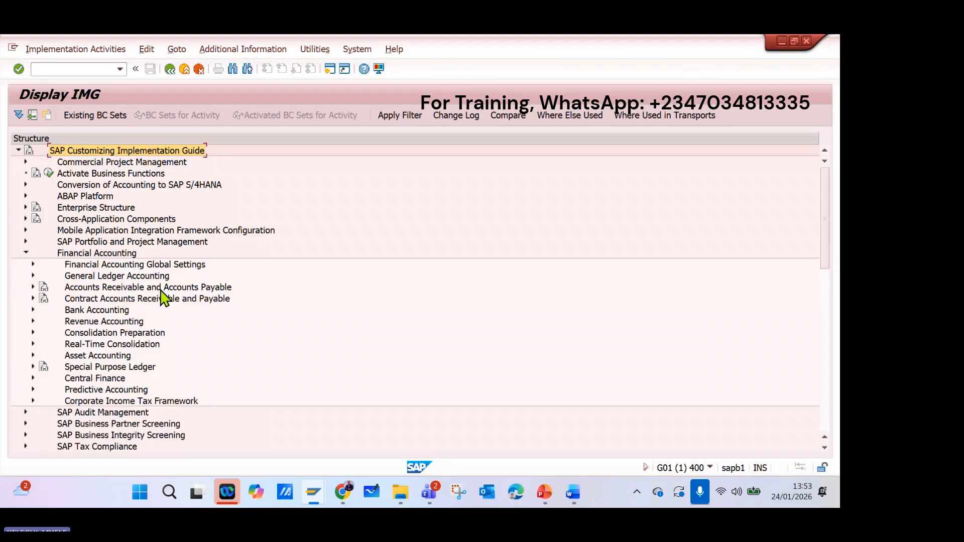
Expand General Ledger Accounting under Financial Accounting in the implementation guide.
left_click(33, 276)
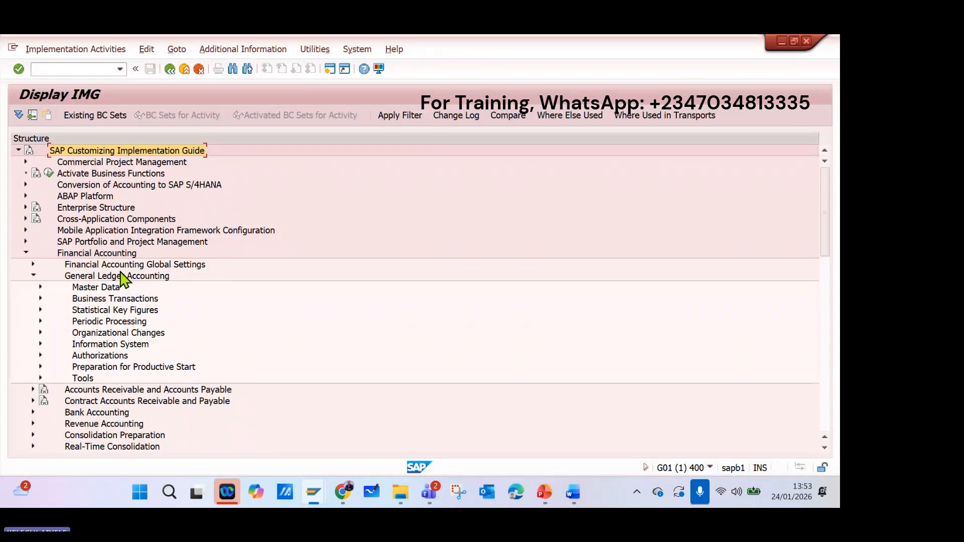
Switch to Microsoft Whiteboard and examine the handwritten general ledger diagram with its account categories.
left_click(372, 493)
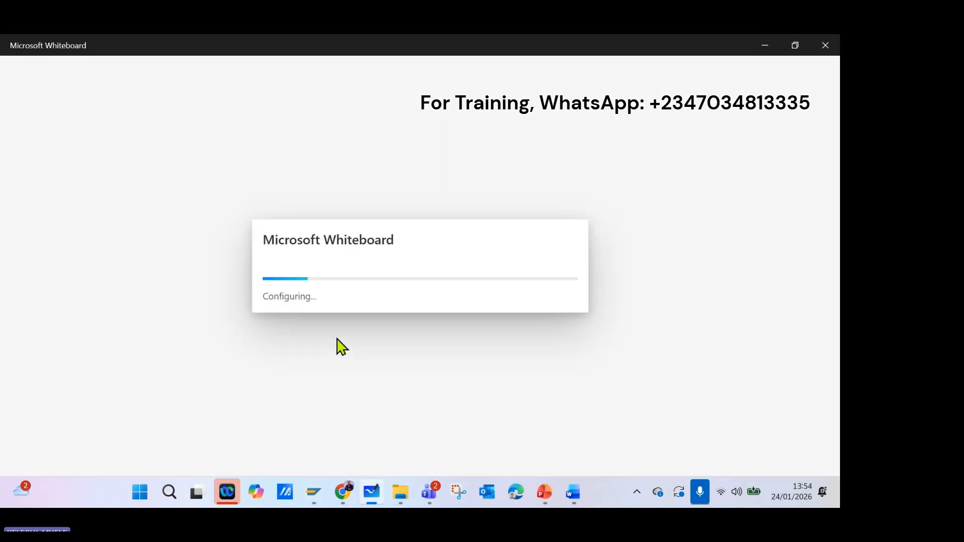
left_click(324, 147)
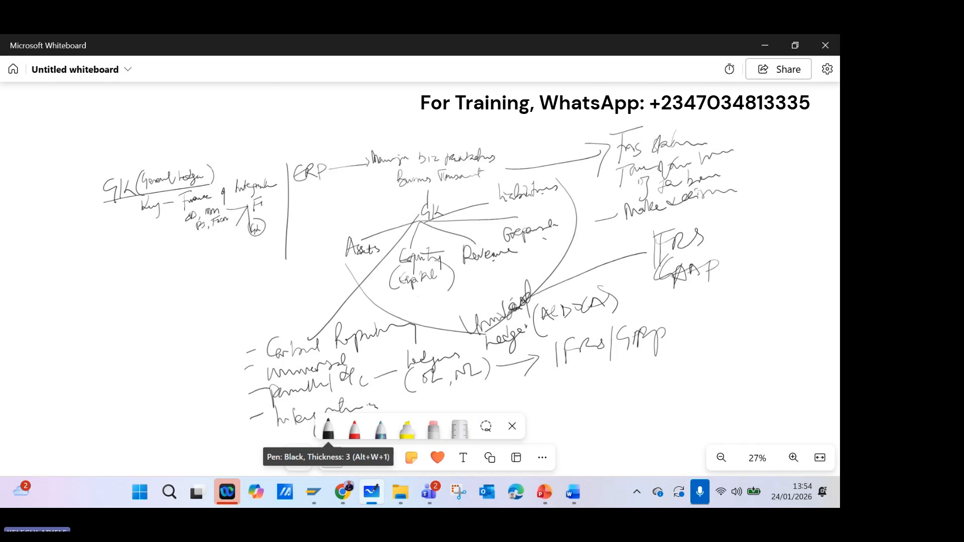
scroll(411, 271, "right", 3)
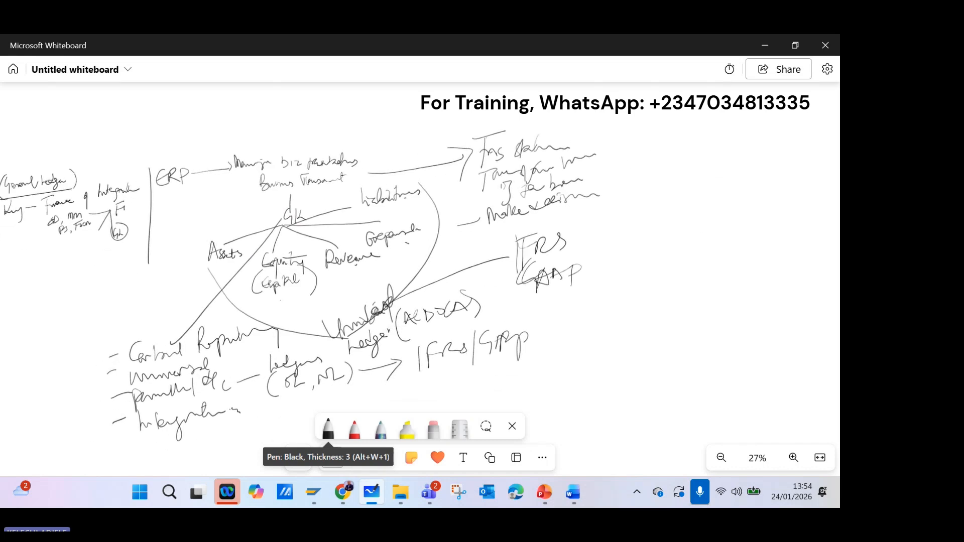
scroll(411, 271, "left", 2)
scroll(410, 271, "right", 2)
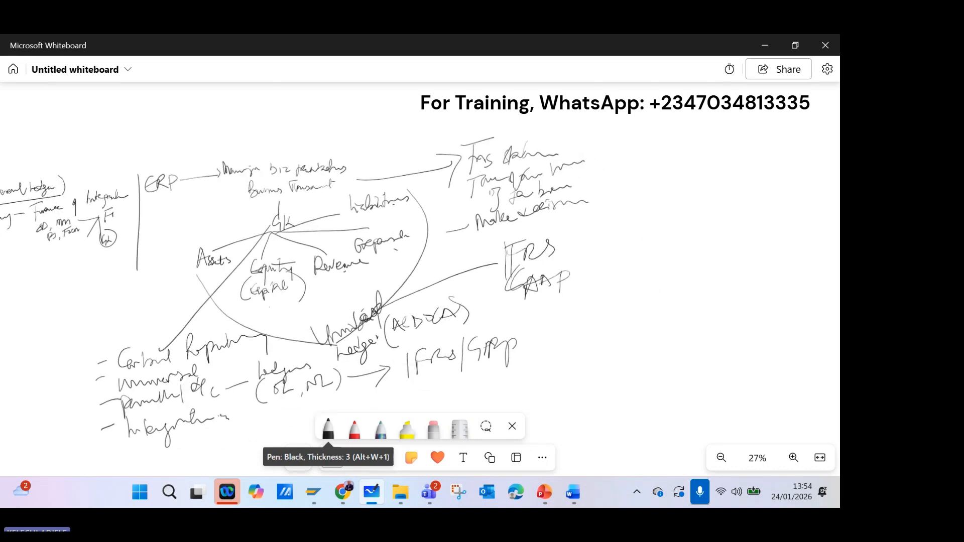
scroll(411, 271, "left", 2)
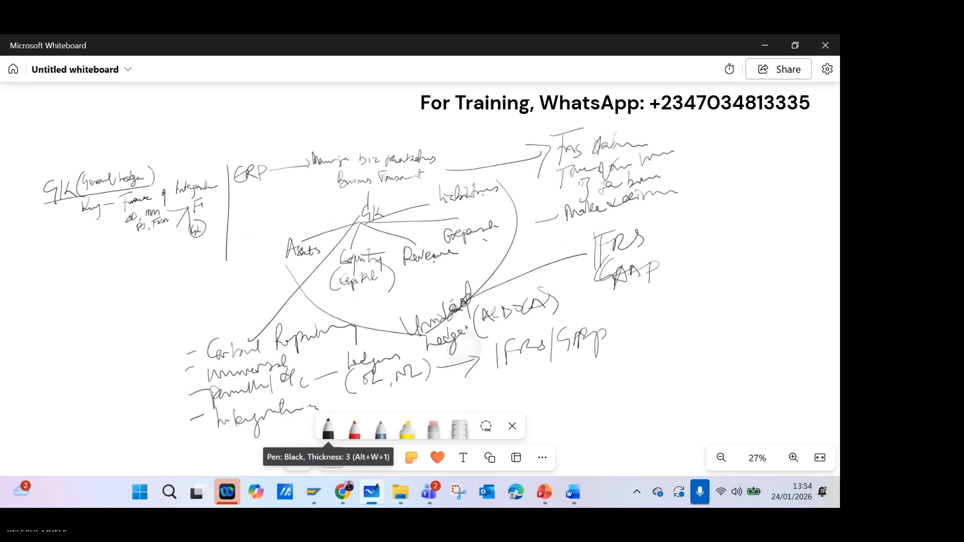
scroll(411, 271, "left", 1)
scroll(411, 271, "right", 2)
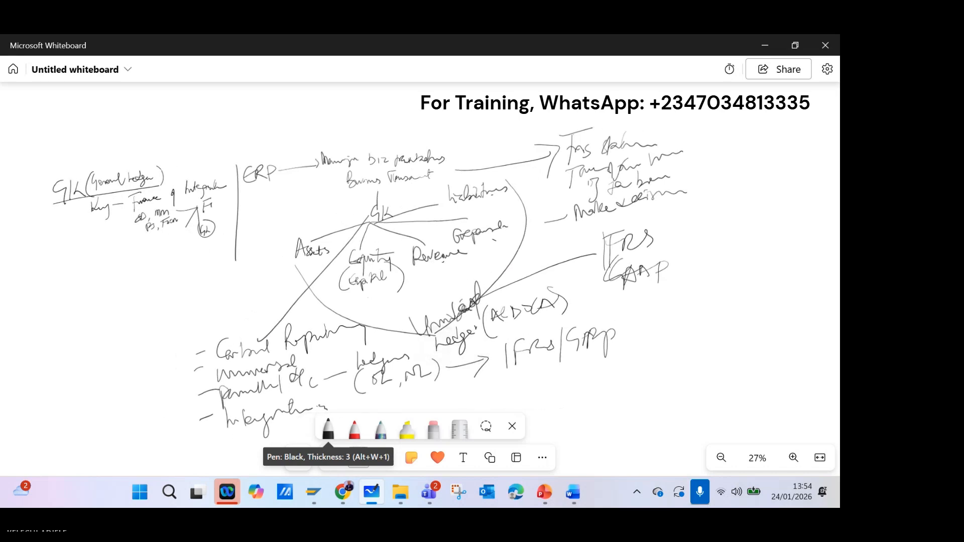
scroll(355, 234, "up", 3)
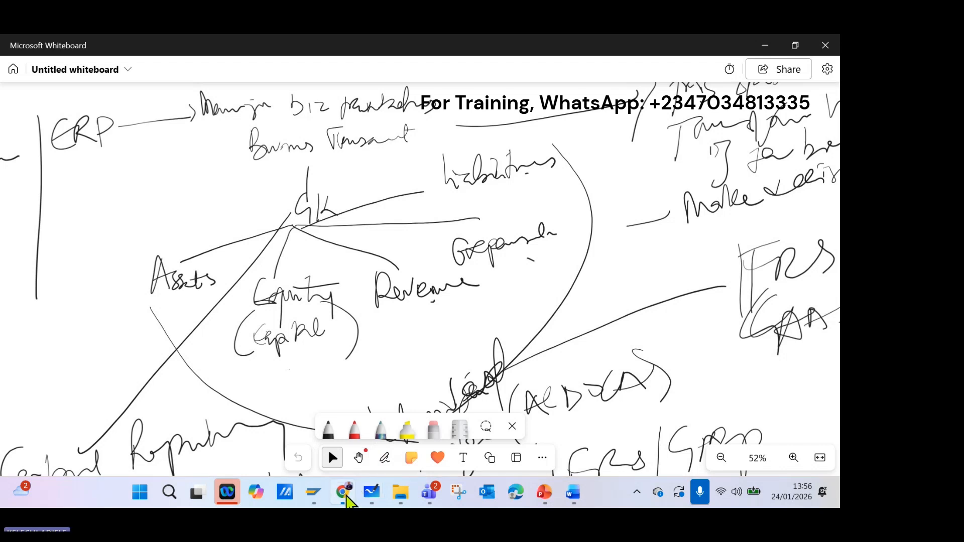
Switch back to the SAP Display IMG window to view the General Ledger Accounting structure.
left_click(343, 492)
left_click(344, 492)
mouse_move(314, 492)
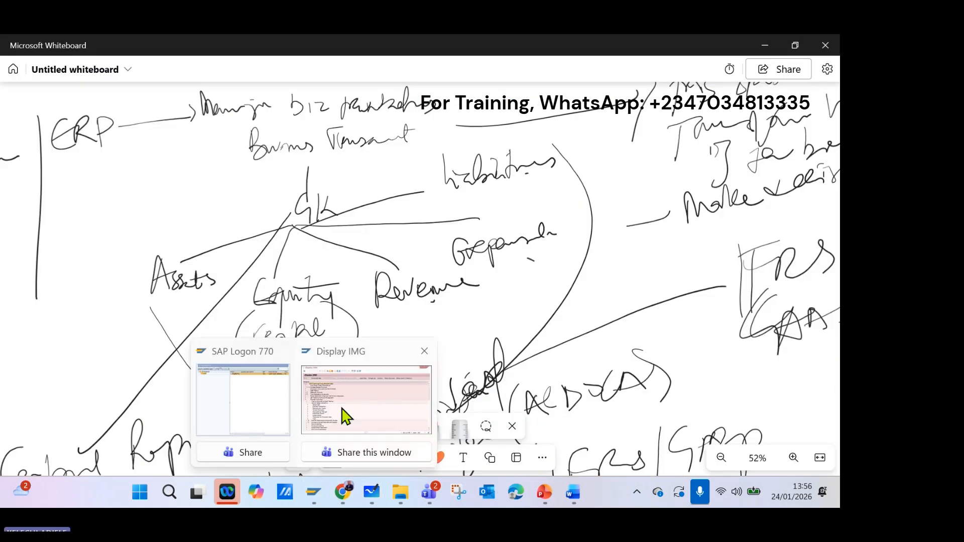
left_click(346, 417)
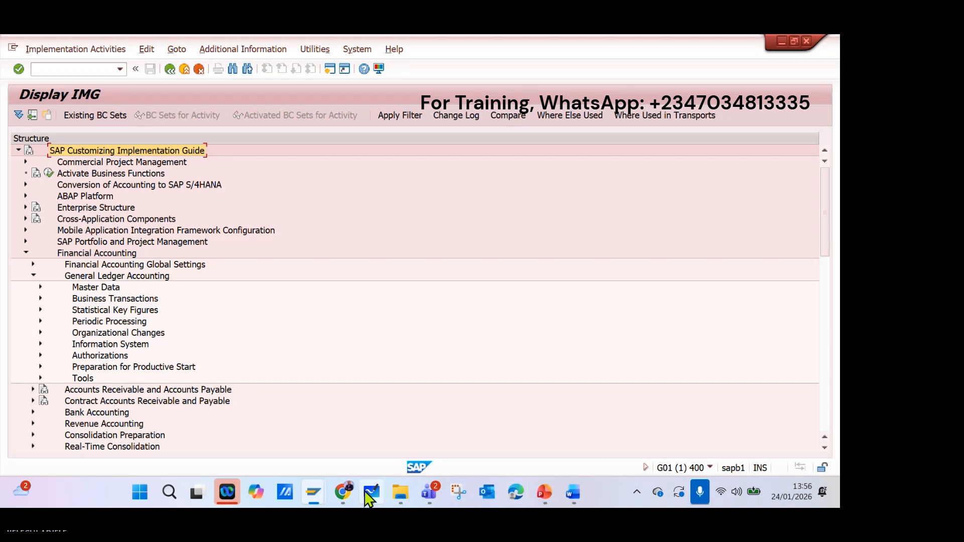
Switch to Microsoft Whiteboard, draw a vertical divider beside the existing notes, and handwrite the heading "Started" in the empty area.
left_click(380, 488)
scroll(464, 340, "down", 5)
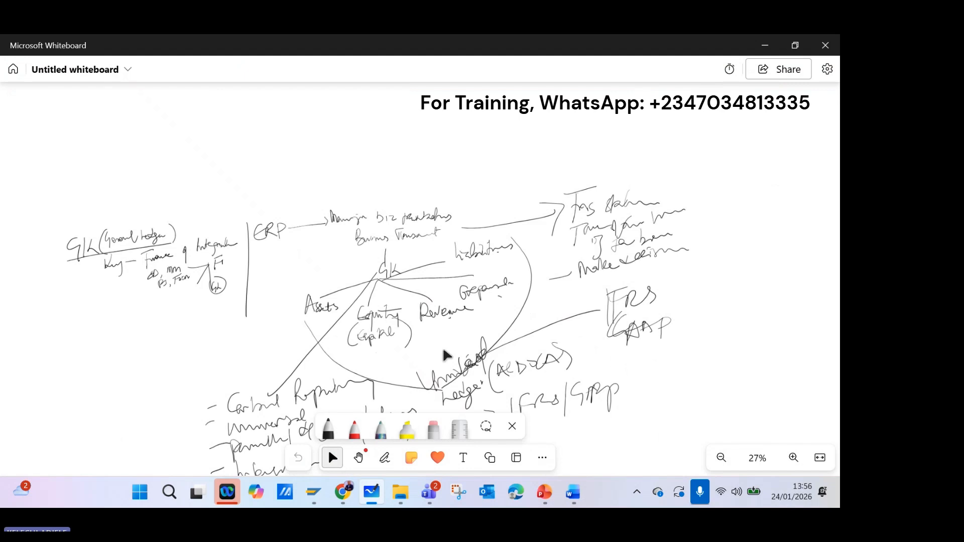
mouse_move(444, 351)
left_mouse_down()
mouse_move(399, 244)
mouse_move(219, 264)
mouse_move(165, 320)
mouse_move(109, 321)
left_mouse_up()
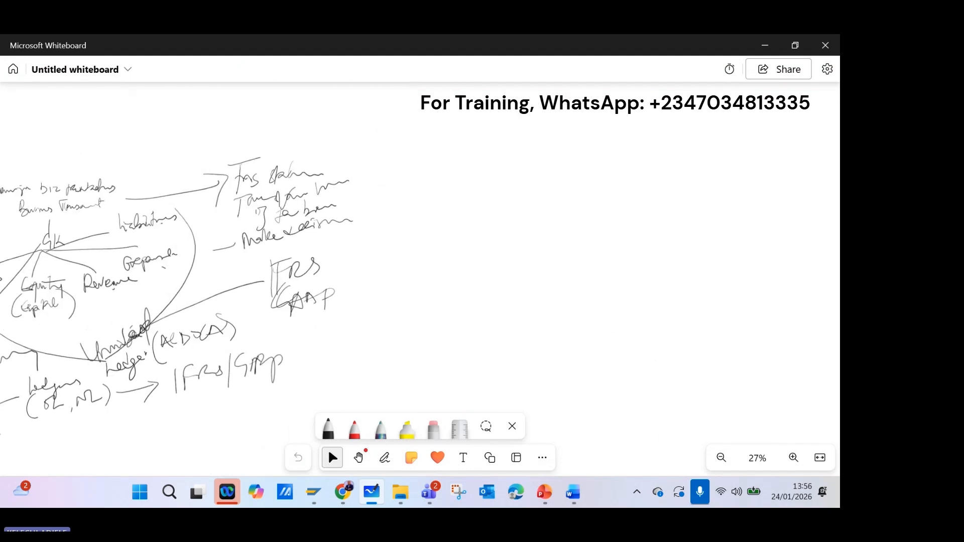
left_click_drag(369, 126, 366, 388)
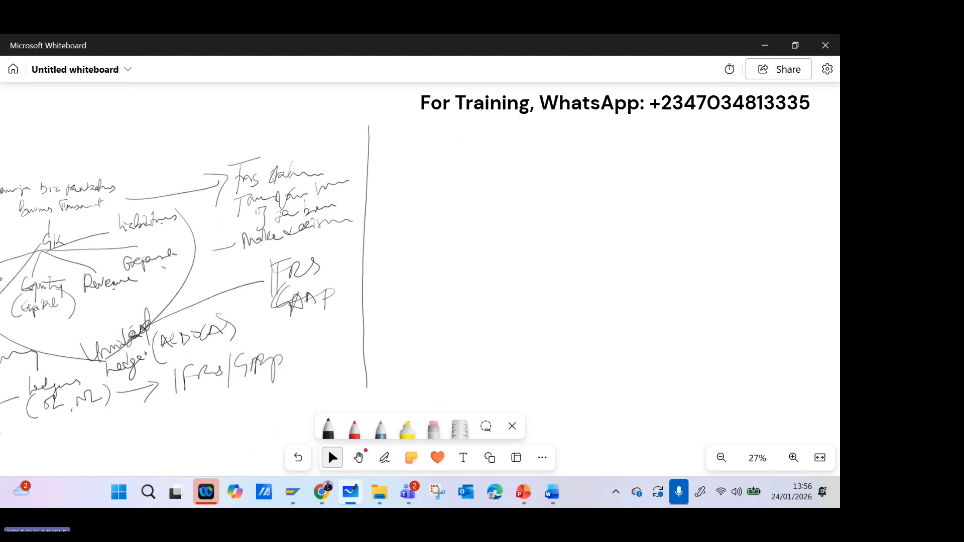
mouse_move(410, 112)
left_mouse_down()
mouse_move(406, 123)
mouse_move(435, 125)
mouse_move(455, 110)
mouse_move(472, 120)
mouse_move(486, 100)
mouse_move(485, 122)
left_mouse_up()
left_click(332, 457)
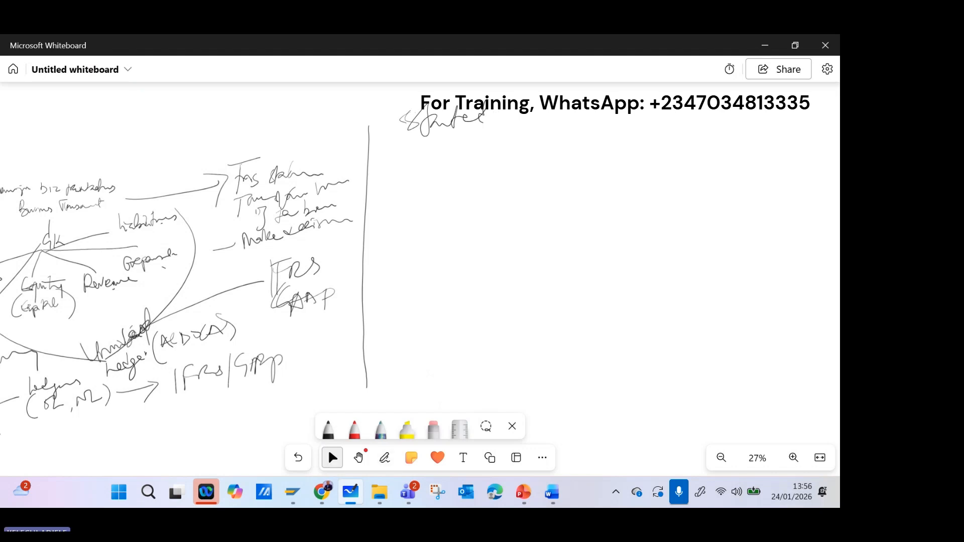
Handwrite circled item 1, "Capital (Investment)", under the heading and label it "Equity".
left_click_drag(386, 146, 405, 147)
mouse_move(404, 150)
left_mouse_down()
mouse_move(396, 176)
mouse_move(392, 141)
mouse_move(424, 171)
mouse_move(497, 154)
mouse_move(493, 162)
left_mouse_up()
mouse_move(528, 125)
left_mouse_down()
mouse_move(519, 161)
mouse_move(532, 172)
mouse_move(543, 152)
left_mouse_up()
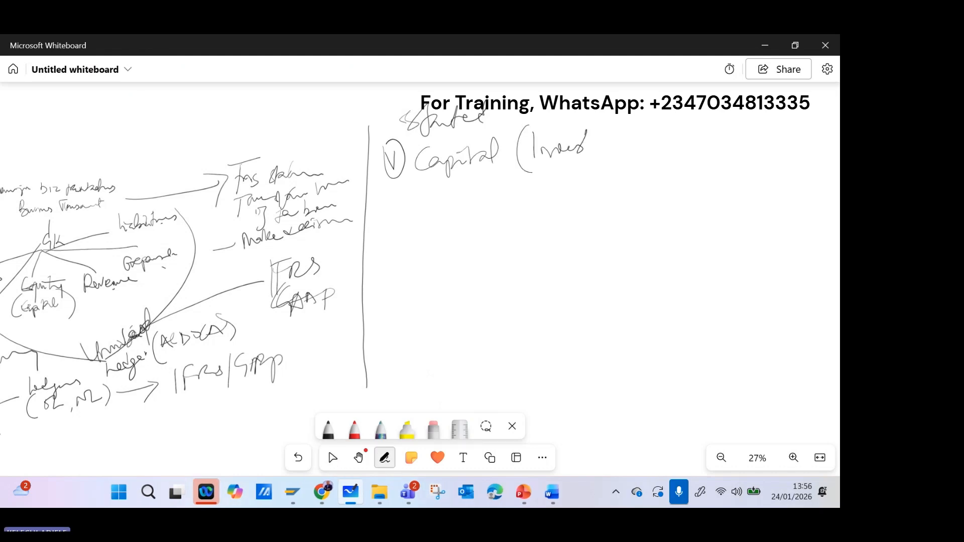
mouse_move(582, 150)
left_mouse_down()
mouse_move(644, 142)
mouse_move(636, 167)
mouse_move(658, 127)
left_mouse_up()
left_click(329, 452)
mouse_move(675, 109)
left_mouse_down()
mouse_move(664, 125)
mouse_move(677, 128)
left_mouse_up()
mouse_move(685, 115)
left_mouse_down()
mouse_move(682, 139)
mouse_move(707, 98)
mouse_move(733, 106)
mouse_move(738, 126)
left_mouse_up()
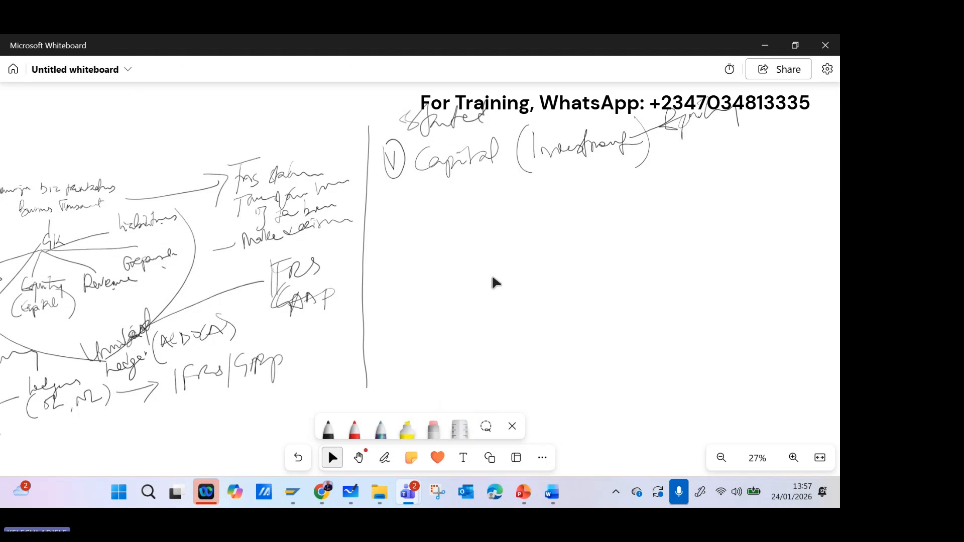
Draw a connecting line from the Capital item and write the naira amount 50m beside it.
mouse_move(659, 149)
left_mouse_down()
mouse_move(765, 122)
mouse_move(738, 167)
left_mouse_up()
left_click_drag(761, 154, 808, 152)
left_click_drag(723, 130, 734, 165)
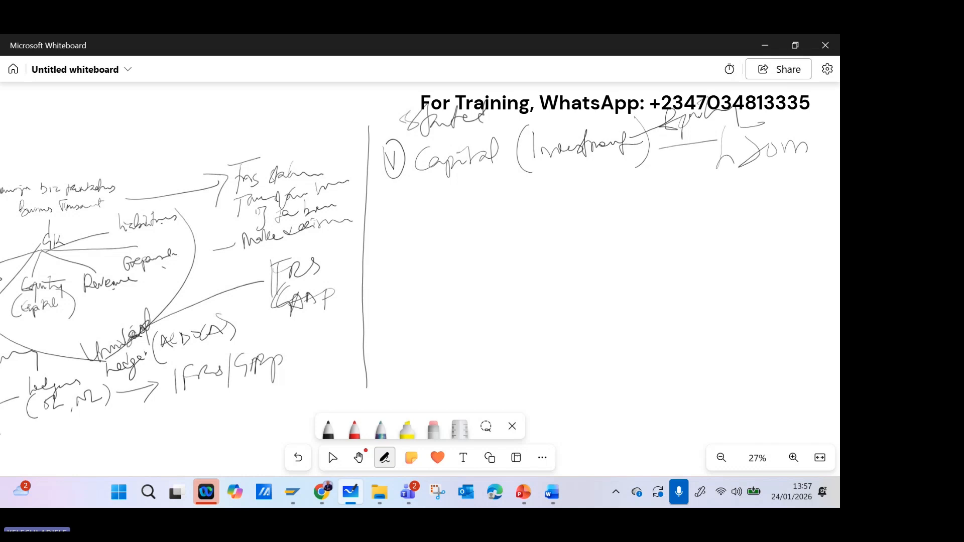
left_click(332, 457)
left_click_drag(744, 133, 761, 132)
Handwrite circled item 2, "Building & Generating sets (Assets)", below the Capital item.
mouse_move(382, 198)
left_mouse_down()
mouse_move(410, 210)
mouse_move(396, 181)
mouse_move(433, 215)
mouse_move(470, 192)
mouse_move(512, 199)
mouse_move(510, 226)
left_mouse_up()
left_click_drag(542, 189, 542, 216)
left_click(332, 457)
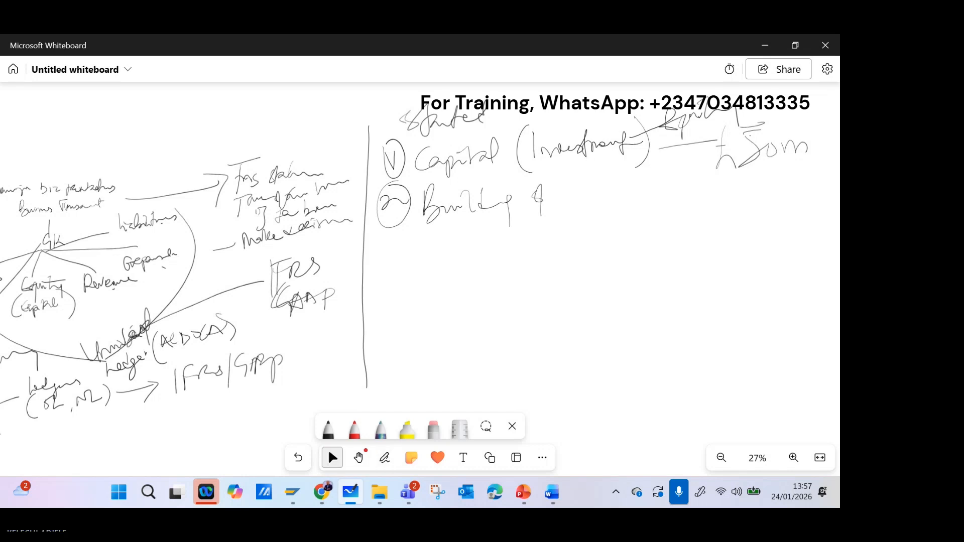
mouse_move(577, 178)
left_mouse_down()
mouse_move(570, 215)
mouse_move(605, 189)
mouse_move(642, 190)
left_mouse_up()
left_click_drag(646, 187, 644, 227)
left_click(670, 190)
left_click_drag(673, 187, 668, 199)
mouse_move(687, 193)
left_mouse_down()
mouse_move(687, 169)
mouse_move(695, 202)
mouse_move(712, 201)
left_mouse_up()
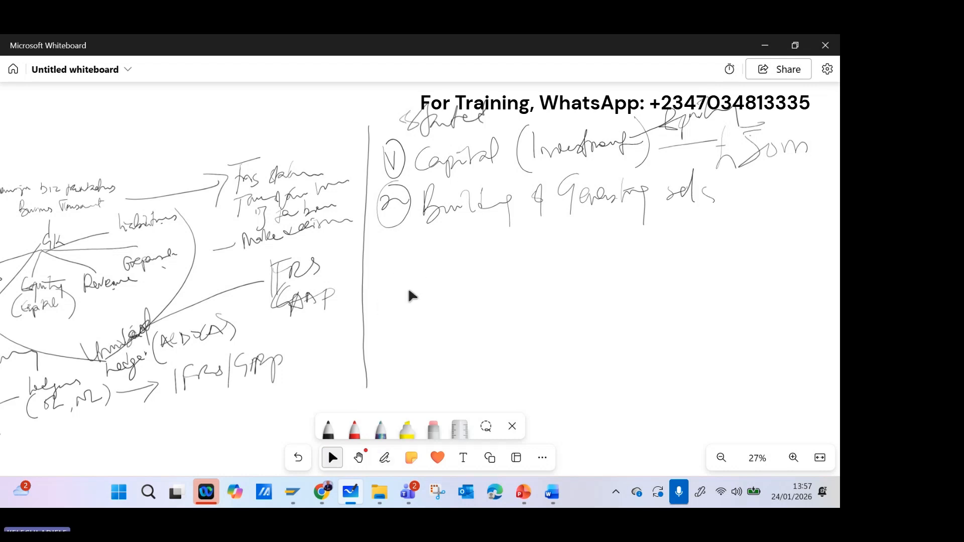
left_click_drag(739, 180, 732, 214)
mouse_move(748, 211)
left_mouse_down()
mouse_move(756, 186)
mouse_move(766, 211)
mouse_move(802, 187)
mouse_move(810, 200)
left_mouse_up()
mouse_move(806, 175)
left_mouse_down()
mouse_move(814, 196)
mouse_move(829, 186)
left_mouse_up()
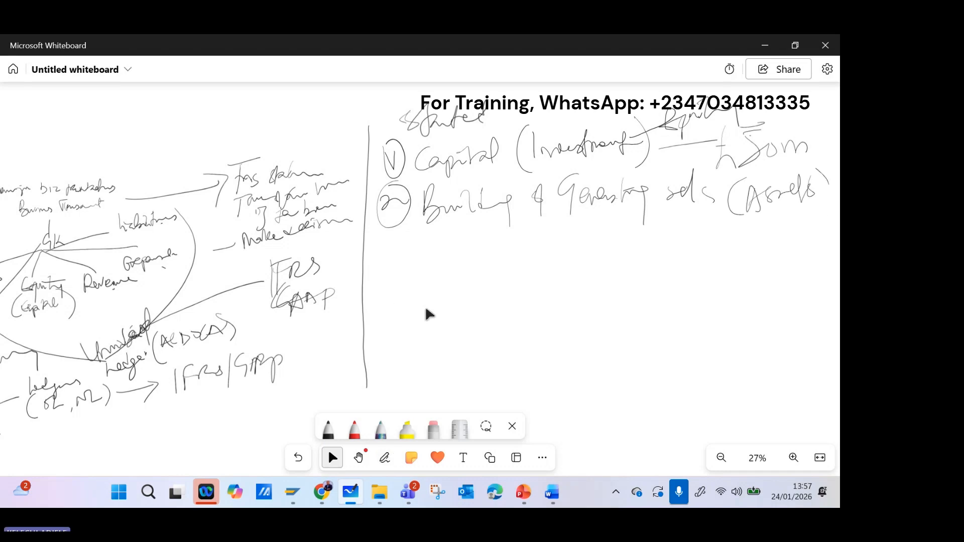
Handwrite circled item 3, "Loan from Bank", below the Building item.
left_click_drag(383, 240, 399, 268)
left_click_drag(388, 236, 402, 283)
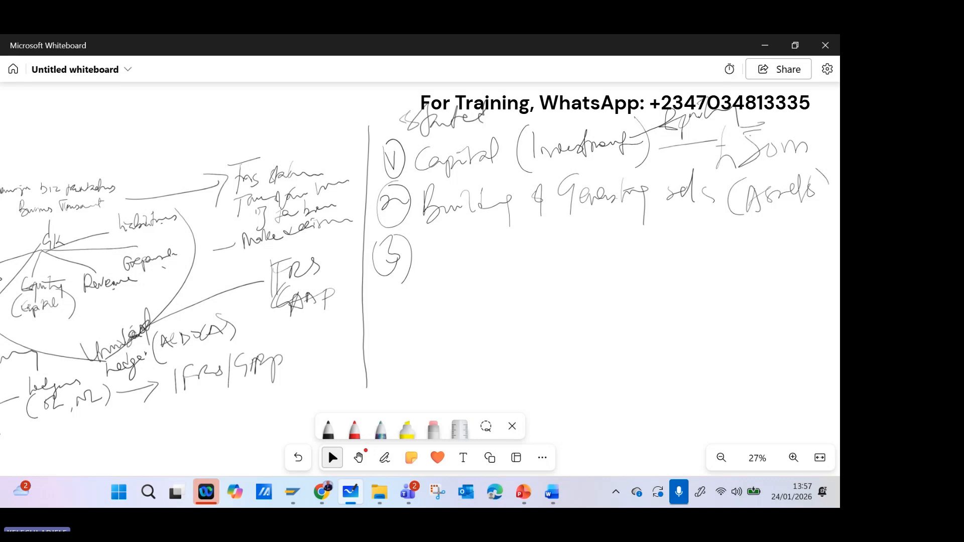
left_click(384, 457)
mouse_move(439, 239)
left_mouse_down()
mouse_move(452, 268)
mouse_move(494, 255)
mouse_move(519, 280)
mouse_move(574, 256)
left_mouse_up()
left_click(331, 457)
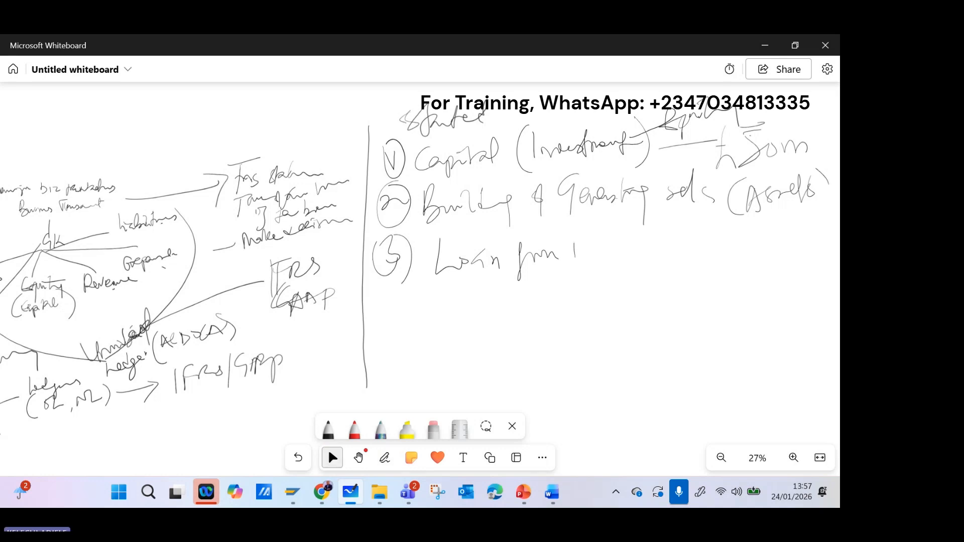
left_click(384, 457)
mouse_move(576, 234)
left_mouse_down()
mouse_move(606, 261)
mouse_move(636, 266)
left_mouse_up()
left_click(642, 261)
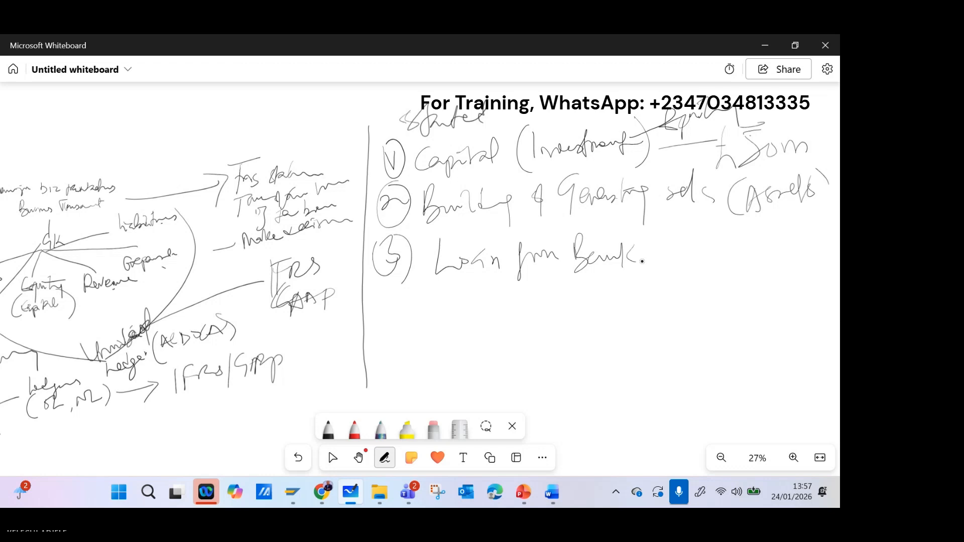
Label the bank loan item with "(Liability)".
left_click_drag(671, 222, 675, 273)
mouse_move(668, 240)
left_mouse_down()
mouse_move(680, 265)
mouse_move(696, 248)
mouse_move(714, 257)
mouse_move(721, 245)
left_mouse_up()
mouse_move(727, 230)
left_mouse_down()
mouse_move(729, 253)
mouse_move(757, 228)
mouse_move(767, 265)
left_mouse_up()
mouse_move(736, 232)
left_mouse_down()
mouse_move(765, 229)
mouse_move(787, 269)
left_mouse_up()
left_click(332, 457)
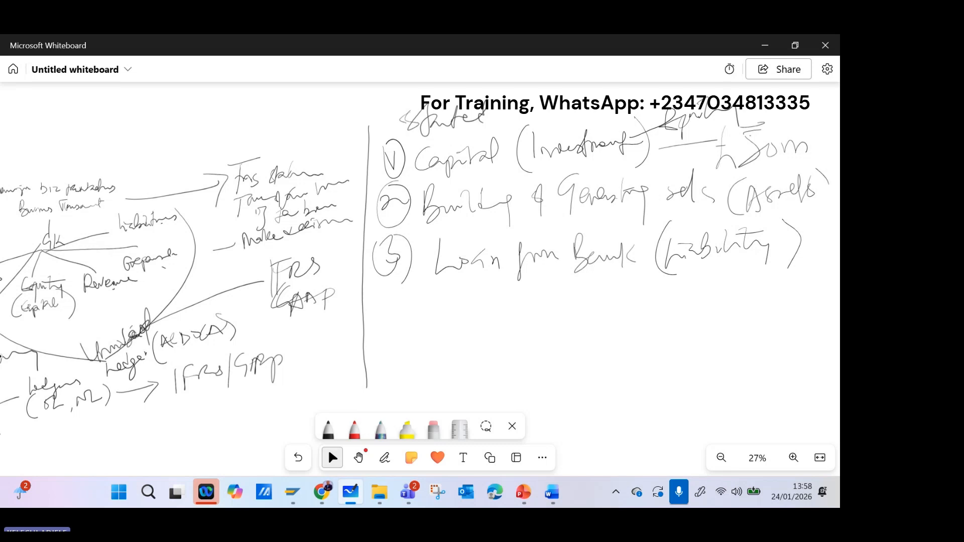
left_click(227, 374)
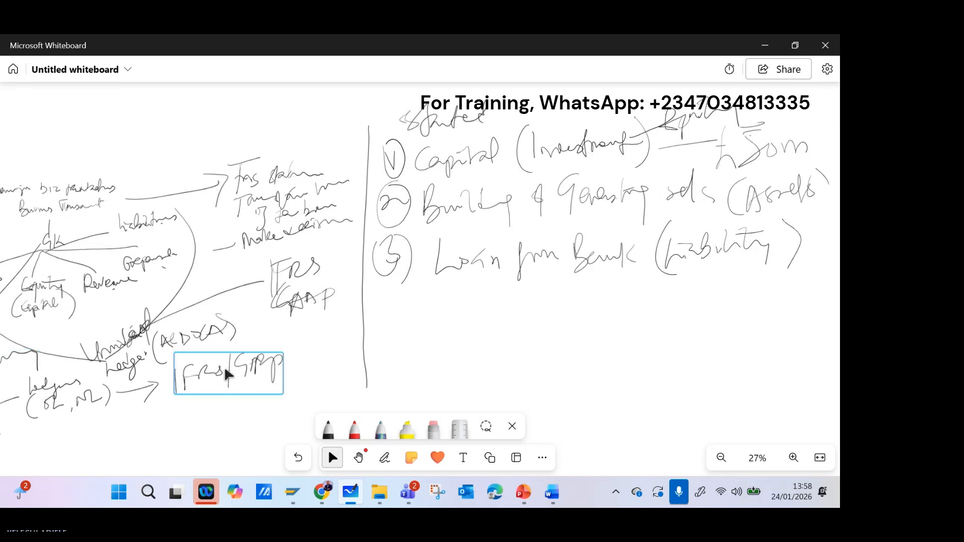
Handwrite circled item 4, "Sales", below the loan item and label it "(Revenue".
left_click_drag(383, 291, 390, 305)
mouse_move(385, 294)
left_mouse_down()
mouse_move(384, 322)
mouse_move(395, 320)
left_mouse_up()
left_click_drag(395, 288, 399, 336)
left_click_drag(453, 283, 445, 321)
mouse_move(457, 303)
left_mouse_down()
mouse_move(484, 288)
mouse_move(521, 309)
left_mouse_up()
left_click(328, 447)
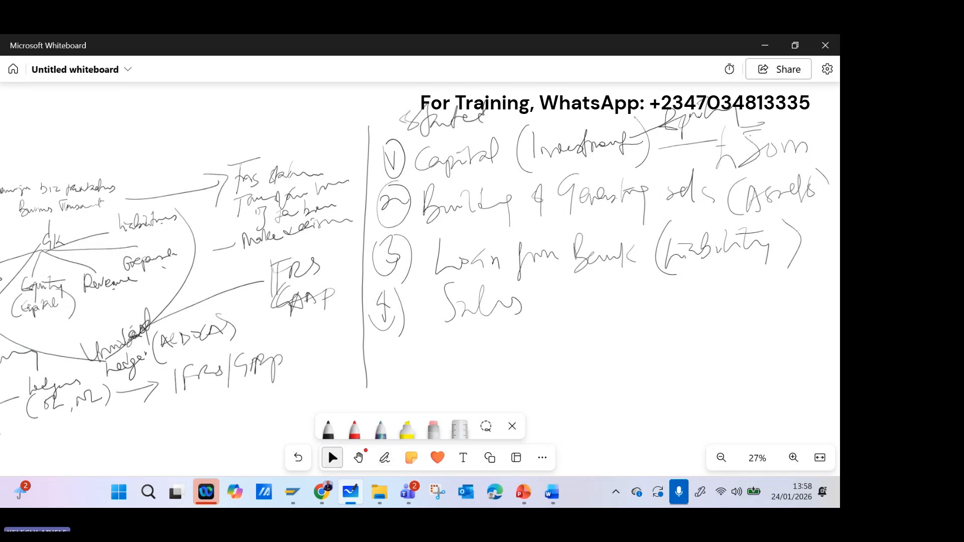
left_click(385, 457)
mouse_move(578, 288)
left_mouse_down()
mouse_move(578, 332)
mouse_move(593, 317)
left_mouse_up()
mouse_move(595, 281)
left_mouse_down()
mouse_move(608, 297)
mouse_move(641, 288)
mouse_move(719, 296)
left_mouse_up()
left_click(327, 448)
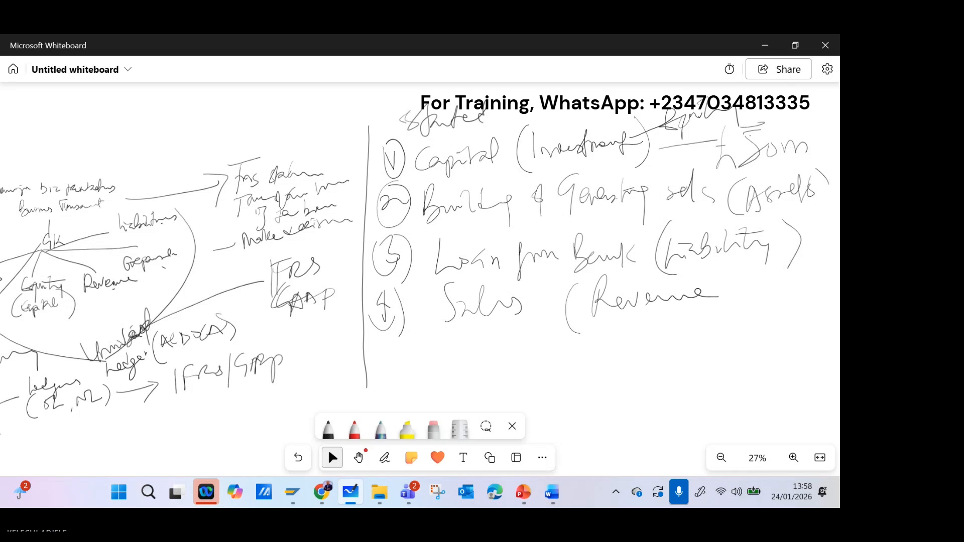
Handwrite circled item 5, "Salaries", below the Sales item and label it "(Expense)".
left_click(385, 457)
left_click_drag(390, 347, 381, 377)
left_click_drag(388, 337, 397, 381)
left_click_drag(441, 345, 427, 374)
mouse_move(445, 373)
left_mouse_down()
mouse_move(464, 343)
mouse_move(473, 371)
mouse_move(531, 351)
left_mouse_up()
left_click_drag(590, 338, 603, 374)
mouse_move(636, 340)
left_mouse_down()
mouse_move(634, 356)
mouse_move(659, 339)
mouse_move(741, 332)
mouse_move(763, 340)
mouse_move(769, 359)
left_mouse_up()
left_click(332, 457)
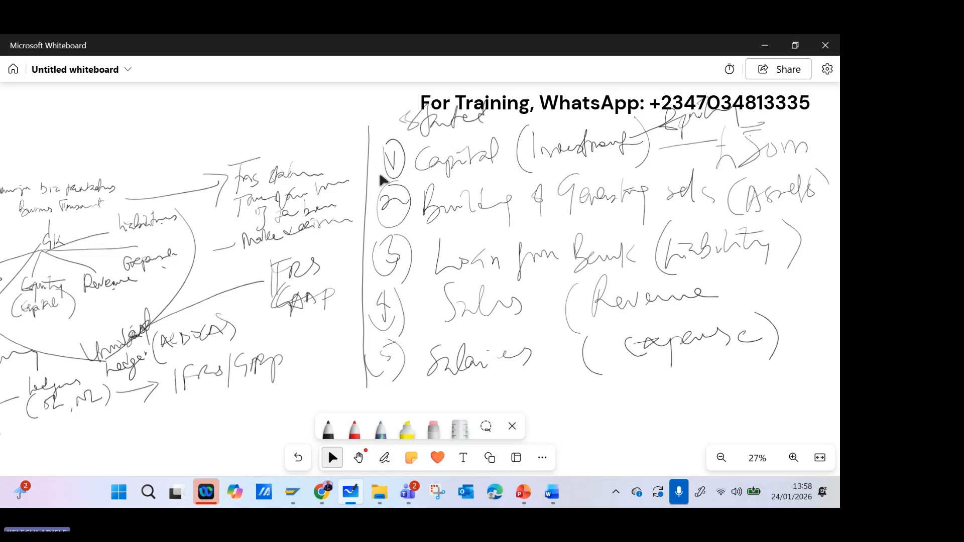
scroll(242, 265, "down", 3)
scroll(251, 245, "up", 2)
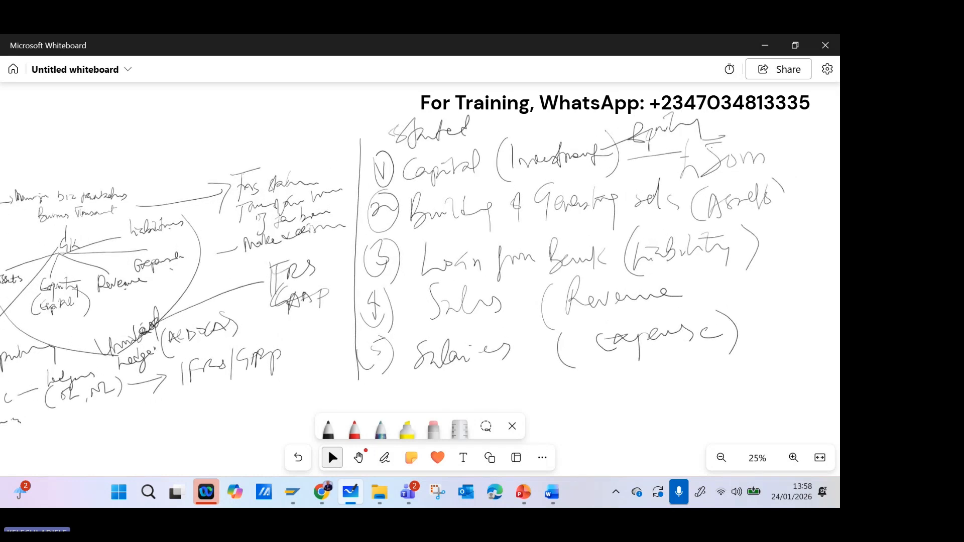
left_click(533, 174)
Switch to the SAP Display IMG window and expand Master Data and its G/L Accounts node under General Ledger Accounting.
left_click(321, 493)
left_click(320, 493)
mouse_move(292, 495)
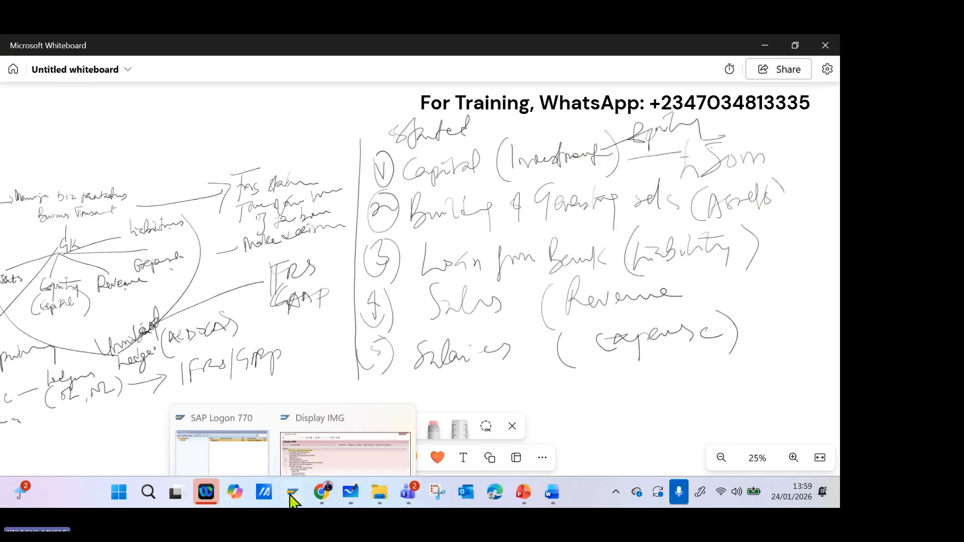
left_click(345, 415)
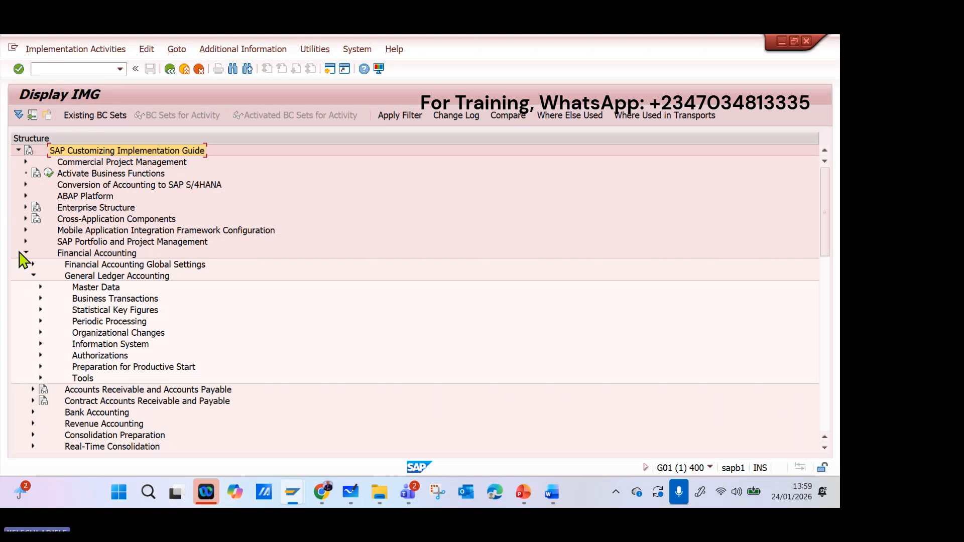
left_click(42, 288)
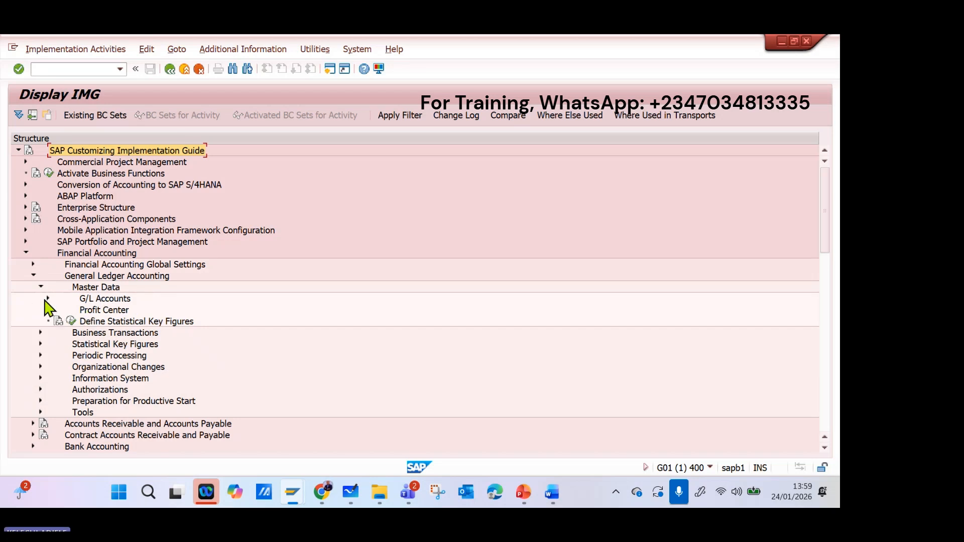
left_click(48, 298)
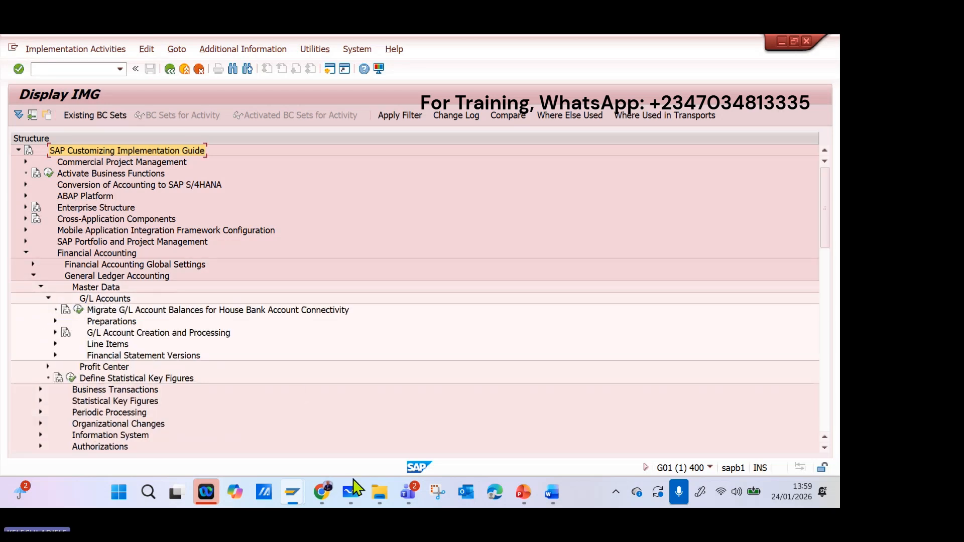
Switch to Microsoft Whiteboard, tick the Equity, Assets, Liability, Revenue and Expense labels, and handwrite "A/c's" beside Equity.
left_click(351, 485)
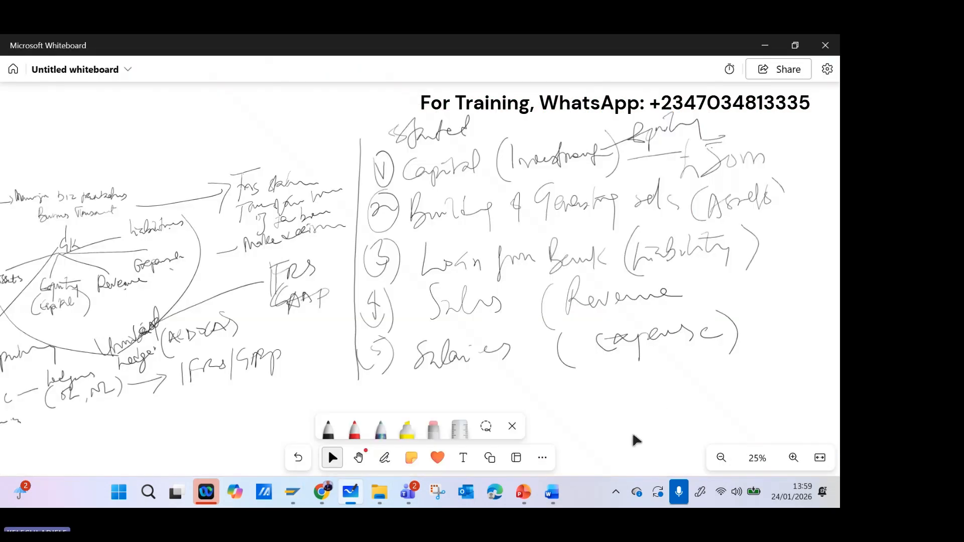
left_click_drag(702, 116, 723, 110)
left_click_drag(784, 180, 804, 168)
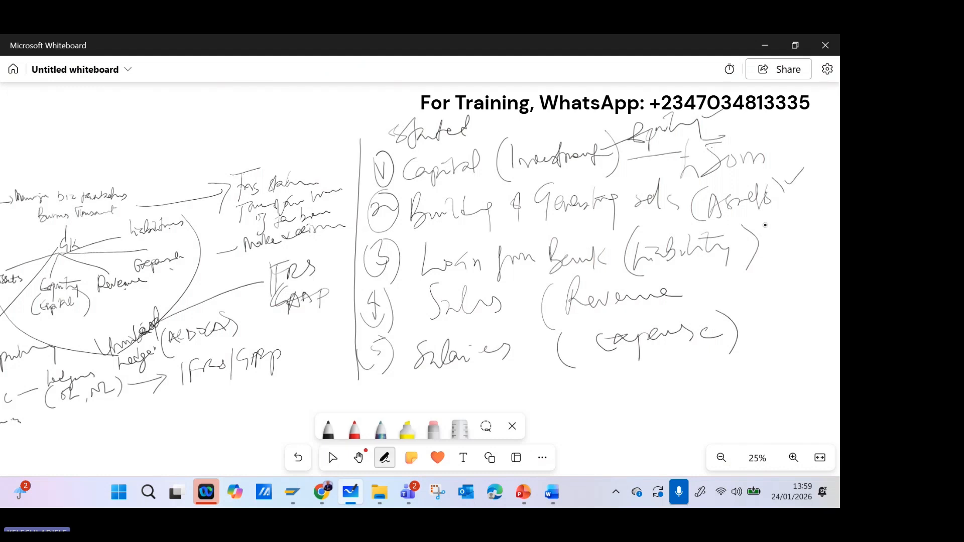
left_click_drag(749, 236, 771, 228)
mouse_move(678, 288)
left_mouse_down()
mouse_move(697, 277)
mouse_move(679, 310)
left_mouse_up()
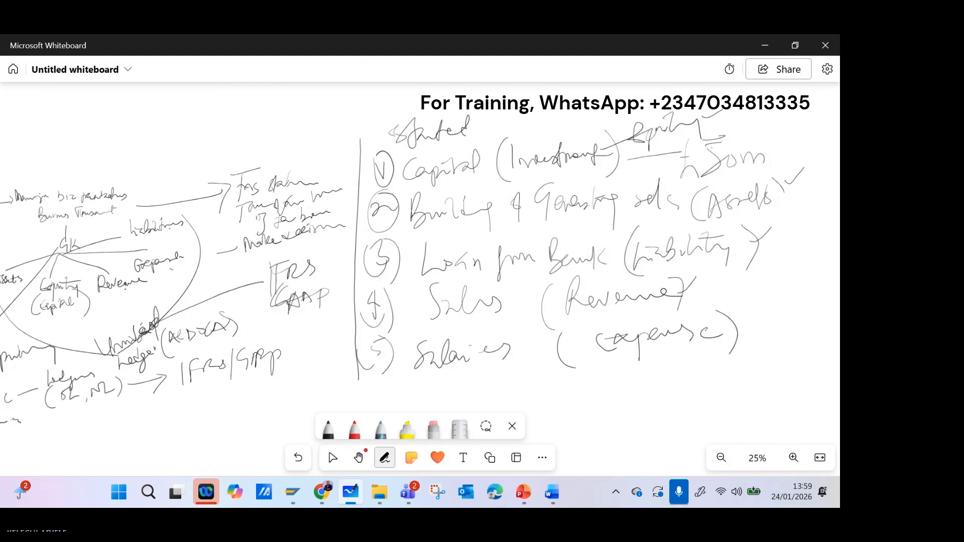
left_click_drag(734, 322, 762, 300)
mouse_move(747, 92)
left_mouse_down()
mouse_move(743, 112)
mouse_move(764, 132)
mouse_move(798, 125)
left_mouse_up()
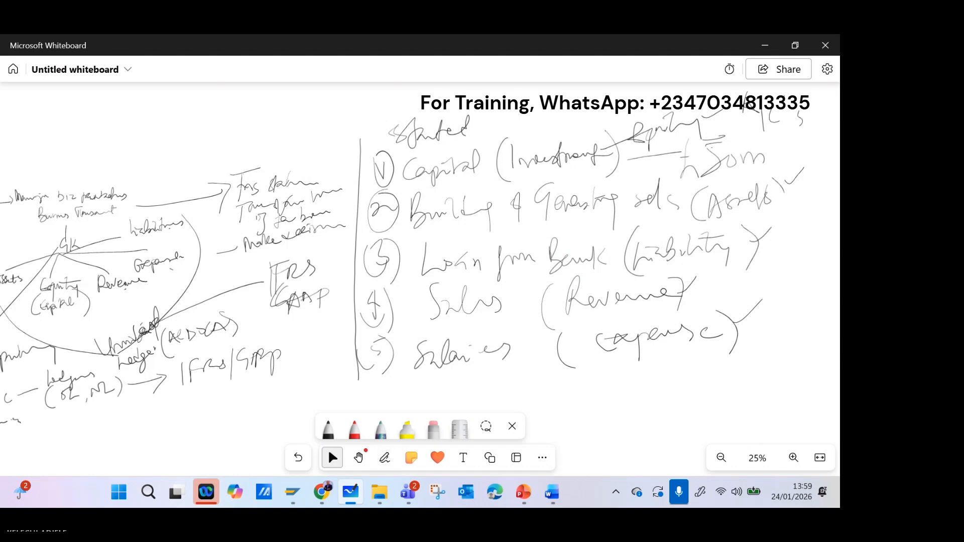
Return to the SAP Display IMG window, expand Preparations under G/L Accounts, and open the Edit Chart of Accounts List activity.
left_click(764, 45)
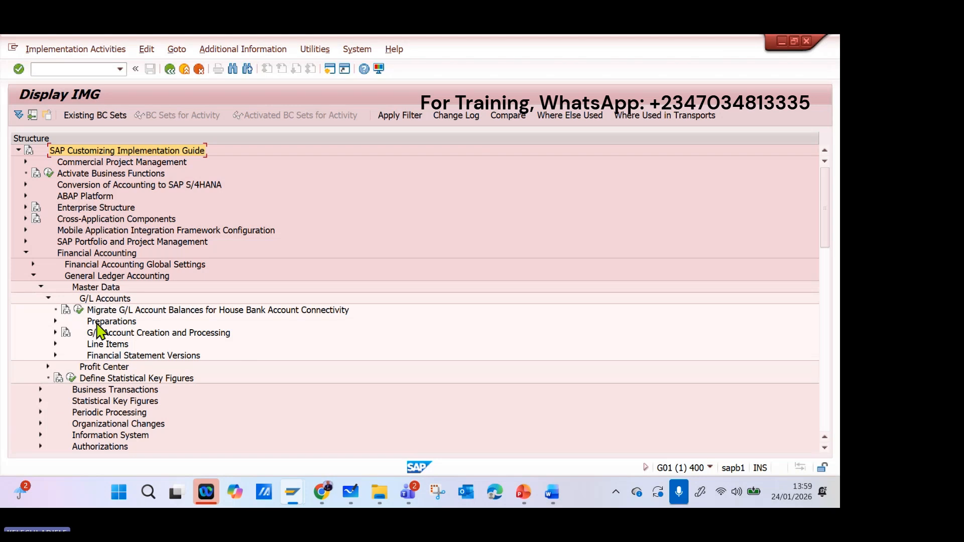
left_click(55, 321)
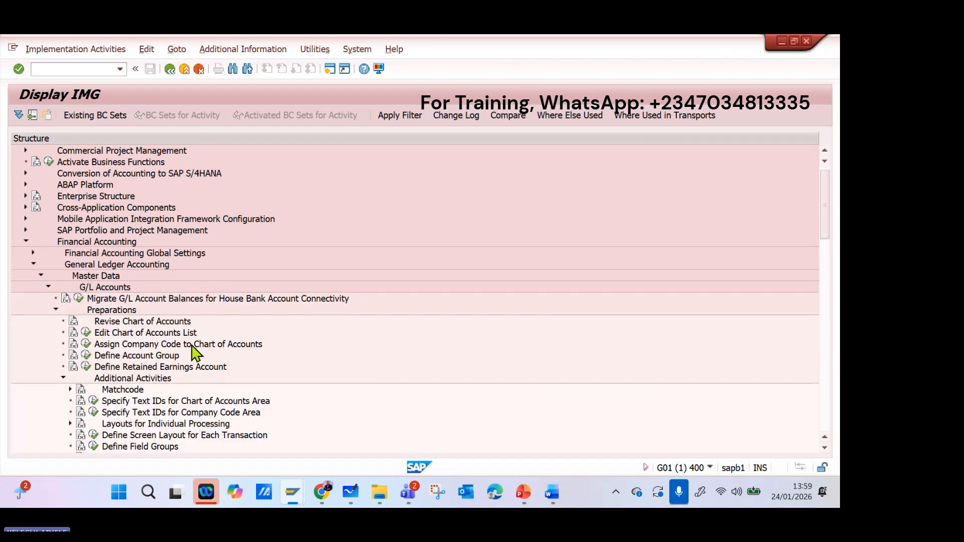
left_click(85, 334)
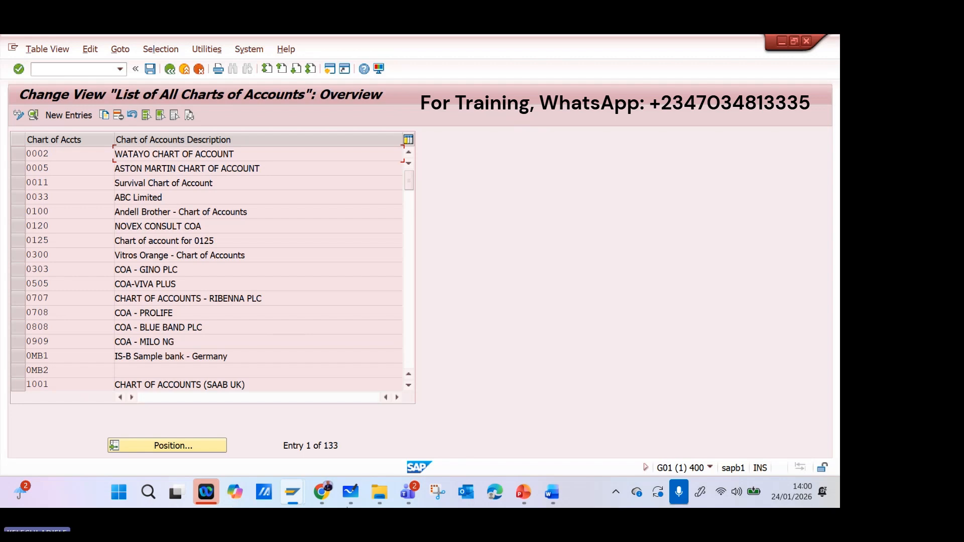
In Microsoft Whiteboard, handwrite "Chart of Accounts" beyond a new vertical divider beside the numbered list and circle "Chart" and "Accounts".
left_click(350, 492)
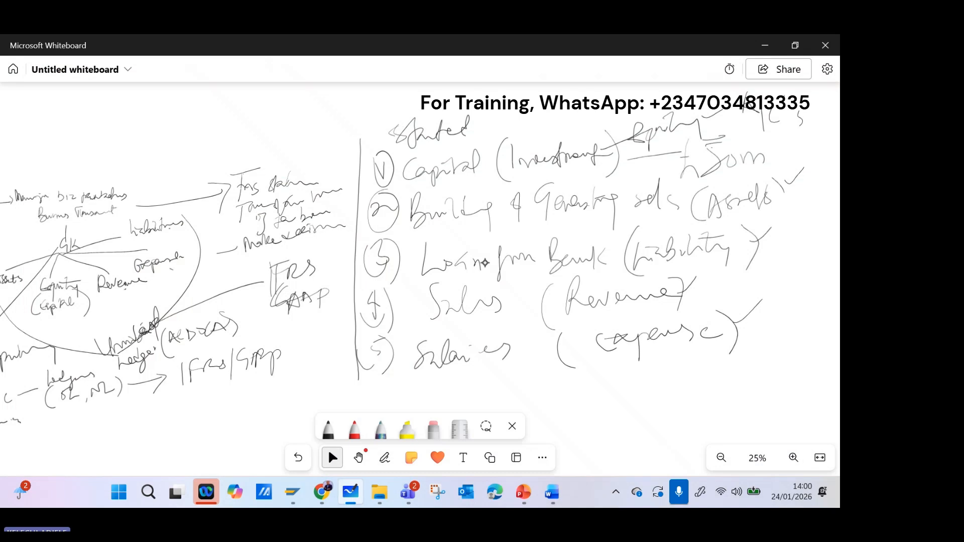
left_click_drag(485, 262, 155, 272)
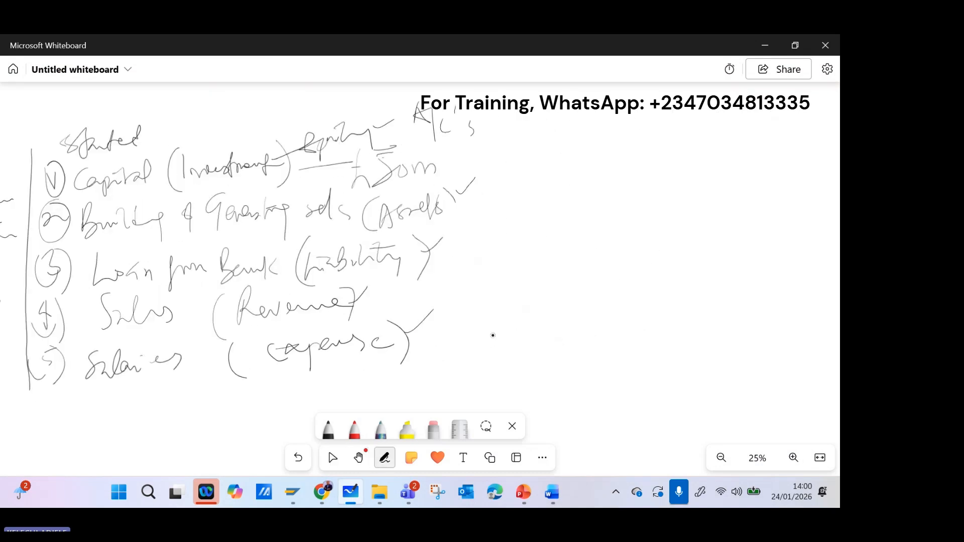
left_click_drag(518, 111, 498, 362)
left_click_drag(556, 128, 594, 163)
mouse_move(595, 146)
left_mouse_down()
mouse_move(624, 135)
mouse_move(667, 149)
left_mouse_up()
left_click_drag(739, 161, 761, 164)
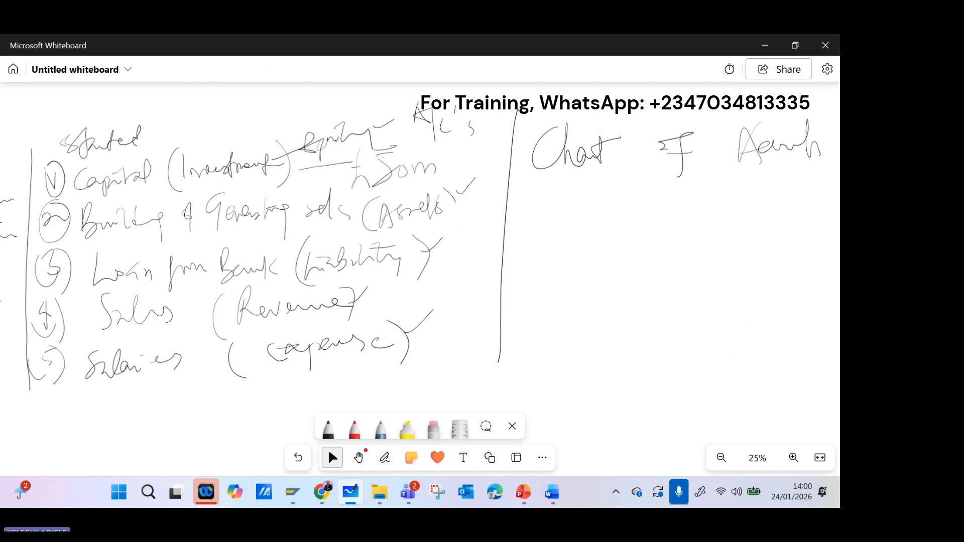
mouse_move(521, 143)
left_mouse_down()
mouse_move(622, 170)
mouse_move(513, 144)
left_mouse_up()
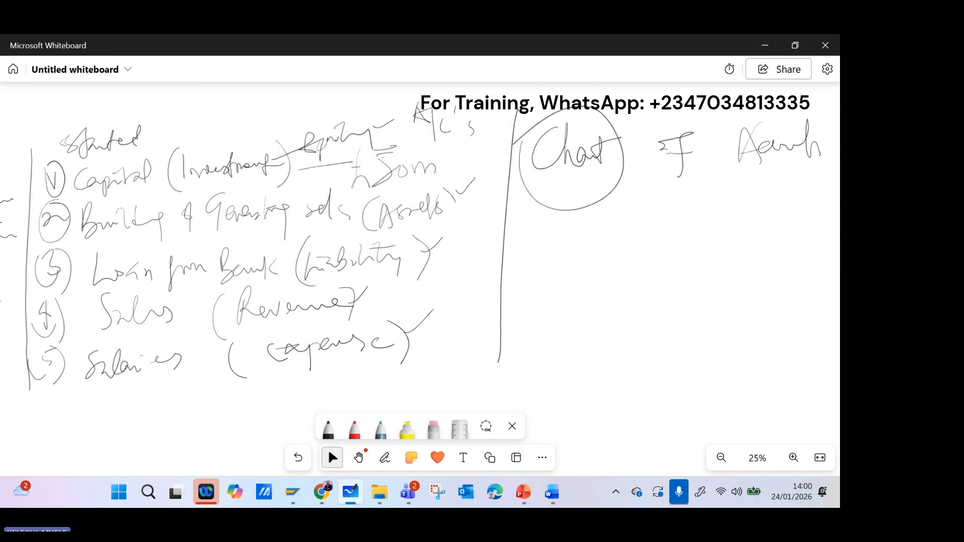
mouse_move(781, 113)
left_mouse_down()
mouse_move(777, 196)
mouse_move(808, 120)
left_mouse_up()
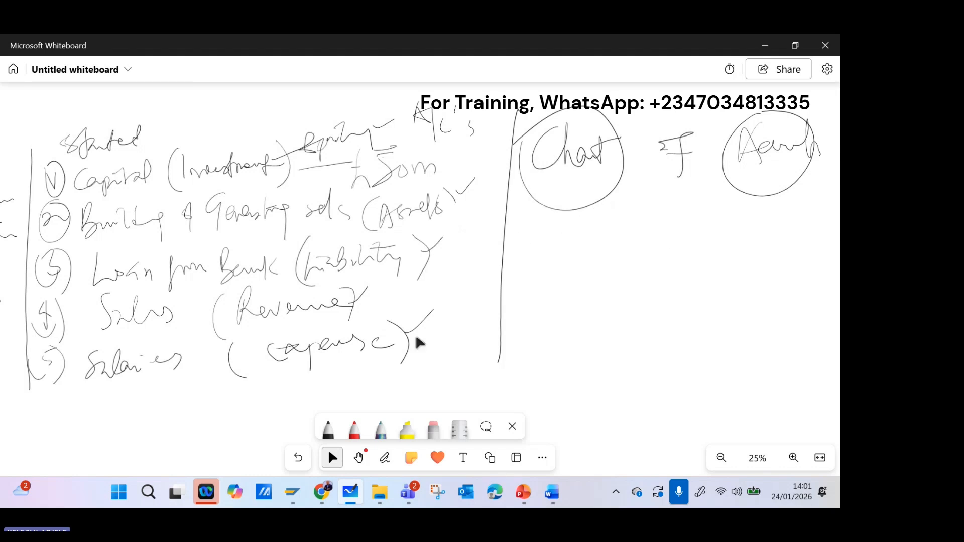
Switch to SAP and look over the list of all charts of accounts.
mouse_move(293, 492)
left_click(363, 410)
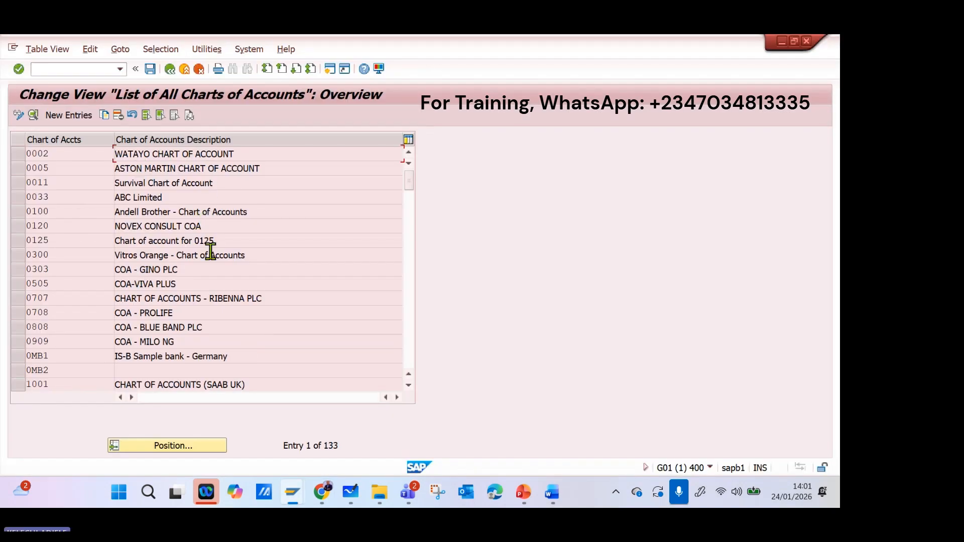
scroll(214, 251, "down", 2)
scroll(206, 246, "up", 2)
left_click(316, 492)
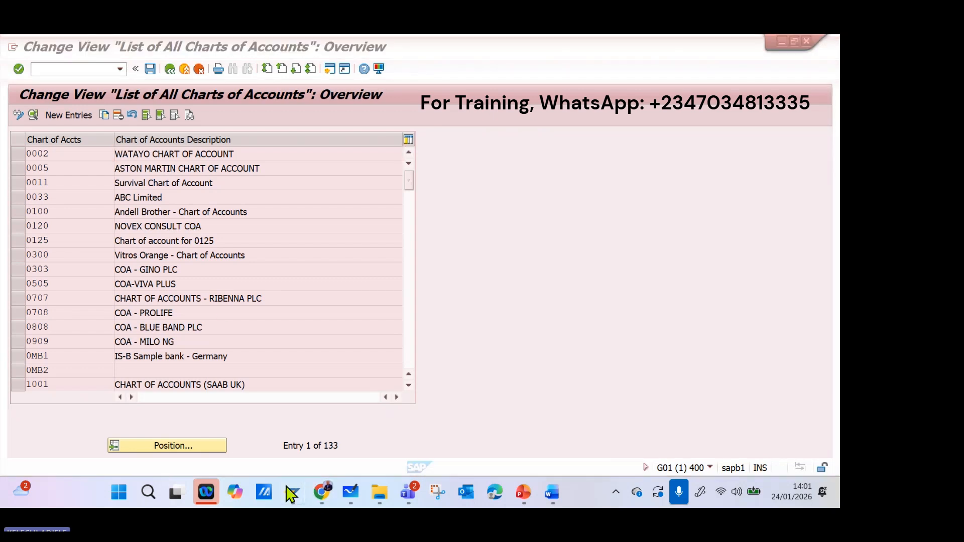
Return to Microsoft Whiteboard and handwrite "Chart of A/cs" below the circled heading, with a downward arrow beneath it.
left_click(350, 492)
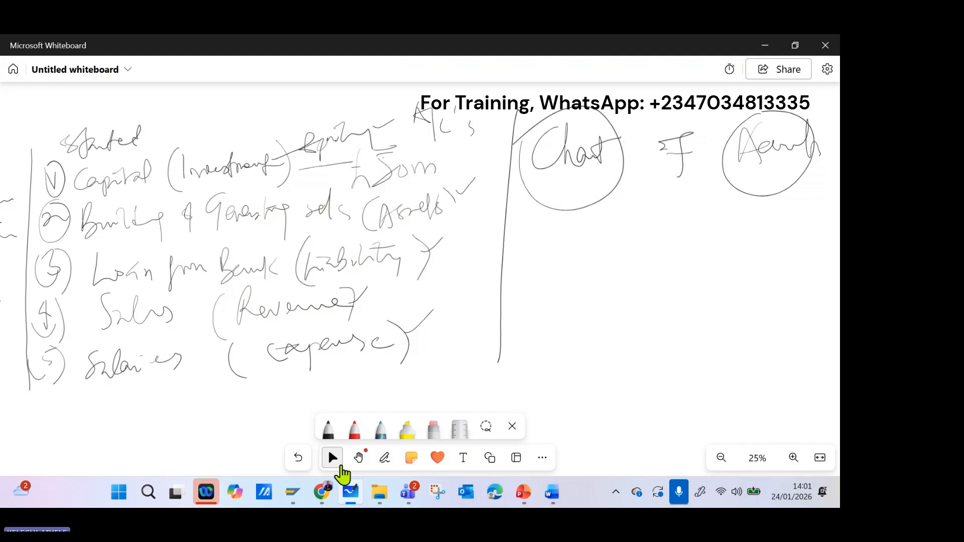
left_click(384, 457)
left_click_drag(587, 229, 606, 268)
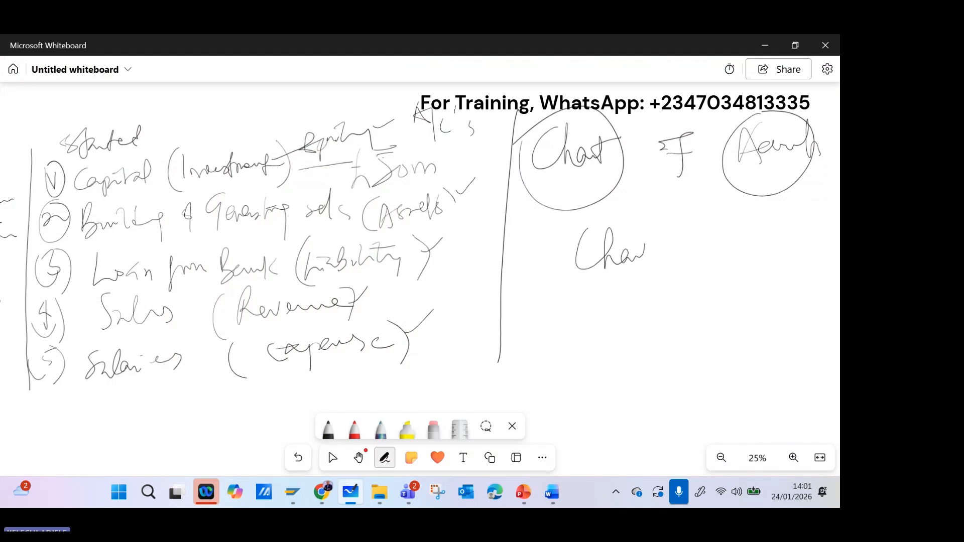
left_click_drag(688, 240, 681, 275)
mouse_move(667, 257)
left_mouse_down()
mouse_move(726, 230)
mouse_move(741, 253)
left_mouse_up()
left_click_drag(762, 242, 763, 260)
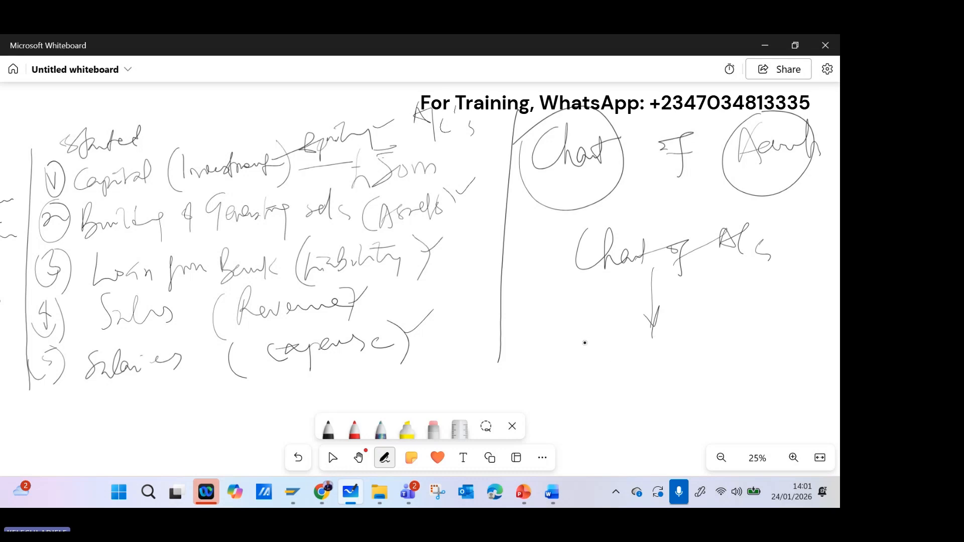
Handwrite "Accounts (G/L)" under the arrow and begin a dashed list below it with "Assets" and "Liabilities".
mouse_move(548, 384)
left_mouse_down()
mouse_move(580, 388)
mouse_move(620, 352)
mouse_move(638, 372)
left_mouse_up()
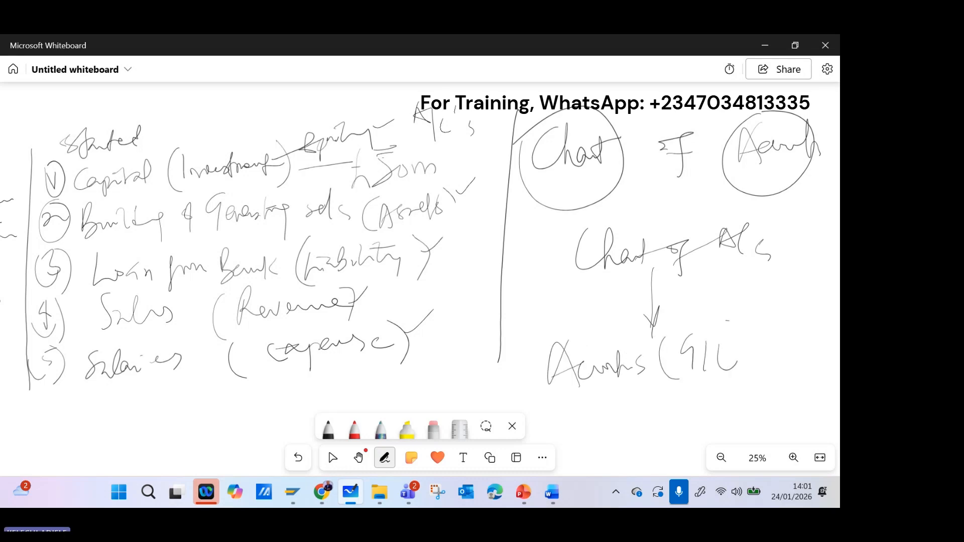
left_click_drag(728, 321, 745, 373)
left_click(331, 457)
scroll(668, 285, "down", 3)
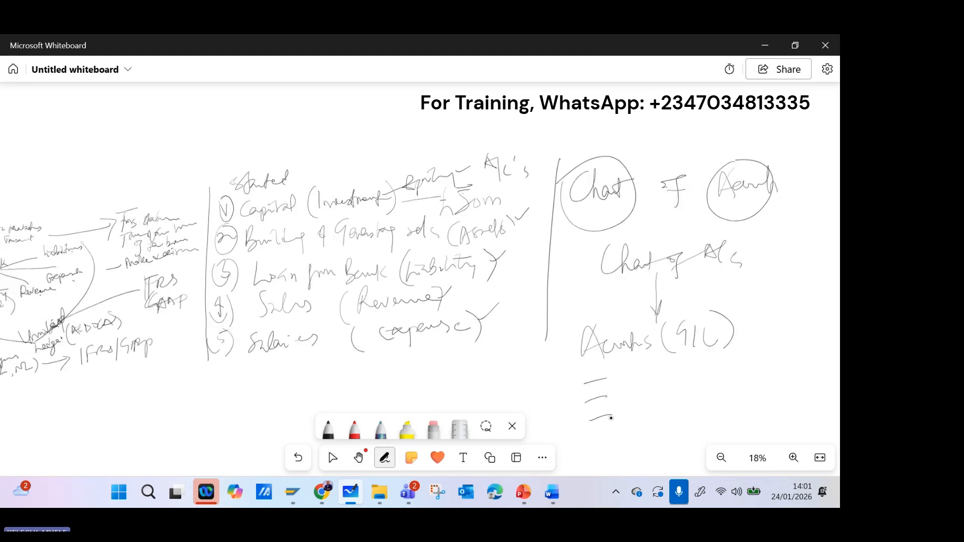
left_click_drag(618, 389, 638, 377)
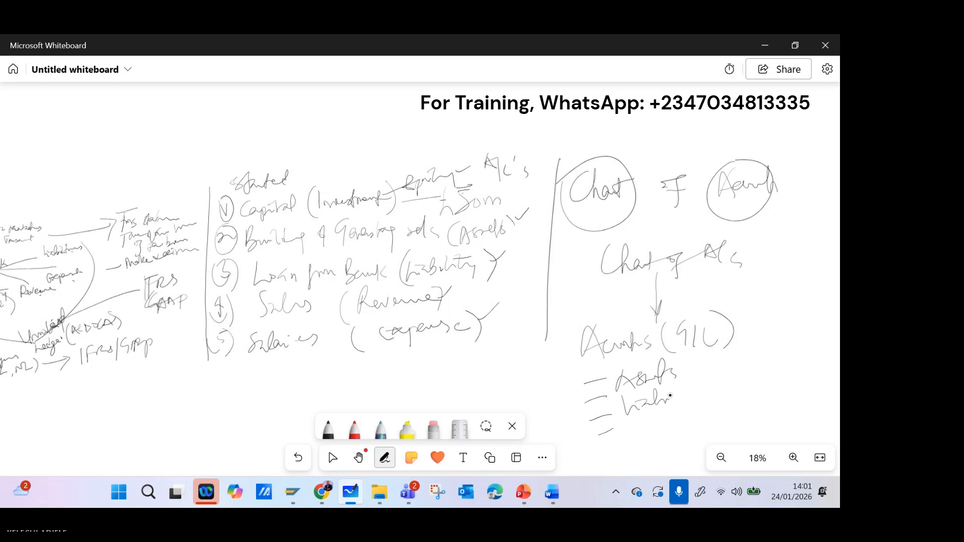
left_click_drag(705, 388, 714, 388)
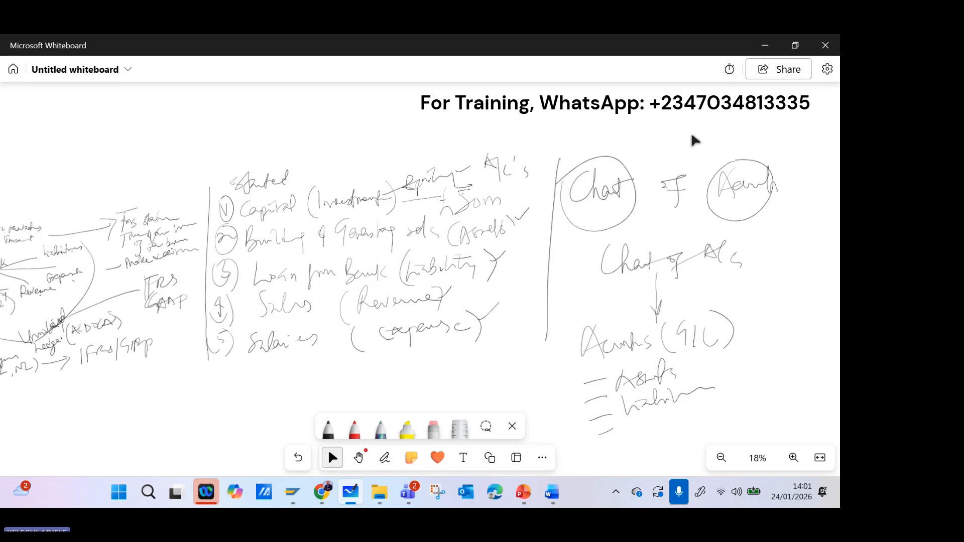
Return to SAP and browse the existing charts of accounts and their descriptions.
left_click(764, 45)
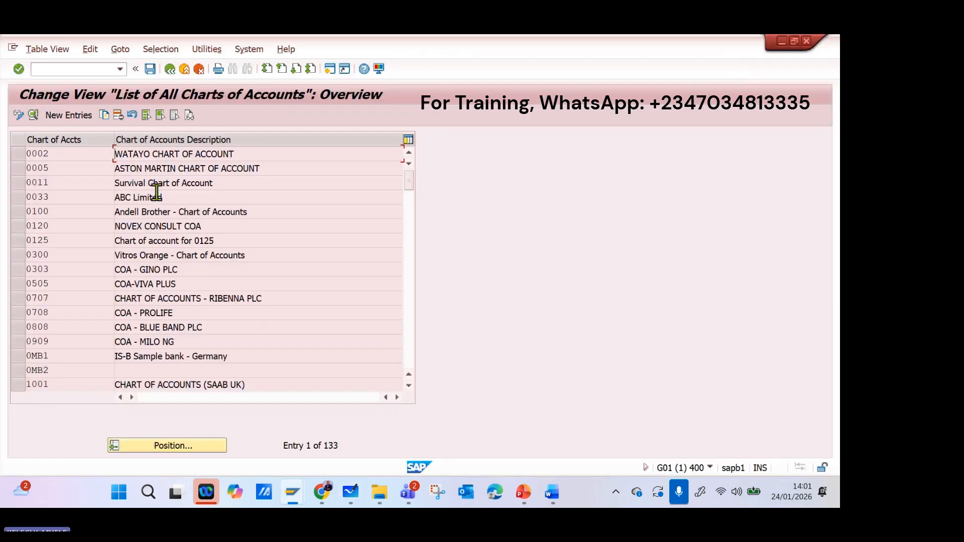
scroll(186, 215, "down", 4)
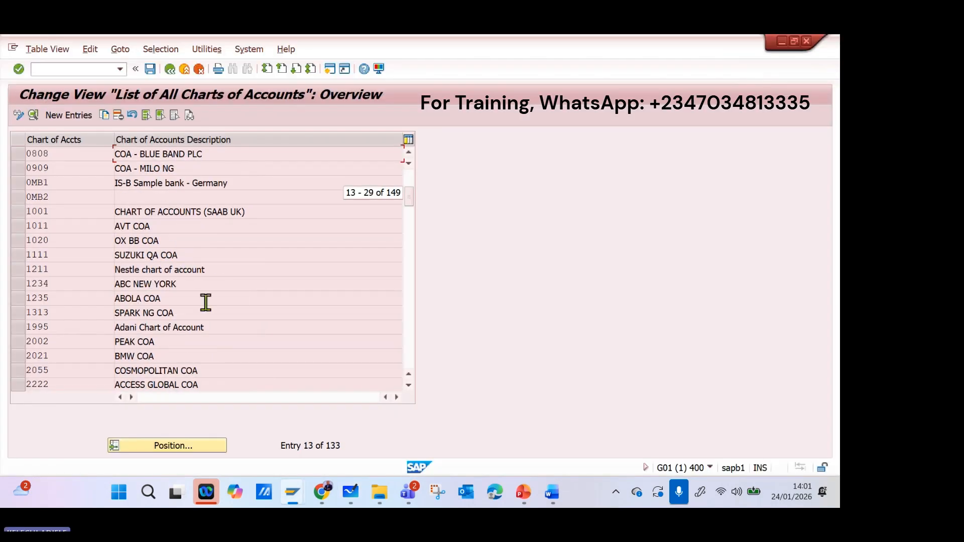
scroll(214, 344, "down", 4)
scroll(214, 344, "down", 1)
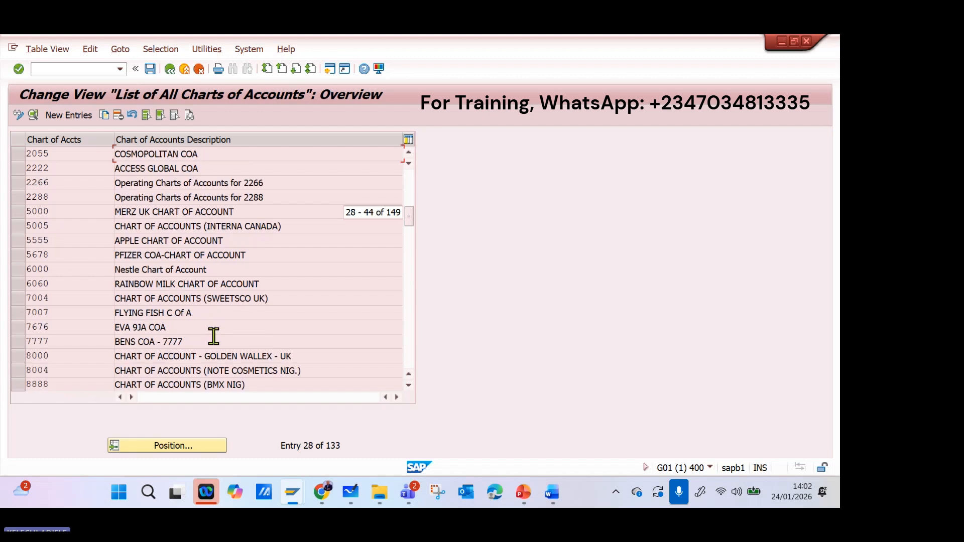
left_click_drag(411, 191, 418, 161)
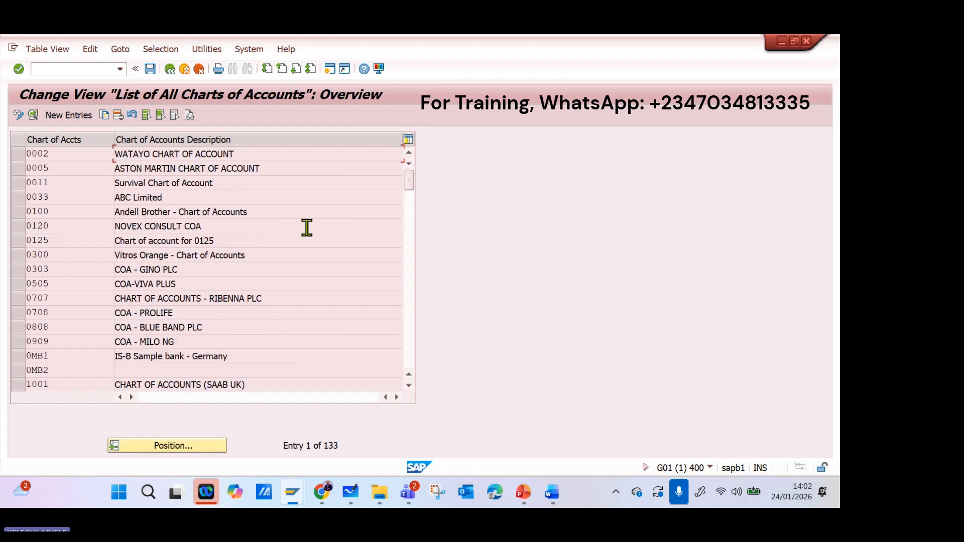
Position the list at chart of accounts INT and start copying that entry.
left_click(215, 446)
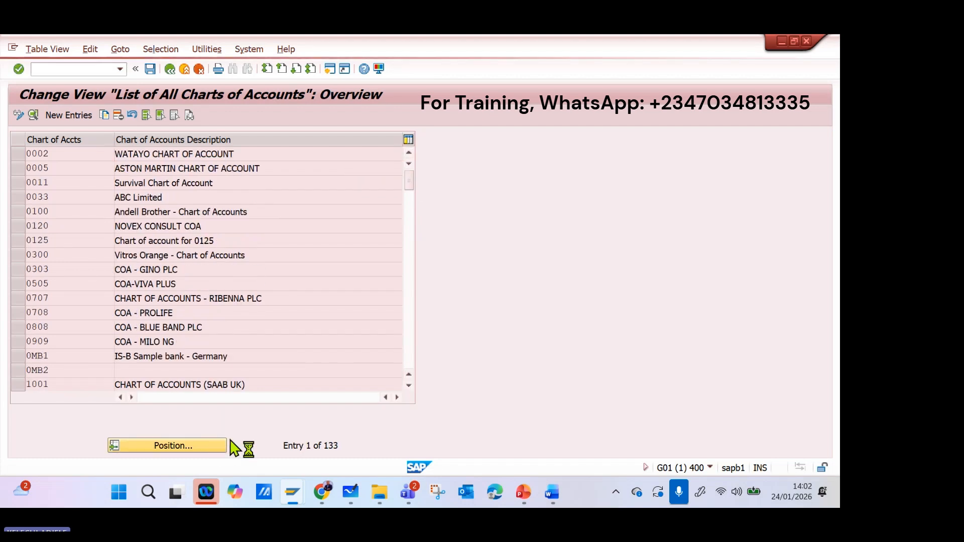
type("INT")
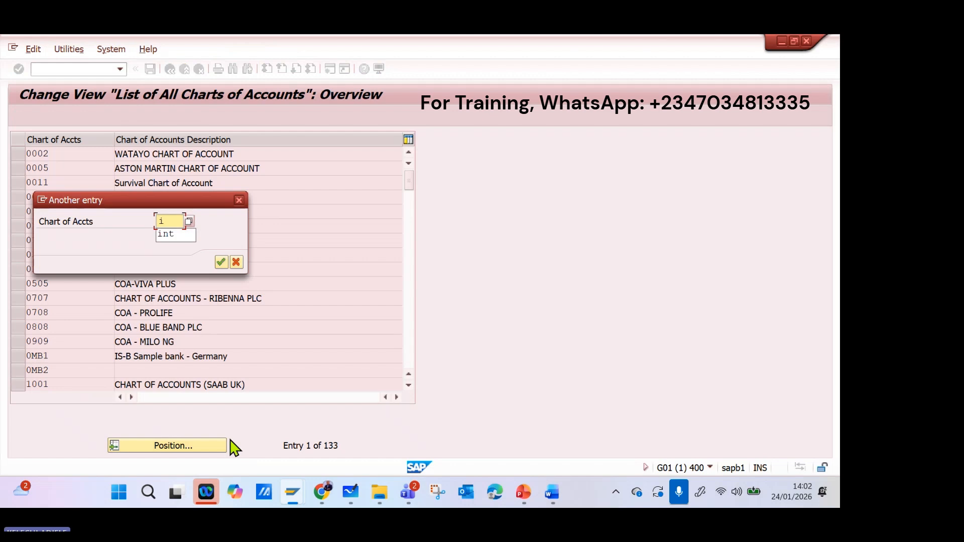
key("Return")
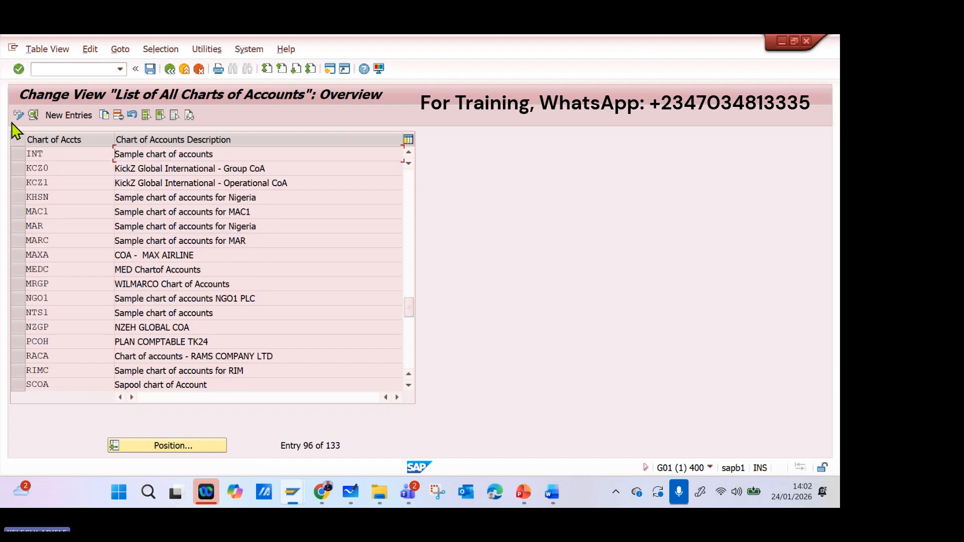
left_click(17, 156)
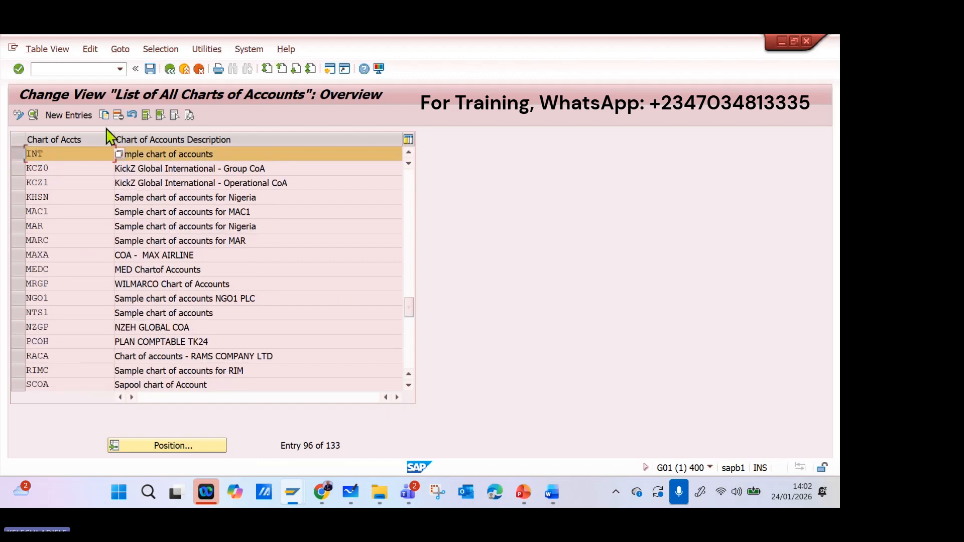
left_click(105, 115)
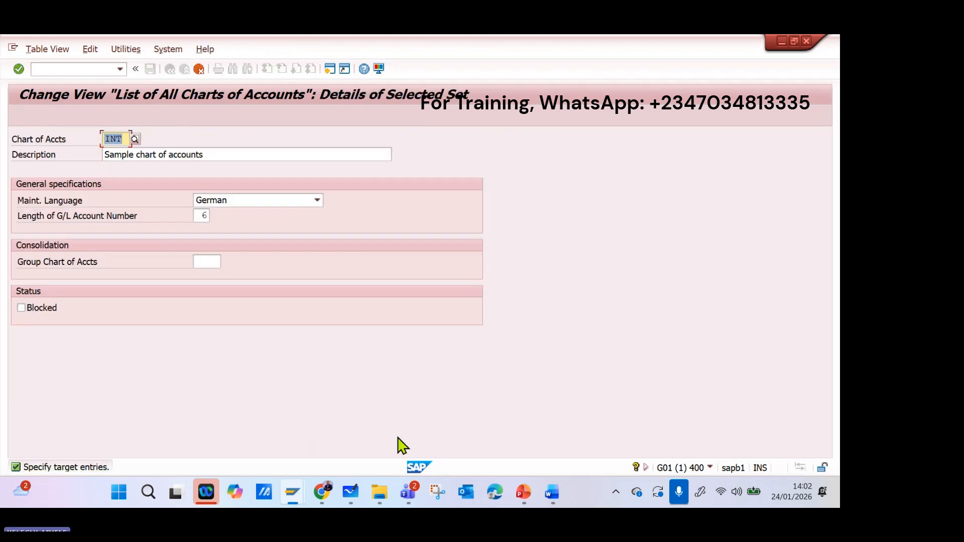
Switch to File Explorer and open the workbook "SAP 2026 CLASS CONFIGURATION FILE" from the SAP S4HANA TRAINING folder, reached through the Desktop's SAP 4HANA PROJECT MANAGEMENT folder.
left_click(376, 497)
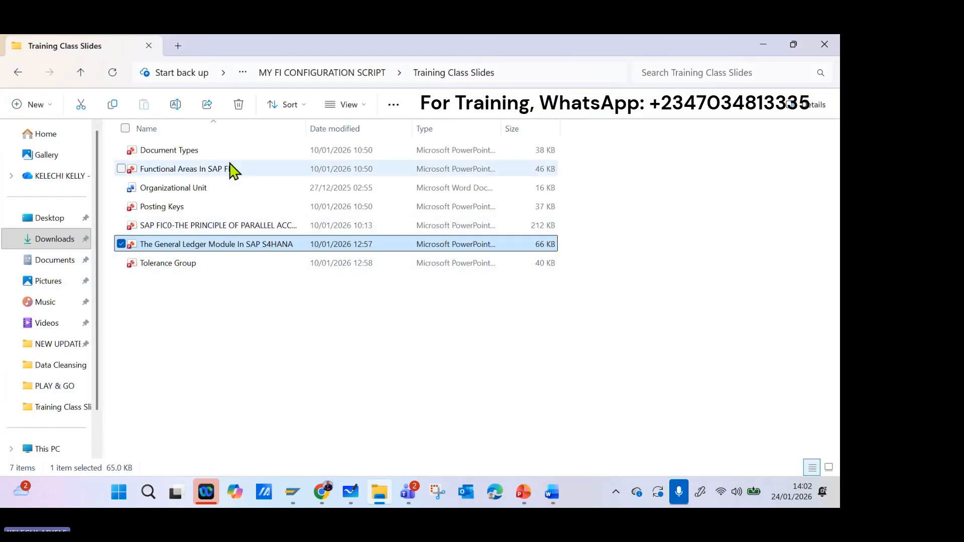
left_click(269, 75)
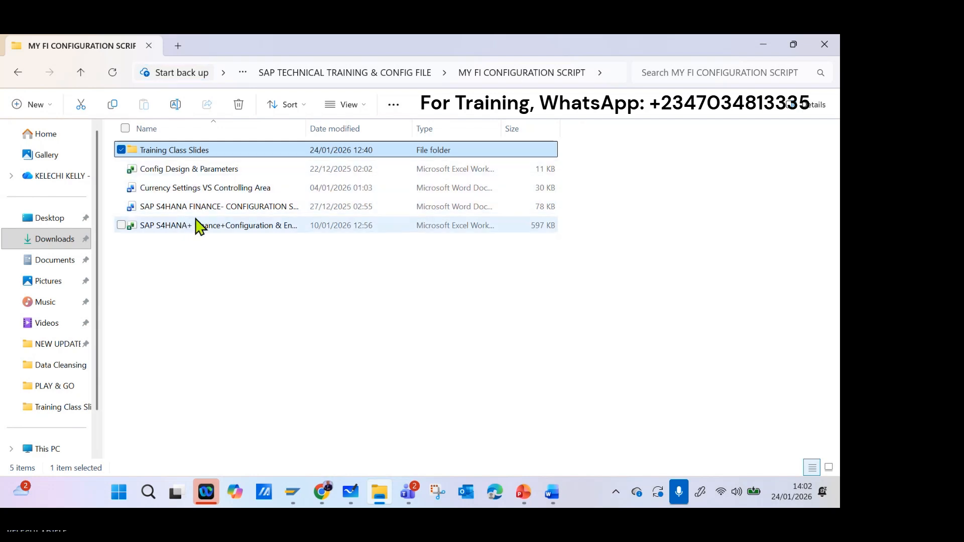
left_click(26, 219)
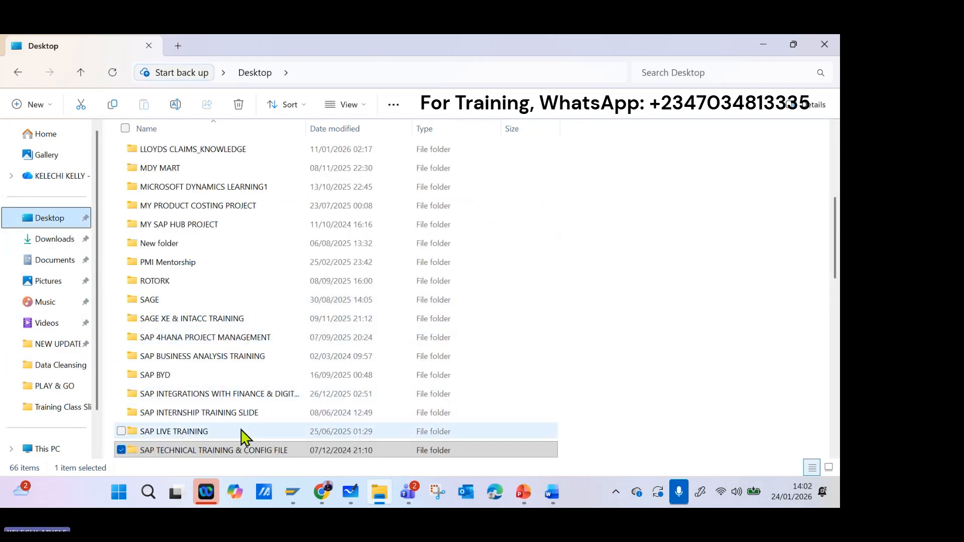
scroll(245, 381, "down", 2)
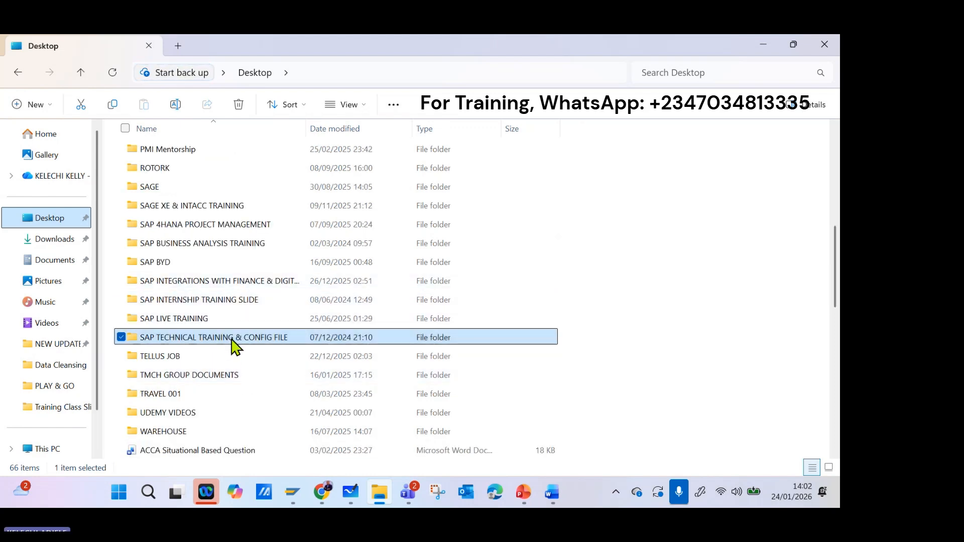
double_click(242, 227)
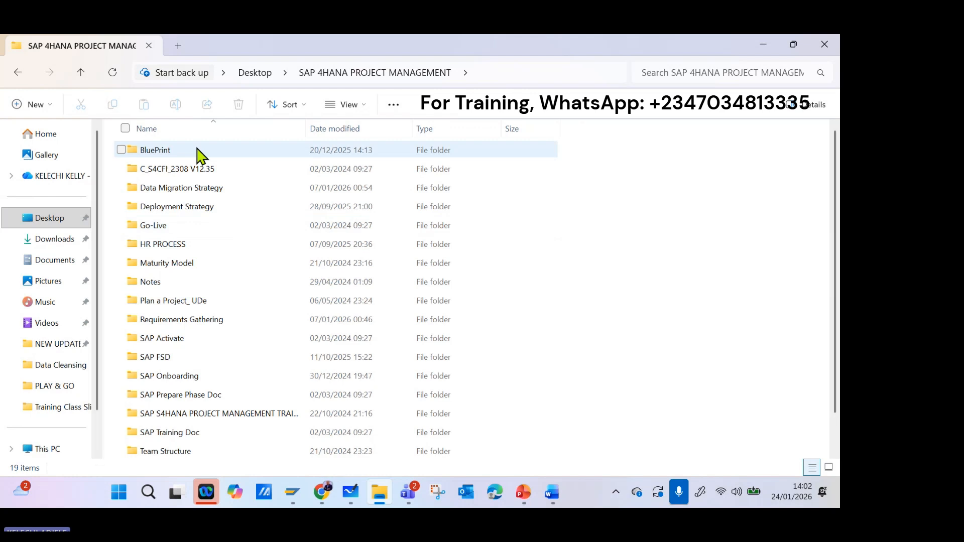
double_click(227, 413)
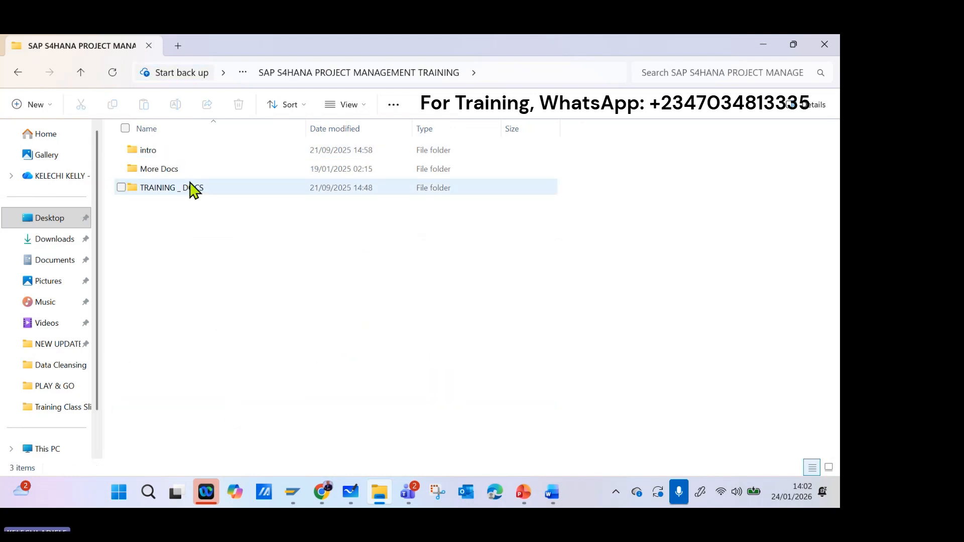
double_click(187, 193)
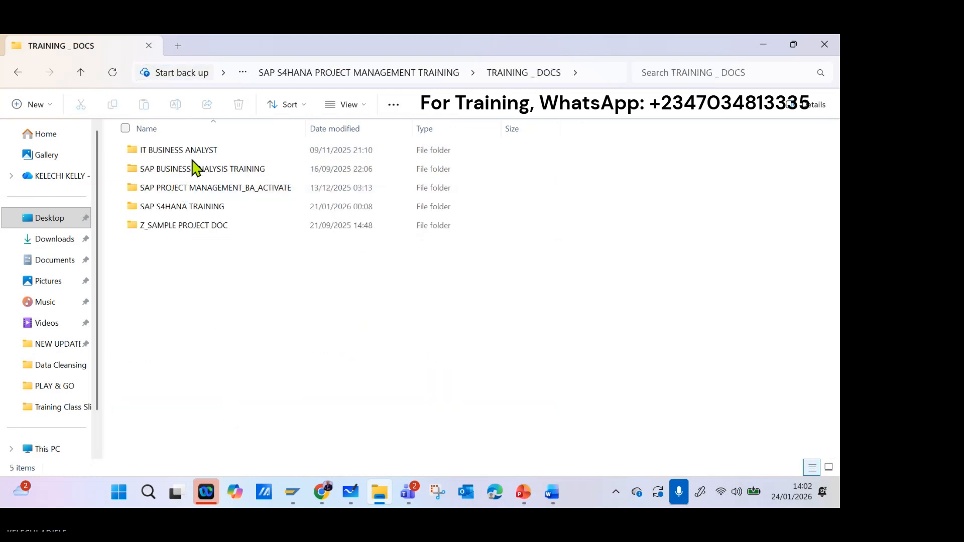
double_click(196, 213)
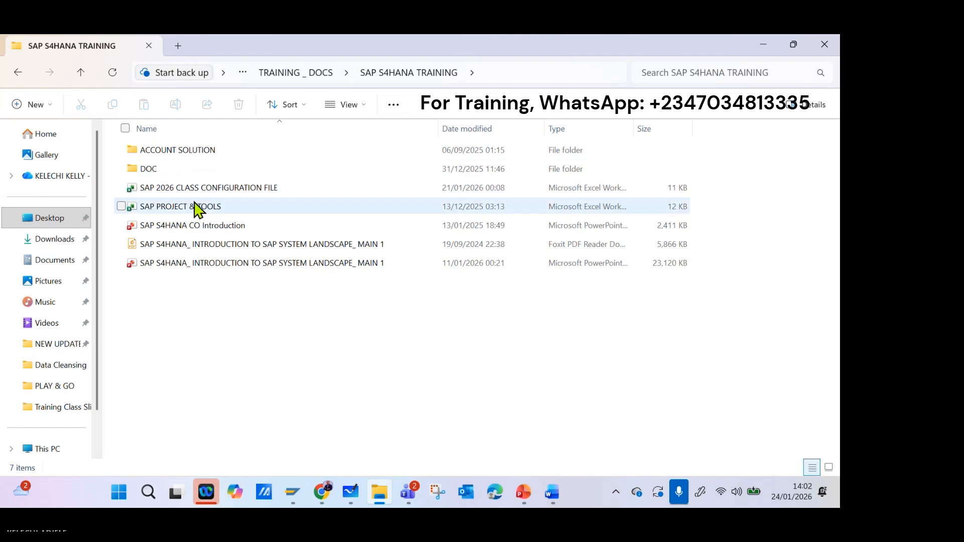
double_click(219, 192)
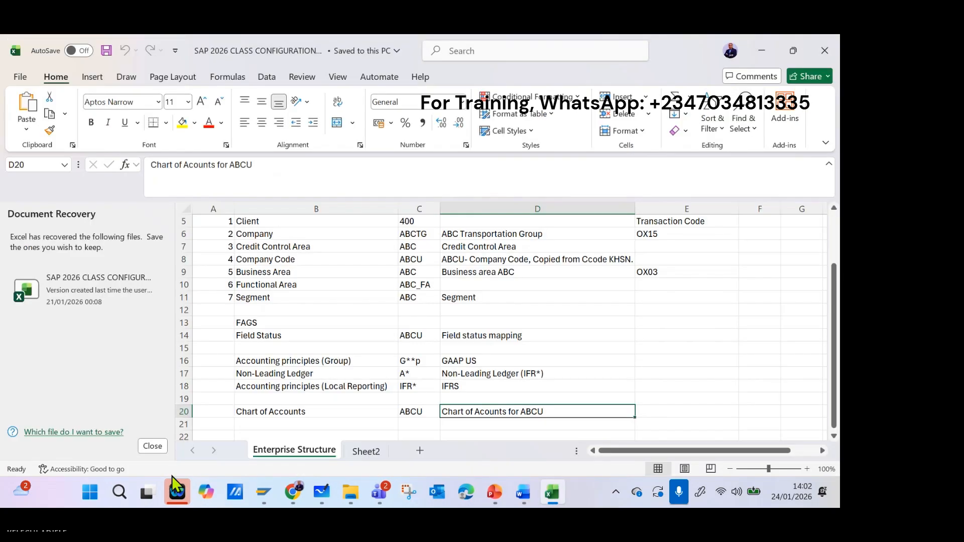
Copy the chart of accounts description "Chart of Acounts for ABCU" from cell D20 of the Enterprise Structure sheet.
left_click(161, 447)
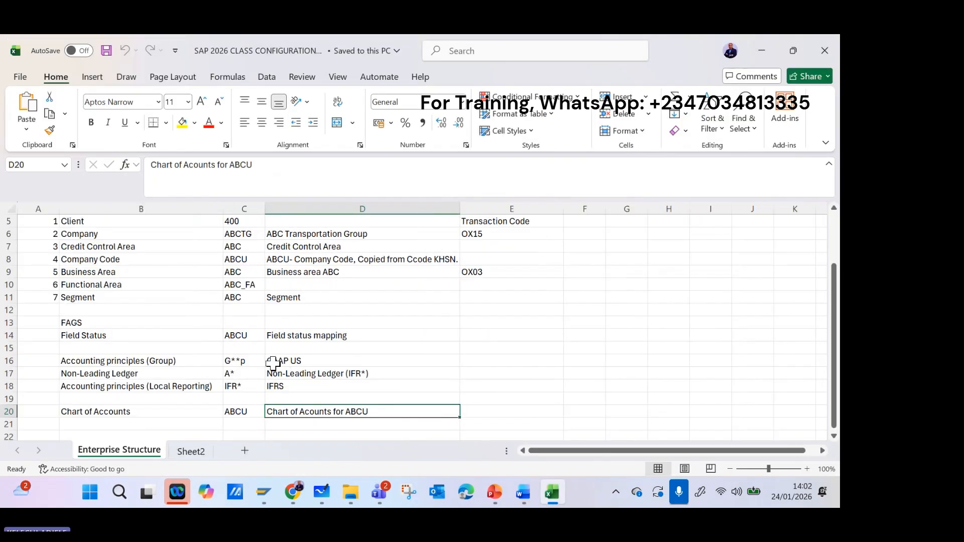
scroll(155, 347, "down", 2)
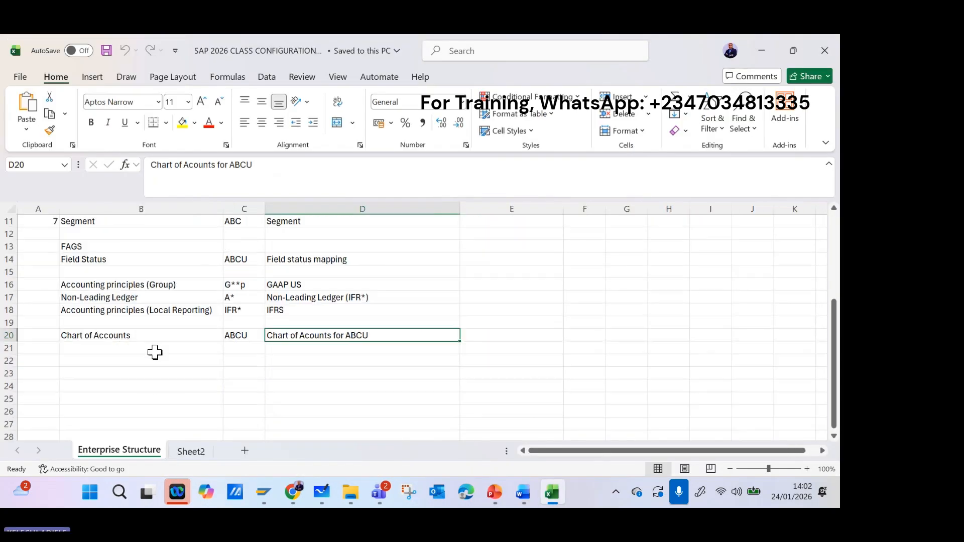
double_click(387, 332)
left_click_drag(387, 333, 254, 333)
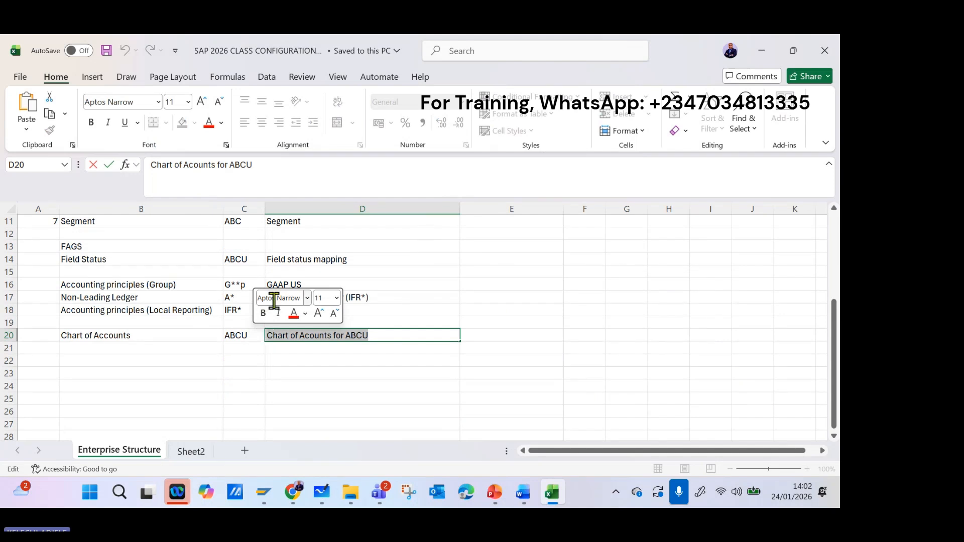
left_click(758, 53)
Return to SAP and give the copied entry the description "Chart of Acounts for ABCU" and the chart of accounts key ABCU.
mouse_move(264, 492)
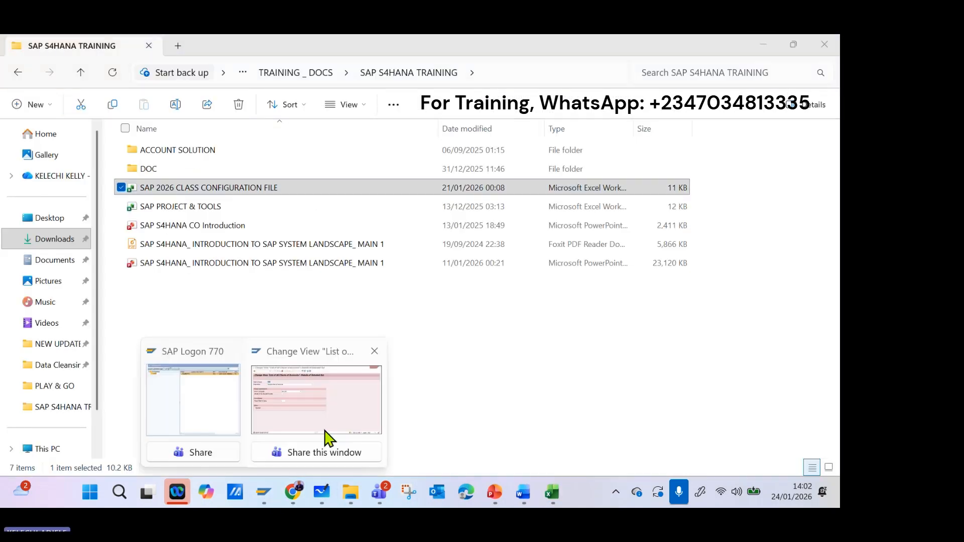
left_click(326, 436)
left_click_drag(215, 152, 28, 160)
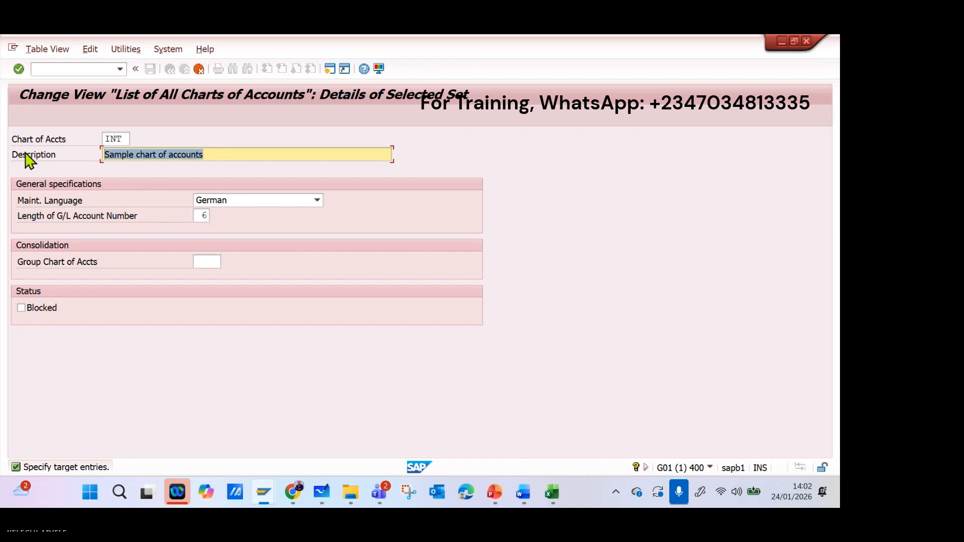
key("ctrl+v")
left_click_drag(124, 138, 66, 141)
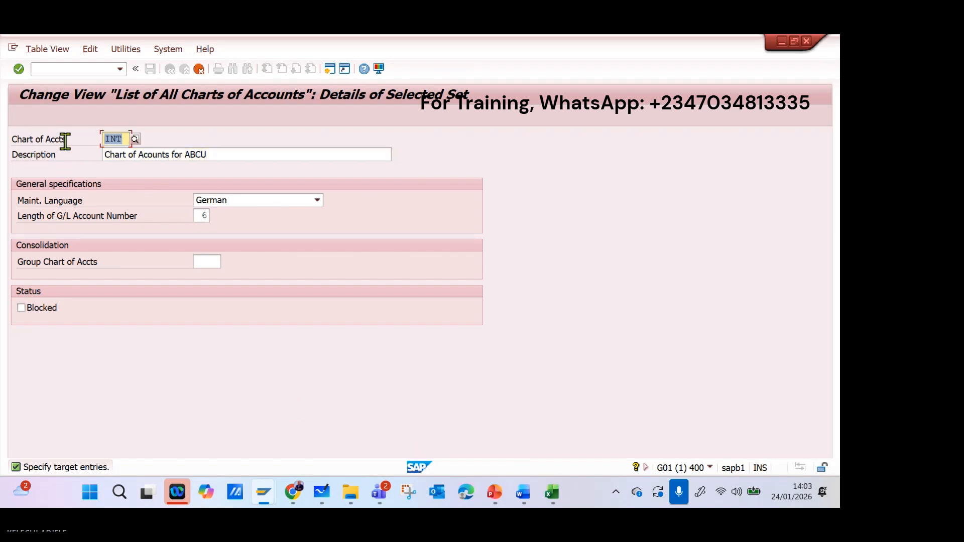
type("ABCU")
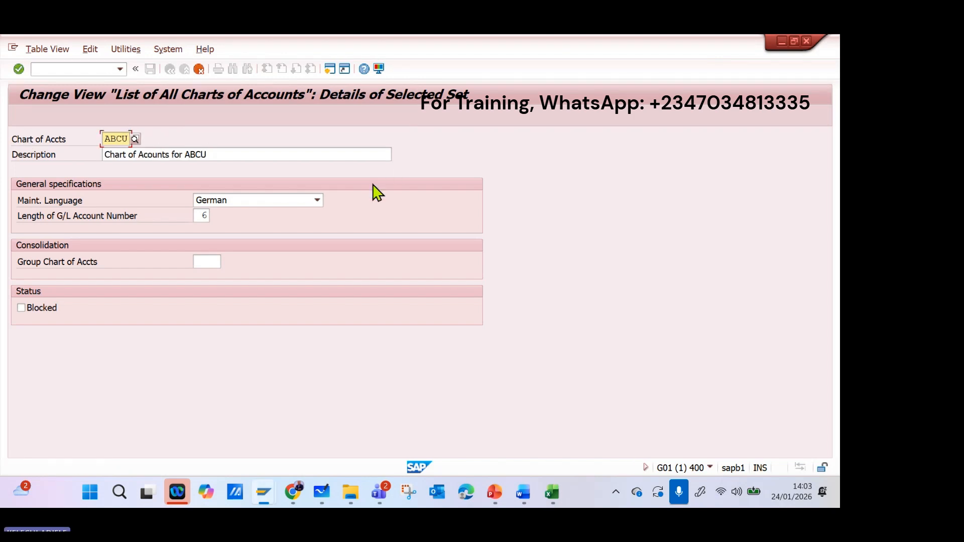
Set the maintenance language of chart of accounts ABCU to English.
left_click(318, 200)
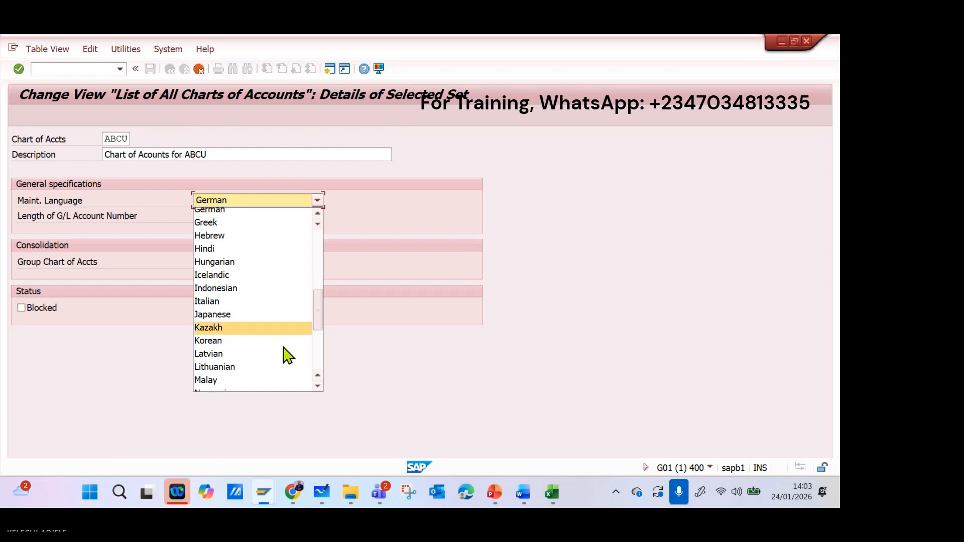
scroll(281, 357, "down", 4)
scroll(270, 365, "down", 2)
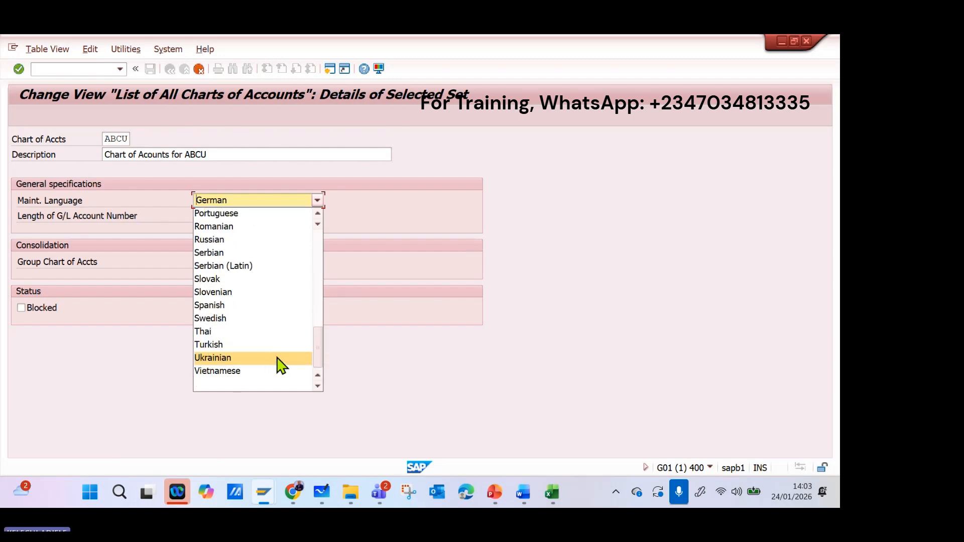
scroll(278, 363, "up", 4)
scroll(281, 364, "up", 2)
left_click(237, 203)
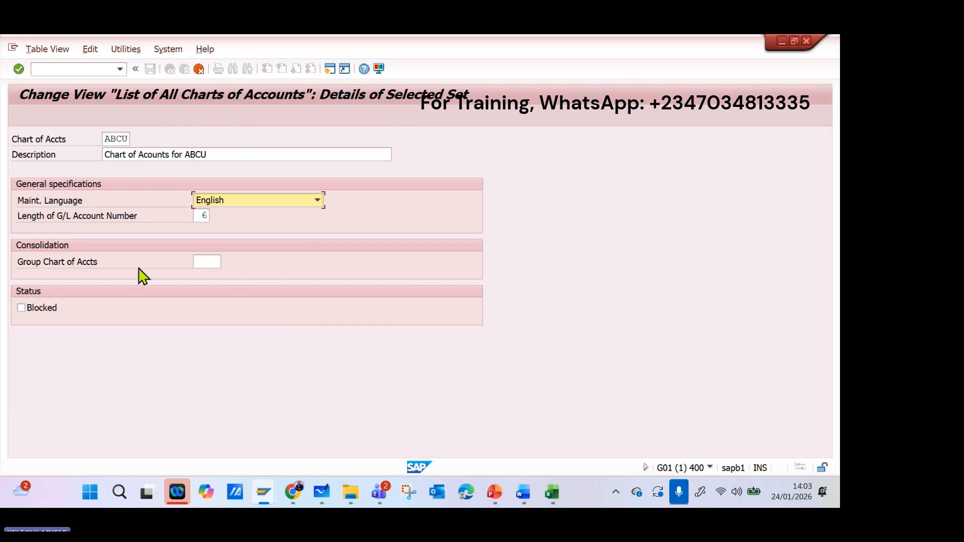
Set the G/L account number length to 4, and accept and save the copied chart of accounts ABCU.
left_click(201, 215)
key("F4")
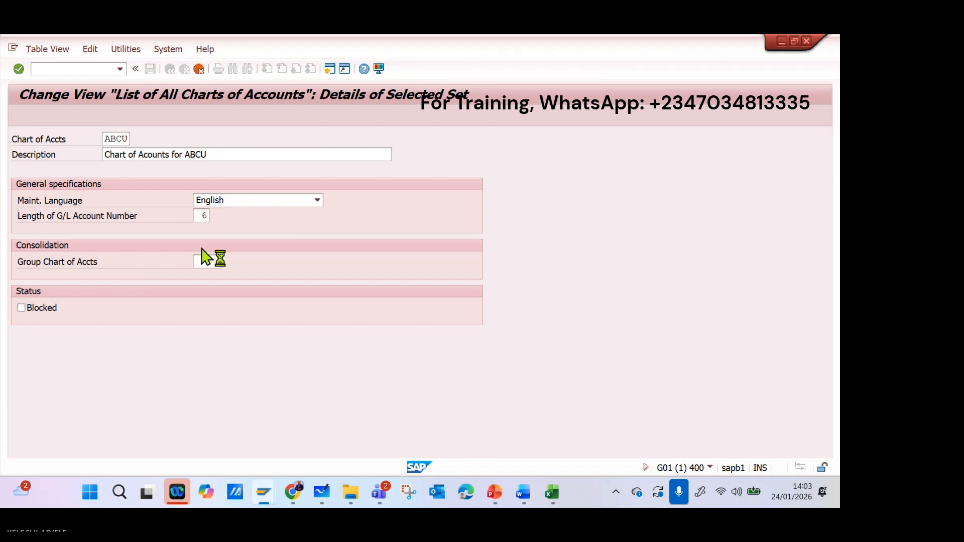
key("Delete")
type("4")
key("Tab")
key("Return")
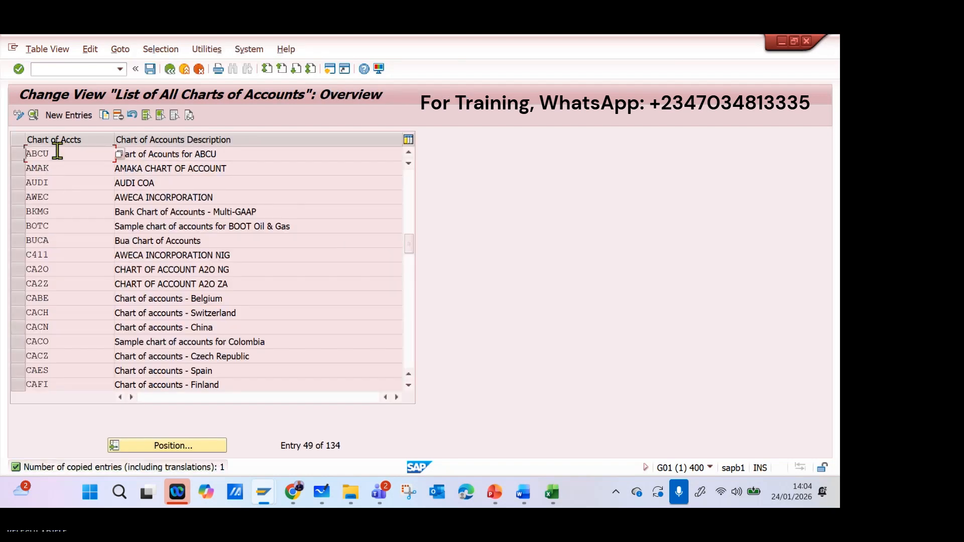
left_click(150, 69)
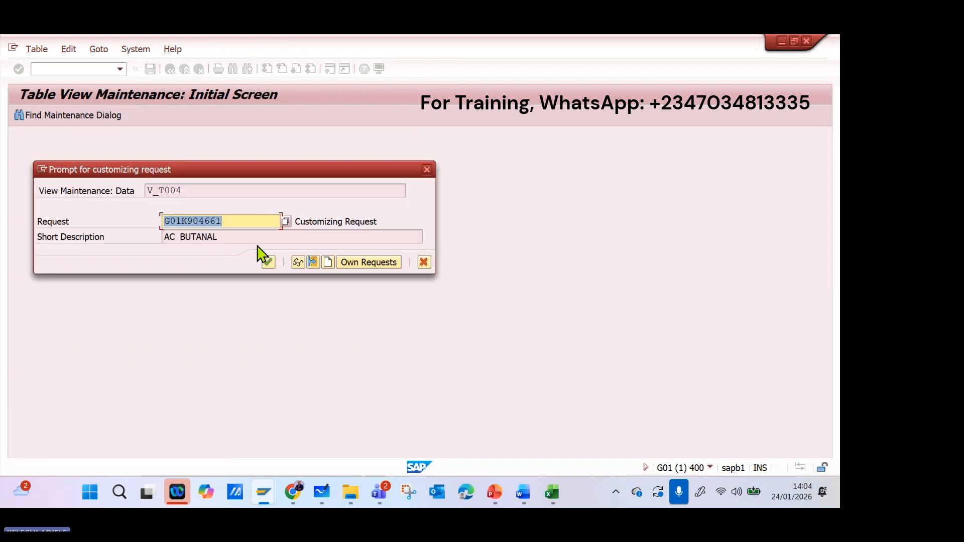
Examine the list of own modifiable customizing requests for one suitable for the chart of accounts, and close the list.
left_click(367, 264)
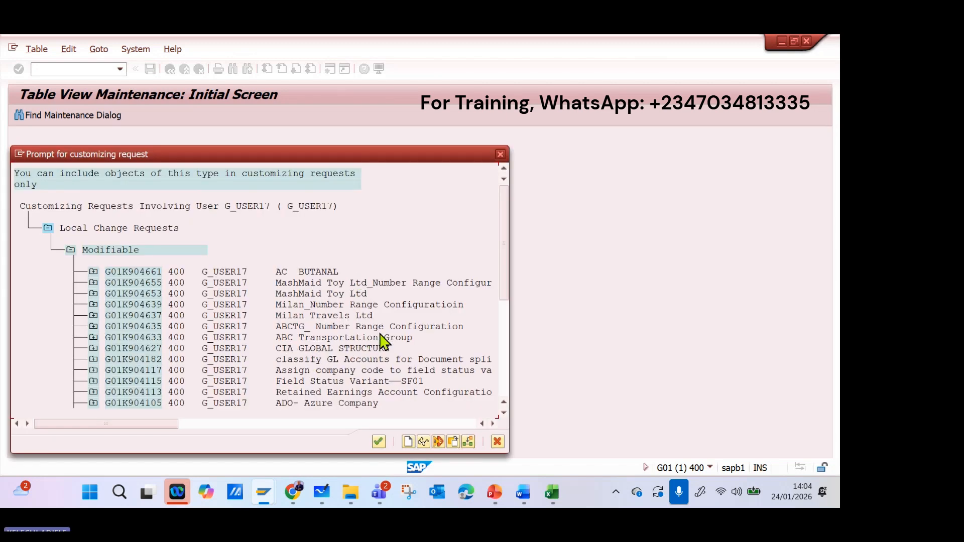
scroll(395, 340, "down", 1)
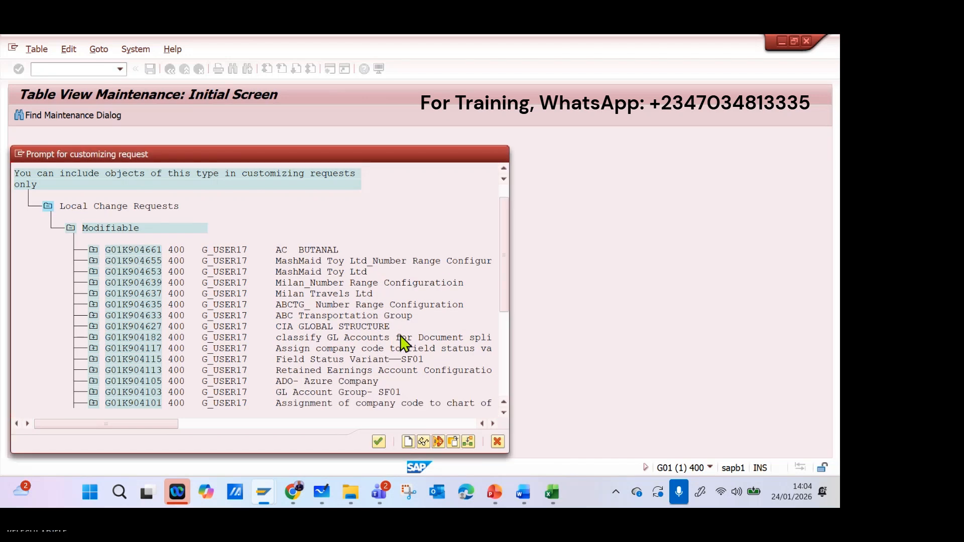
scroll(407, 342, "down", 1)
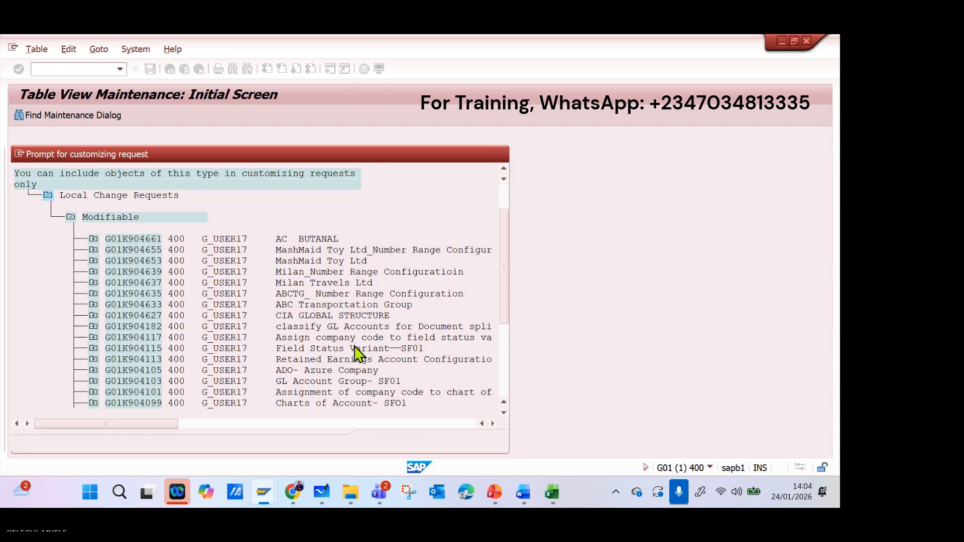
scroll(358, 349, "down", 4)
scroll(359, 347, "down", 3)
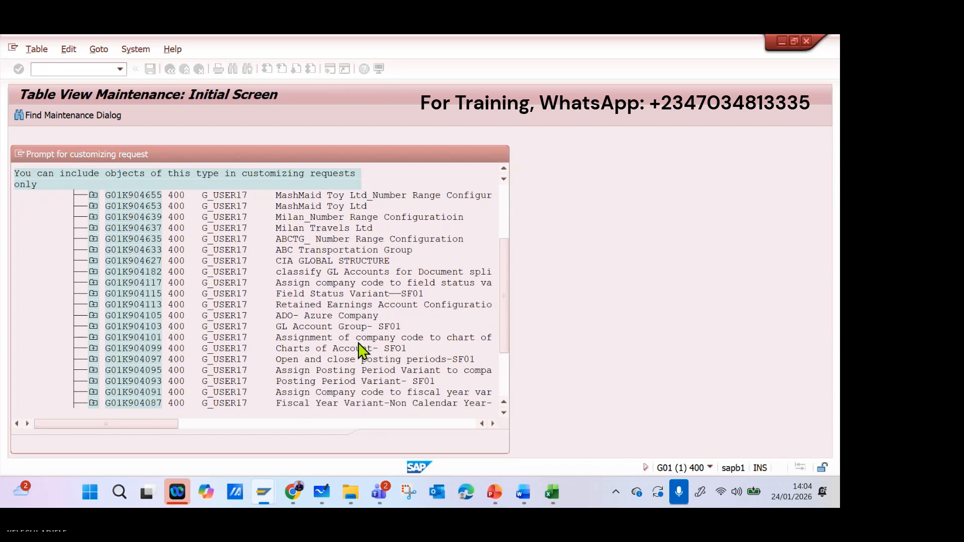
scroll(361, 350, "down", 5)
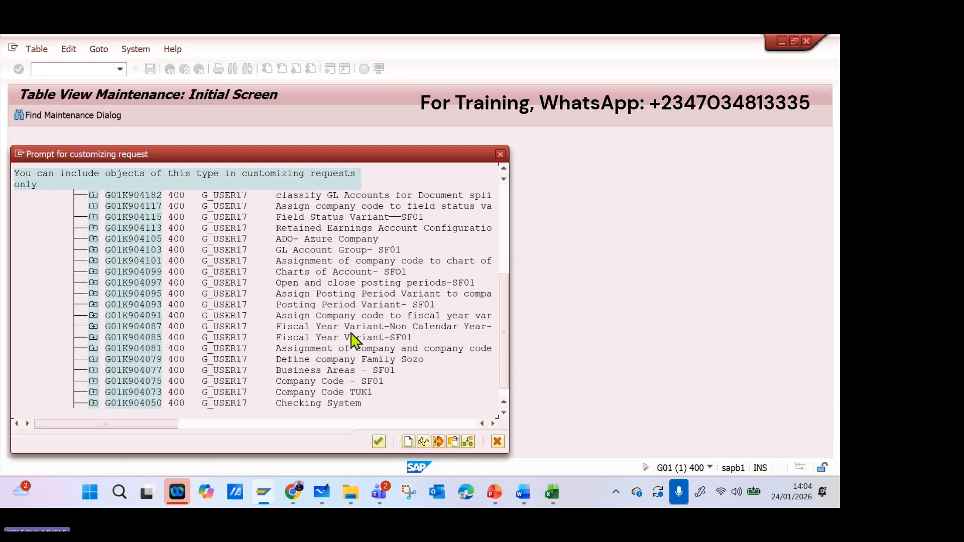
scroll(363, 331, "down", 2)
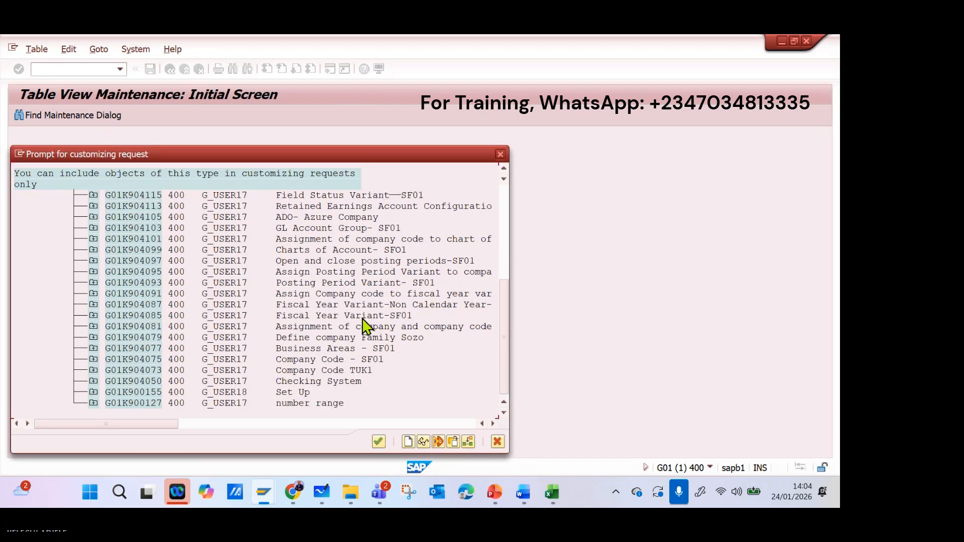
scroll(365, 327, "up", 2)
scroll(371, 328, "up", 3)
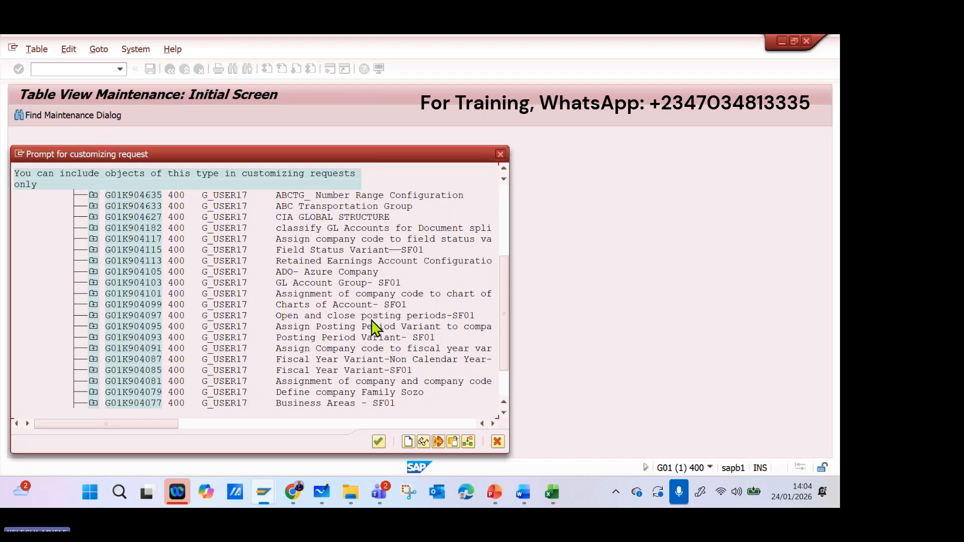
scroll(374, 330, "up", 1)
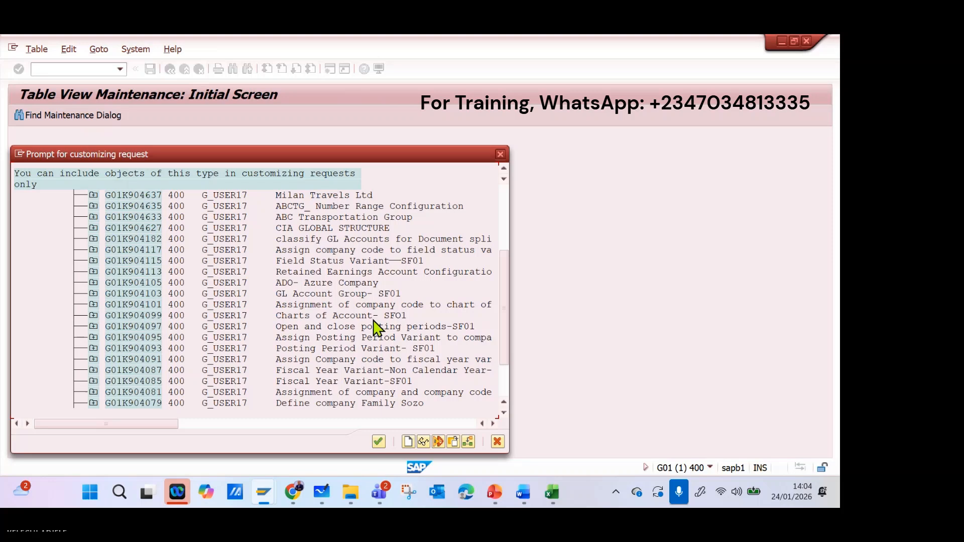
scroll(376, 327, "up", 5)
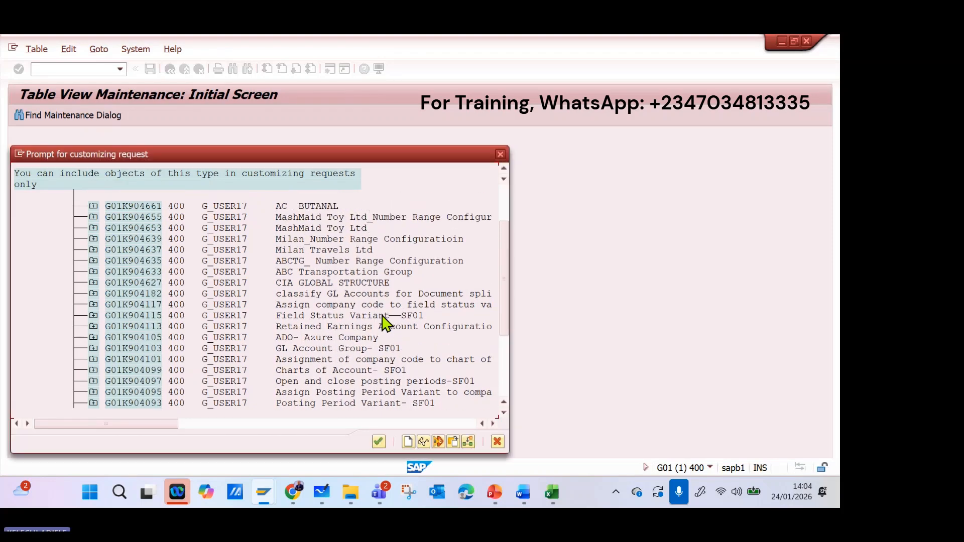
scroll(385, 322, "up", 2)
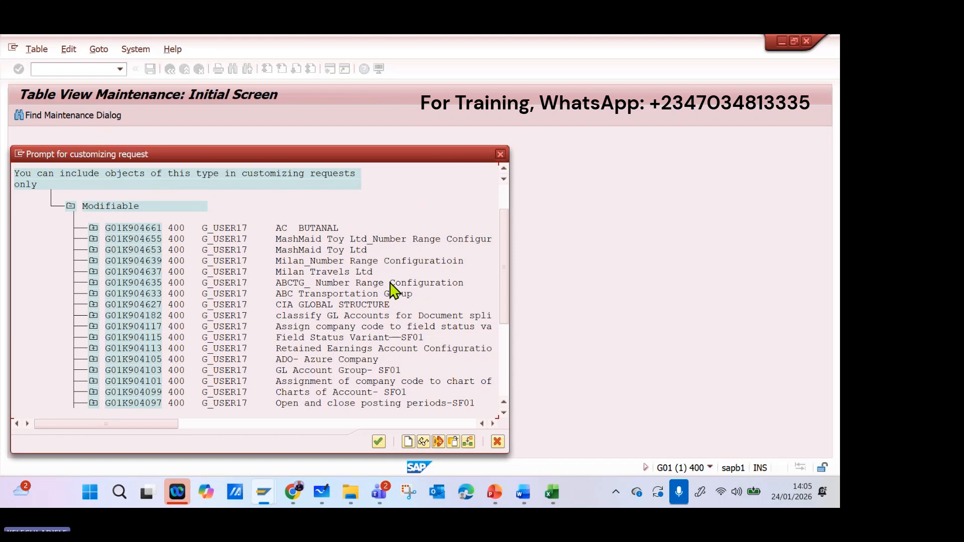
left_click(501, 155)
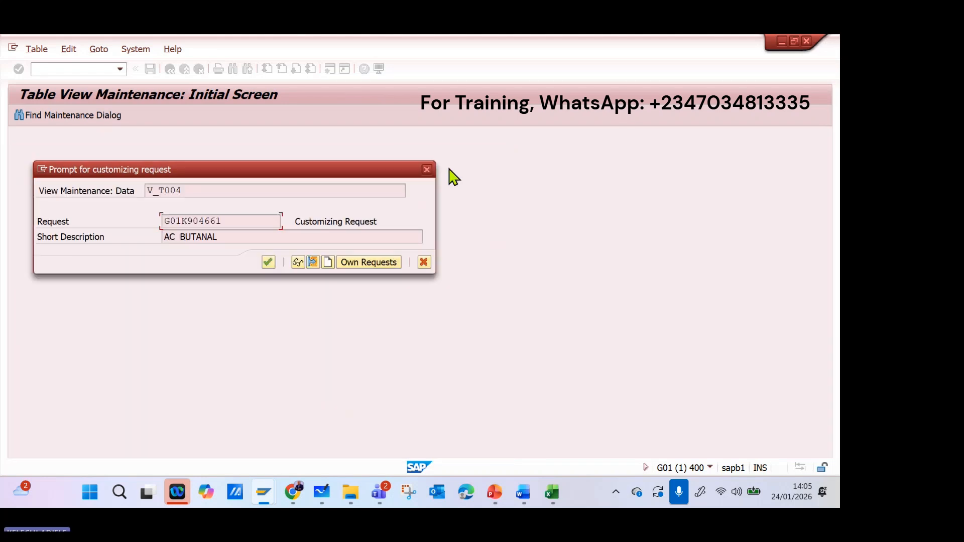
Create a new customizing request described as "ABCU Transport Company" and save chart of accounts ABCU under it.
left_click(328, 262)
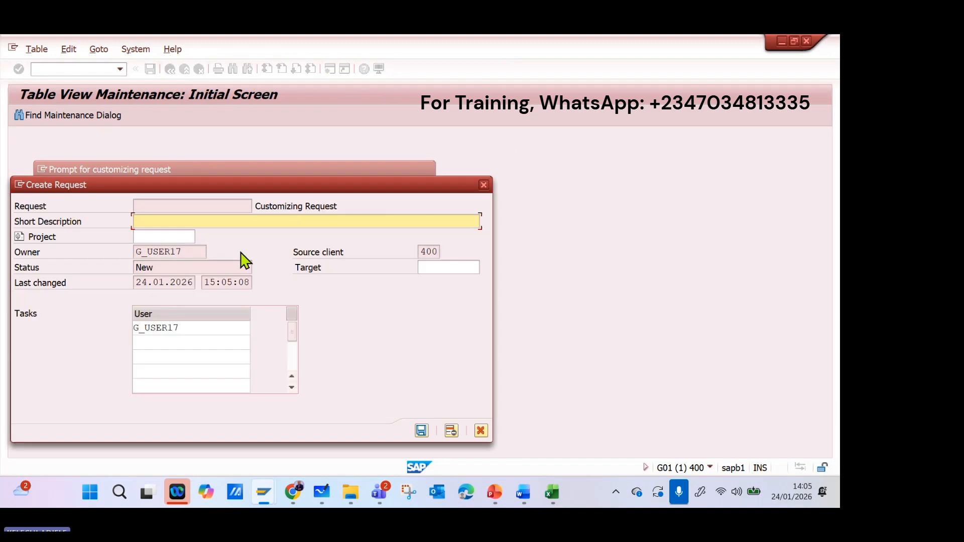
type("ABCU")
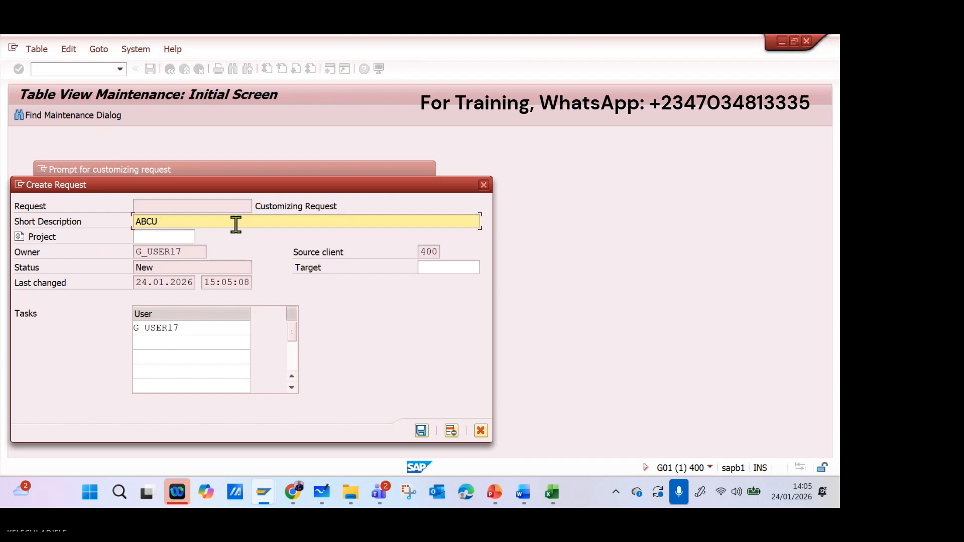
type(" Trans")
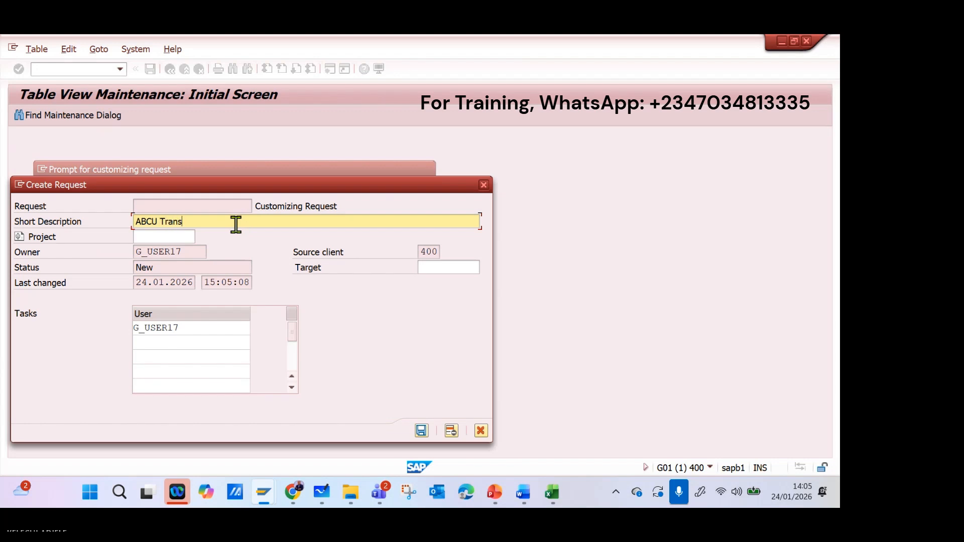
type("port Com")
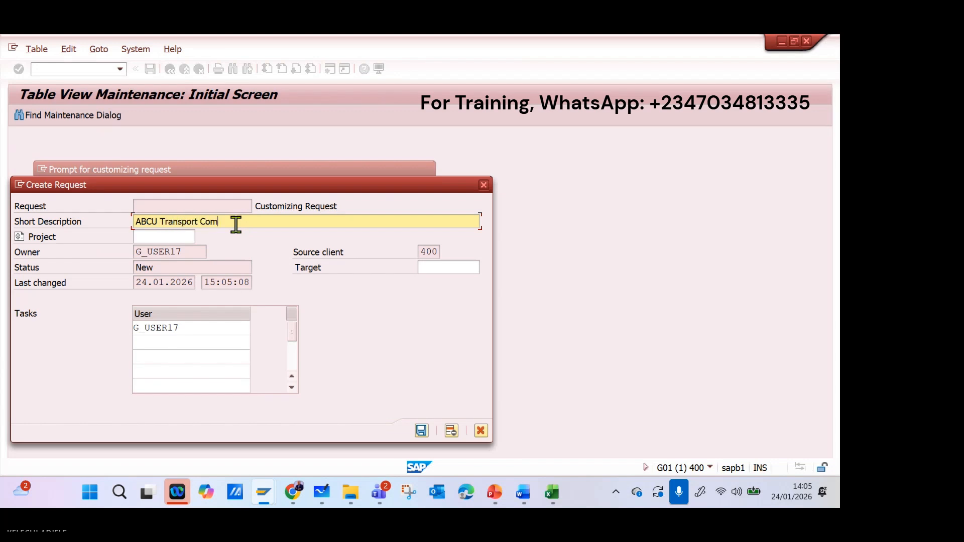
type("a")
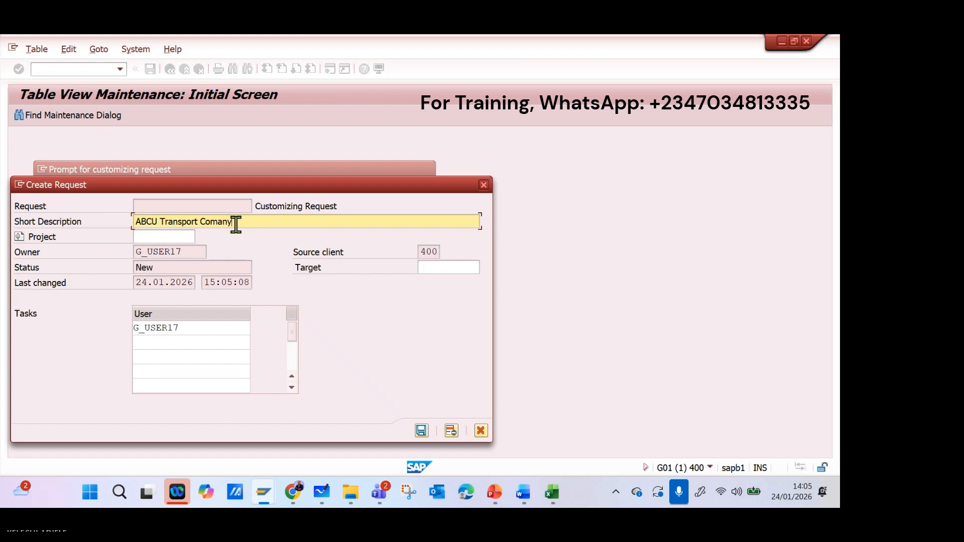
key("BackSpace")
type("pany")
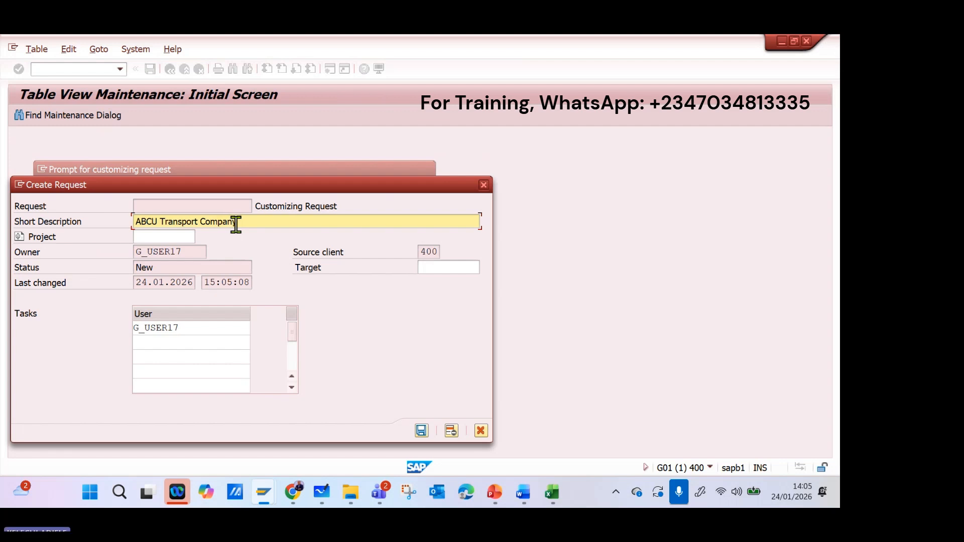
key("Return")
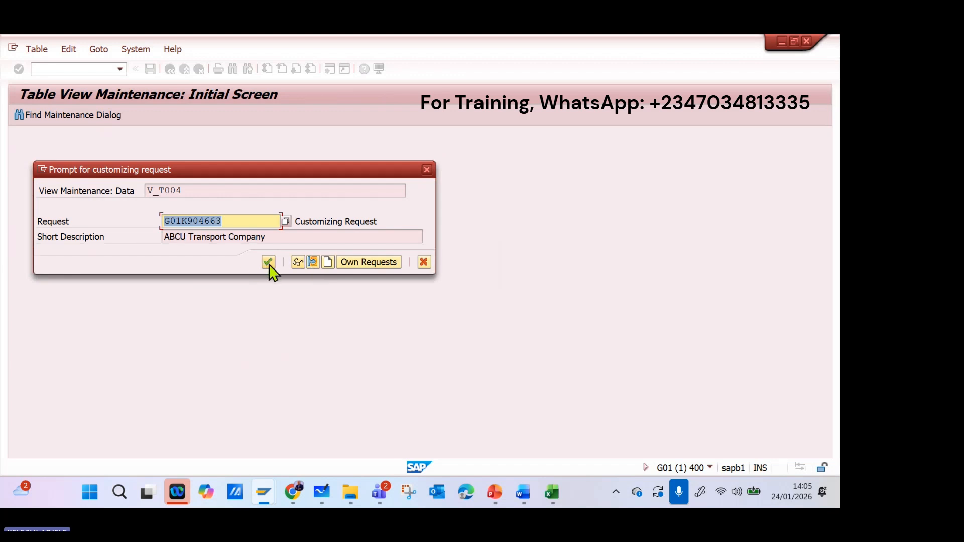
left_click(269, 262)
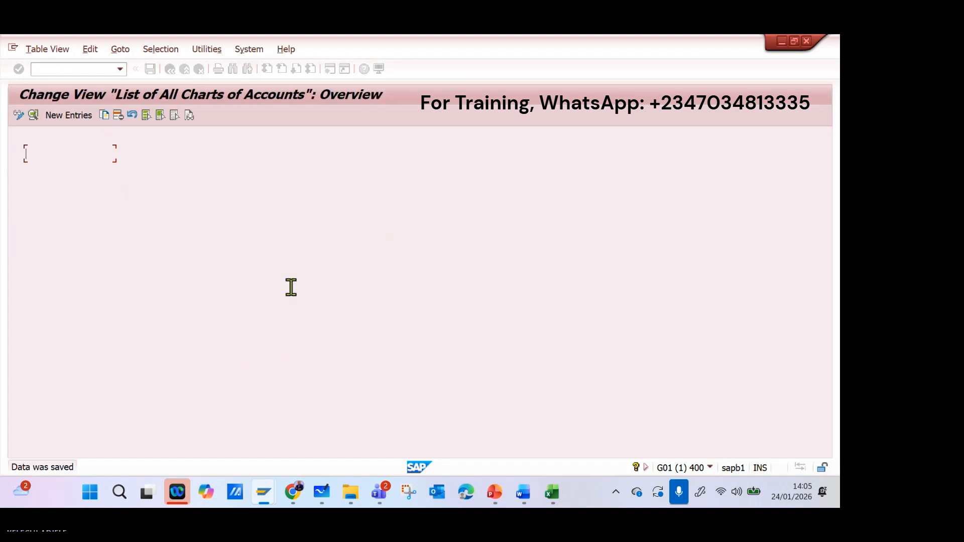
Save the list of all charts of accounts and return to the IMG structure.
left_click(199, 157)
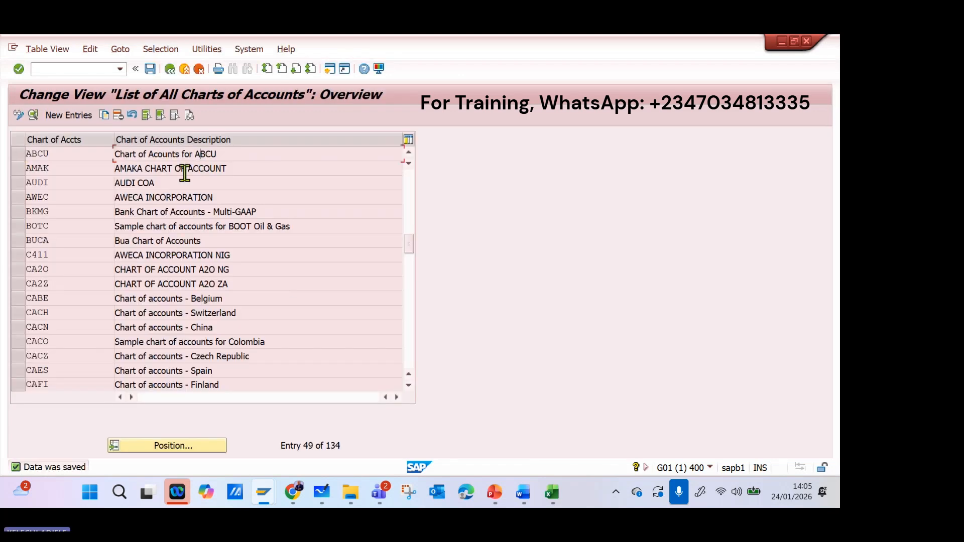
left_click(150, 69)
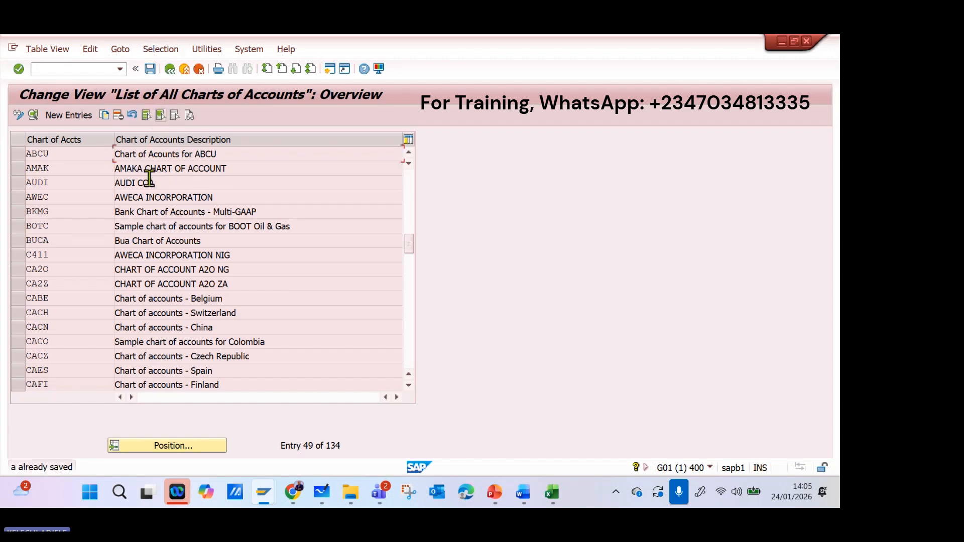
left_click(169, 69)
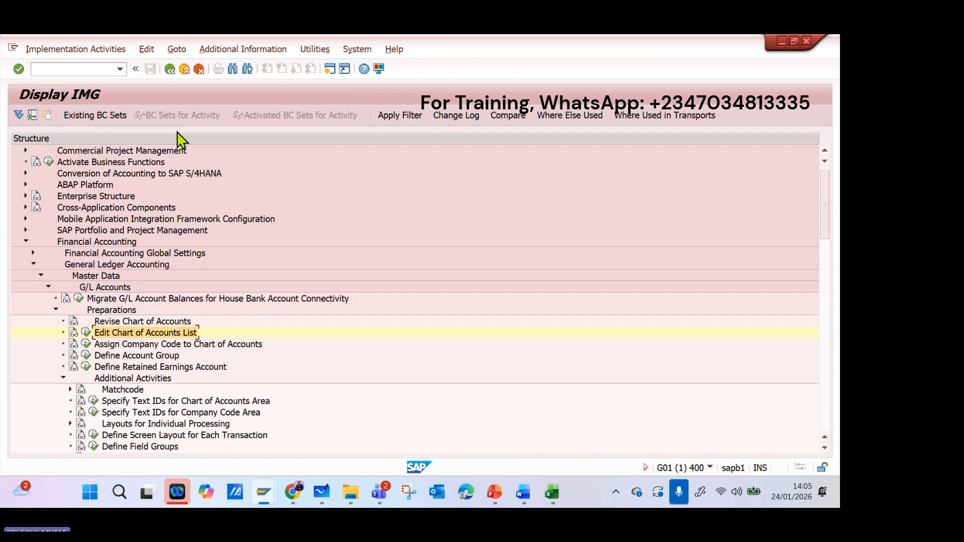
Open the Enter Global Parameters activity under Financial Accounting Global Settings, Global Parameters for Company Code.
left_click(41, 275)
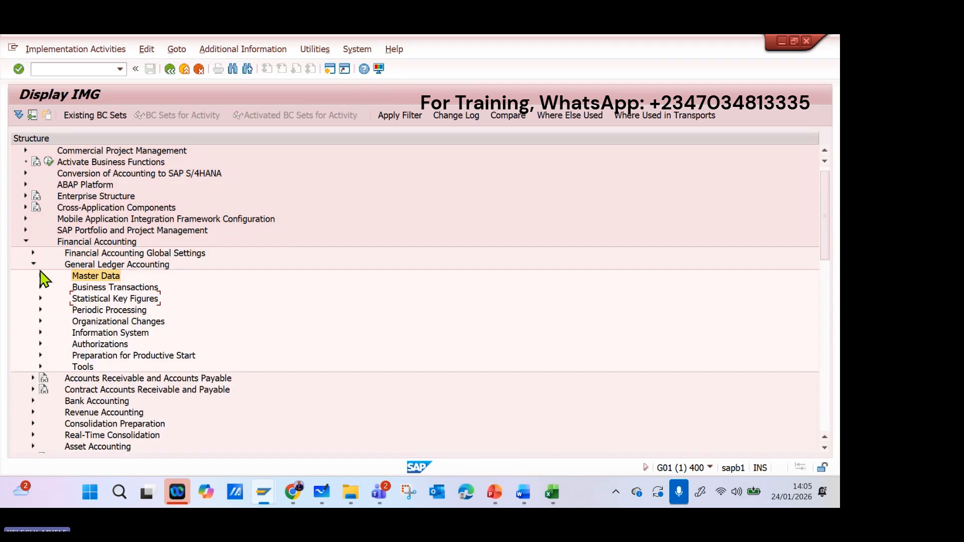
left_click(33, 265)
left_click(33, 253)
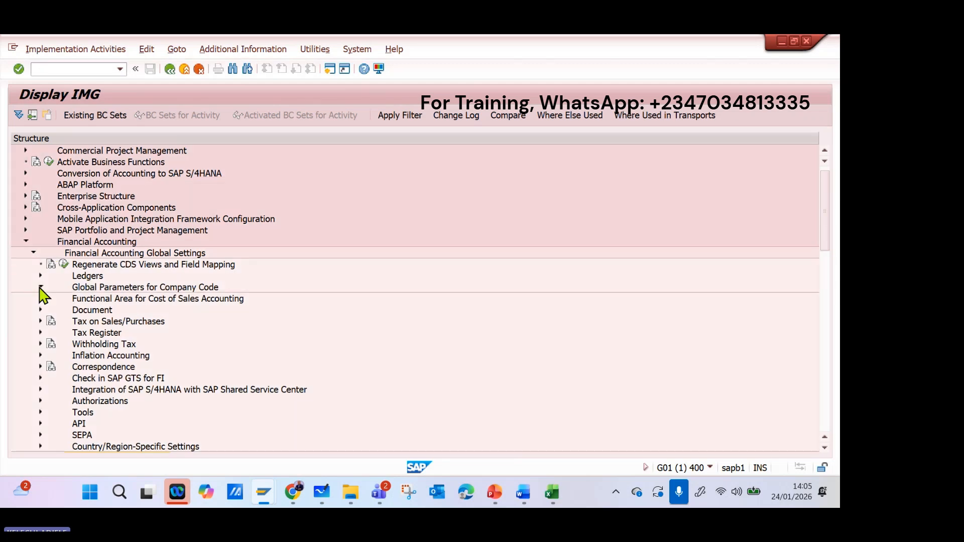
left_click(40, 287)
left_click(71, 298)
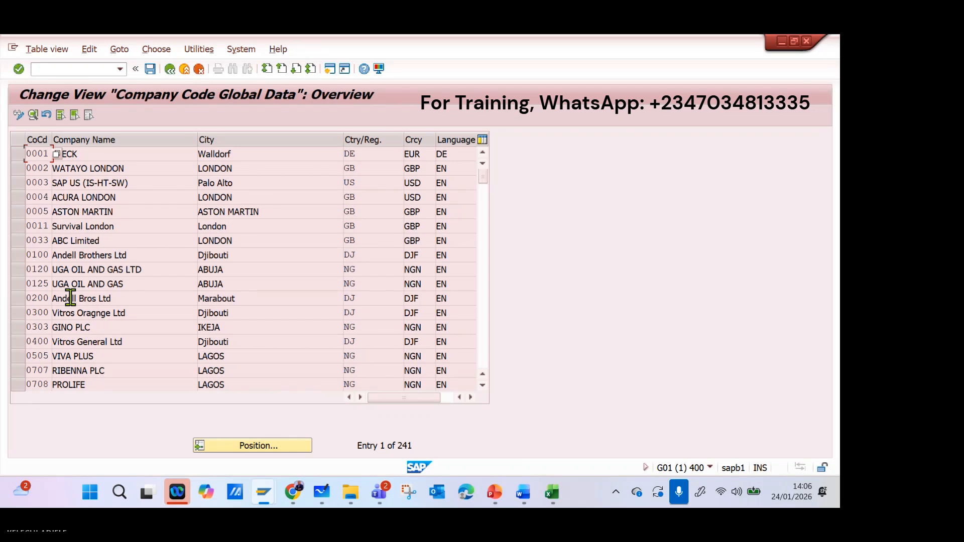
Find company code ABCU, check the chart of accounts in its global data details, and return to the IMG structure.
left_click(244, 444)
type("a")
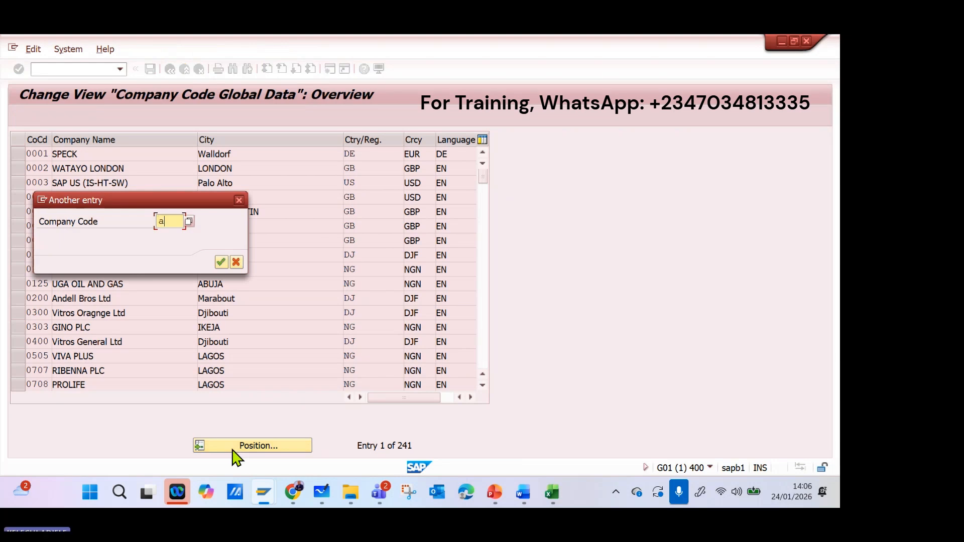
type("bc")
key("Return")
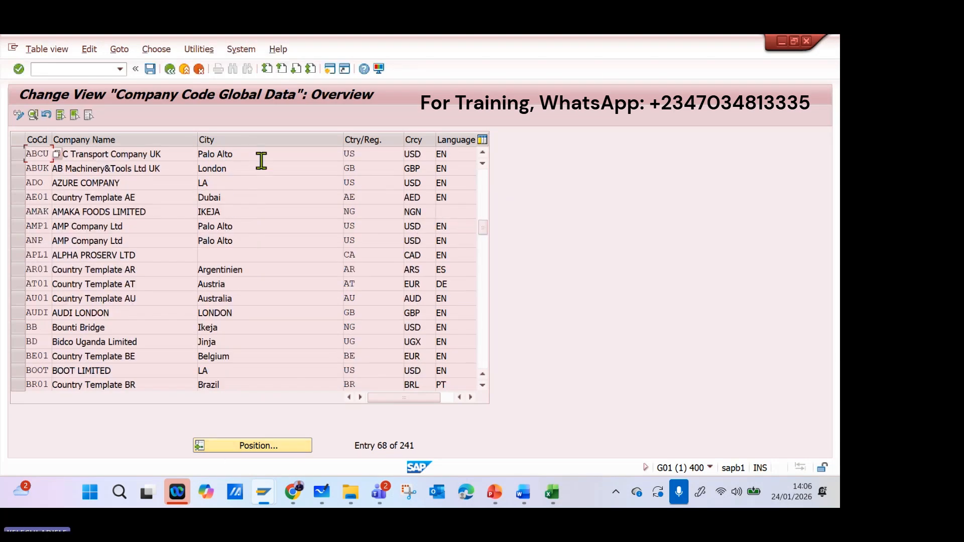
double_click(261, 155)
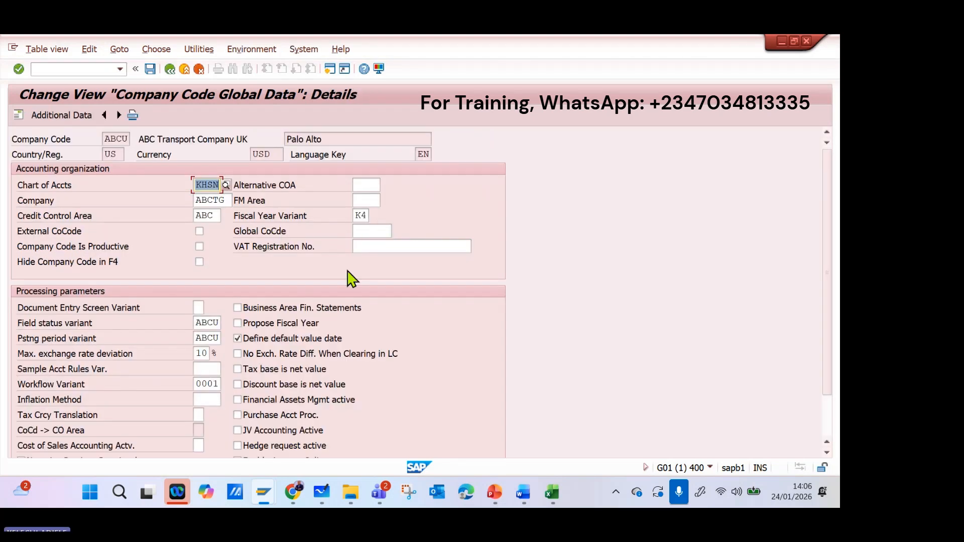
left_click(186, 71)
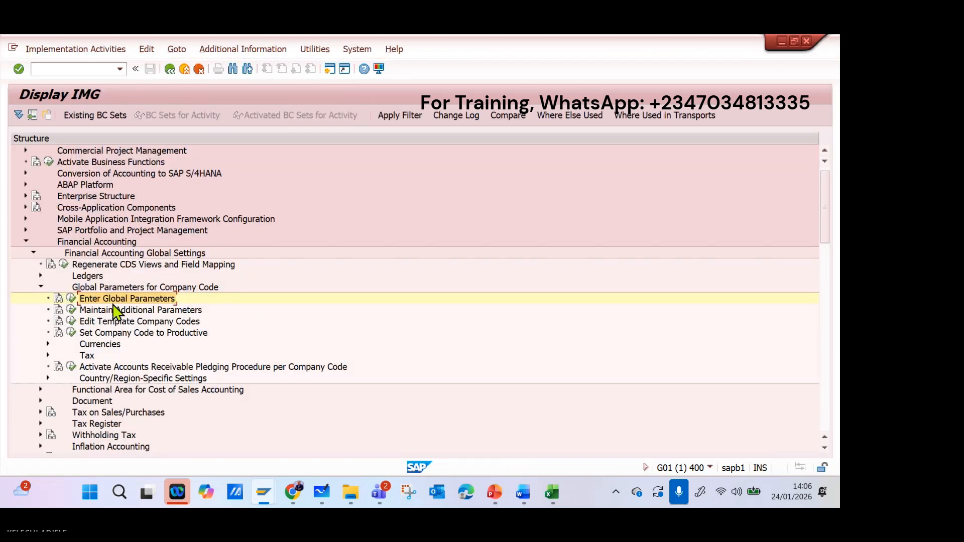
Collapse Financial Accounting Global Settings and expand Master Data under General Ledger Accounting to reach the G/L account preparations.
scroll(176, 301, "down", 1)
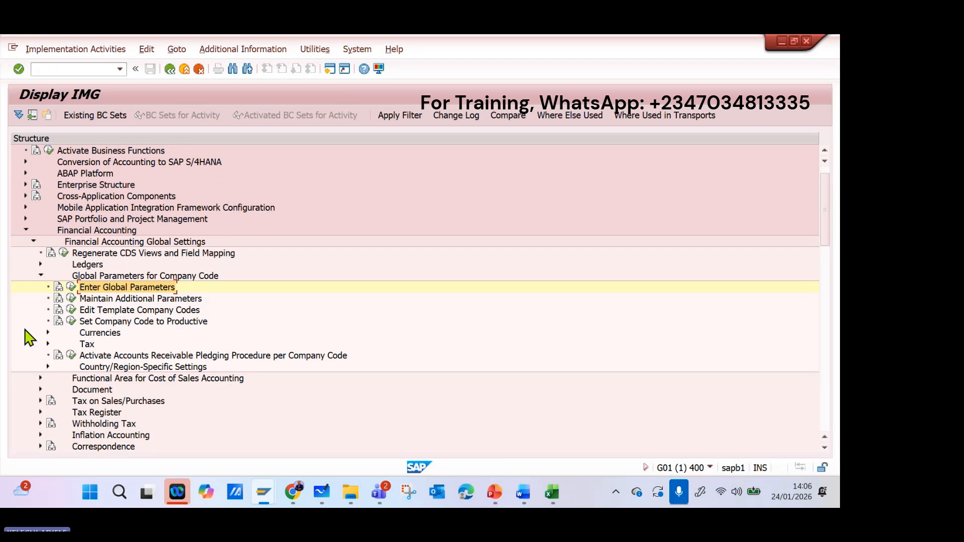
scroll(118, 299, "down", 1)
scroll(115, 301, "down", 1)
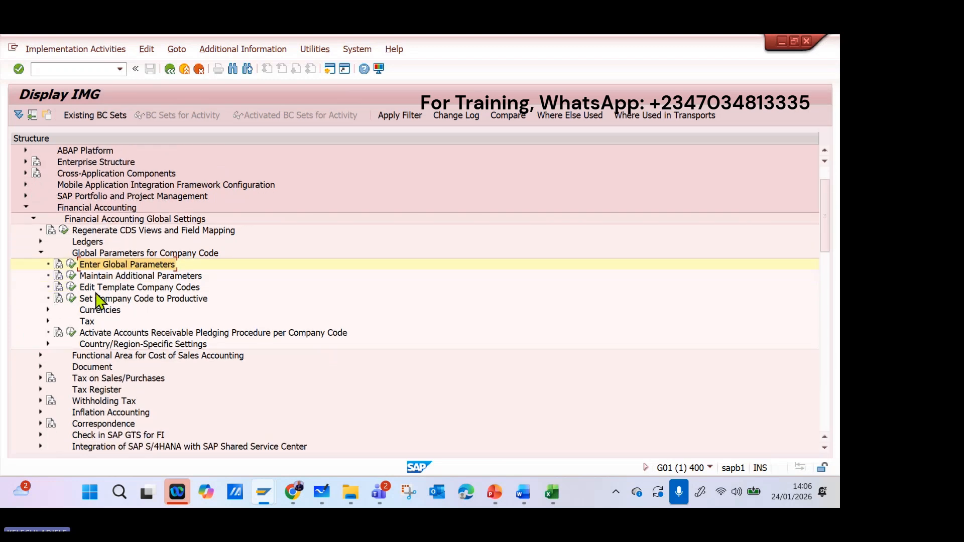
left_click(40, 253)
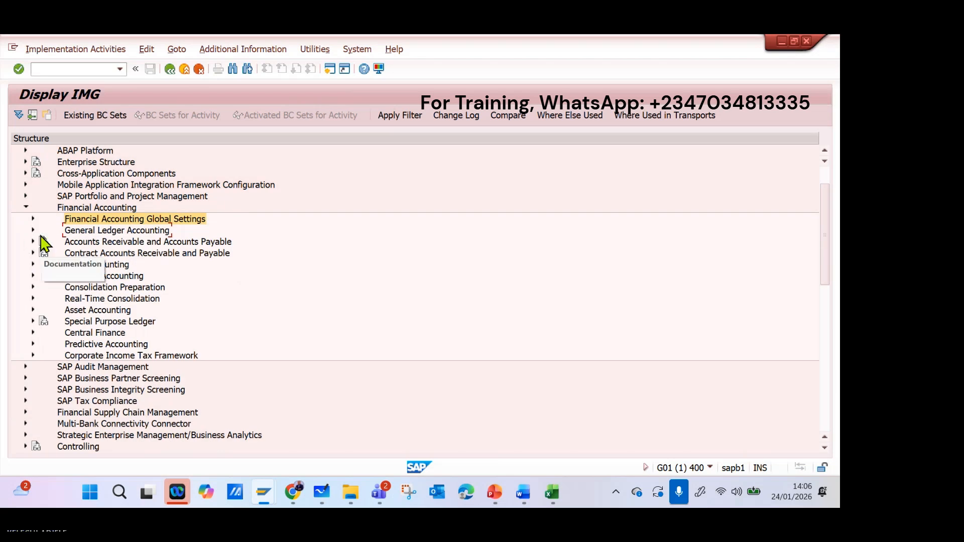
left_click(33, 230)
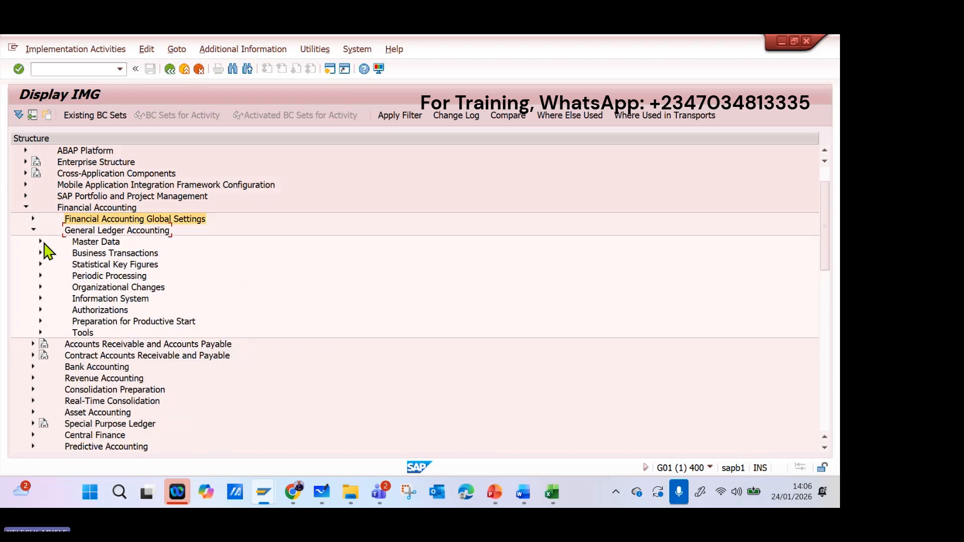
left_click(41, 241)
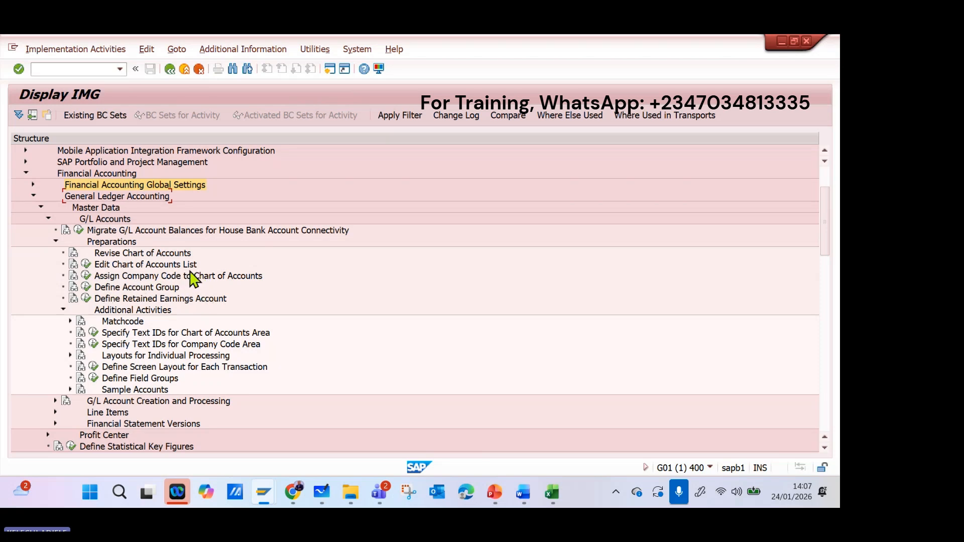
Switch to Microsoft Whiteboard, tick the chart of accounts note, and handwrite company code ABCU in the blank area beside it.
left_click(322, 493)
left_click_drag(544, 305, 133, 322)
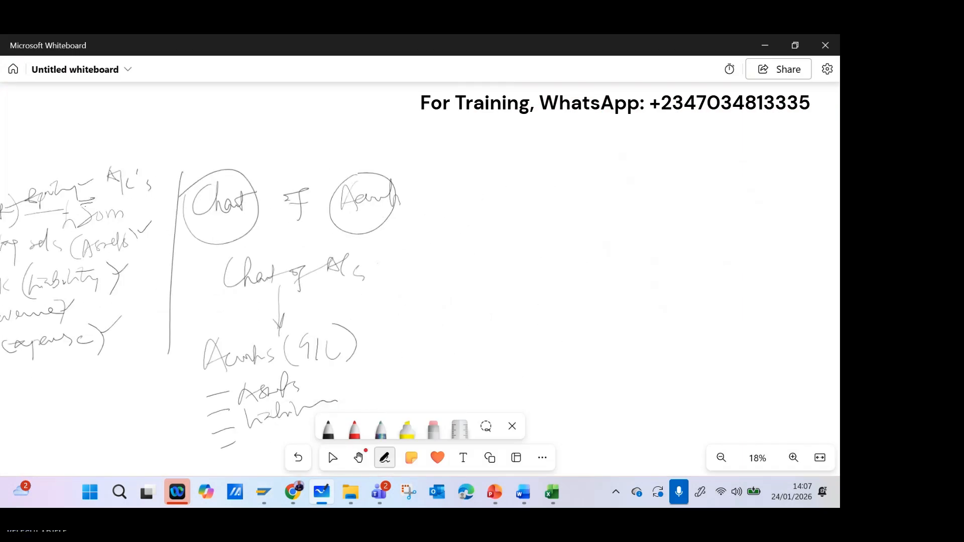
left_click_drag(377, 262, 401, 250)
left_click_drag(531, 267, 616, 246)
left_click_drag(556, 181, 551, 206)
mouse_move(558, 197)
left_mouse_down()
mouse_move(568, 197)
mouse_move(577, 225)
left_mouse_up()
mouse_move(604, 185)
left_mouse_down()
mouse_move(616, 194)
mouse_move(634, 173)
mouse_move(663, 200)
left_mouse_up()
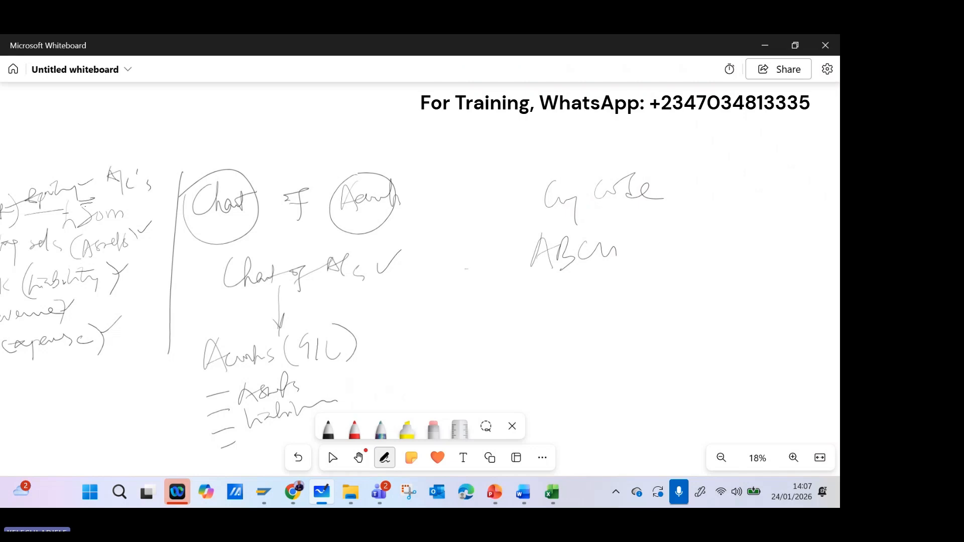
Draw a connecting line between the chart of accounts note and ABCU, and cross it out to show the missing link.
left_click_drag(515, 259, 430, 271)
left_click_drag(480, 248, 437, 294)
left_click_drag(445, 257, 484, 288)
left_click(333, 457)
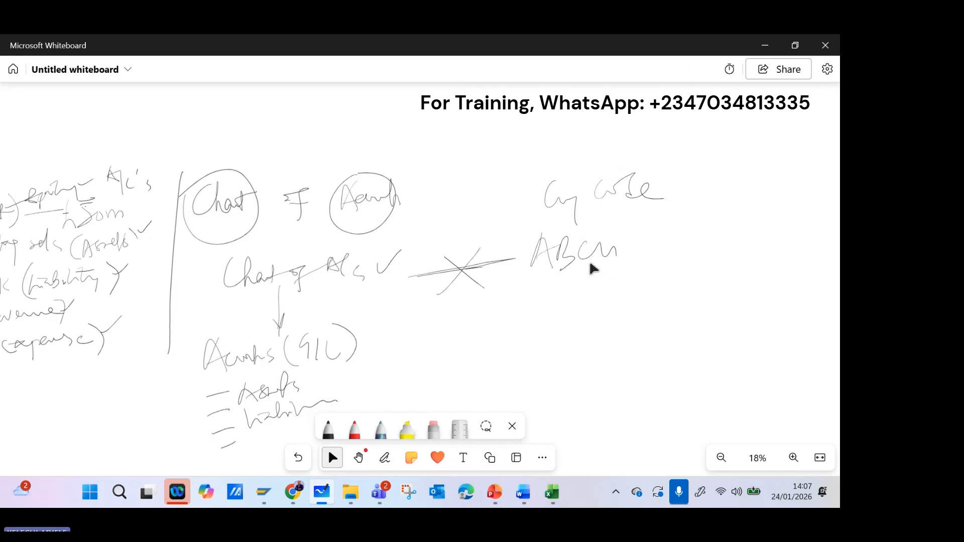
Return to SAP, open the Assign Company Code to Chart of Accounts activity, and go to company code ABCU.
left_click(761, 51)
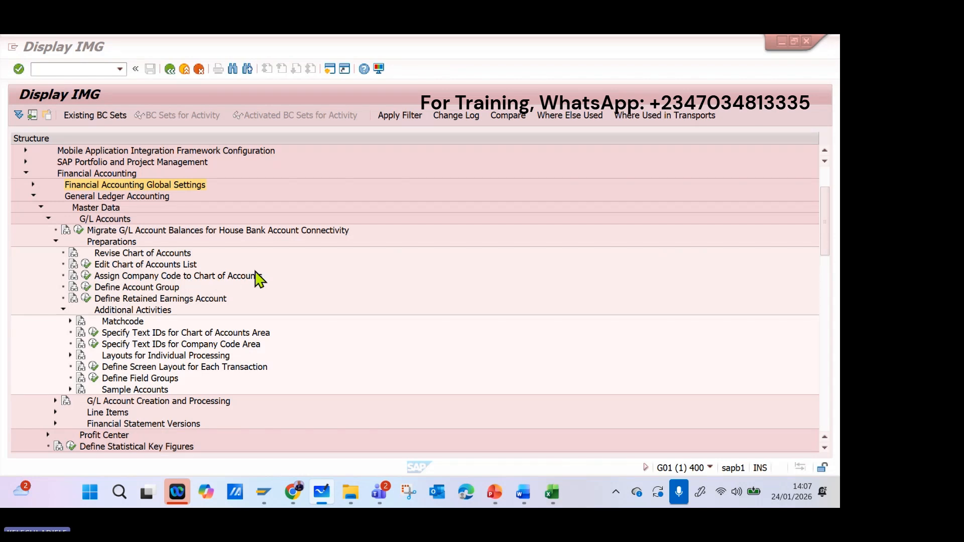
left_click(87, 276)
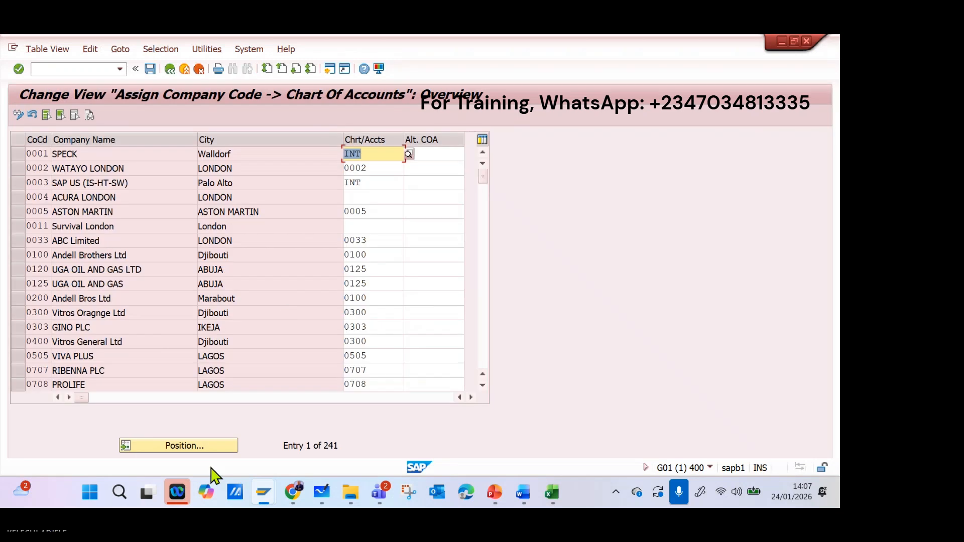
left_click(226, 446)
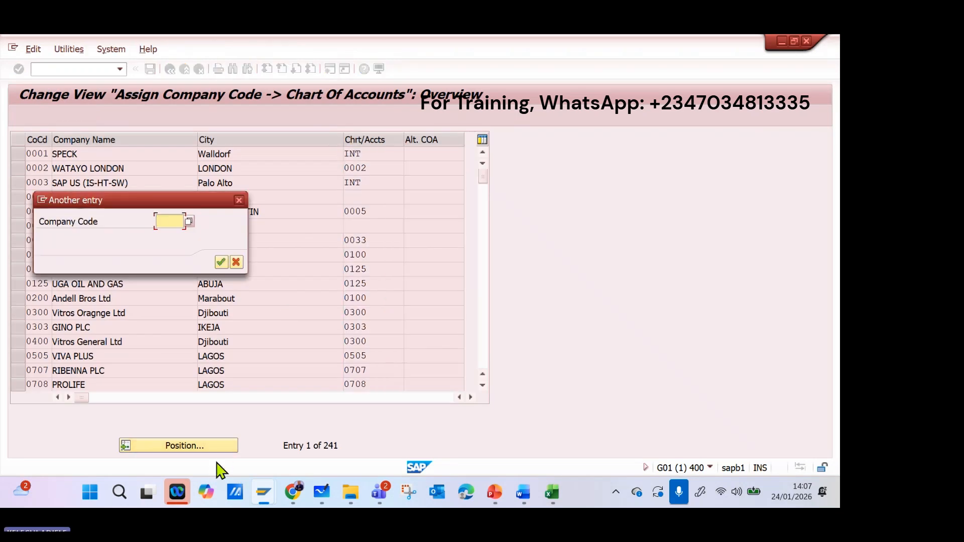
type("abcu")
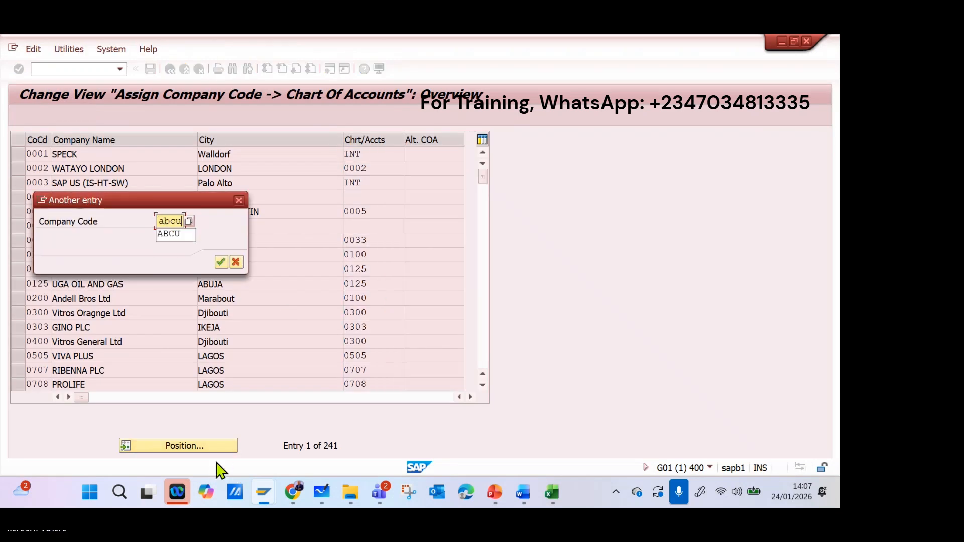
key("Return")
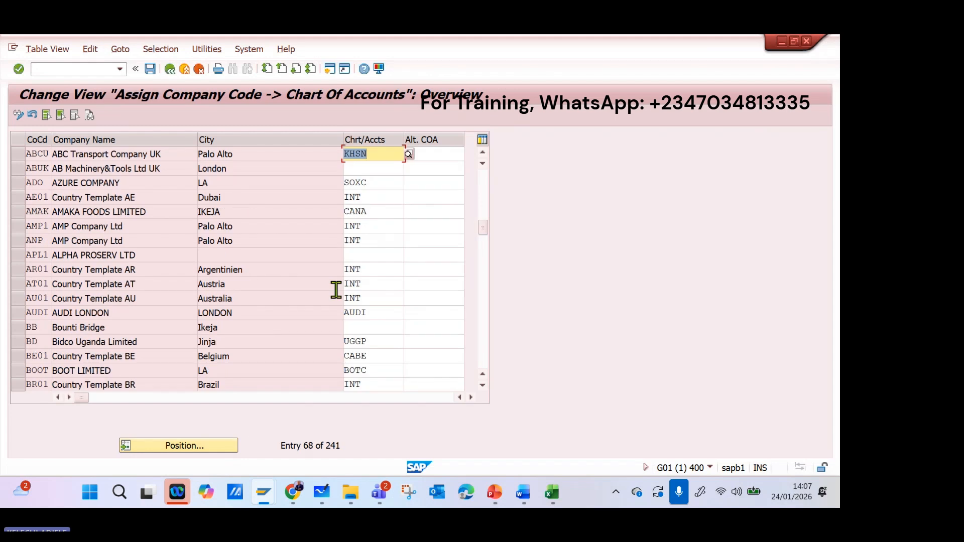
Assign chart of accounts ABCU to company code ABCU, replacing the existing assignment.
key("Delete")
type("ab")
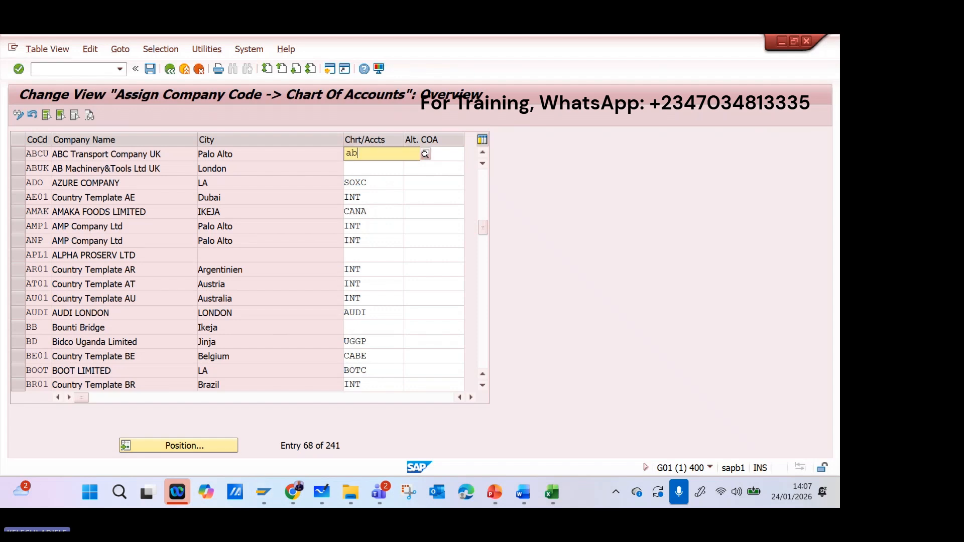
type("cu")
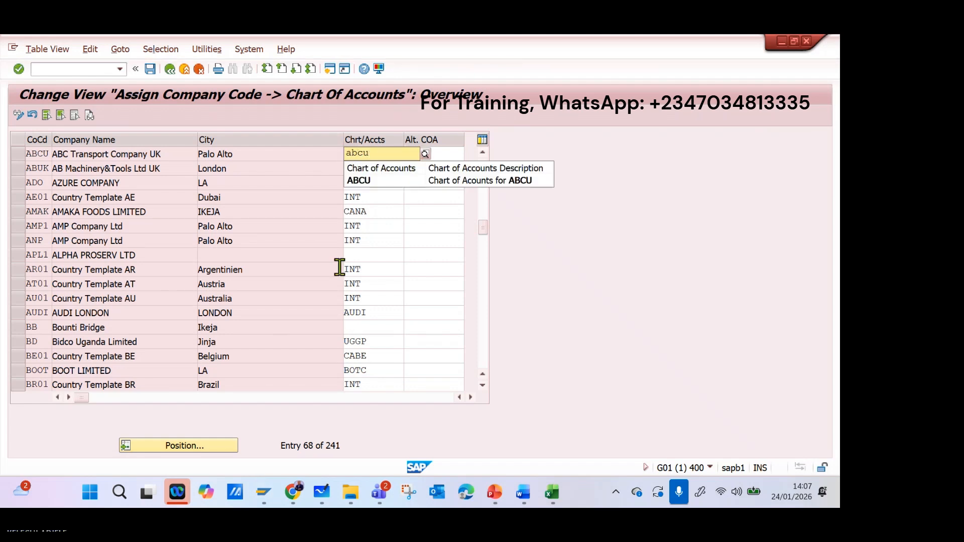
left_click(443, 182)
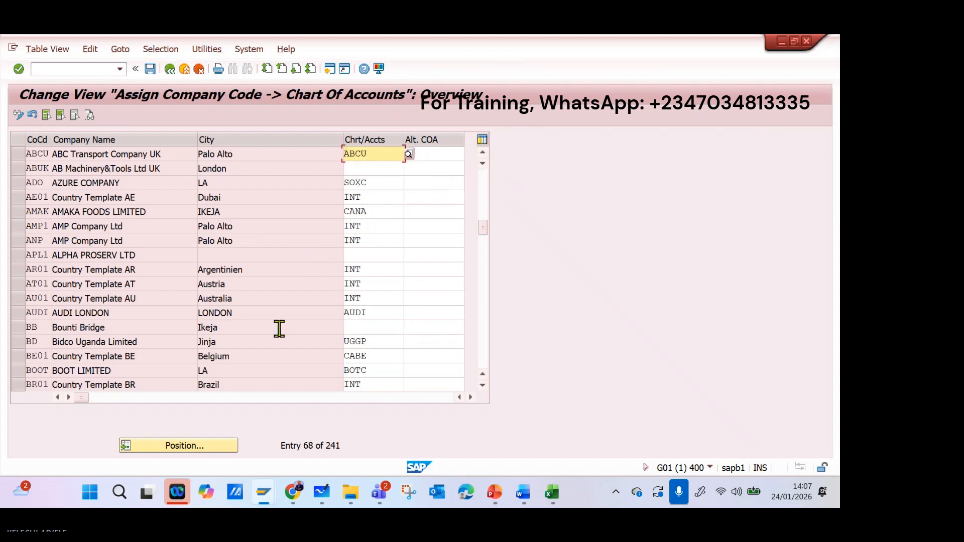
key("Return")
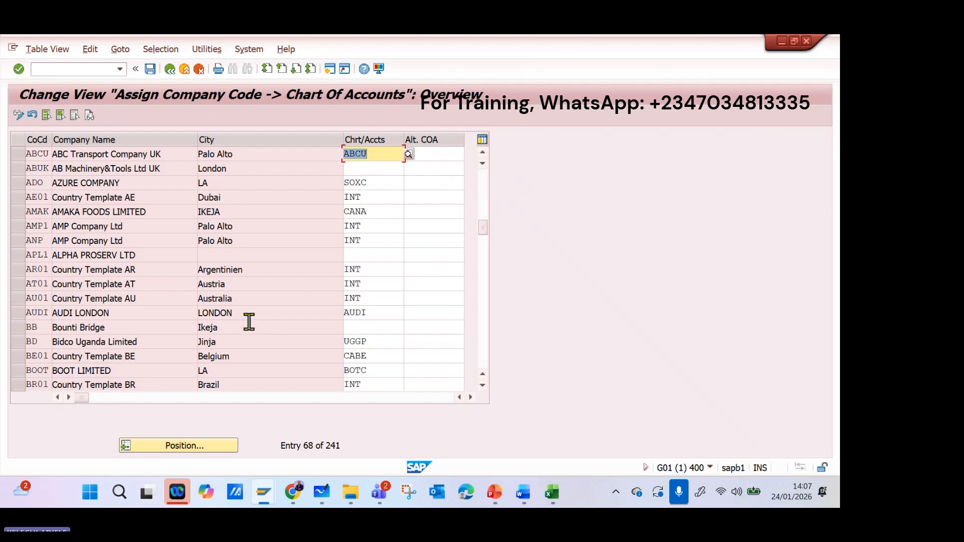
Save the chart of accounts assignment under the ABCU Transport Company customizing request and return to the IMG structure.
left_click(150, 69)
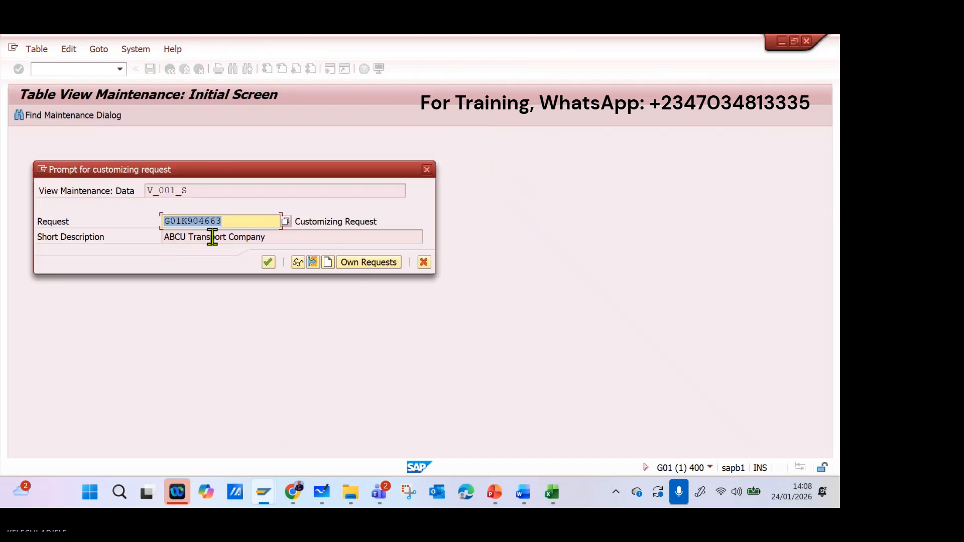
left_click(269, 264)
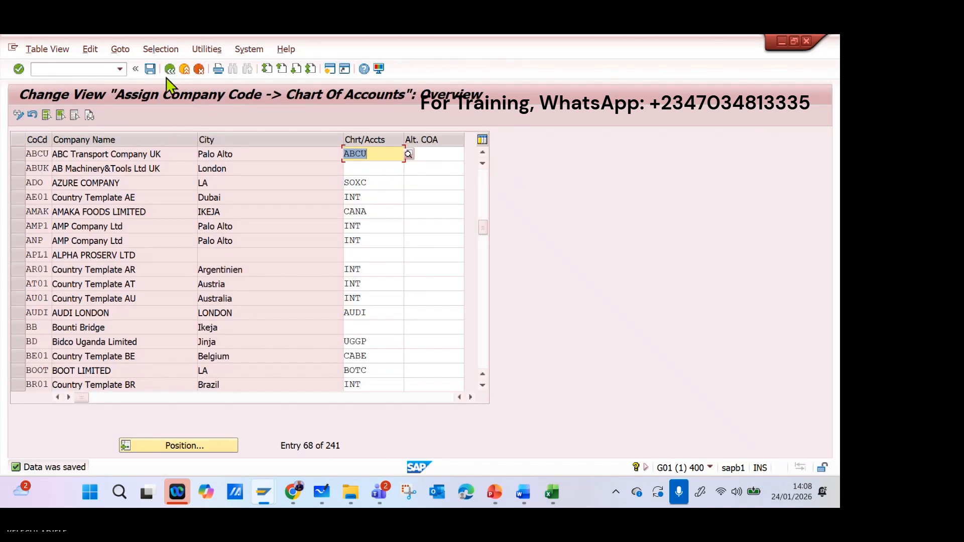
left_click(167, 73)
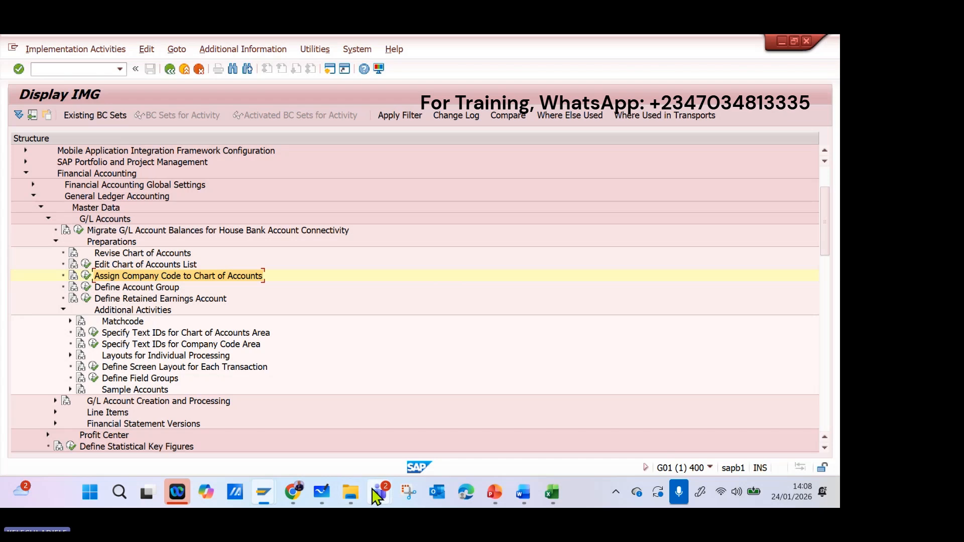
Switch to Microsoft Whiteboard, add a small mark beside the last dash under Accounts (G/L), and circle the whole list.
left_click(327, 494)
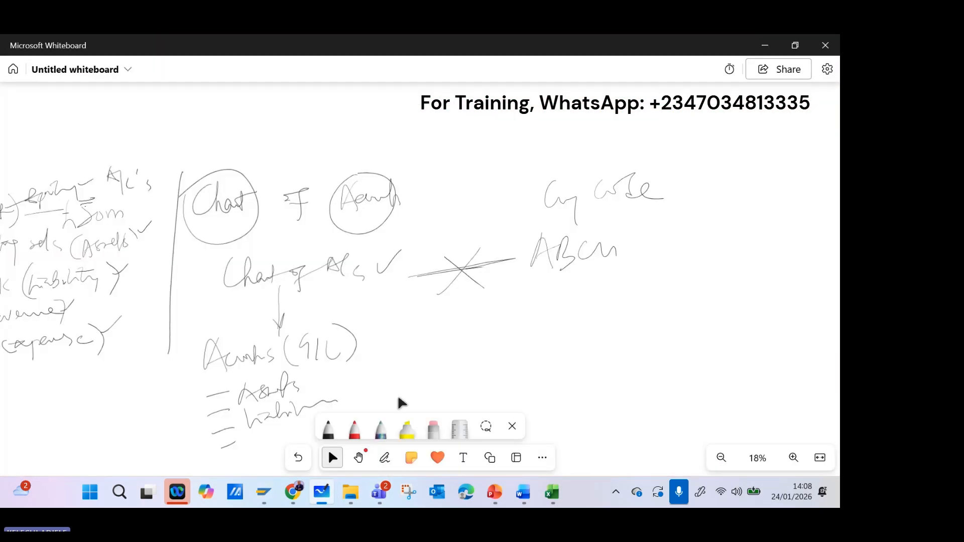
scroll(401, 402, "down", 3)
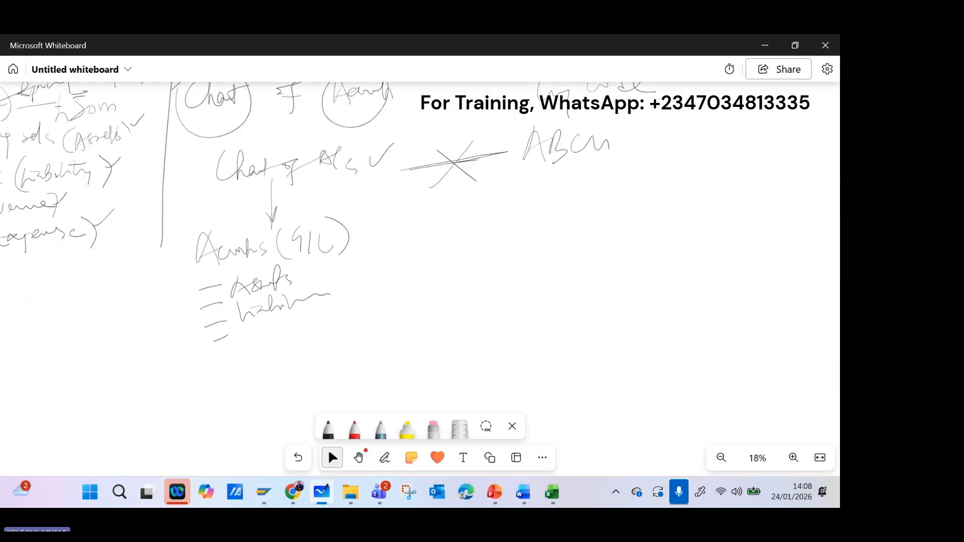
left_click(385, 457)
left_click_drag(244, 331, 254, 333)
mouse_move(205, 221)
left_mouse_down()
mouse_move(225, 367)
mouse_move(241, 220)
left_mouse_up()
left_click(333, 458)
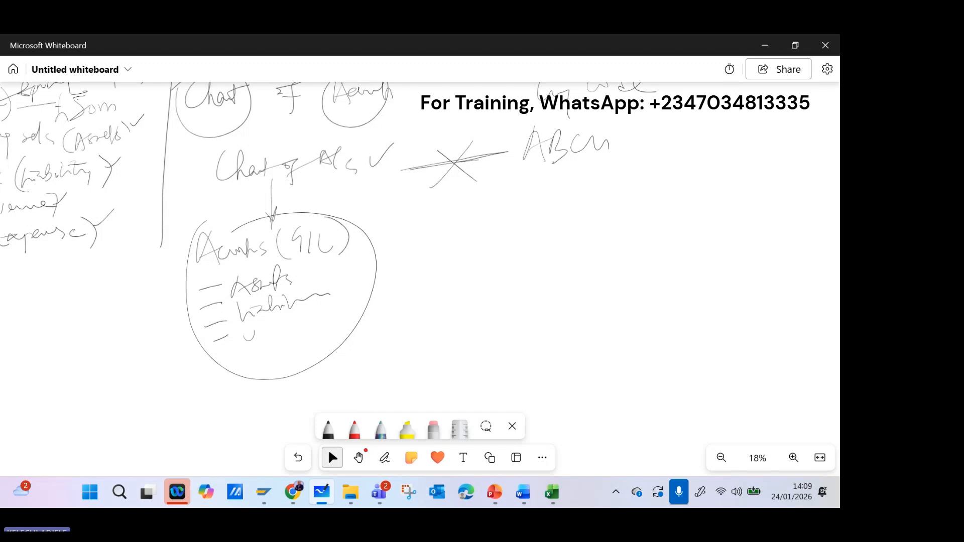
left_click_drag(353, 261, 529, 417)
left_click_drag(381, 281, 509, 289)
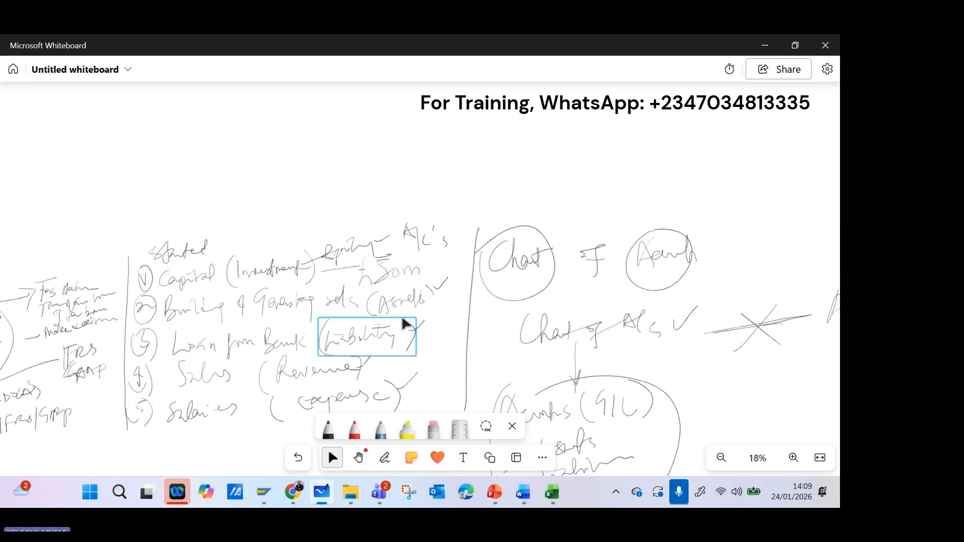
scroll(407, 285, "down", 2)
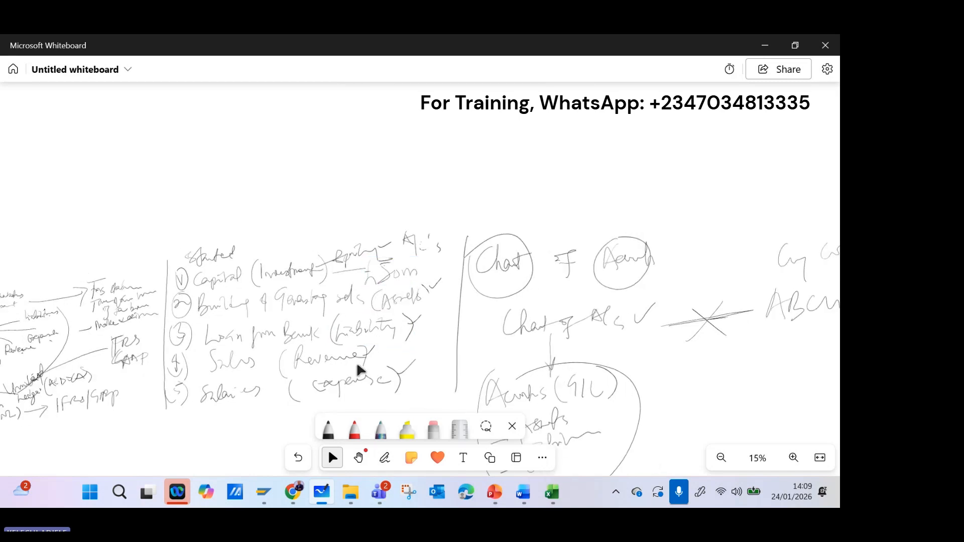
left_click(299, 458)
Return to the SAP Display IMG window and open the Define Account Group activity.
mouse_move(263, 492)
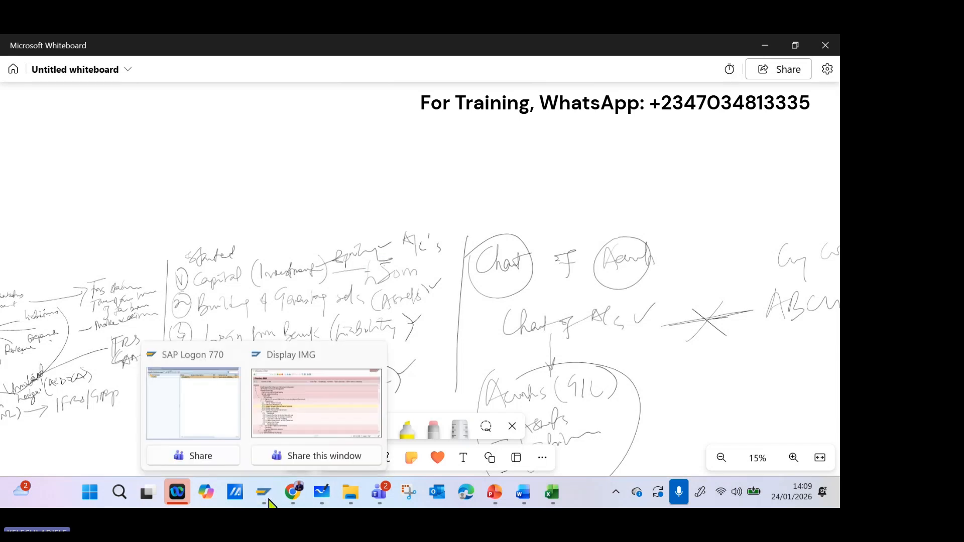
left_click(317, 406)
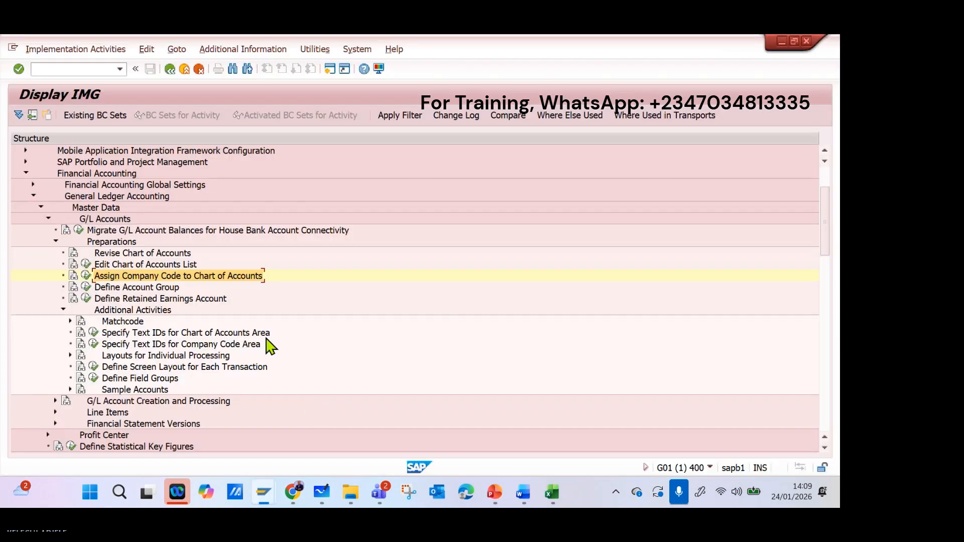
left_click(90, 292)
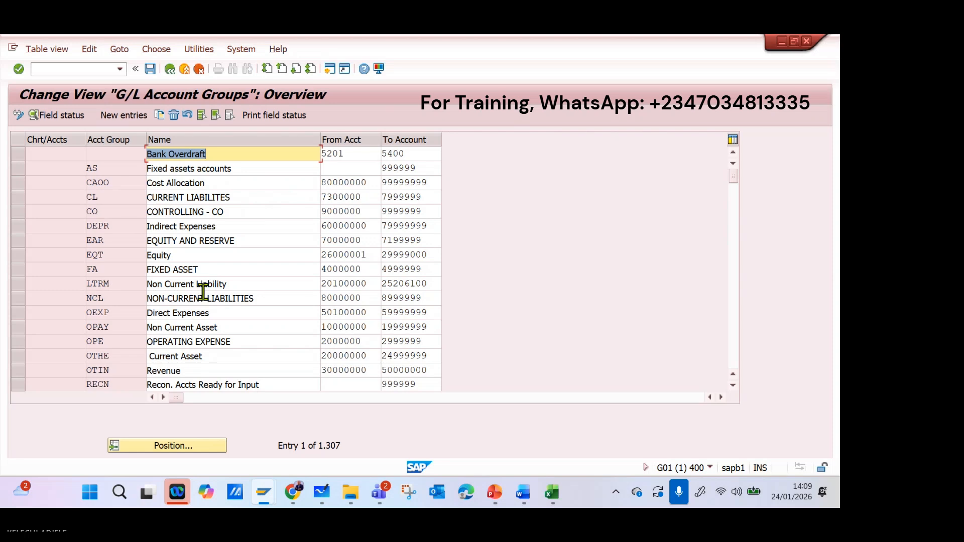
Browse the G/L account groups overview and position the list at chart of accounts KHSN.
scroll(194, 215, "down", 2)
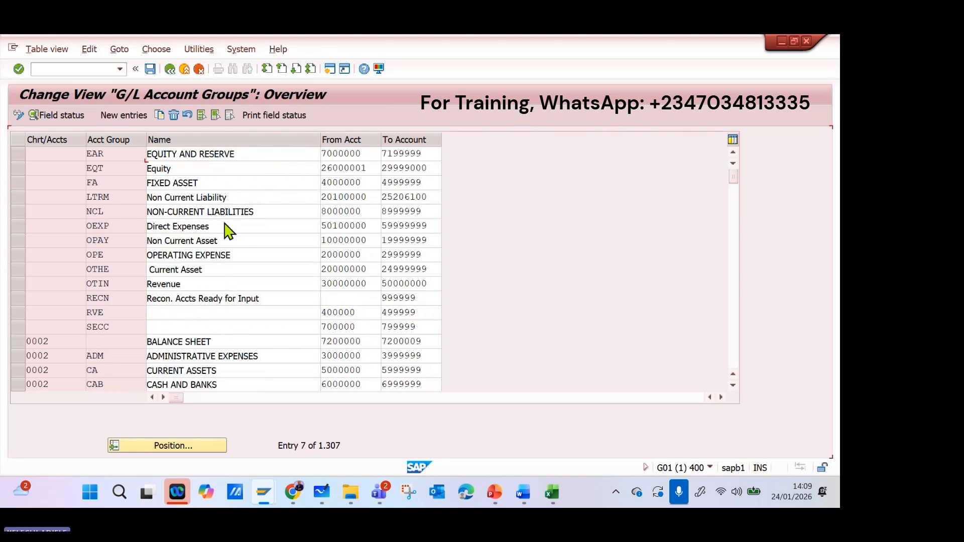
scroll(220, 211, "up", 2)
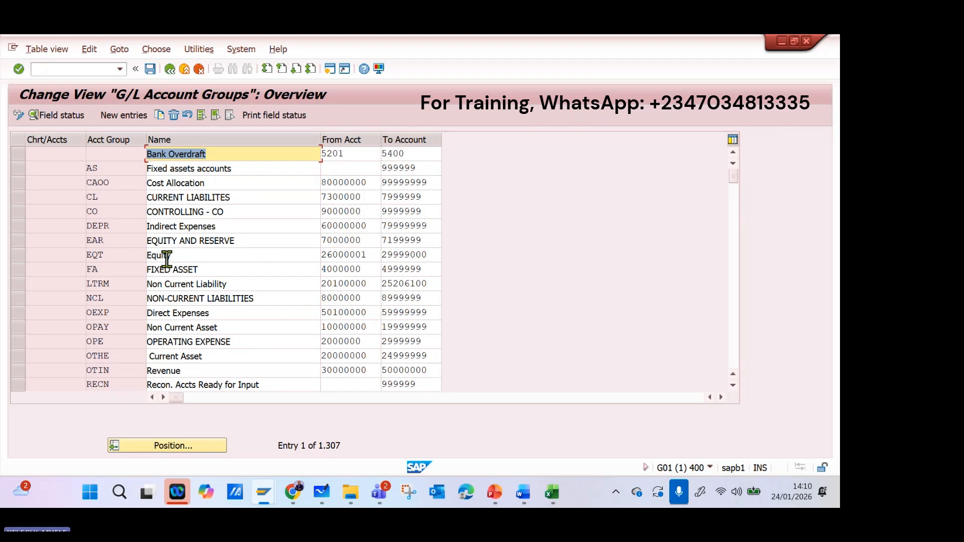
scroll(240, 312, "down", 2)
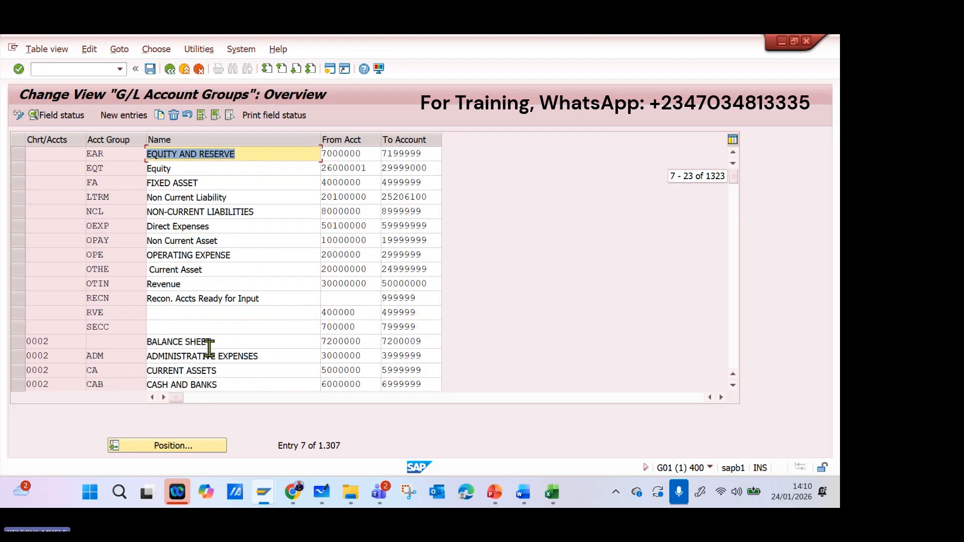
scroll(210, 345, "down", 5)
scroll(210, 344, "down", 1)
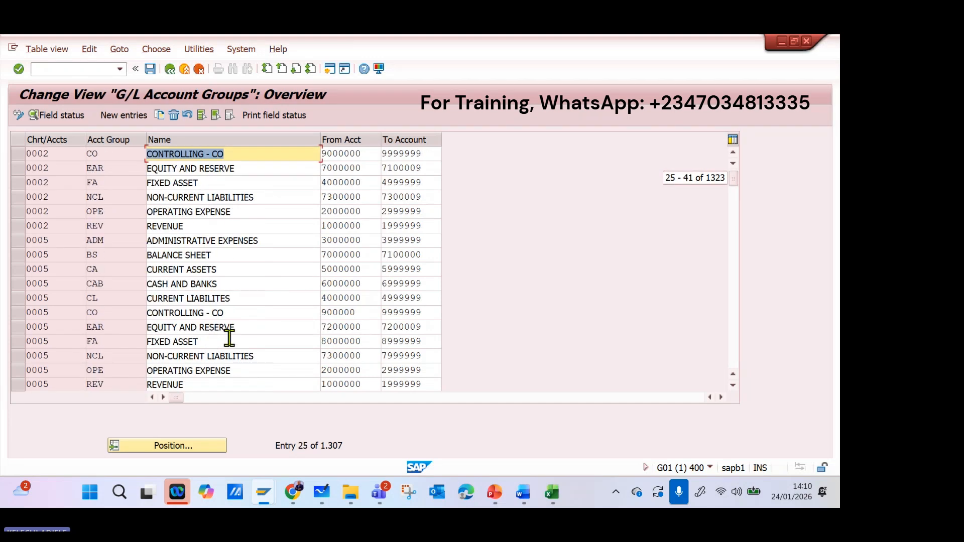
left_click(193, 445)
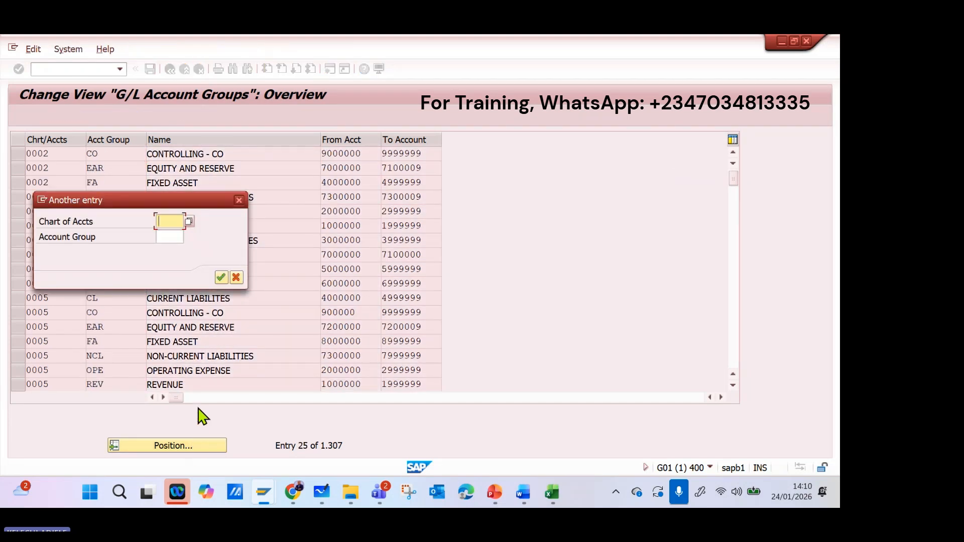
type("k")
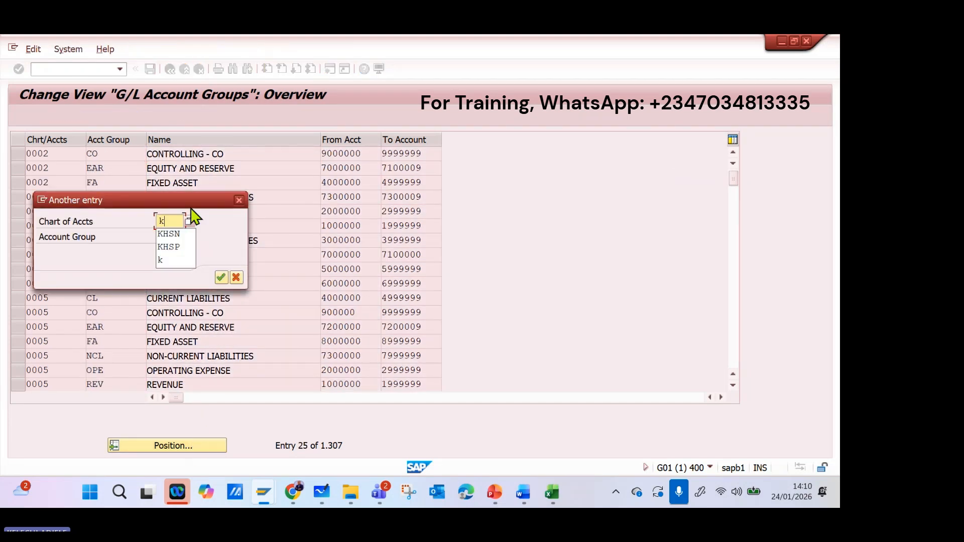
left_click(176, 234)
left_click(222, 277)
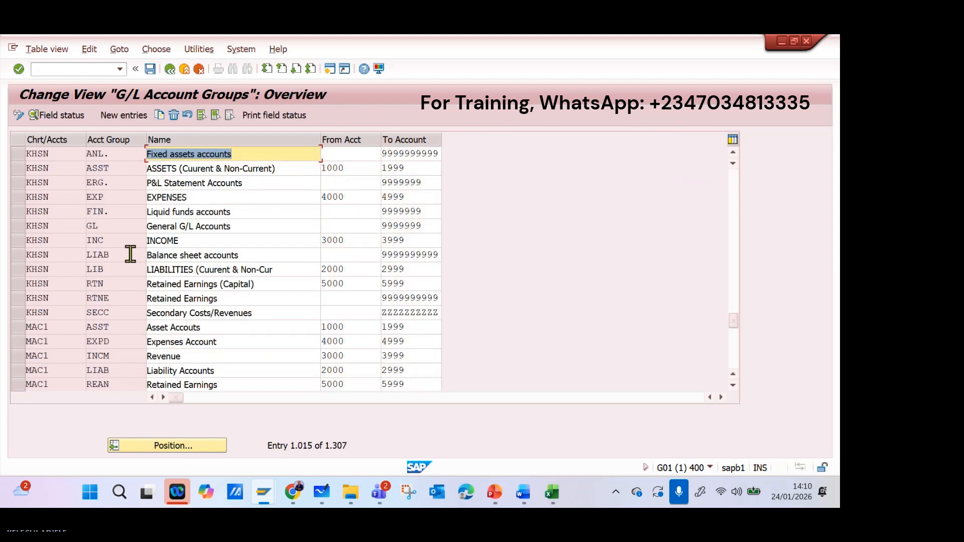
Examine the account groups, names and account number ranges of chart of accounts KHSN and its neighbours, including INT, MAC1, MARC and MAXA.
scroll(145, 256, "down", 1)
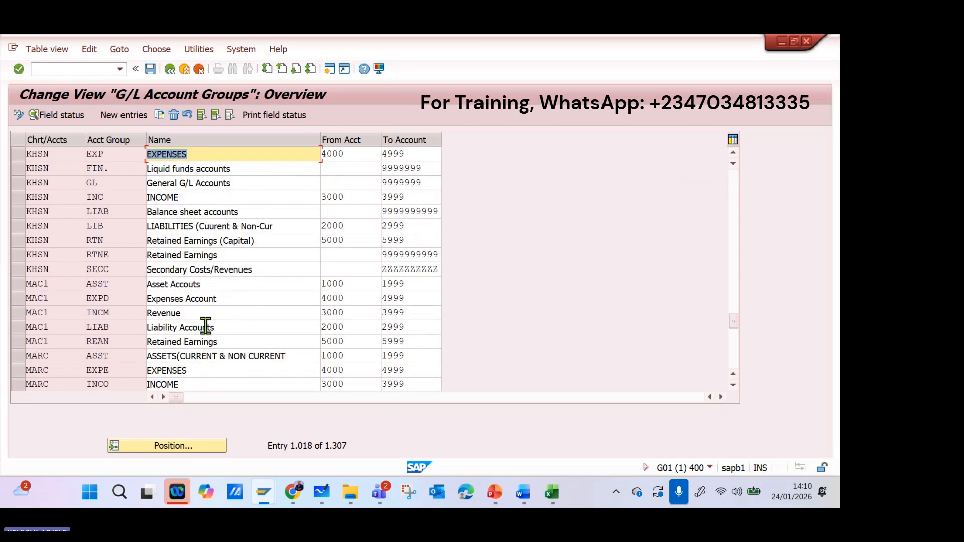
scroll(178, 228, "up", 1)
scroll(178, 228, "up", 1)
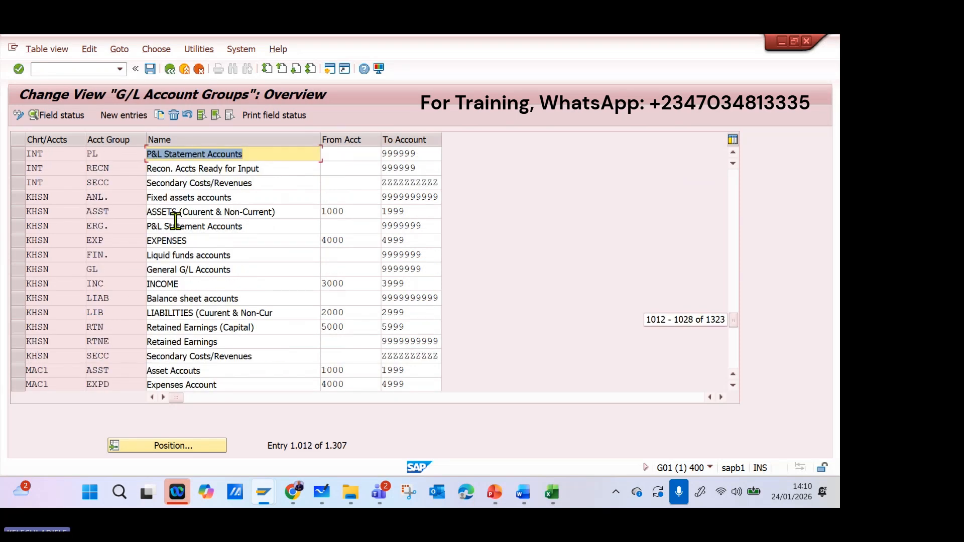
scroll(98, 207, "up", 1)
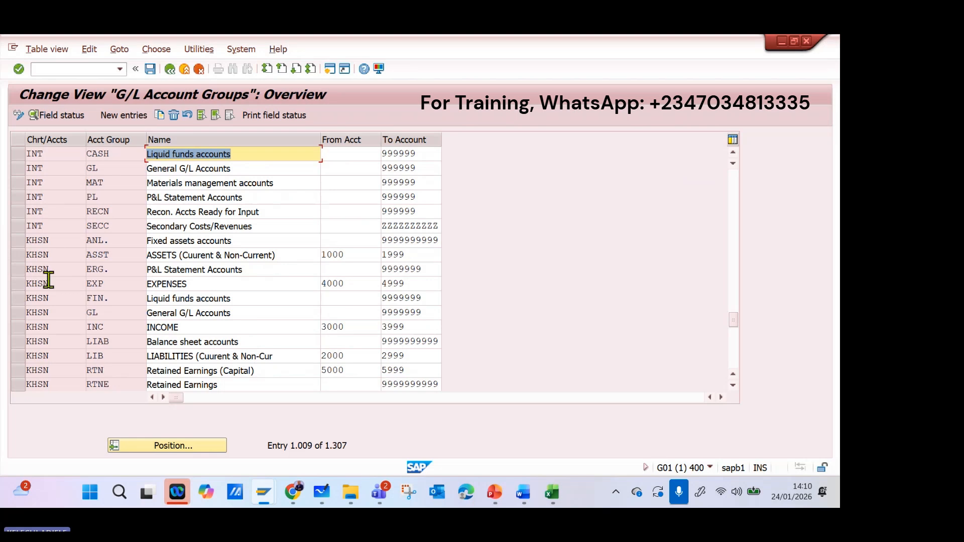
scroll(51, 272, "down", 1)
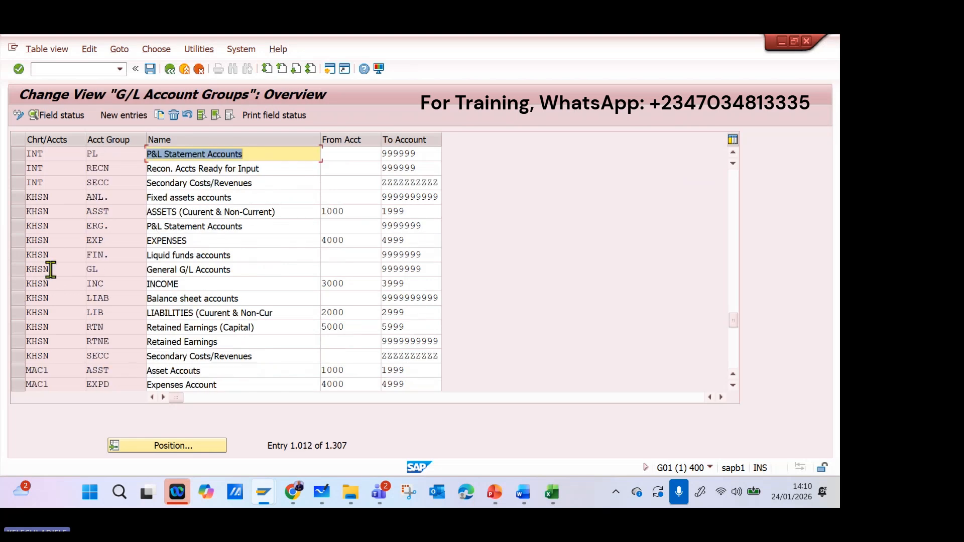
scroll(49, 269, "down", 2)
scroll(46, 261, "up", 1)
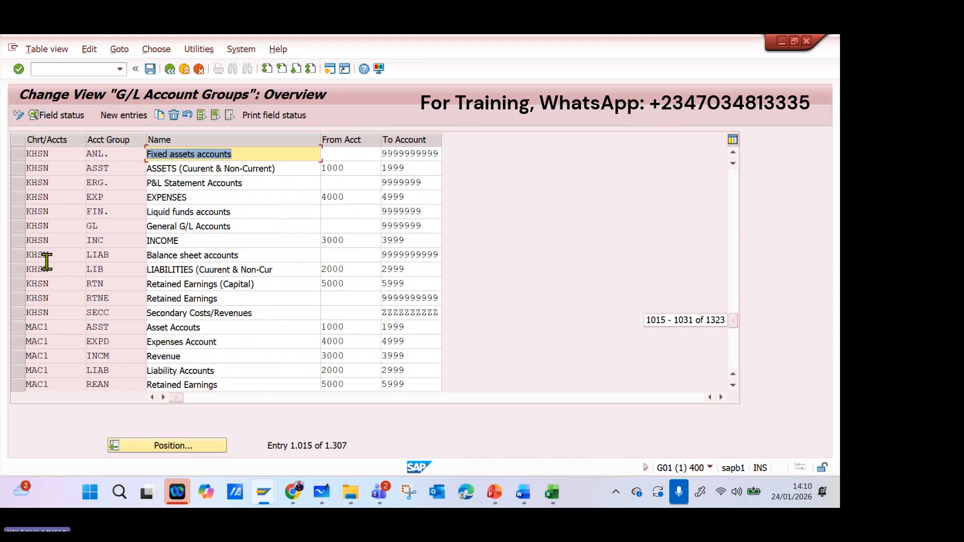
scroll(46, 261, "up", 1)
scroll(46, 263, "down", 5)
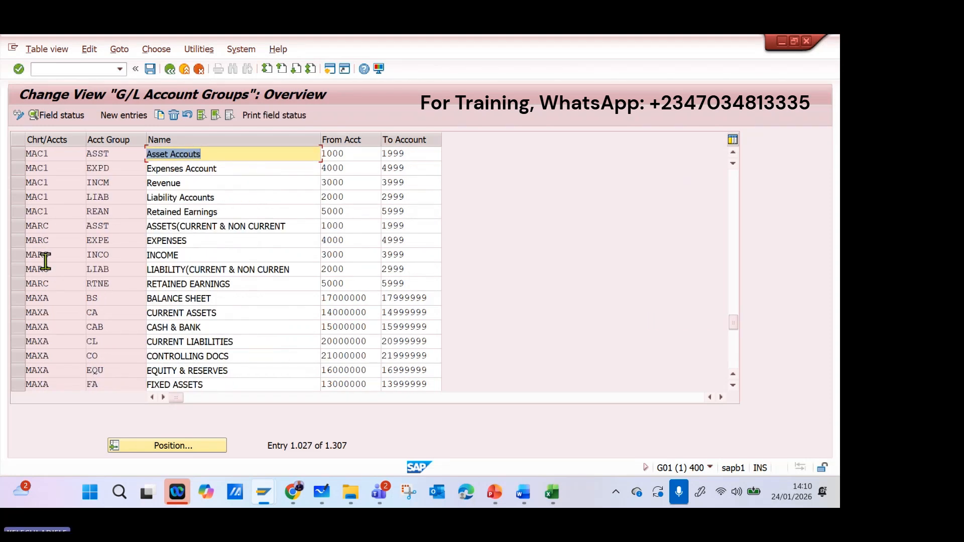
scroll(45, 260, "down", 2)
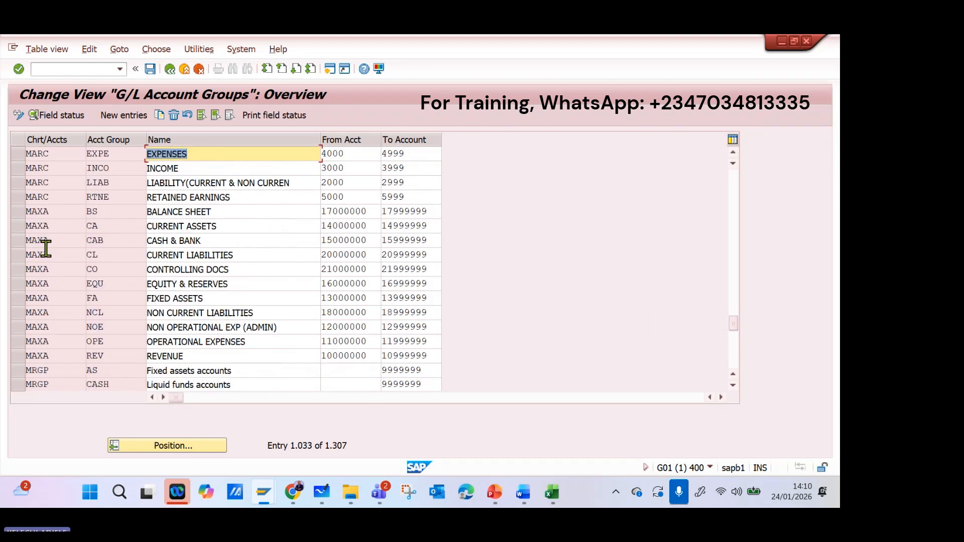
left_click(96, 222)
scroll(96, 222, "up", 5)
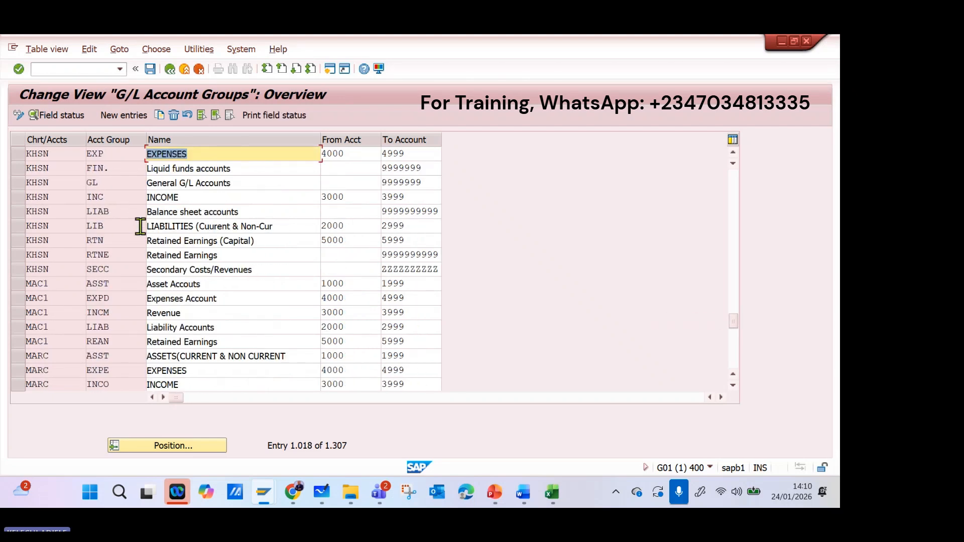
left_click(81, 227)
scroll(82, 234, "up", 3)
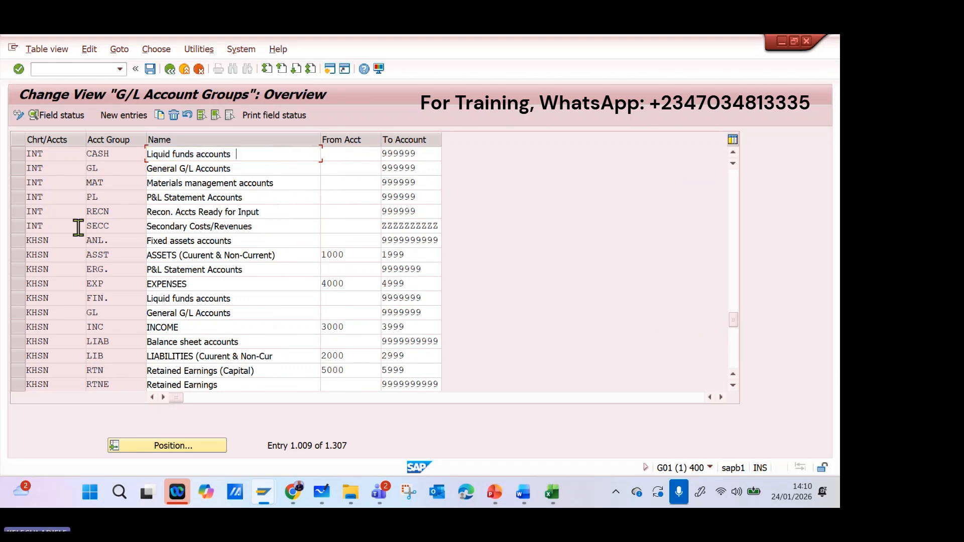
scroll(30, 176, "up", 1)
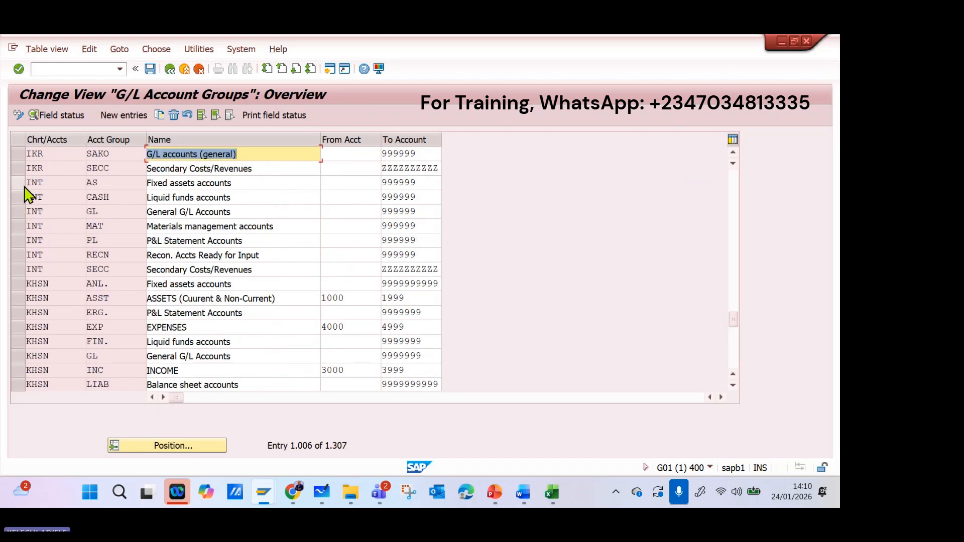
Select INT account groups AS, CASH, GL and MAT plus KHSN groups ANL. and ASST, and start copying them as new entries.
left_click(20, 185)
left_click_drag(20, 200, 22, 247)
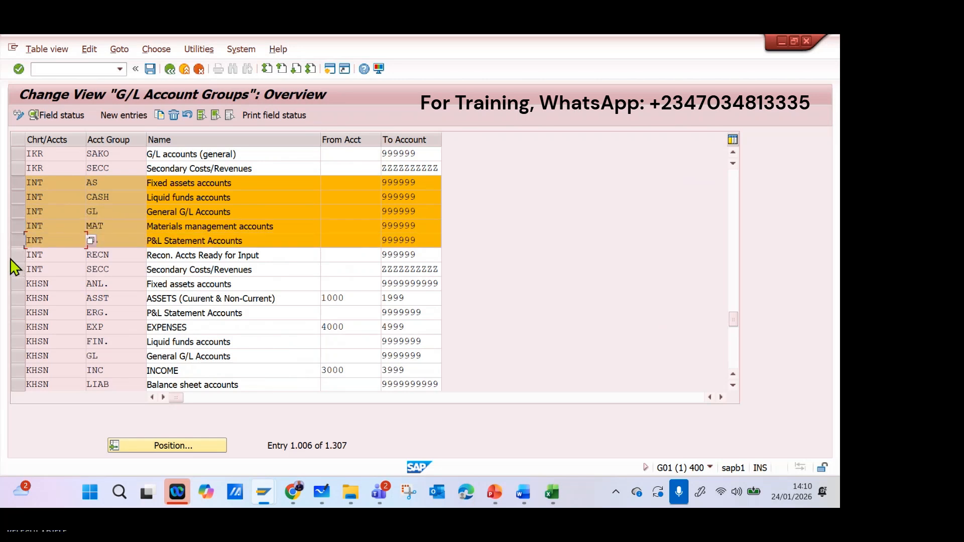
left_click(15, 242)
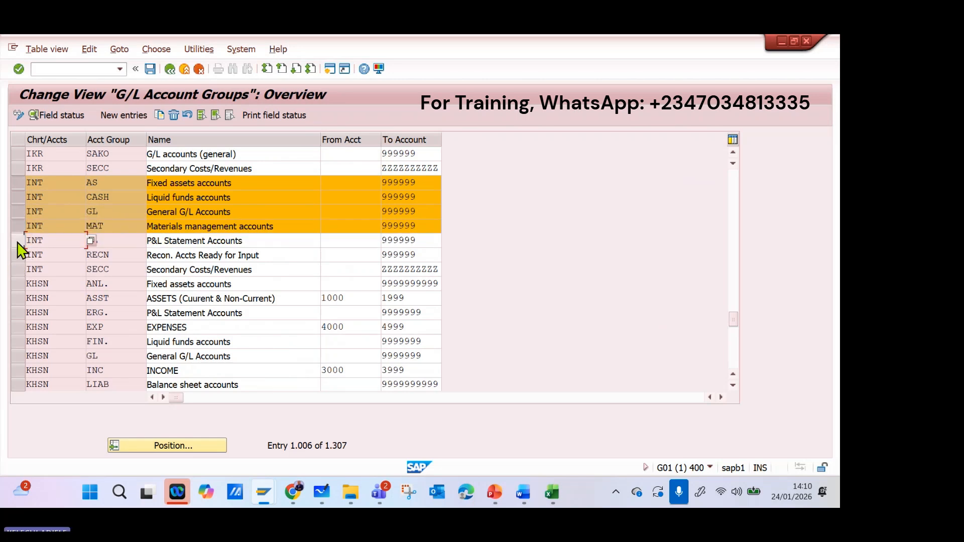
left_click(21, 284)
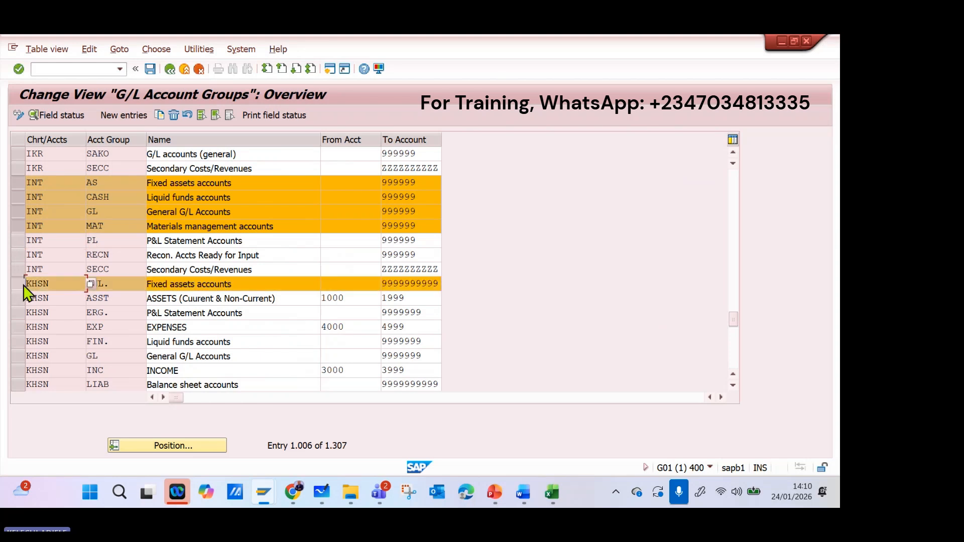
left_click(21, 299)
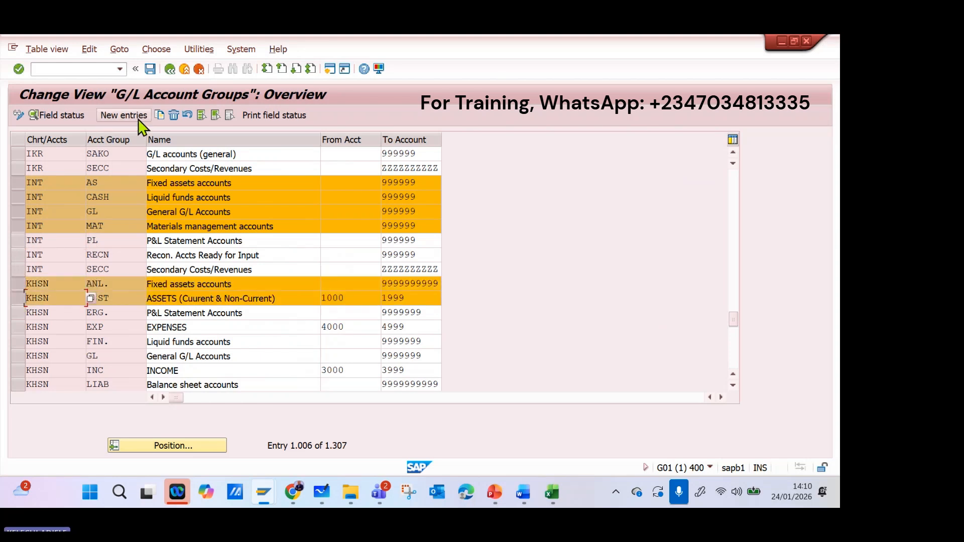
left_click(158, 116)
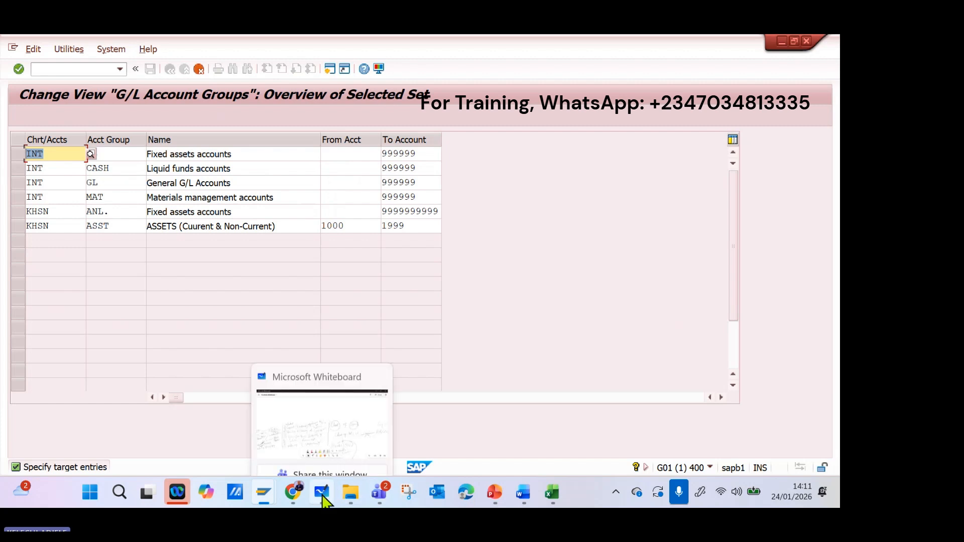
Switch to Microsoft Whiteboard, draw a line from "Chart of A/Cs" to a handwritten "ABCU" beneath it, and return to SAP.
left_click(323, 497)
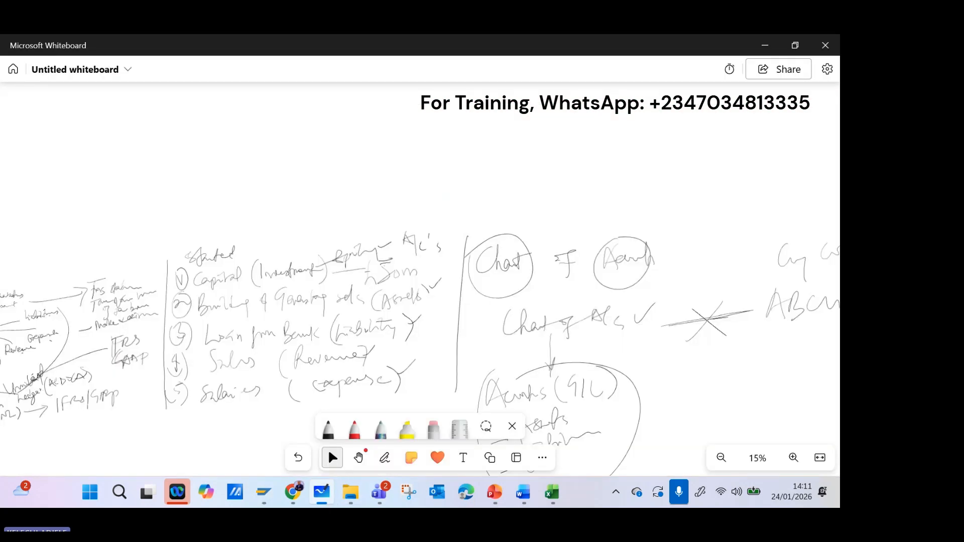
mouse_move(522, 312)
left_mouse_down()
mouse_move(426, 243)
mouse_move(357, 216)
left_mouse_up()
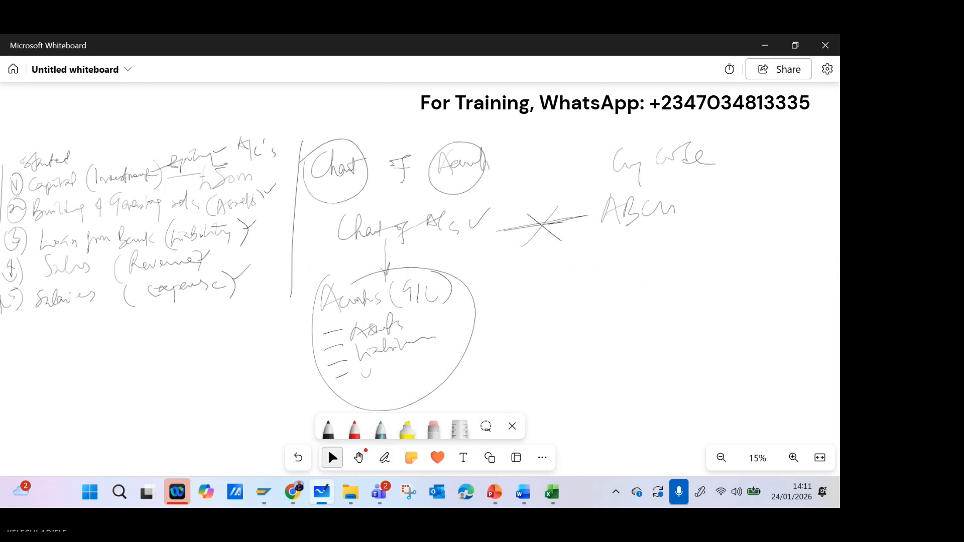
mouse_move(468, 246)
left_mouse_down()
mouse_move(509, 296)
mouse_move(528, 297)
left_mouse_up()
mouse_move(528, 272)
left_mouse_down()
mouse_move(532, 297)
mouse_move(585, 297)
left_mouse_up()
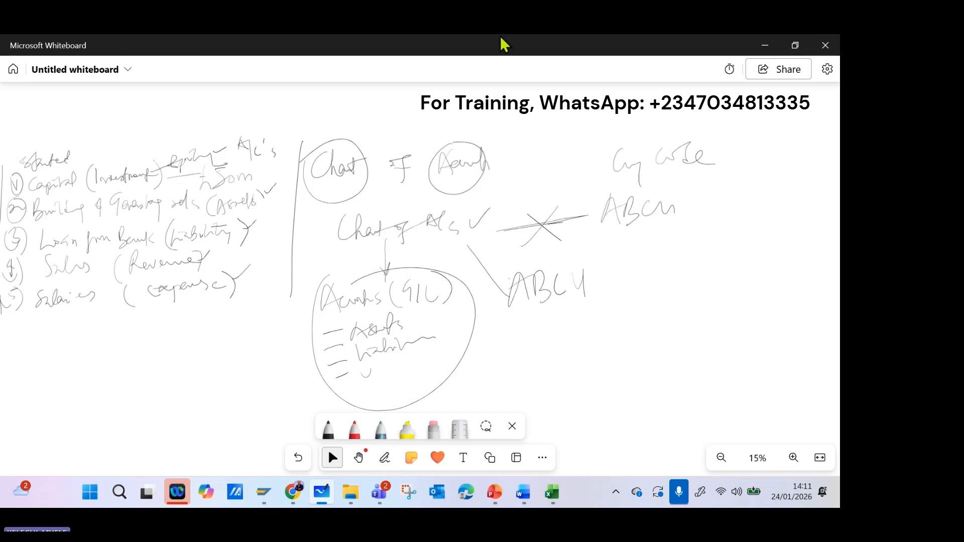
left_click(764, 46)
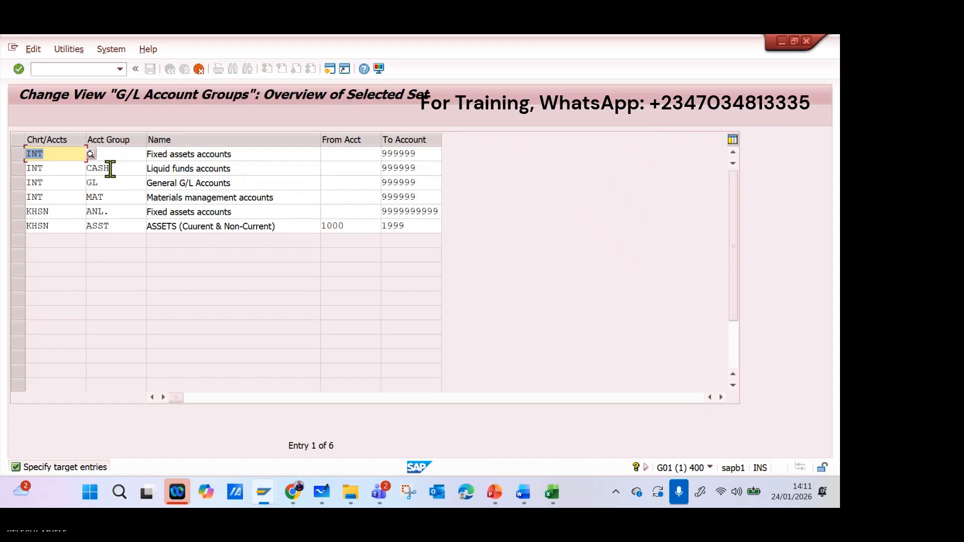
Assign the first copied entry to chart of accounts ABCU and set its account group to C/AS.
type("ABCU")
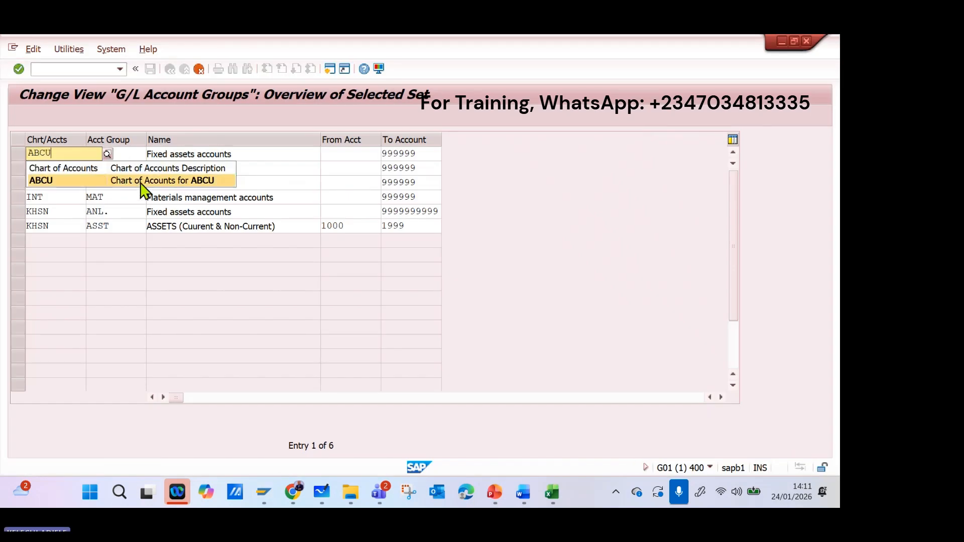
left_click(141, 183)
key("Tab")
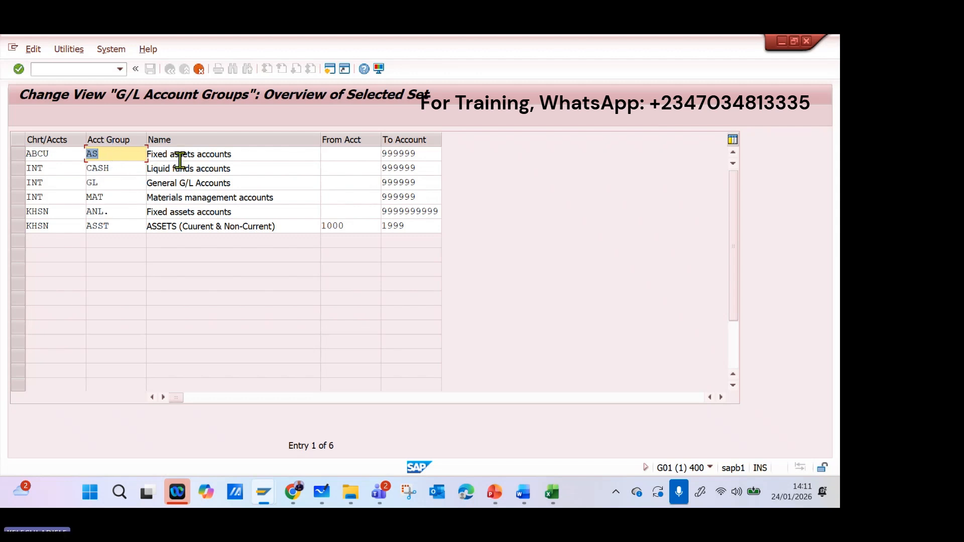
left_click(126, 150)
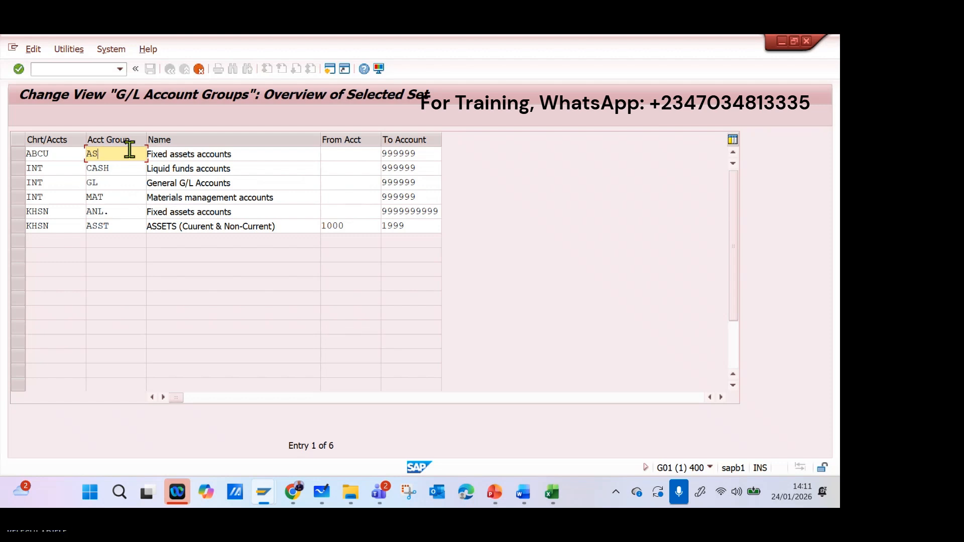
key("BackSpace")
key("BackSpace")
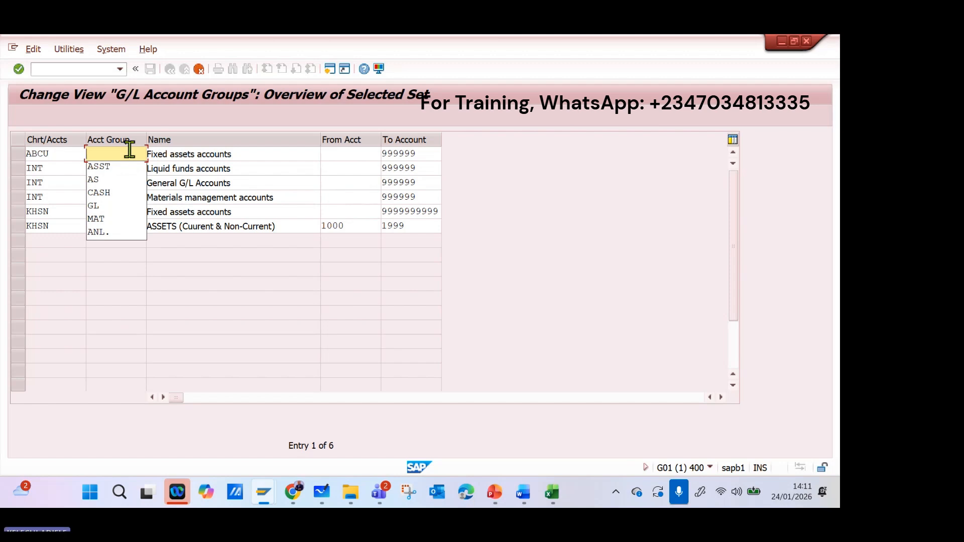
type("C")
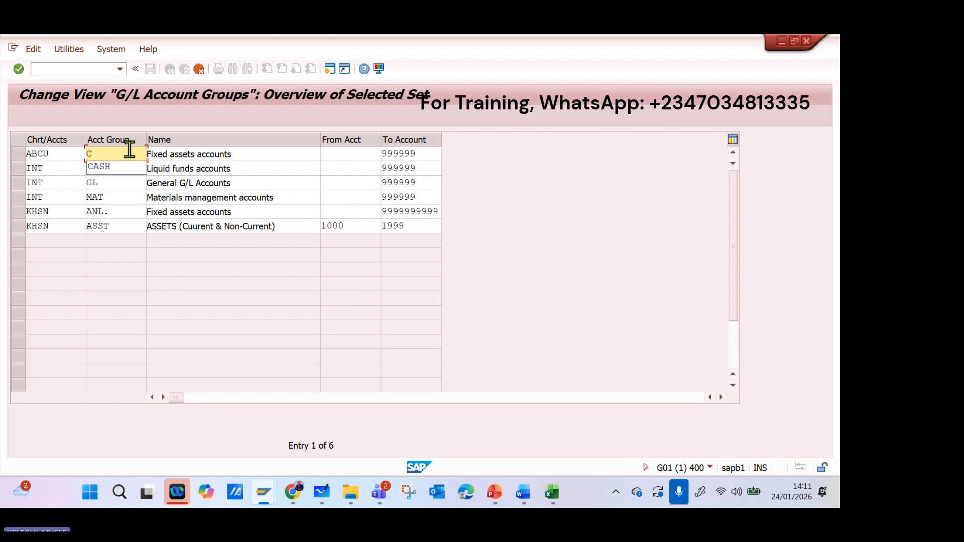
type("ASS")
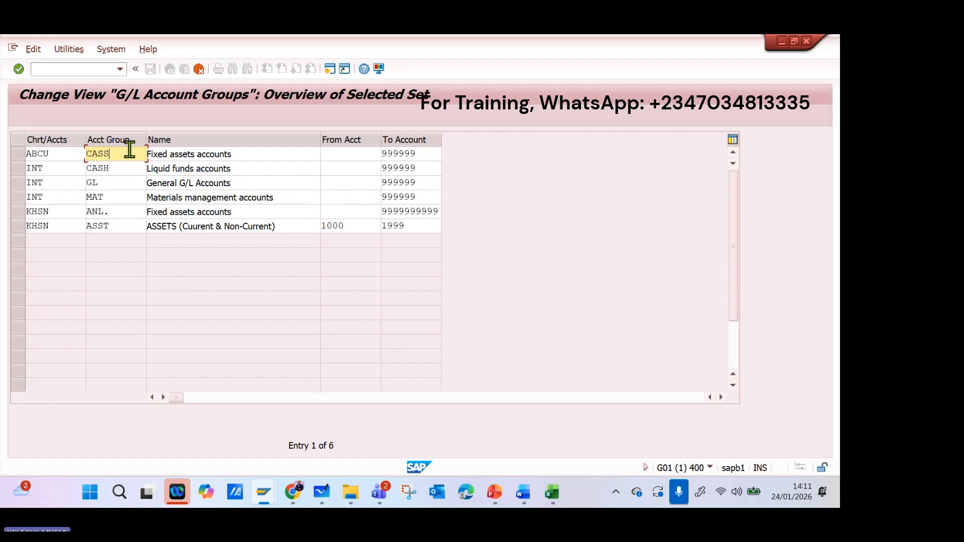
key("BackSpace")
type("T")
key("BackSpace")
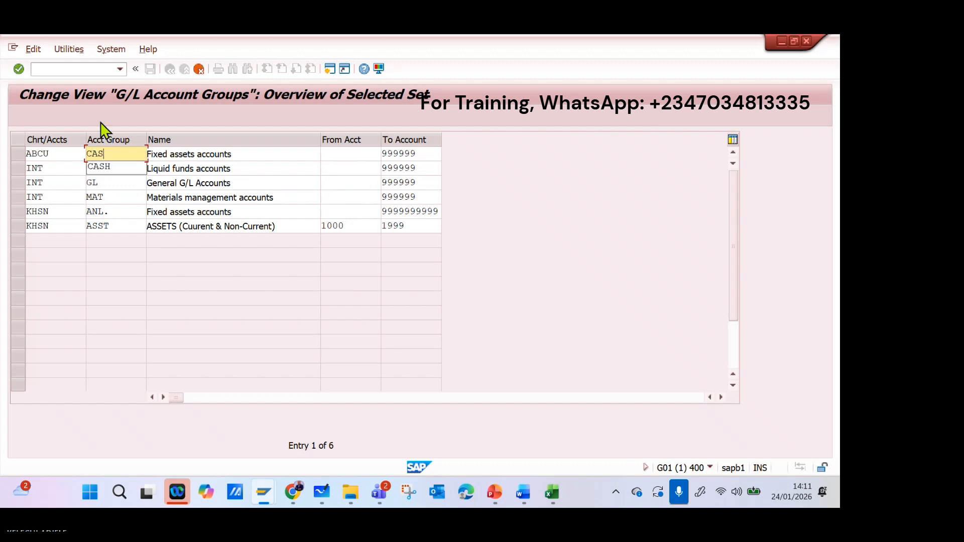
key("BackSpace")
type("/")
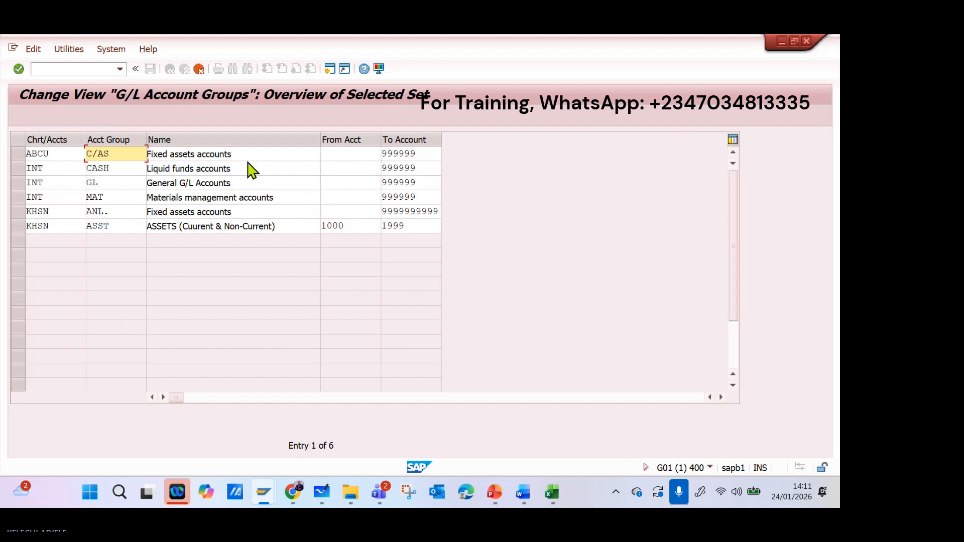
Name account group C/AS "Current Assets".
key("Tab")
type("cURRE")
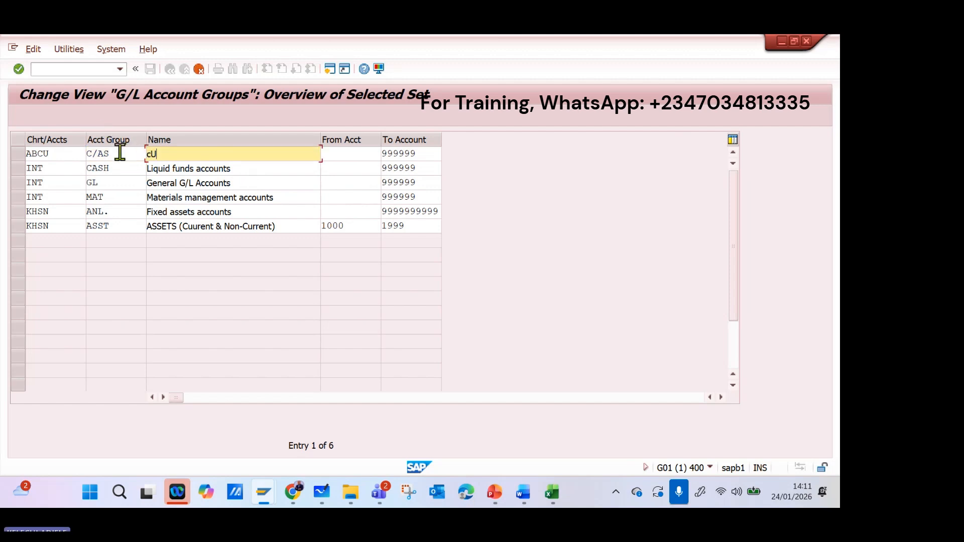
key("BackSpace")
key("BackSpace")
key("BackSpace")
key("BackSpace")
type("Current Assets")
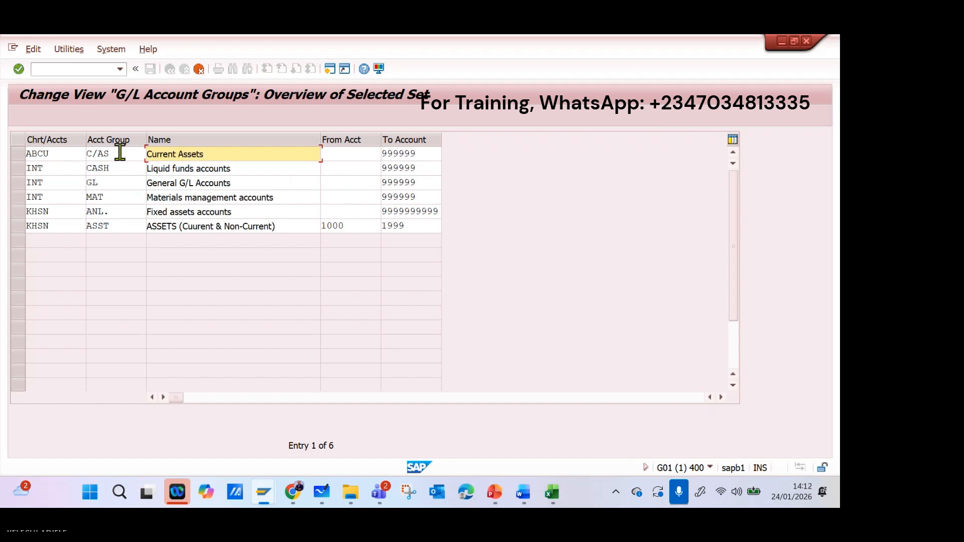
Enter chart of accounts abcu and account group N/CA for the Liquid funds accounts entry.
left_click(34, 168)
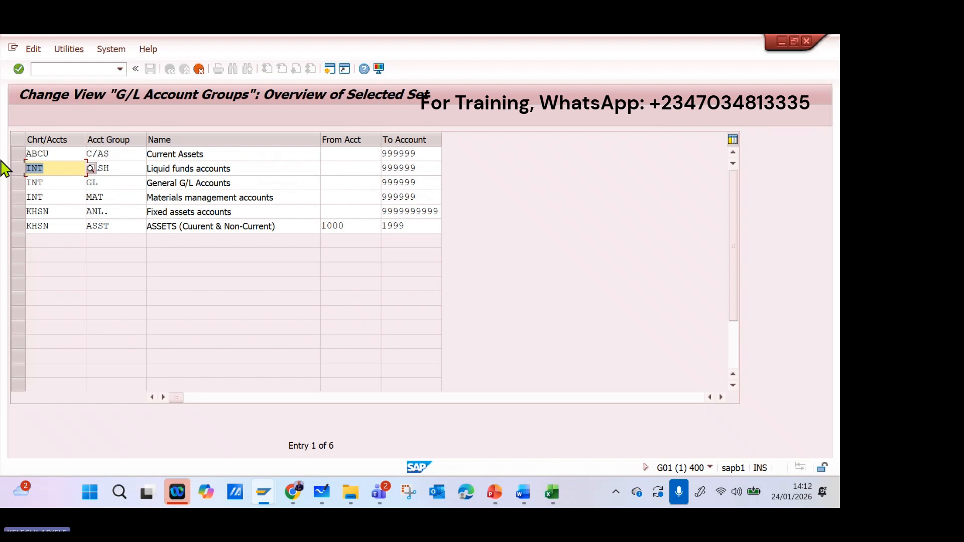
type("abcu")
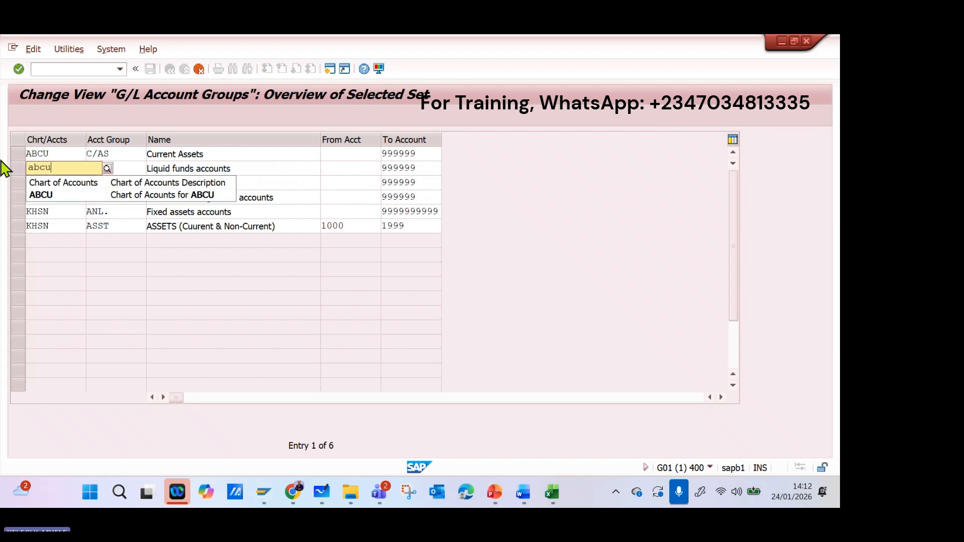
key("Tab")
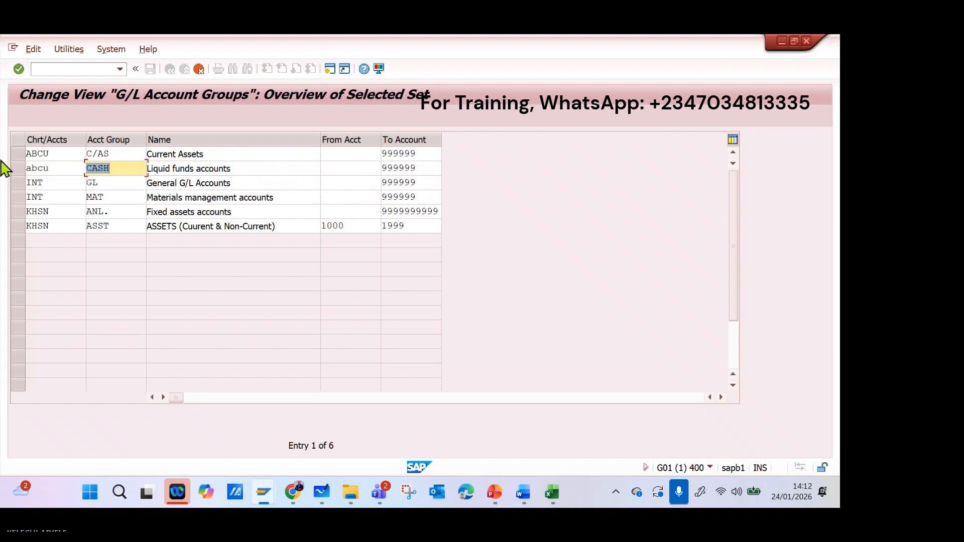
type("n")
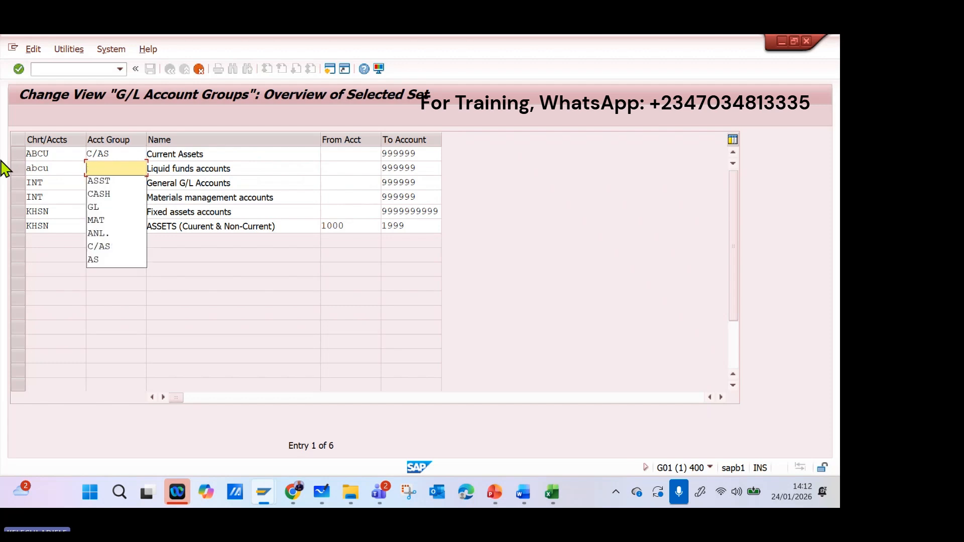
type("/ca")
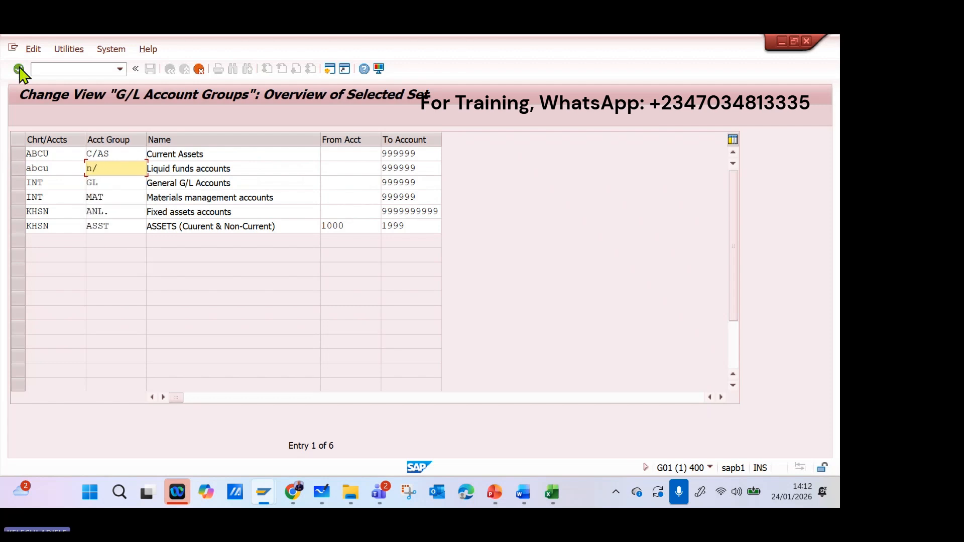
left_click(125, 150)
left_click(112, 167)
key("BackSpace")
key("BackSpace")
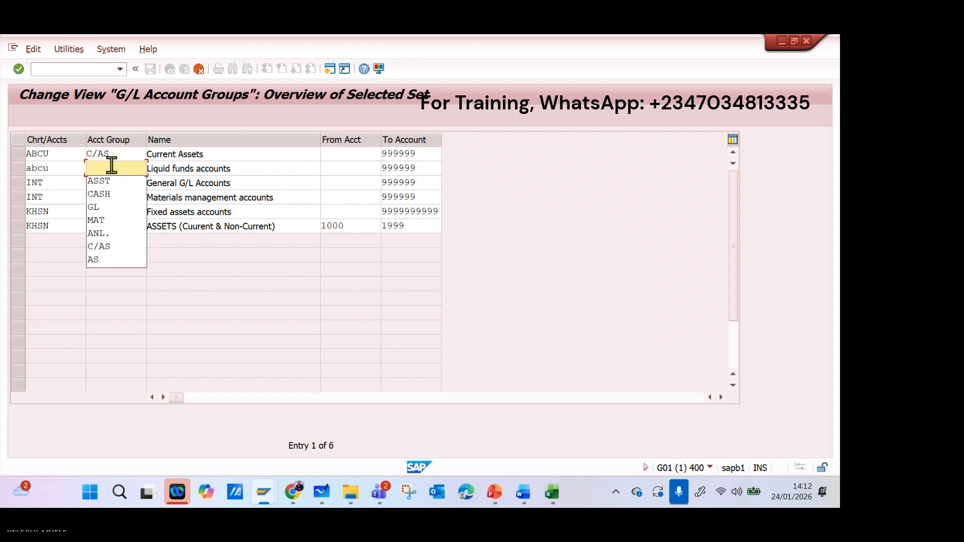
type("N/CA")
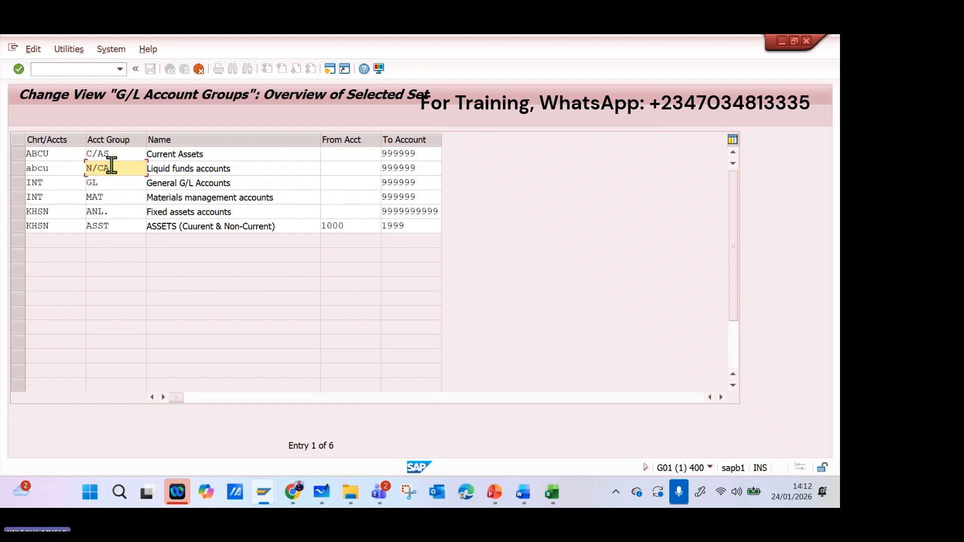
Name account group N/CA "Non-Current Assets".
key("Tab")
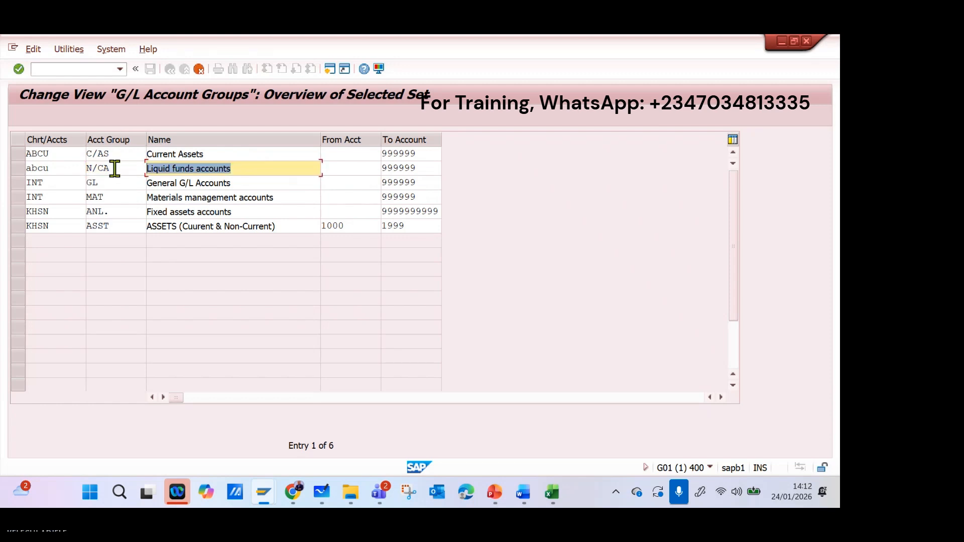
type("nON")
key("BackSpace")
key("BackSpace")
key("BackSpace")
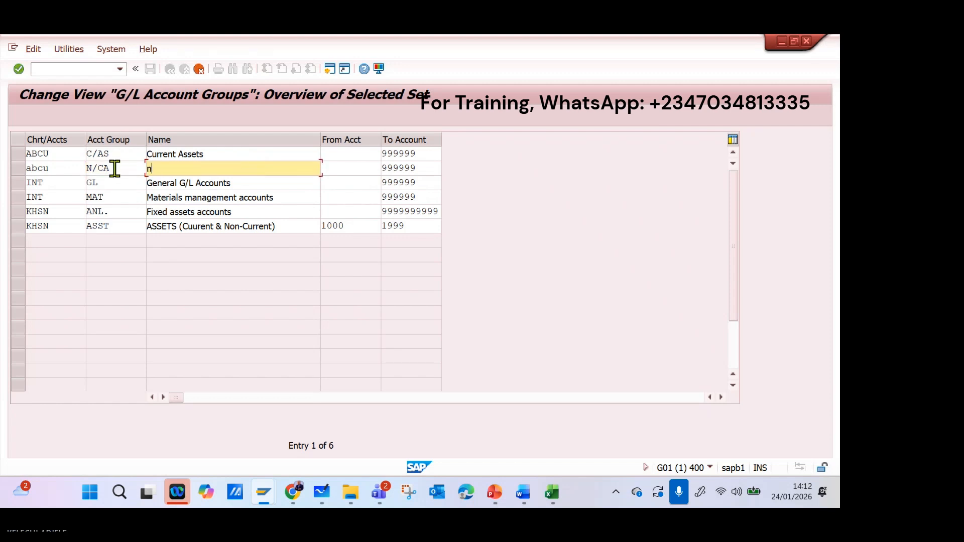
type("Non-Current")
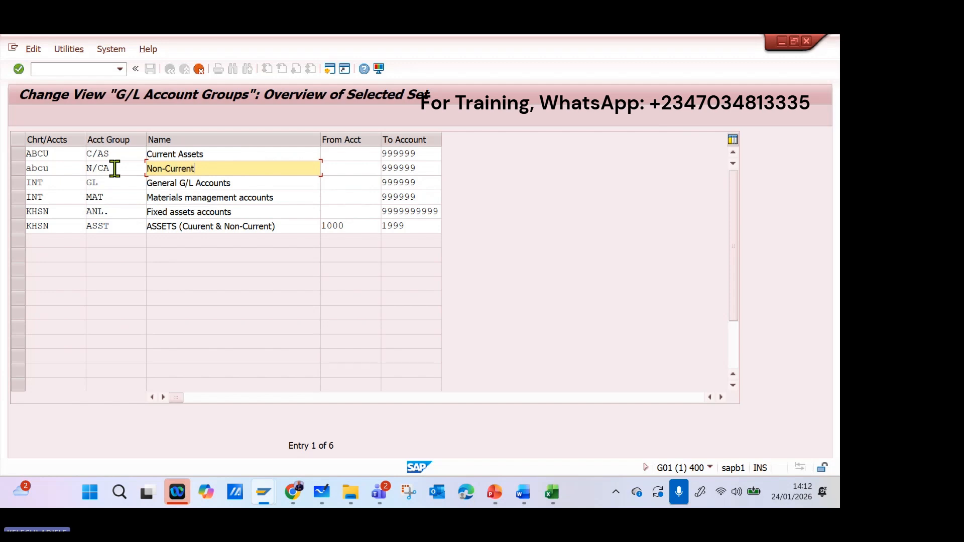
type(" Assets")
Re-enter the chart of accounts of the Non-Current Assets entry as ABCU in capitals.
left_click_drag(75, 168, 4, 168)
left_click(70, 184)
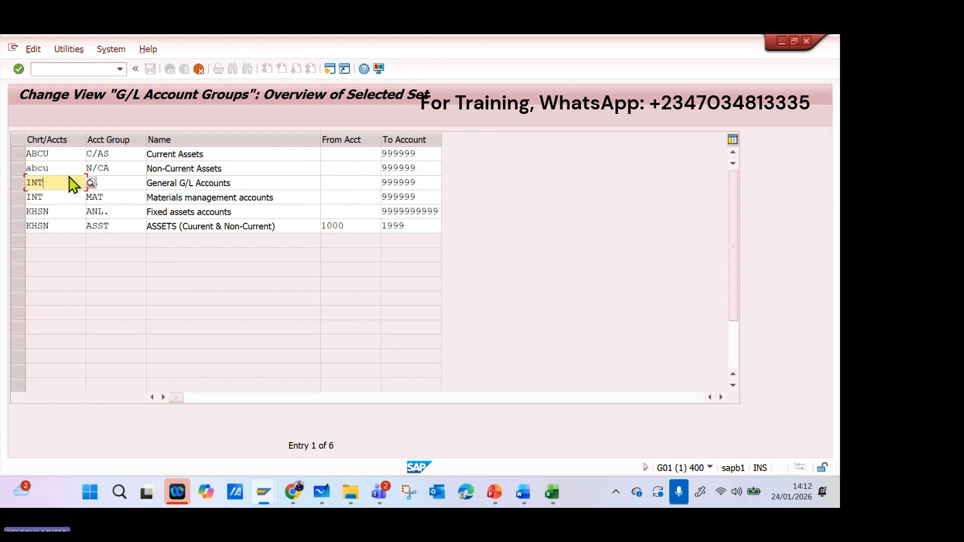
left_click_drag(69, 169, 19, 178)
type("a")
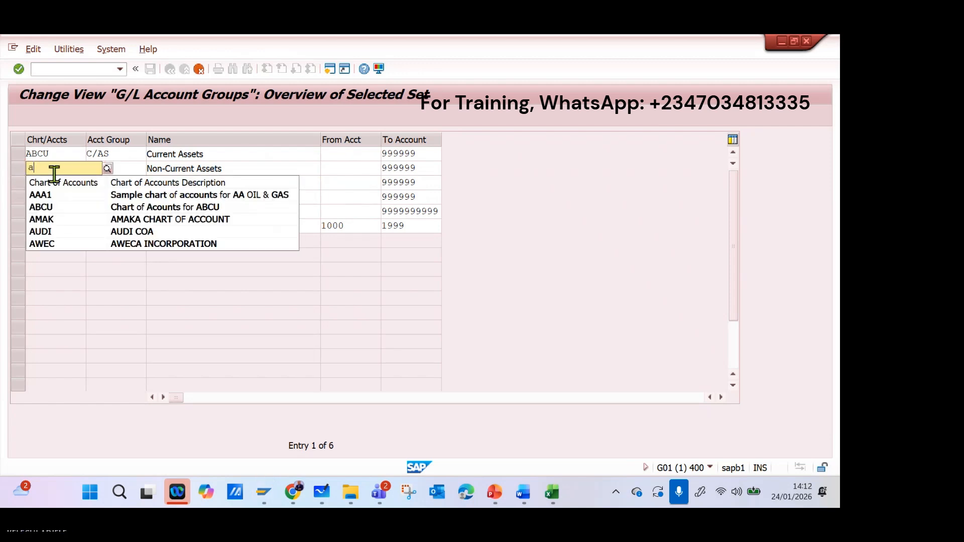
type("bc")
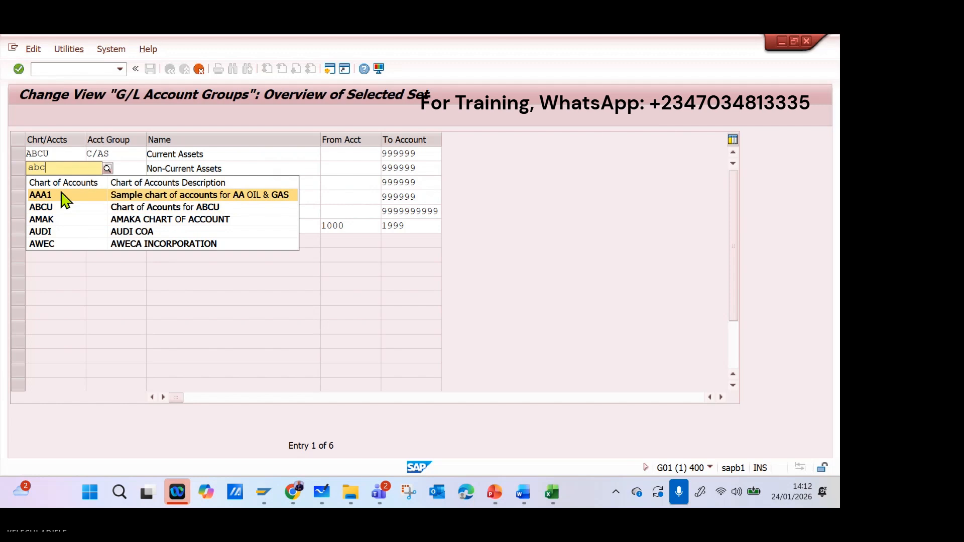
left_click(72, 196)
Try to assign the General G/L Accounts entry to chart of accounts ABCU.
left_click(67, 184)
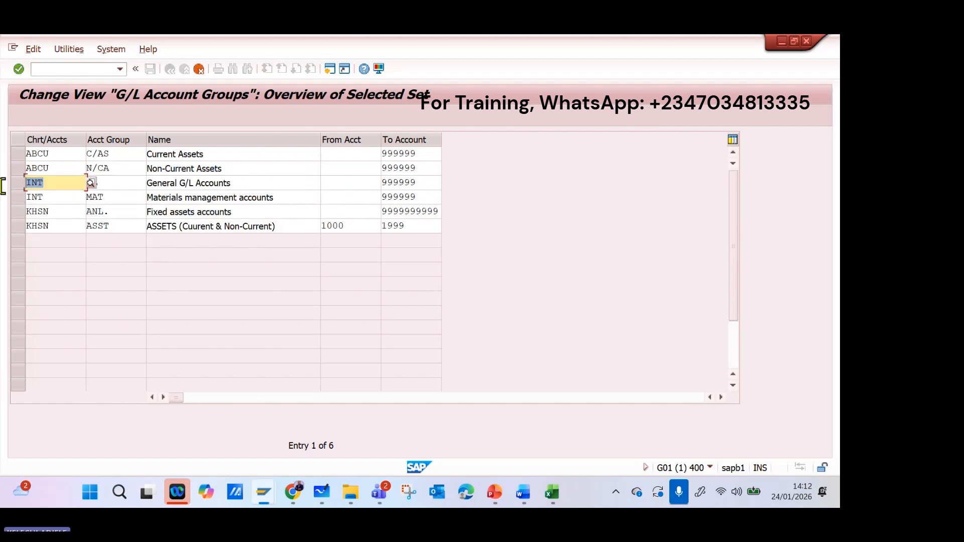
type("ABCU")
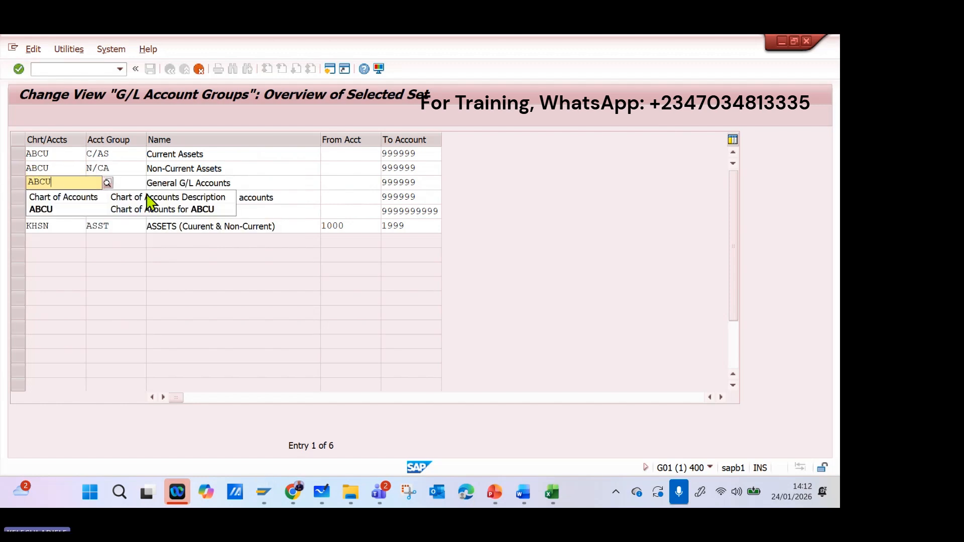
left_click(131, 209)
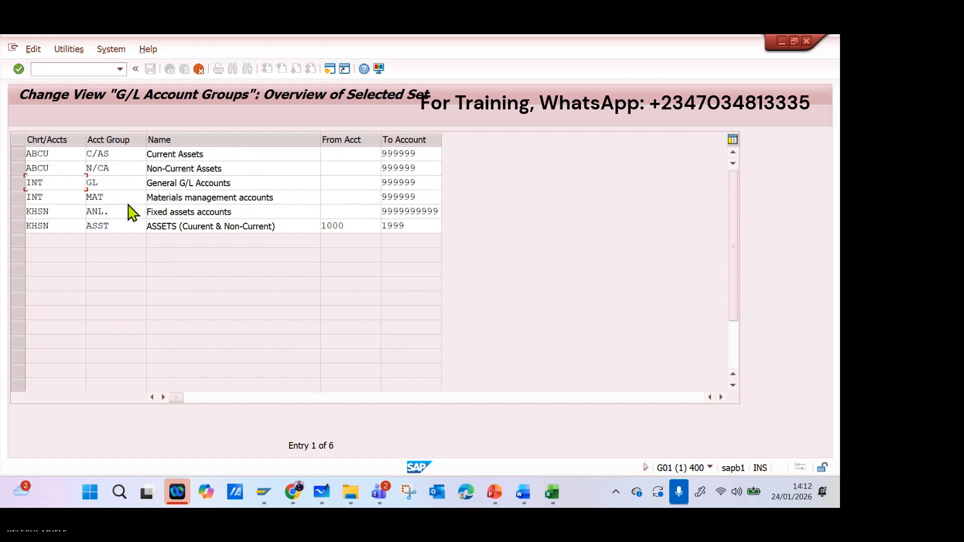
Set the account group of the General G/L Accounts entry to C/LB.
left_click(138, 182)
key("BackSpace")
key("BackSpace")
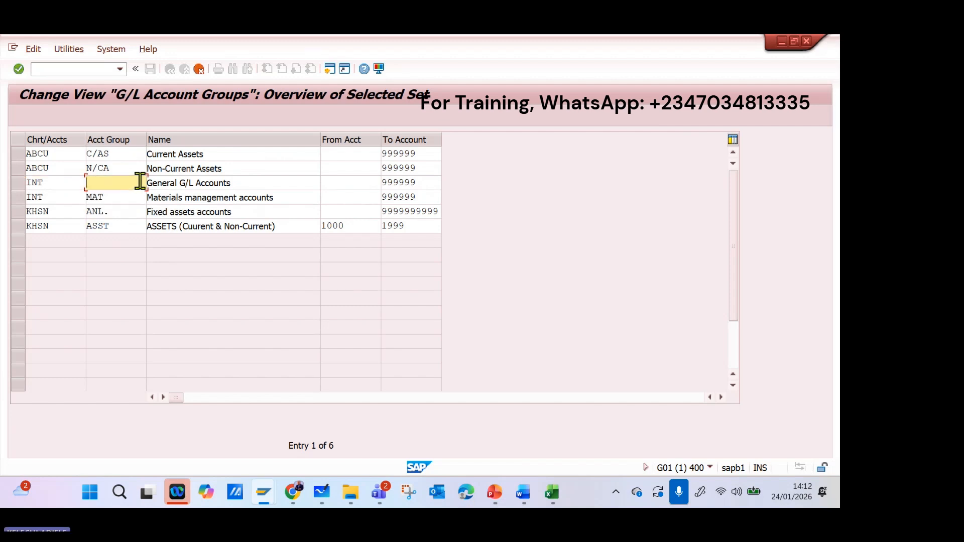
type("L")
type("I")
key("BackSpace")
key("BackSpace")
type("C/LB")
Name account group C/LB "Currenet Liabilities".
left_click(243, 181)
left_click_drag(243, 181, 97, 187)
type("c")
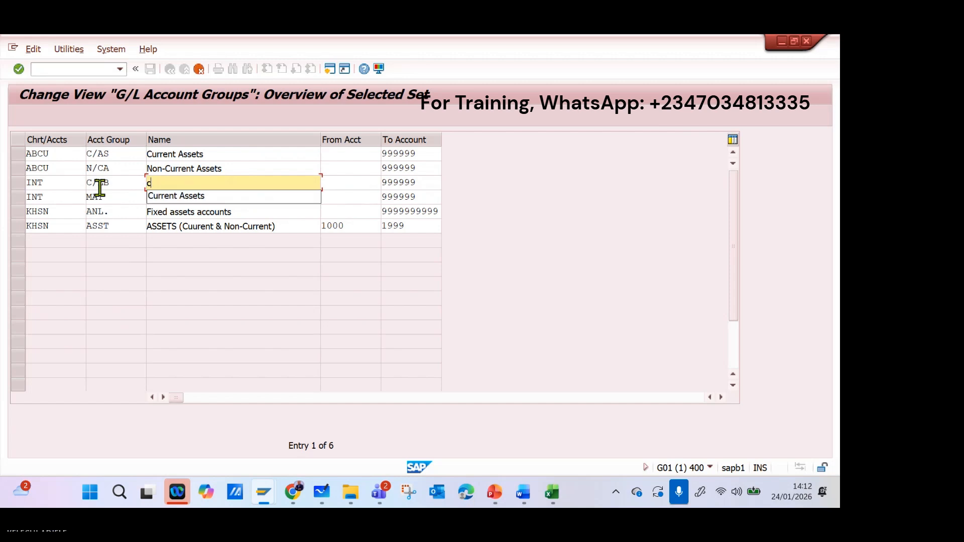
type("URRE")
key("BackSpace")
key("BackSpace")
key("BackSpace")
key("BackSpace")
key("BackSpace")
type("Curr")
type("enet")
type(" Liabilities")
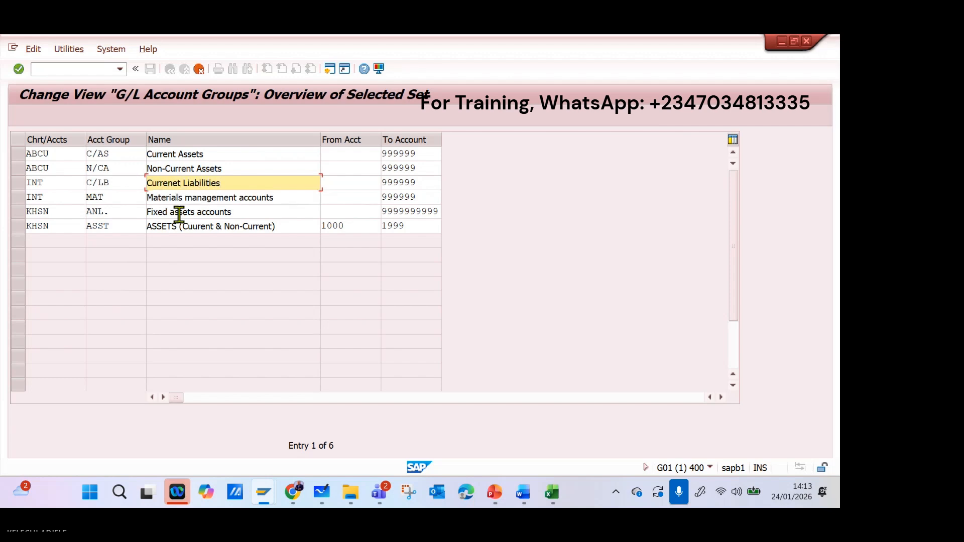
Assign the Currenet Liabilities entry to chart of accounts ABCU.
left_click_drag(46, 183, 22, 186)
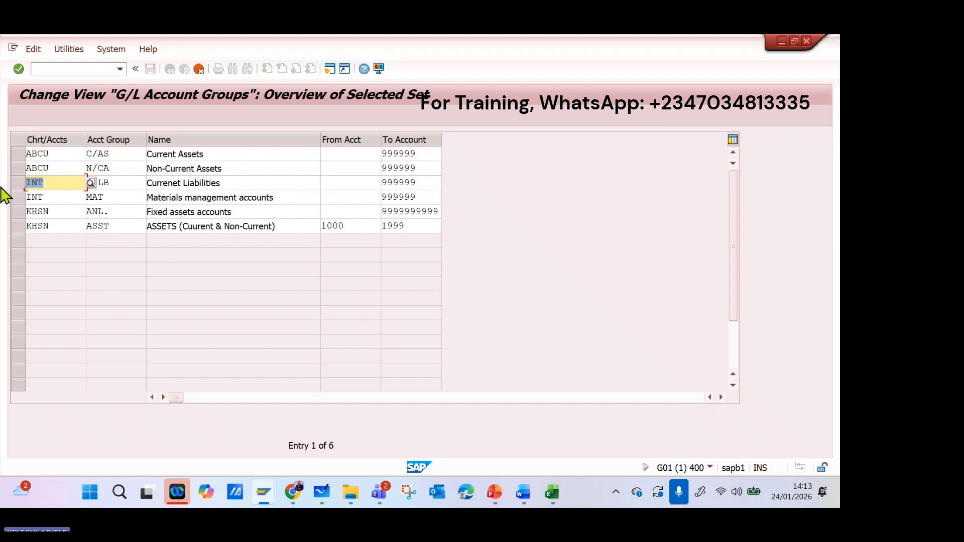
type("ab")
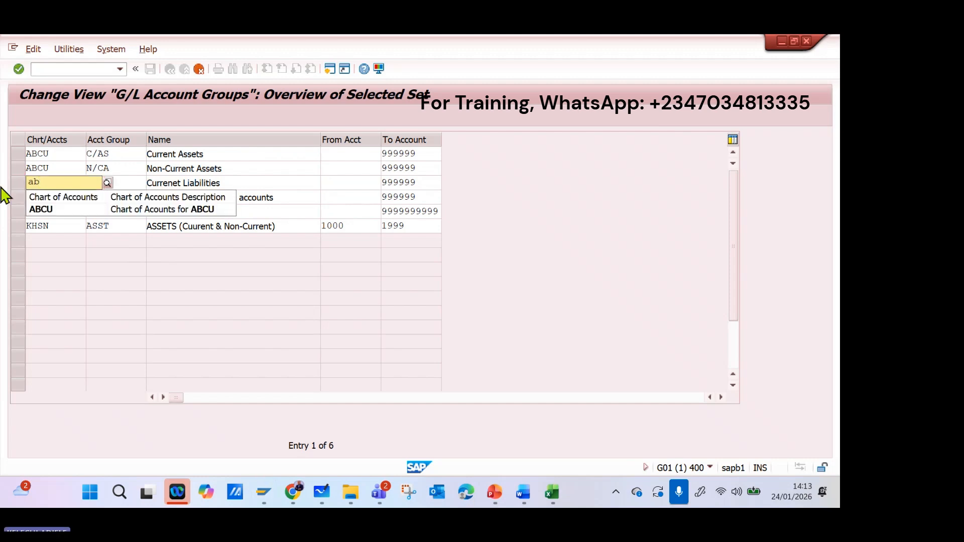
left_click(213, 211)
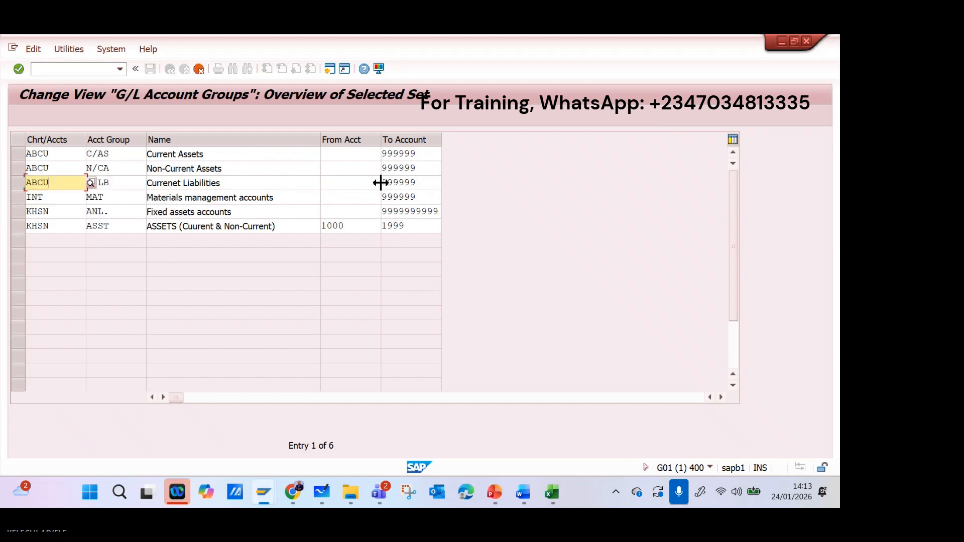
left_click(377, 183)
Assign the Materials management accounts entry to chart of accounts ABCU.
left_click(45, 200)
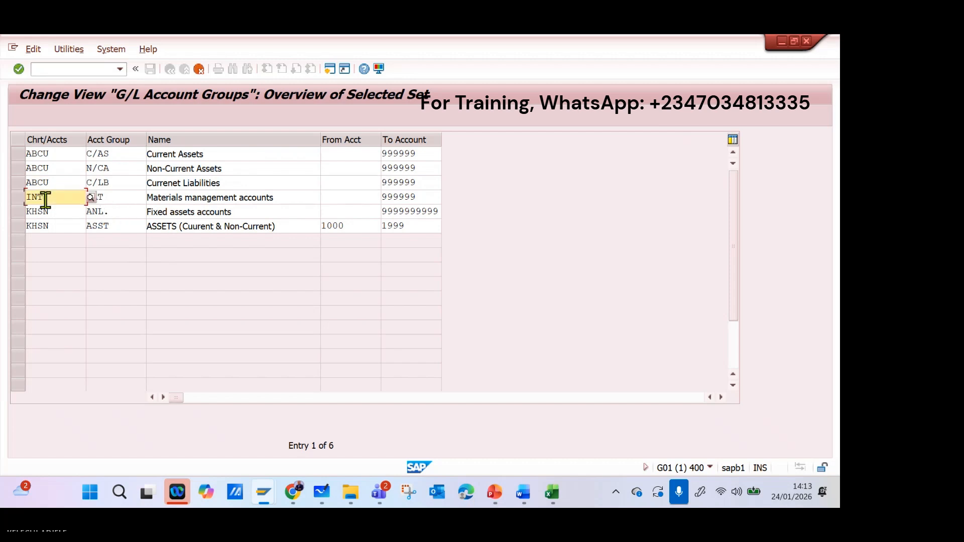
type("abcu")
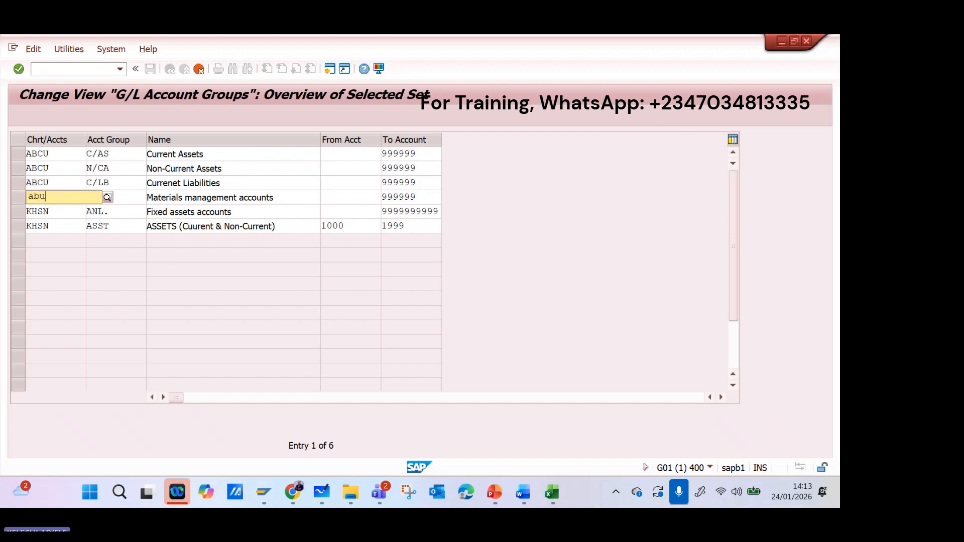
key("BackSpace")
type("cu")
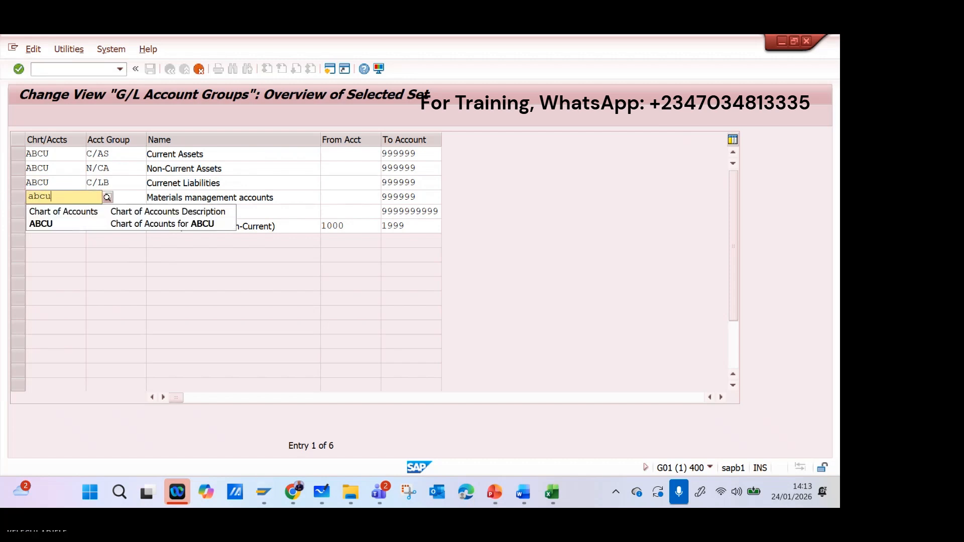
left_click(97, 224)
Set the account group of the Materials management accounts entry to N/CL and rename it "Non-Current Liabilites".
left_click(118, 197)
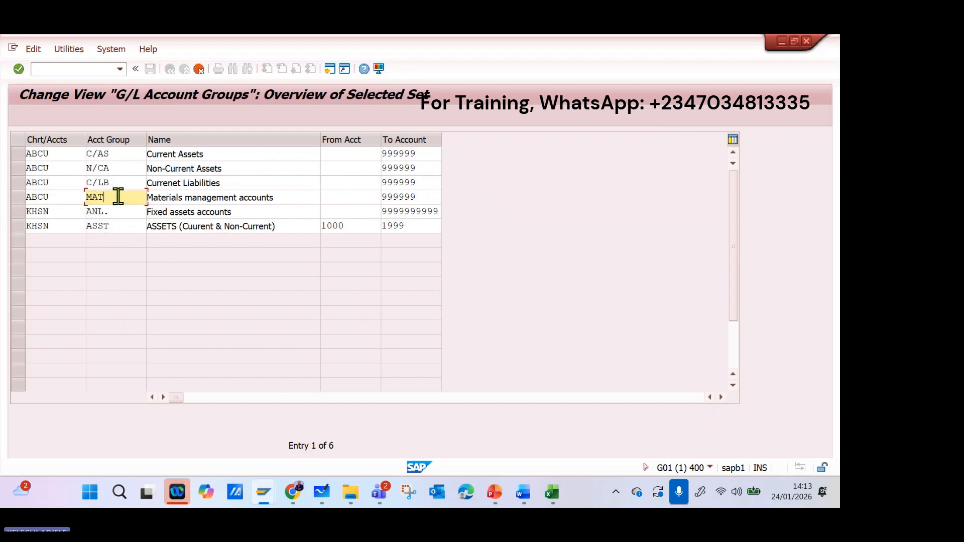
key("BackSpace")
key("BackSpace")
key("BackSpace")
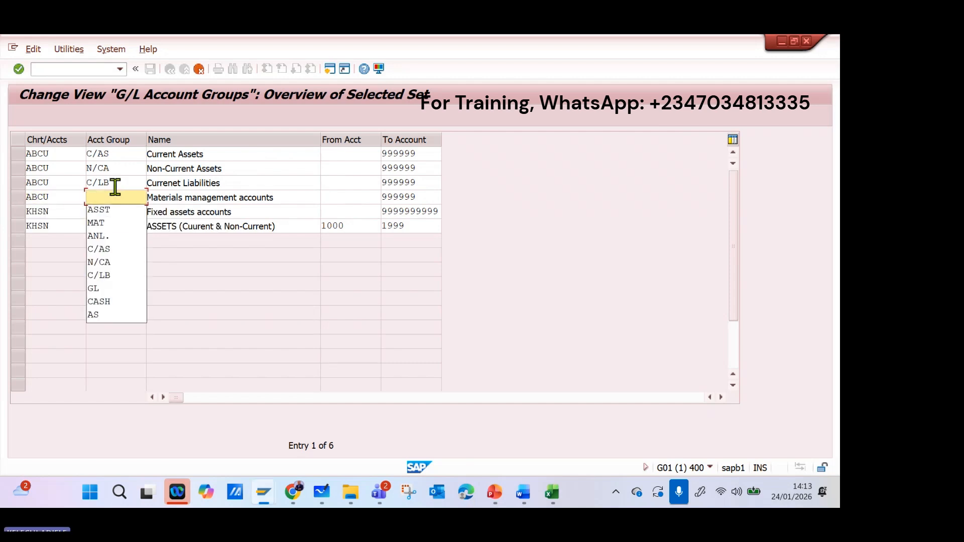
type("N")
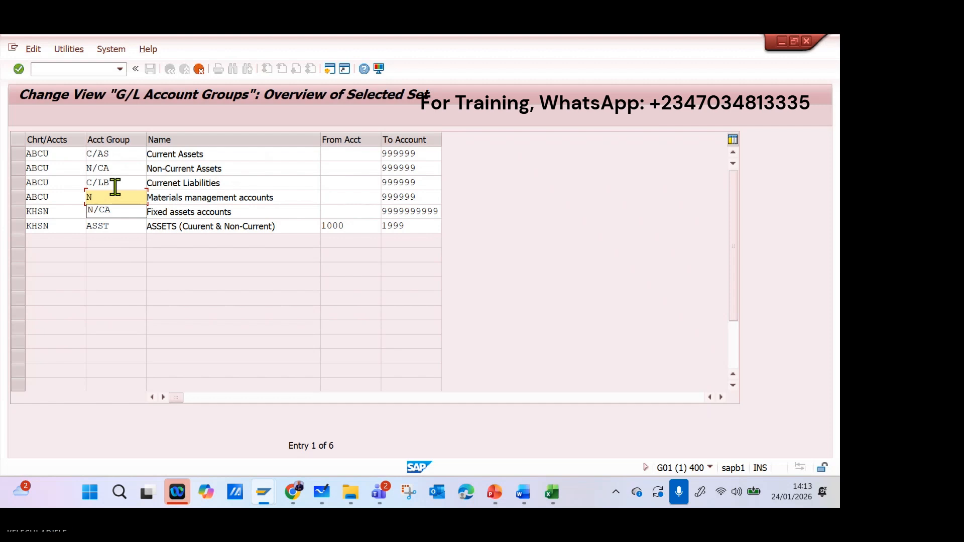
type("/CL")
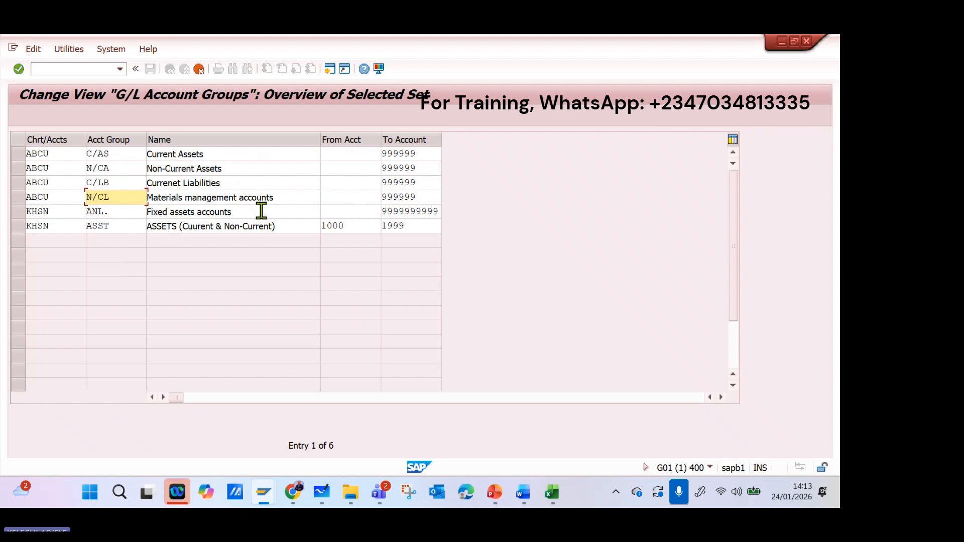
key("Tab")
type("N")
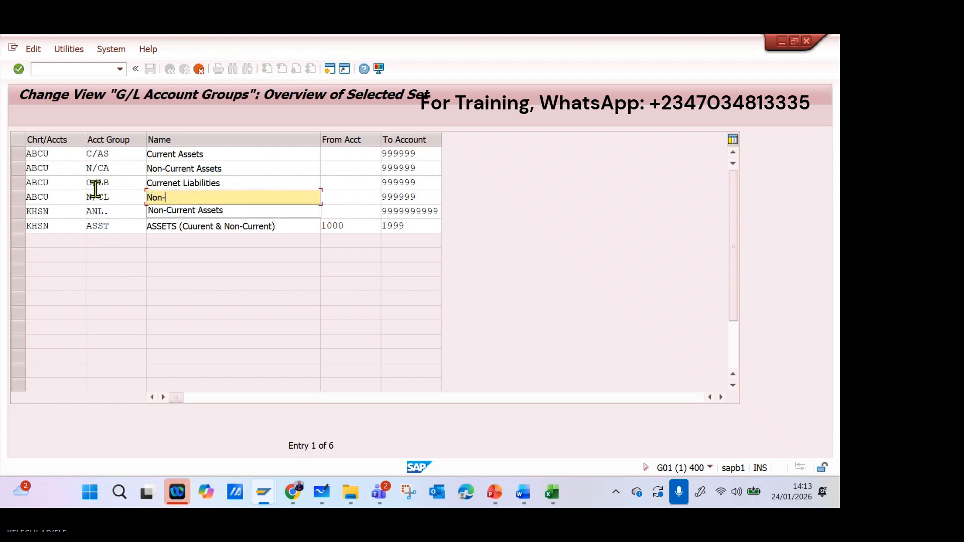
type("nt Liabilites")
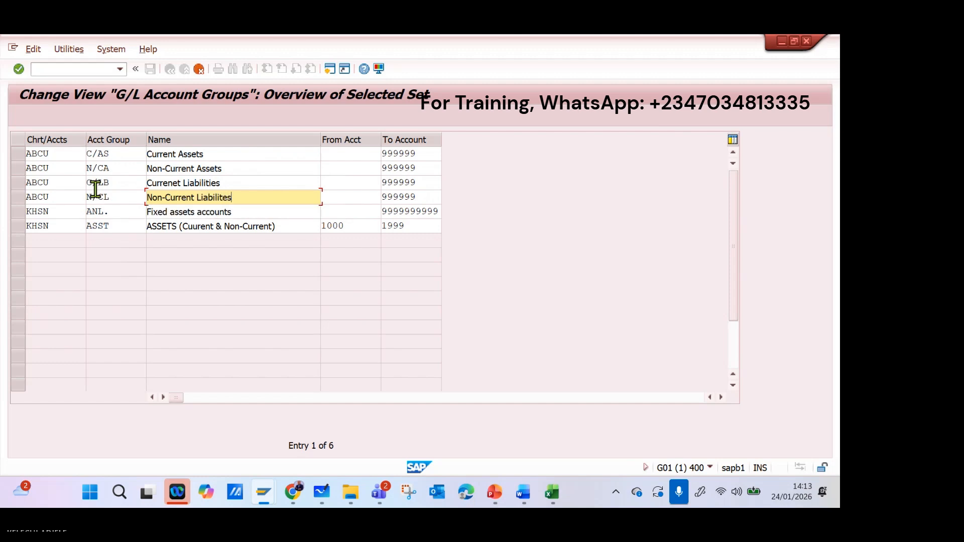
Assign the Fixed assets accounts entry to chart of accounts ABCU.
left_click_drag(65, 212, 4, 210)
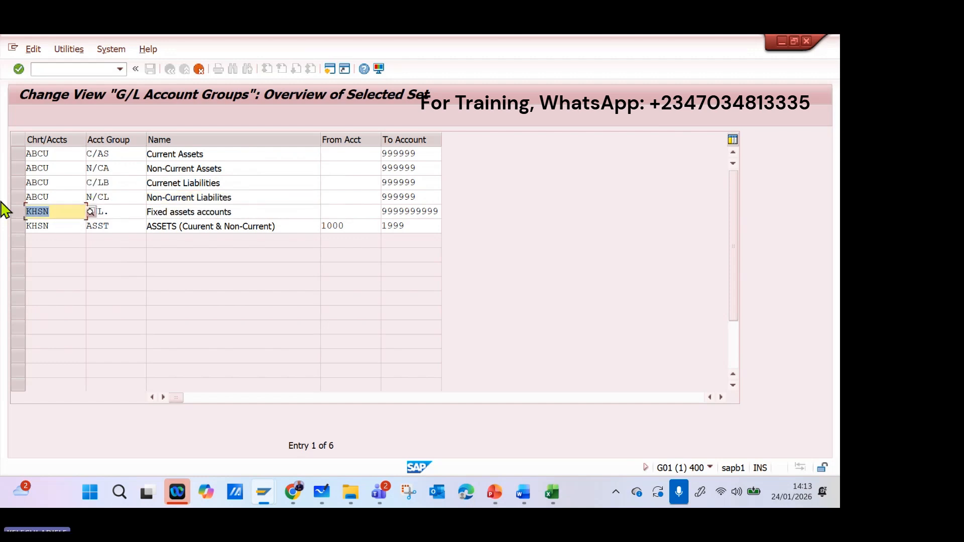
type("ab")
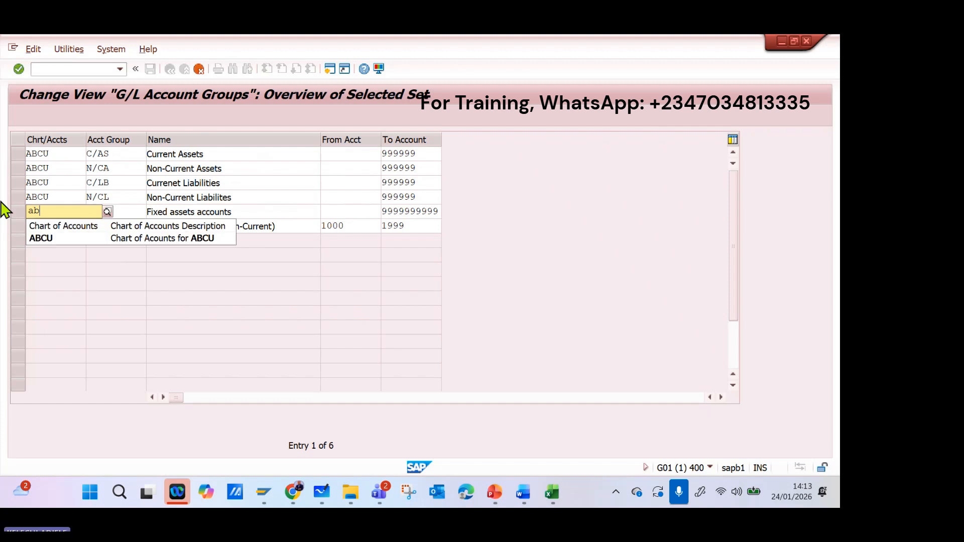
left_click(119, 239)
Set the account group of the Fixed assets accounts entry to Exp and rename it "Expenses".
left_click(124, 210)
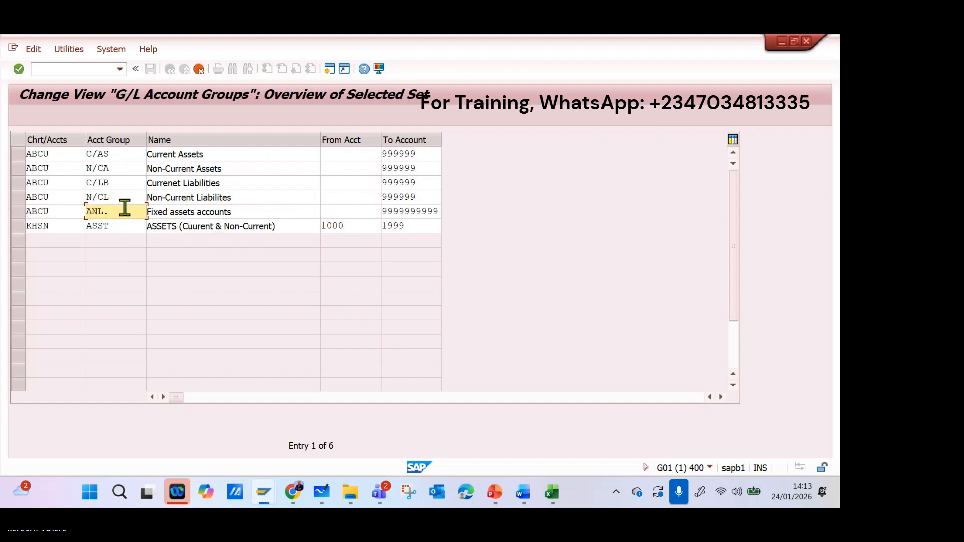
left_click_drag(125, 207, 56, 209)
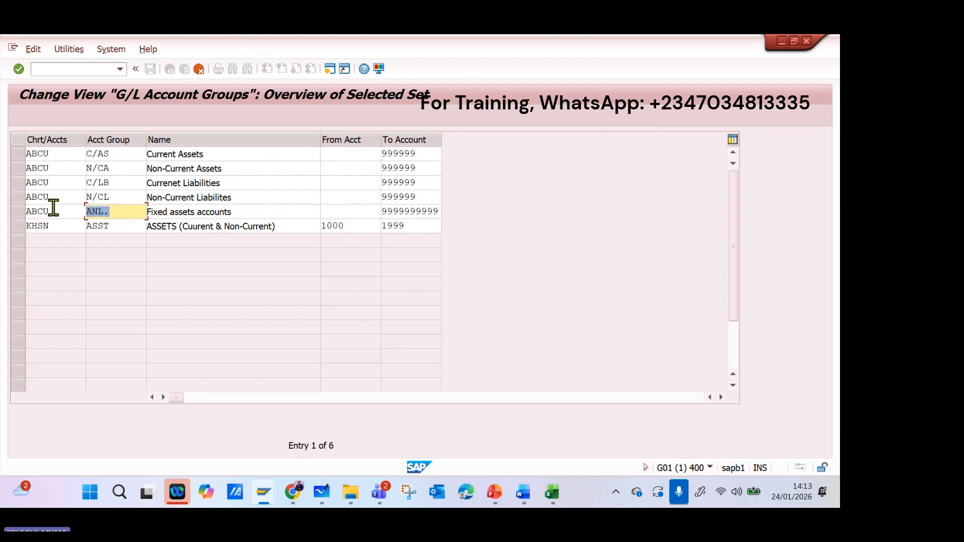
type("Exp")
key("Tab")
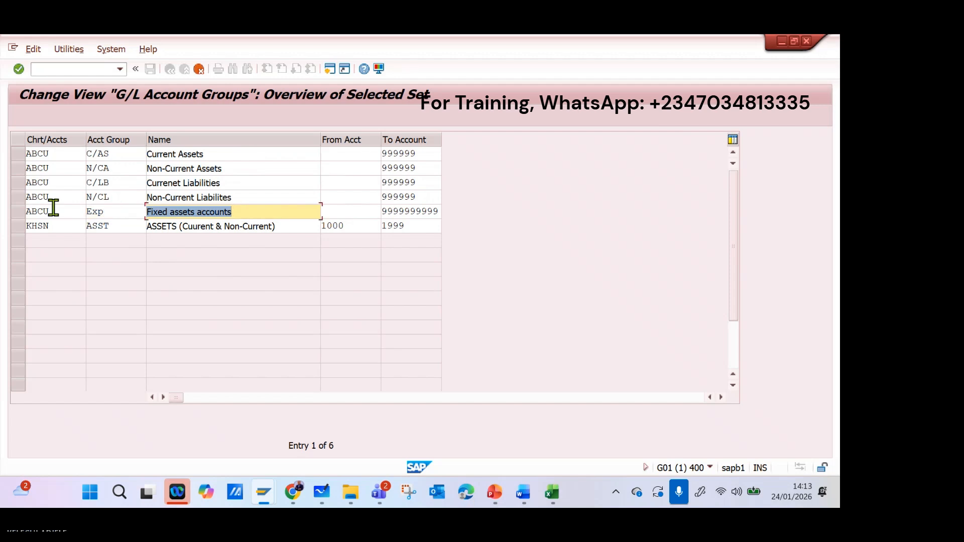
type("Expens")
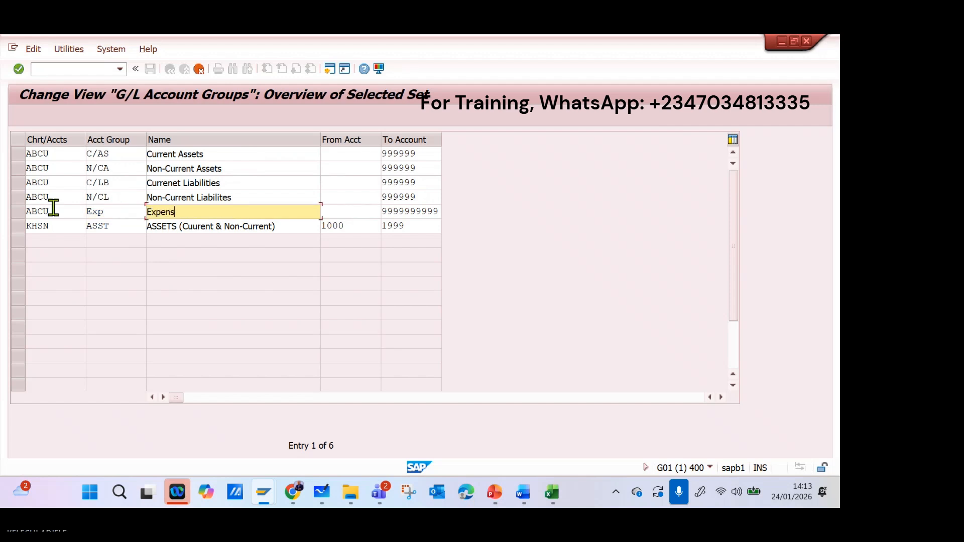
type("es")
Set the account group of the remaining KHSN assets entry to Rev.
double_click(115, 225)
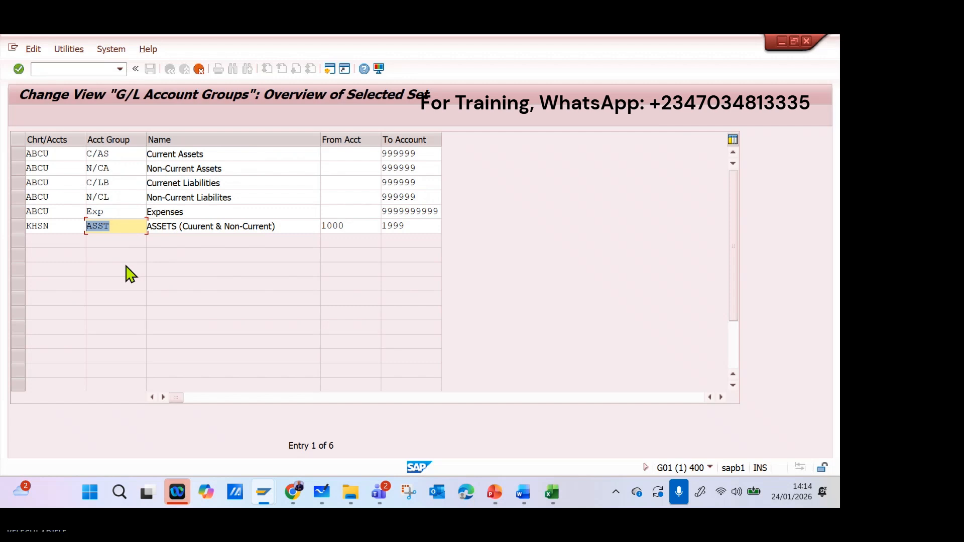
type("Re")
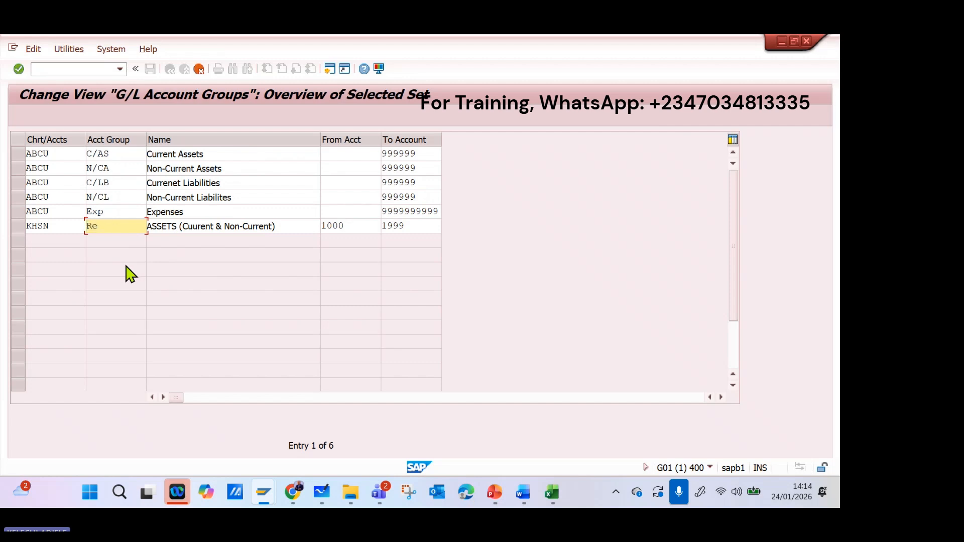
left_click_drag(122, 211, 76, 217)
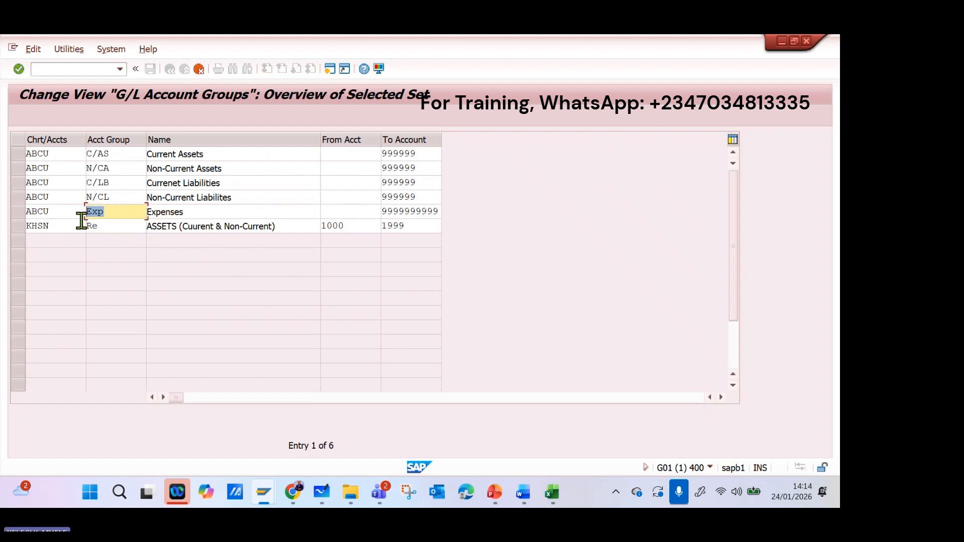
left_click(111, 225)
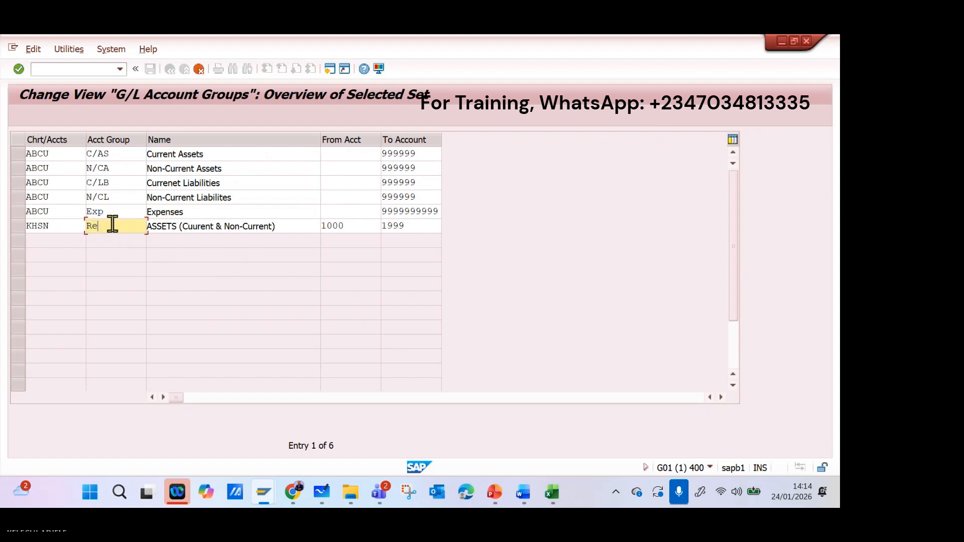
double_click(111, 224)
type("r")
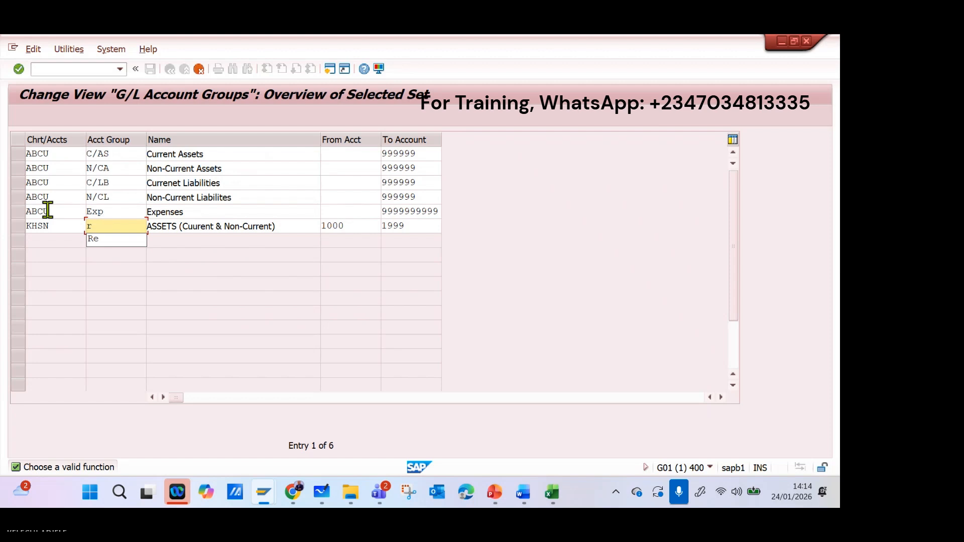
type("ev")
key("BackSpace")
key("BackSpace")
key("BackSpace")
type("Re")
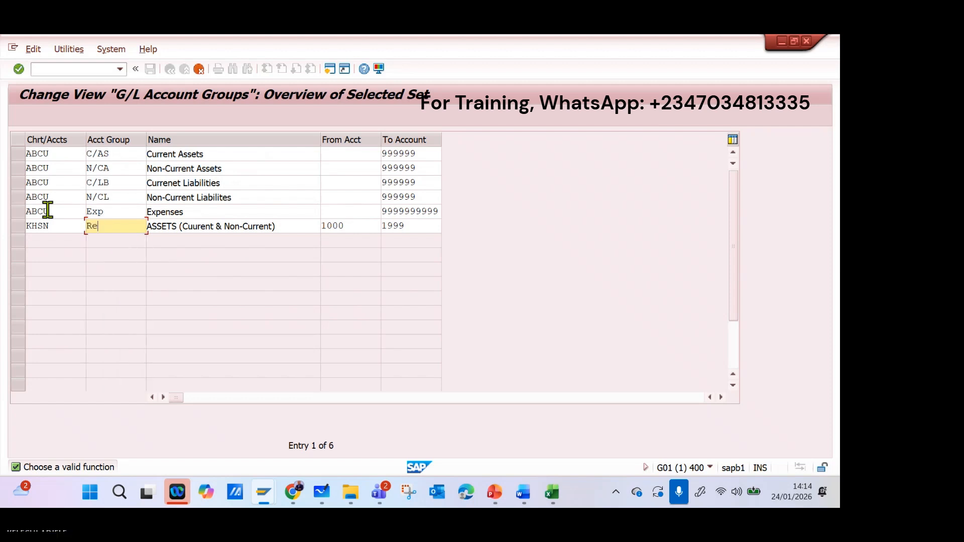
type("v")
Name account group Rev "Revenue" and clear its starting account number.
key("Tab")
type("R")
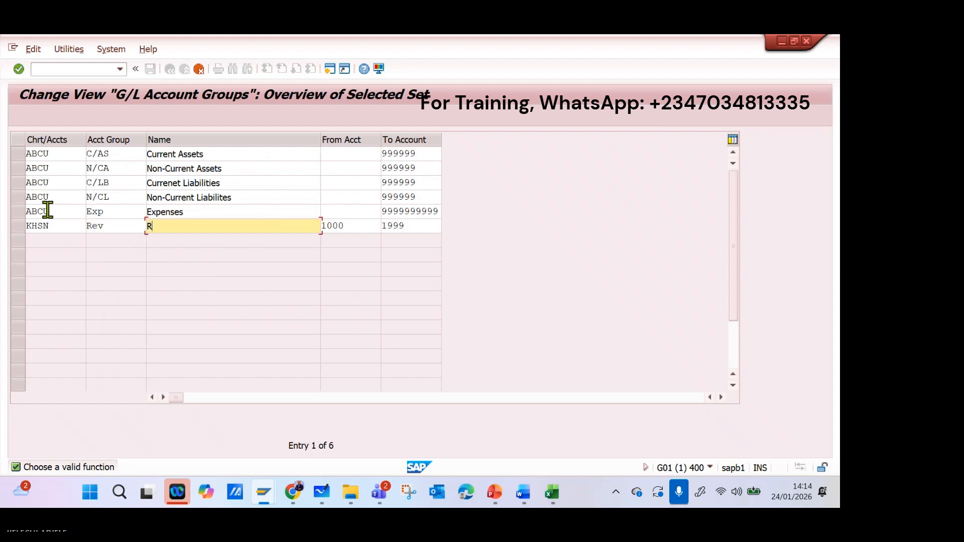
type("evenue")
key("Tab")
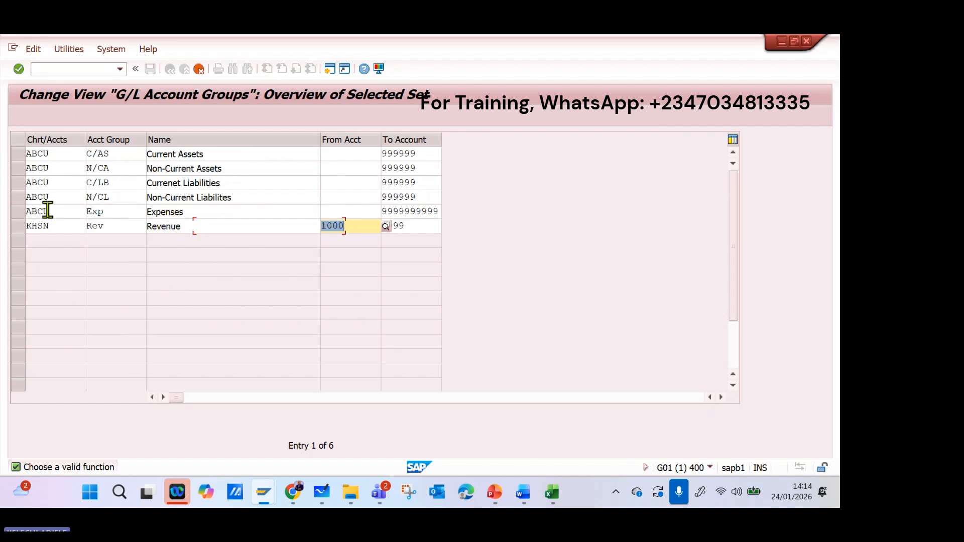
key("Delete")
left_click(422, 225)
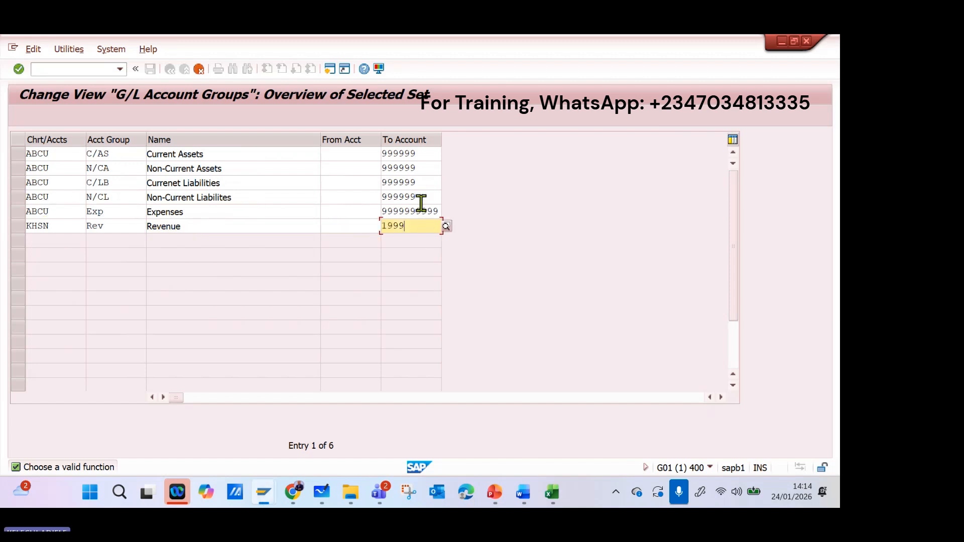
Set the account number range of the Current Assets group from 1000 to 1499.
left_click(330, 157)
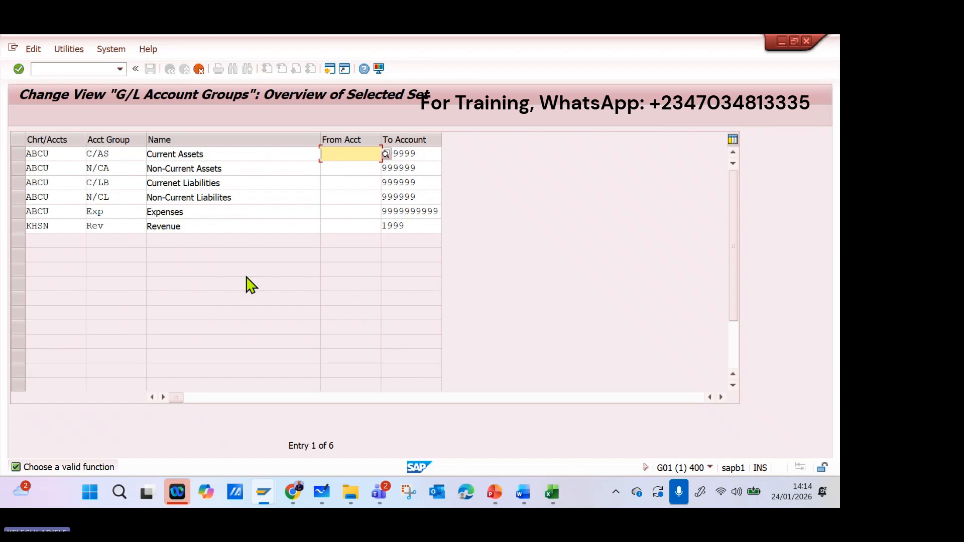
type("1000")
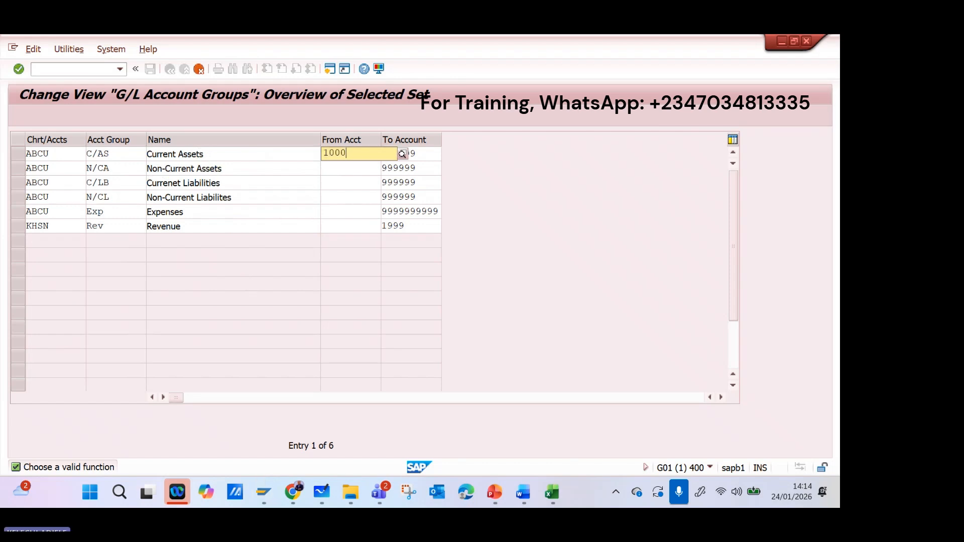
key("Return")
key("Tab")
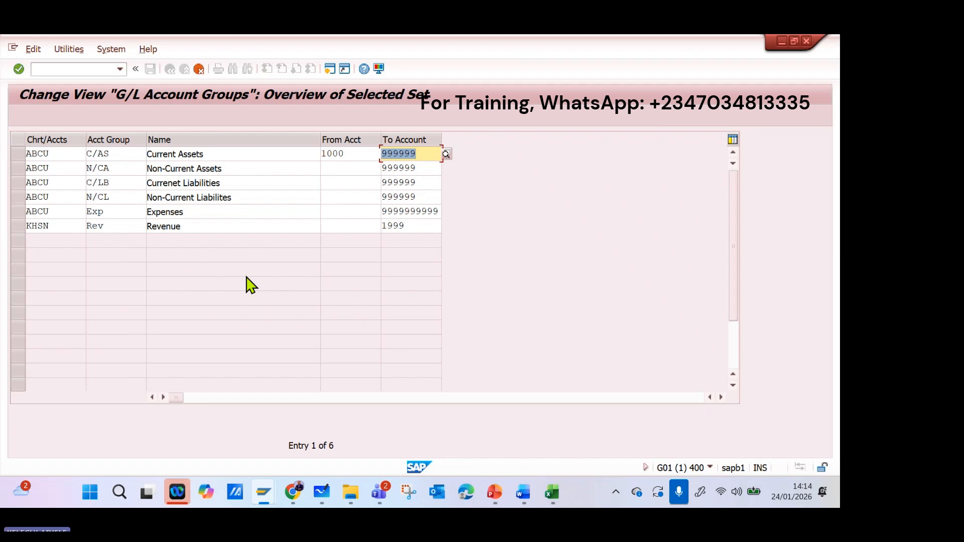
type("1999")
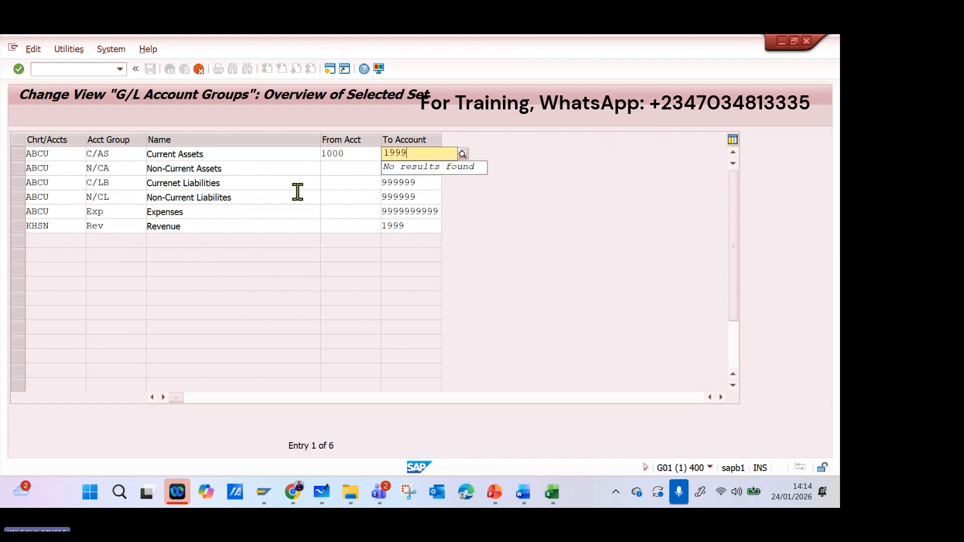
key("BackSpace")
key("BackSpace")
key("BackSpace")
type("49")
left_click(347, 157)
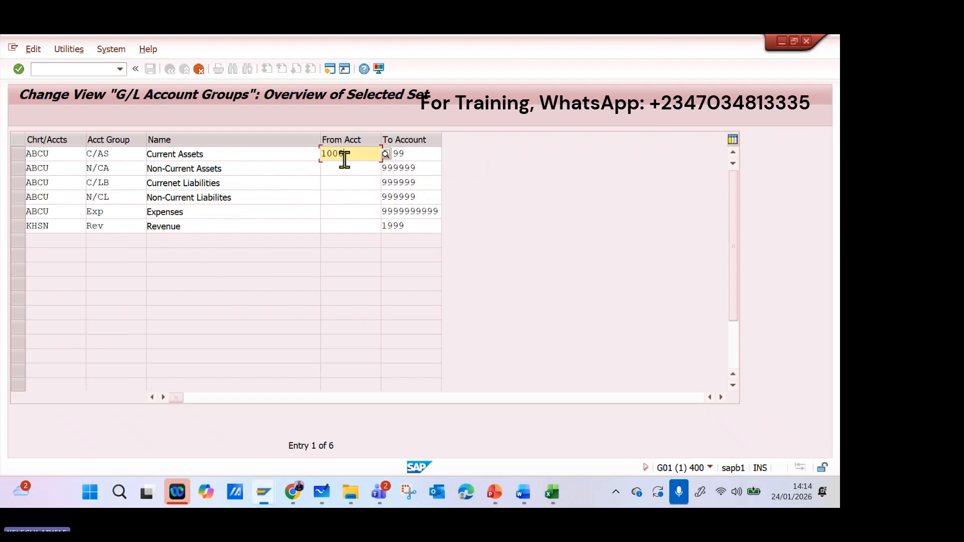
Set the account number range of the Non-Current Assets group from 1500 to 1999.
left_click(363, 171)
type("1500")
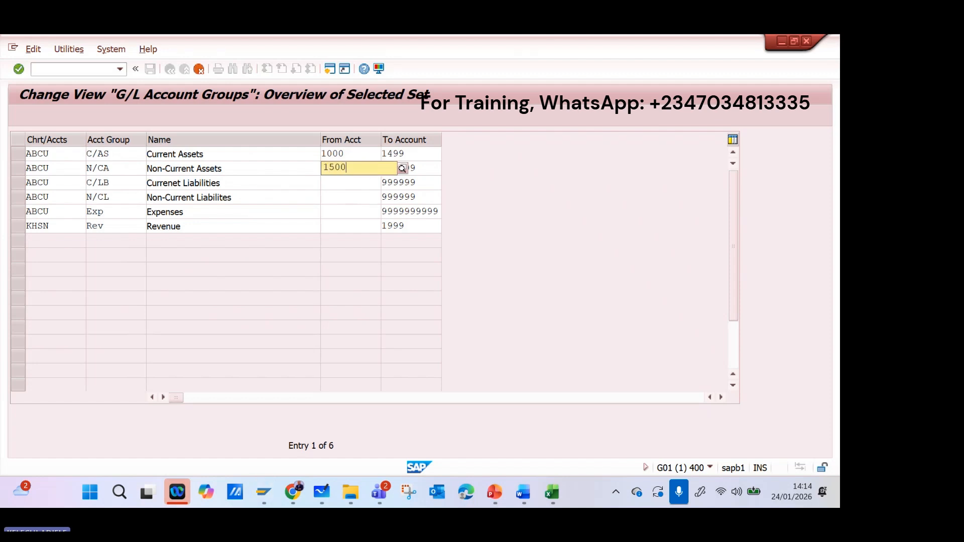
key("Tab")
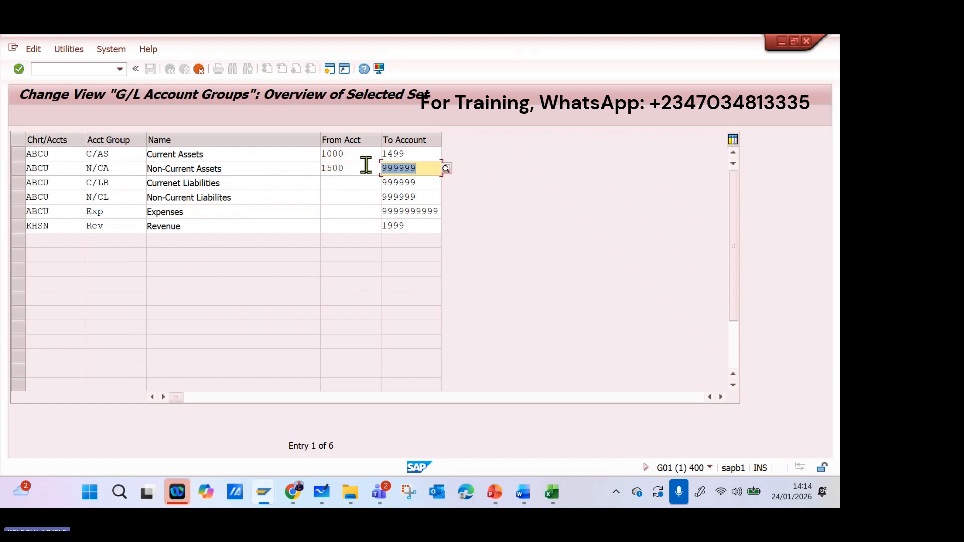
type("1")
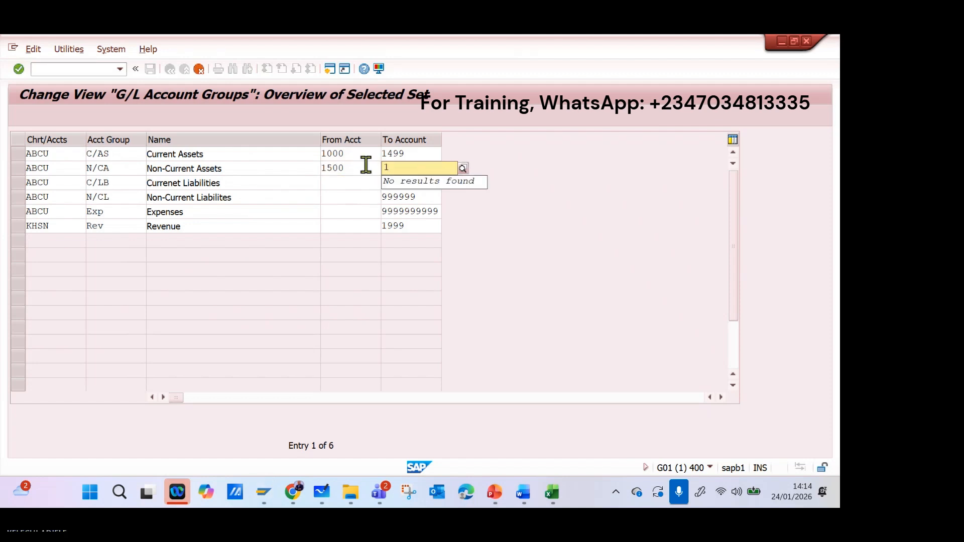
type("999")
Set the account number range of the current liabilities group C/LB from 2000 to 2499.
left_click(357, 183)
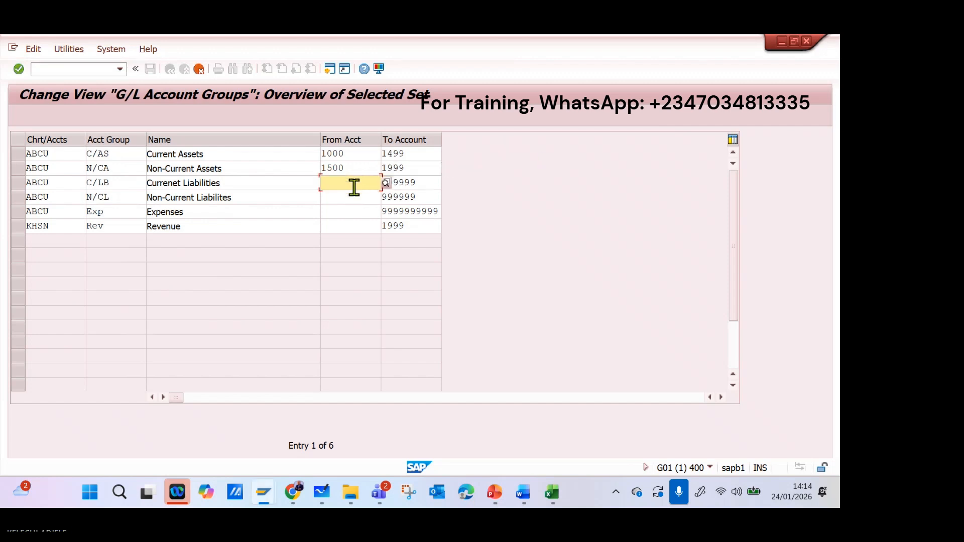
type("2")
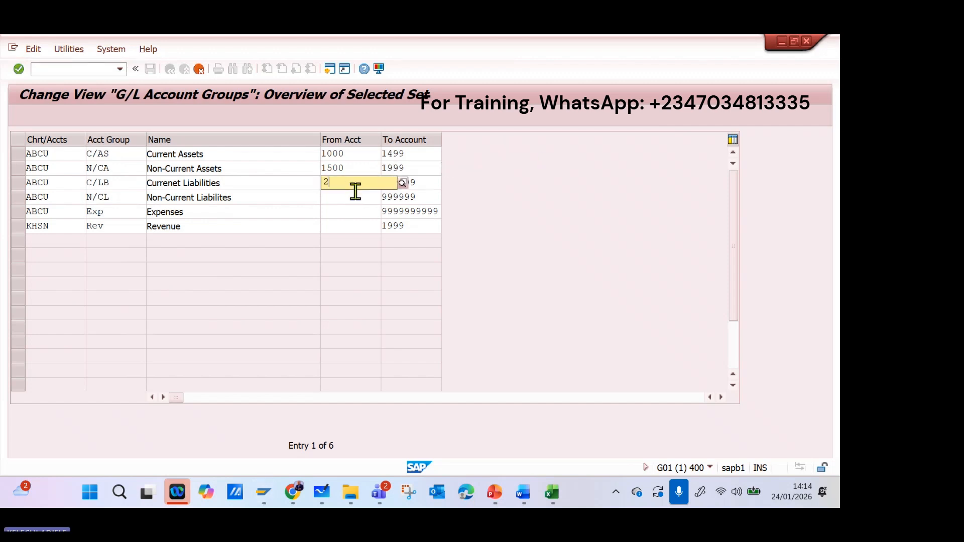
type("000")
key("Tab")
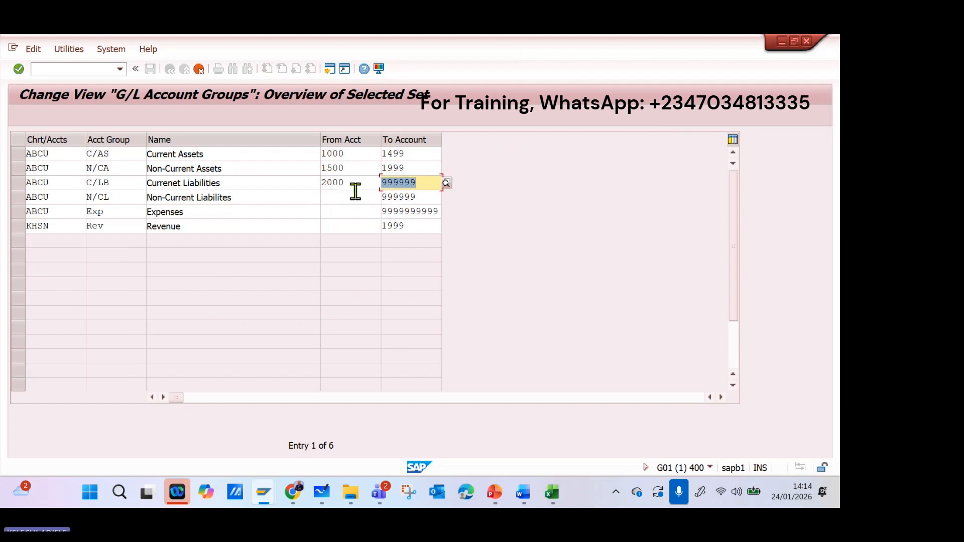
type("4")
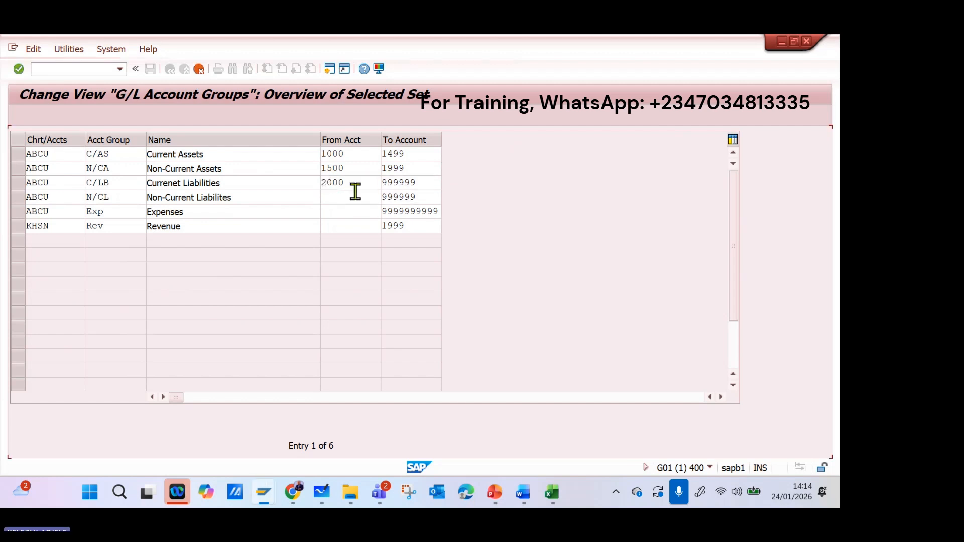
type("99")
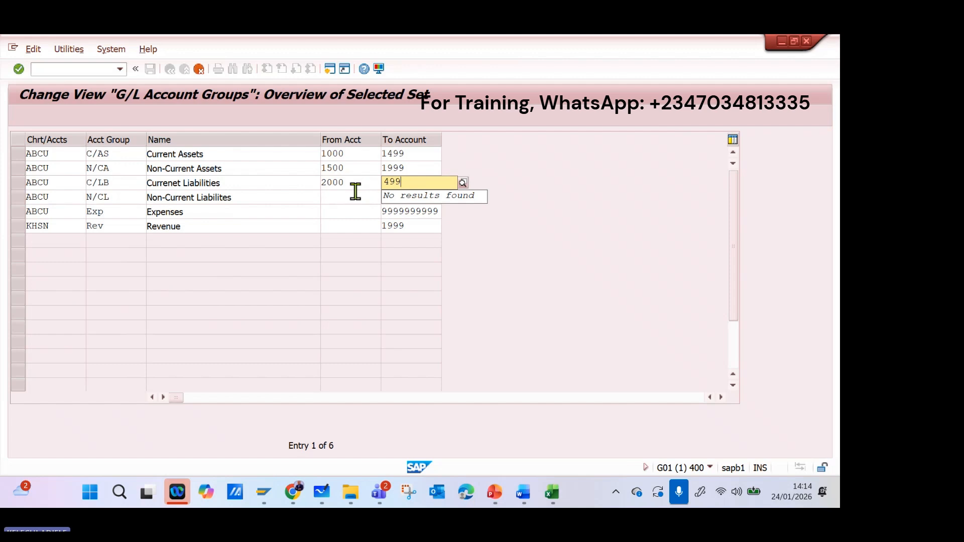
key("BackSpace")
key("BackSpace")
key("BackSpace")
type("24")
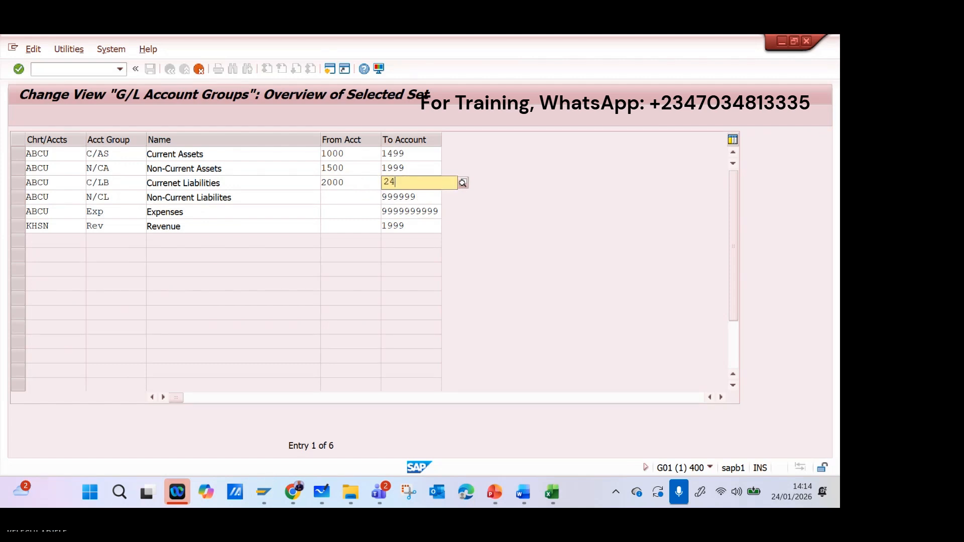
Set the account number range of the non-current liabilities group N/CL from 2500 to 2999.
left_click(349, 196)
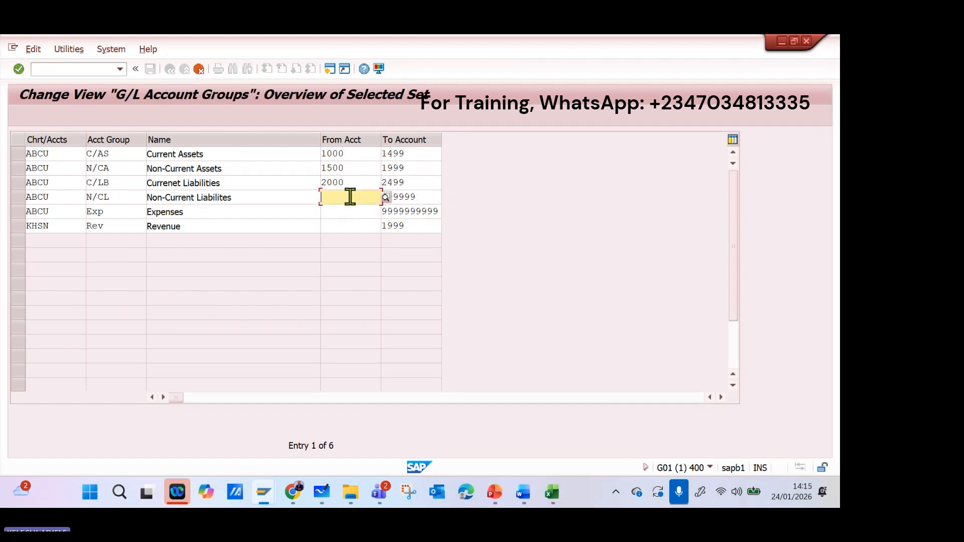
type("2500`")
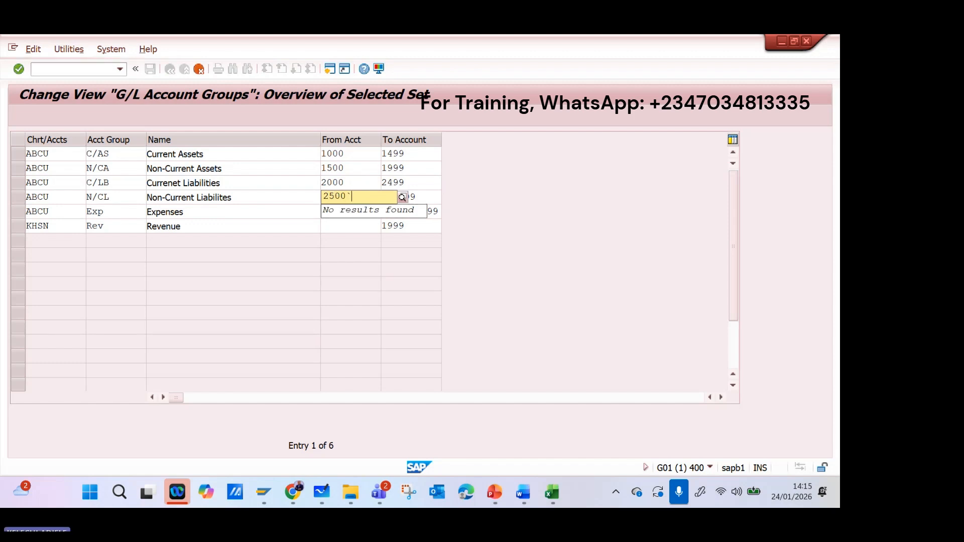
key("BackSpace")
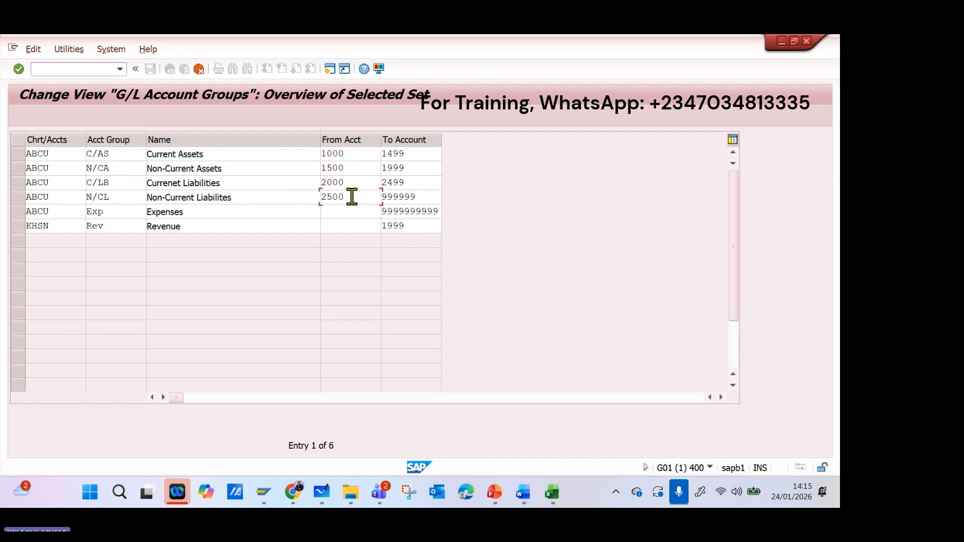
key("Tab")
type("25")
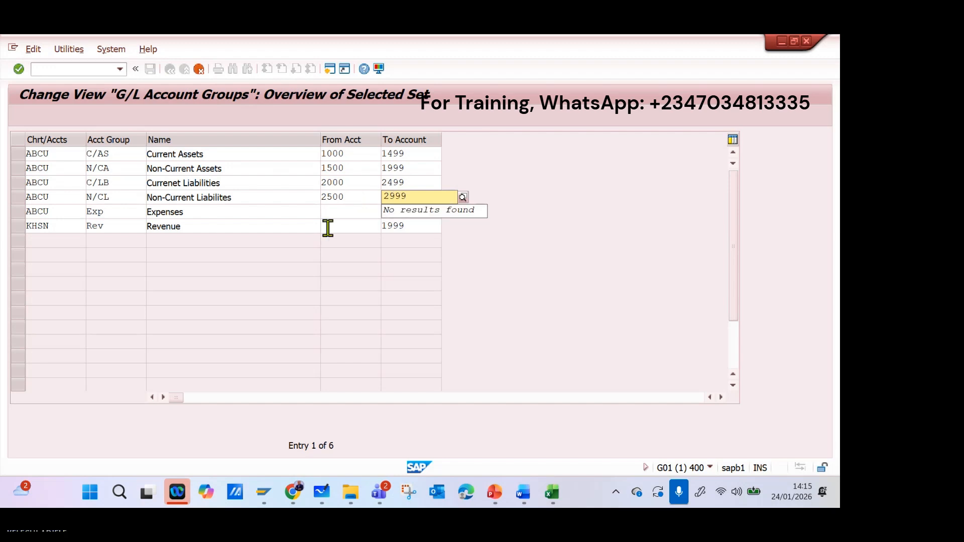
Set the account number range of the Revenue group from 3000 to 3999.
left_click(355, 214)
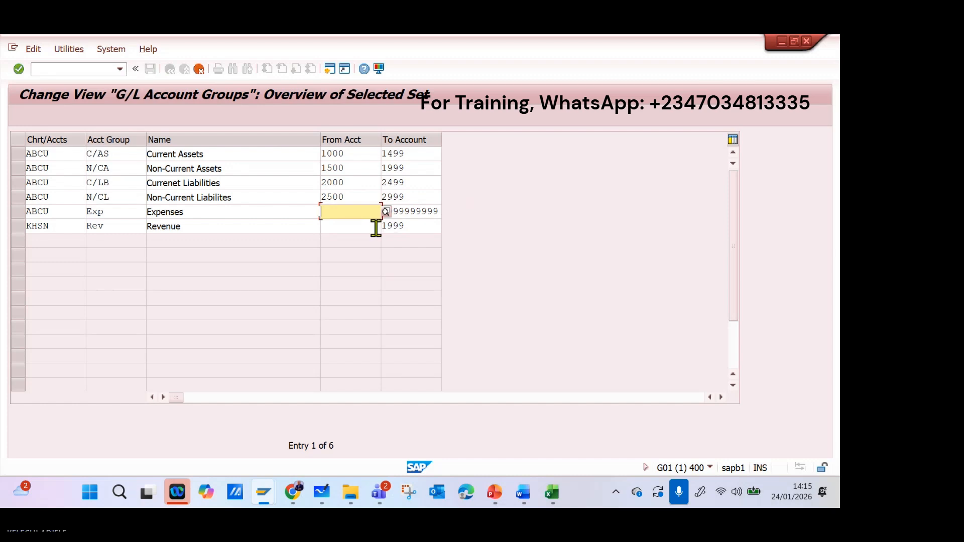
left_click(359, 228)
type("3000")
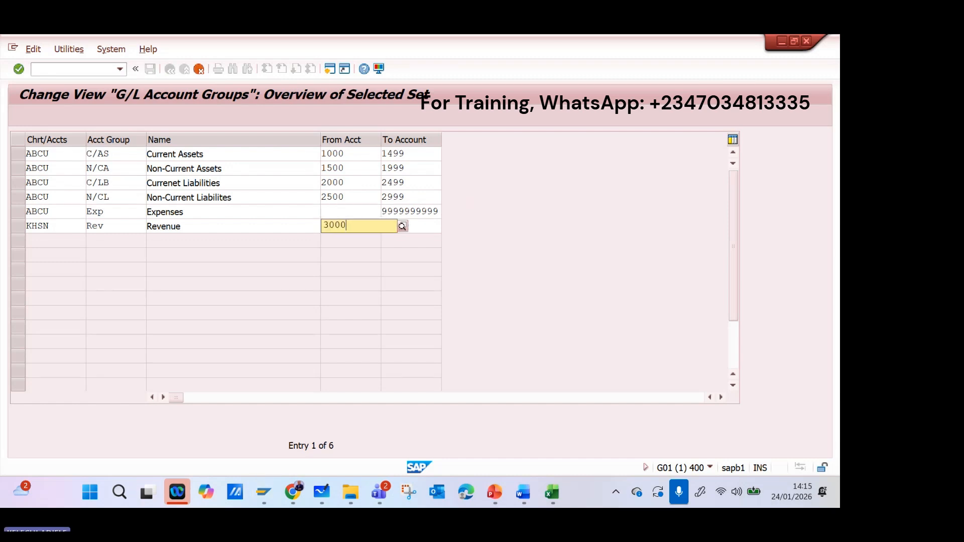
key("Tab")
type("399")
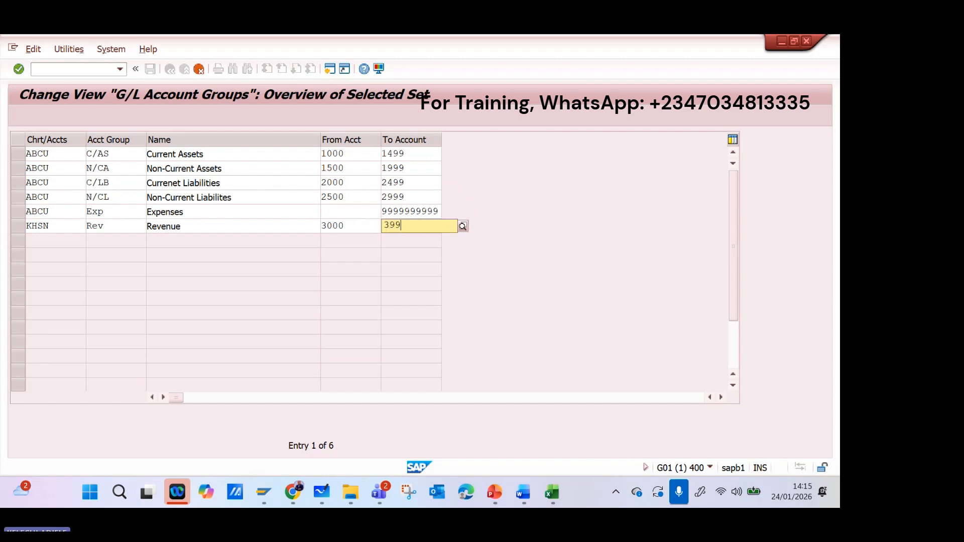
type("9")
Set the account number range of the Expenses group from 4000 to 4999.
left_click(327, 214)
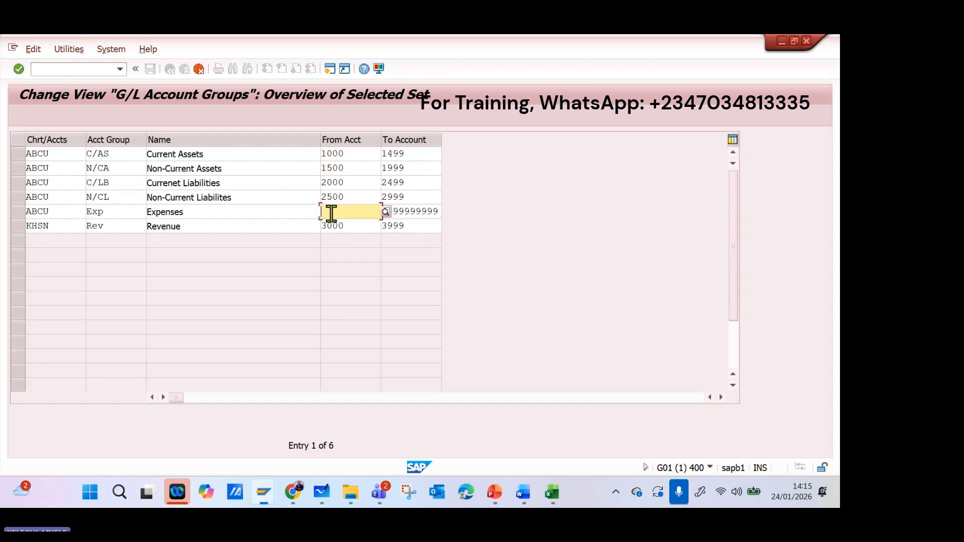
type("4000")
key("BackSpace")
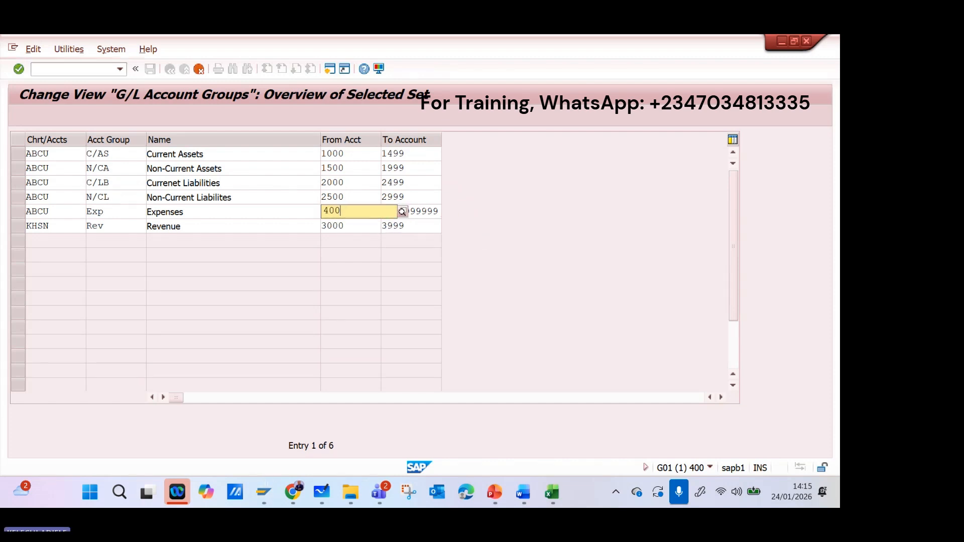
type("0")
key("Tab")
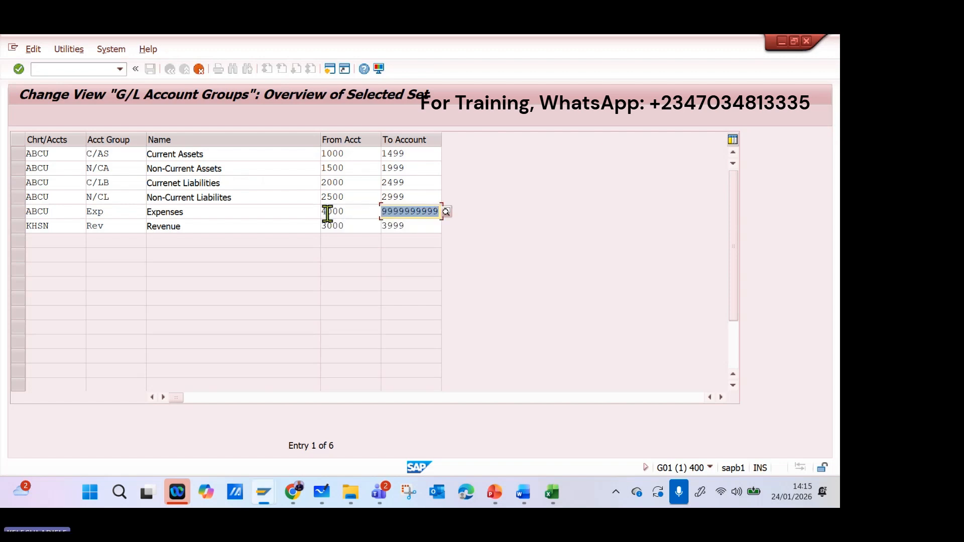
type("4")
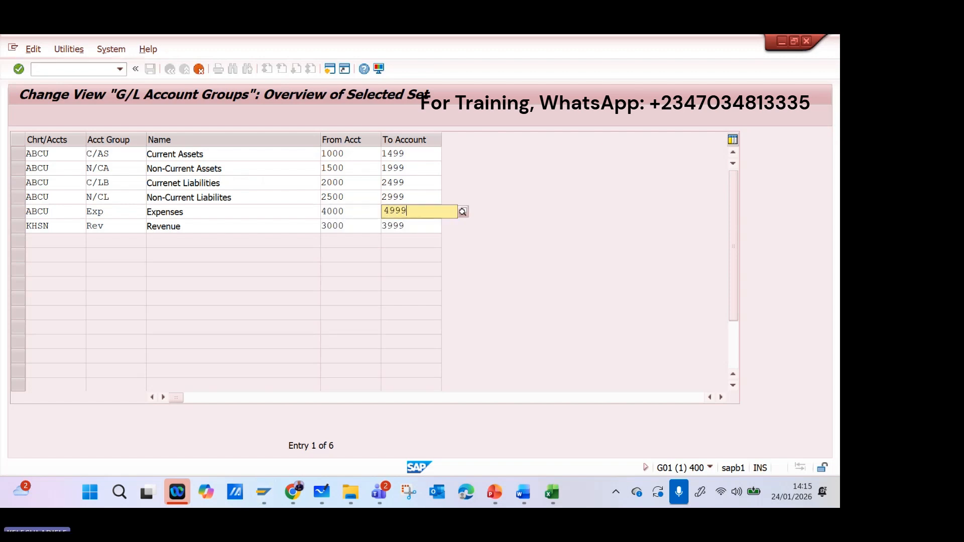
left_click(508, 286)
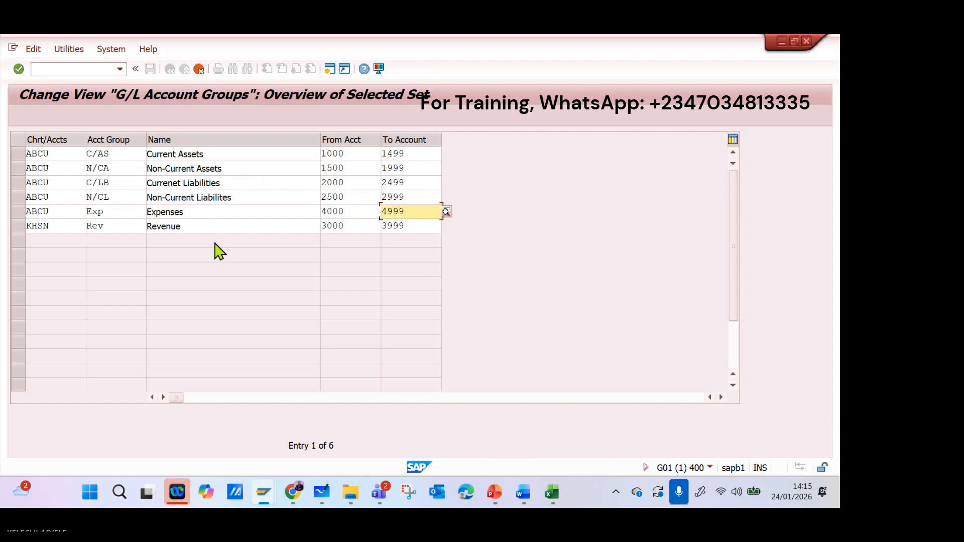
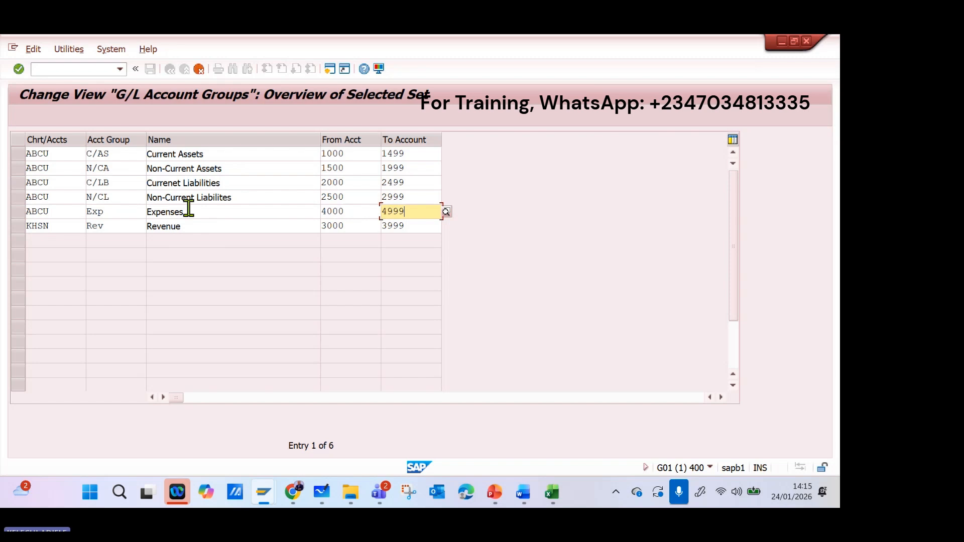
Validate the entered G/L account groups and save them, confirming the customizing request.
key("Return")
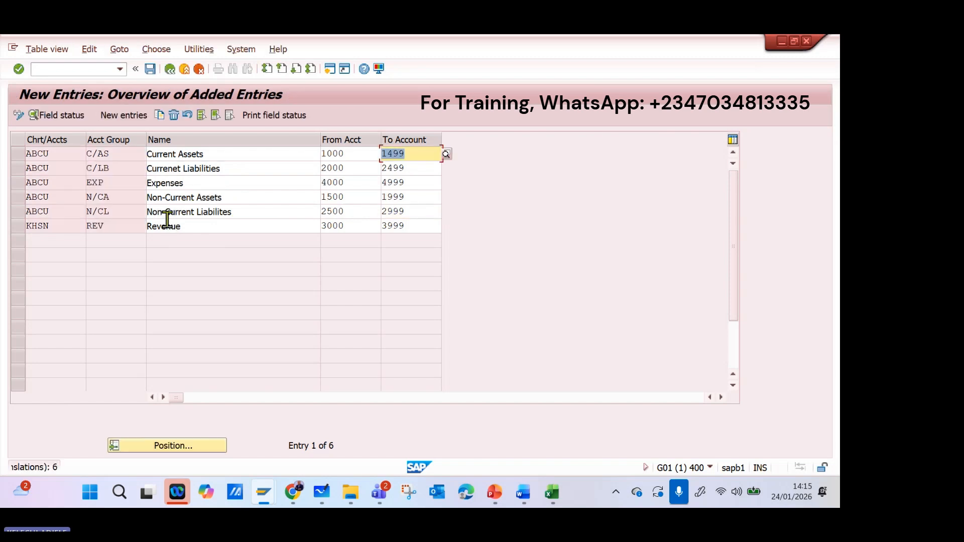
left_click(149, 69)
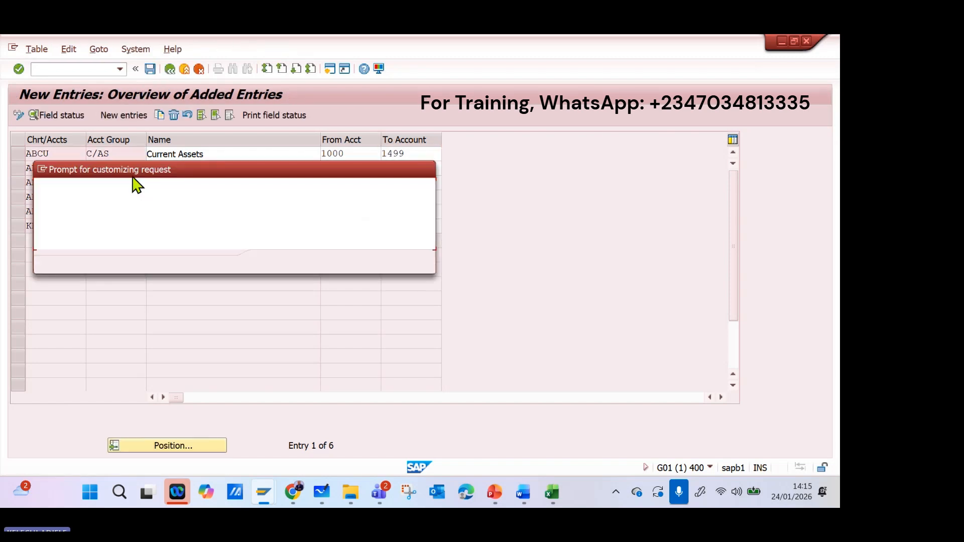
left_click(269, 263)
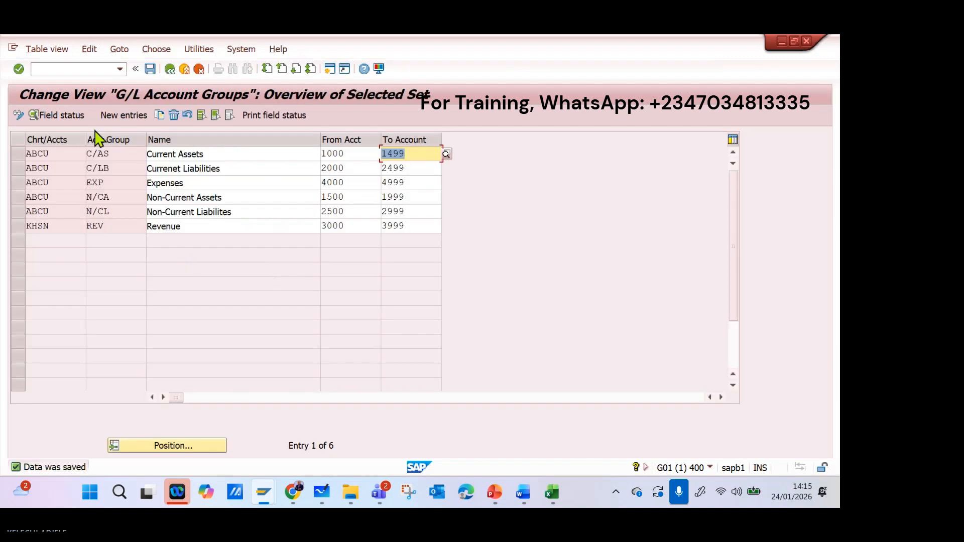
Add a new G/L account group CAP named Capital/Equity for chart of accounts ABCU.
left_click(124, 117)
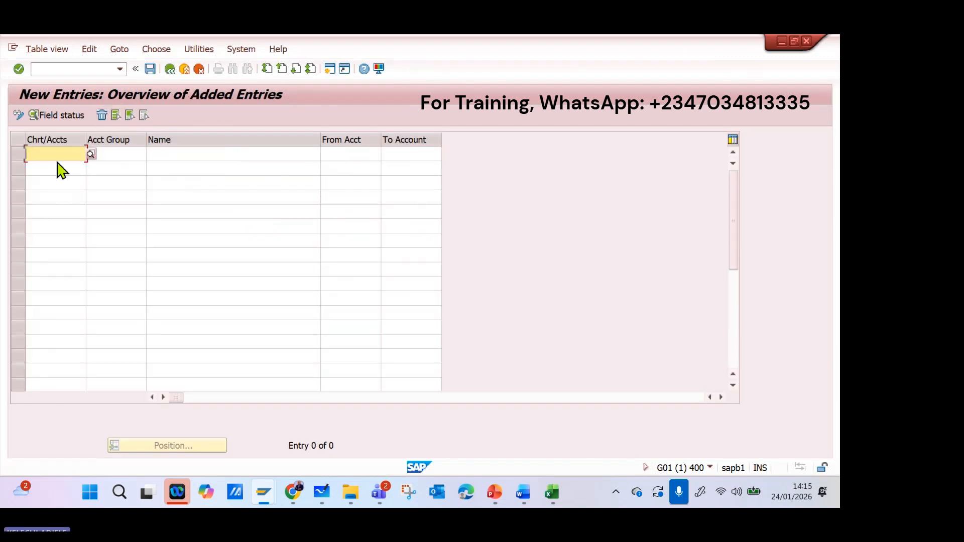
type("AB")
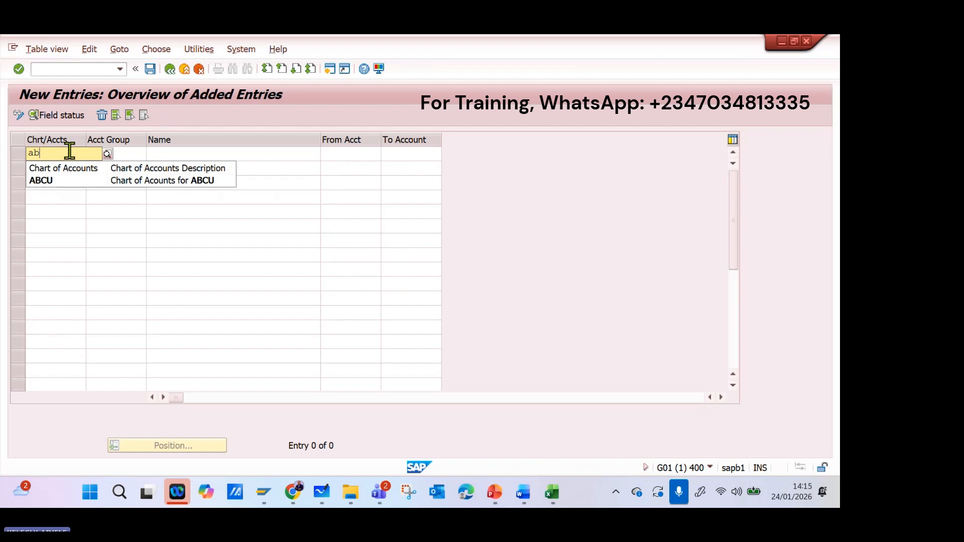
left_click(195, 186)
left_click(128, 154)
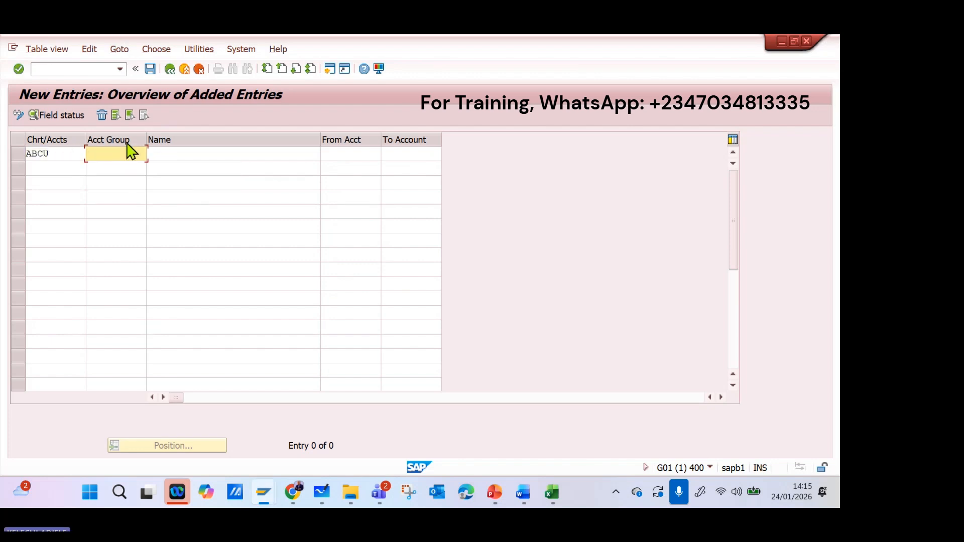
type("CAP")
key("Tab")
type("C")
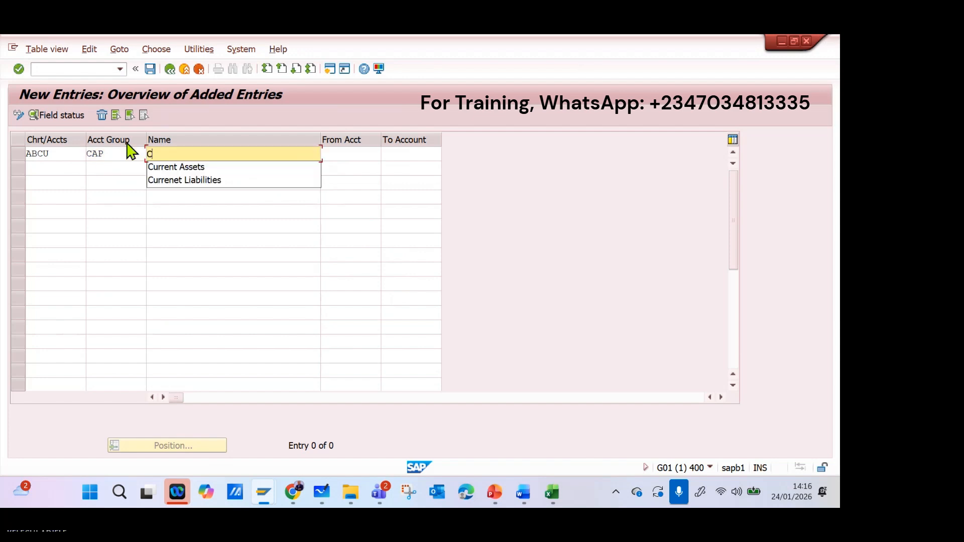
type("api")
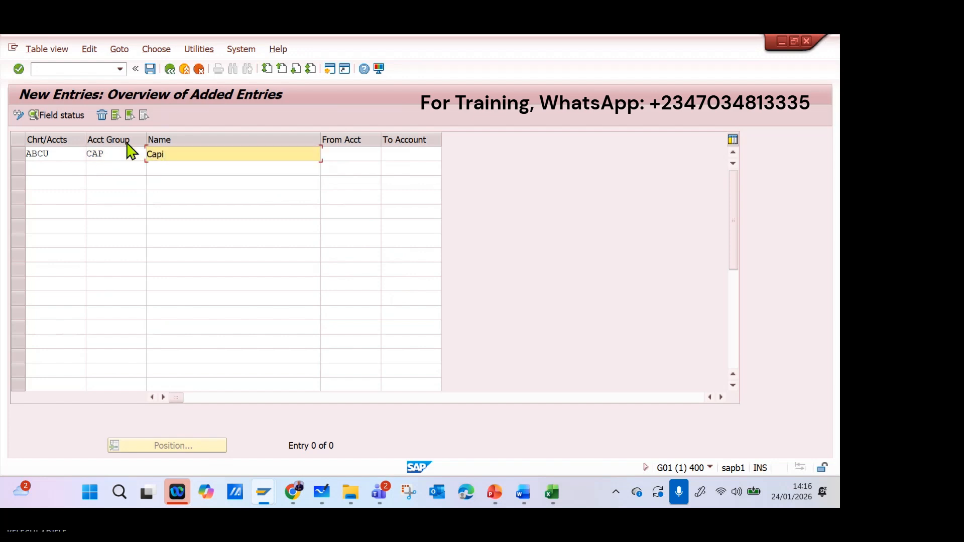
type("tal/Equity")
key("Tab")
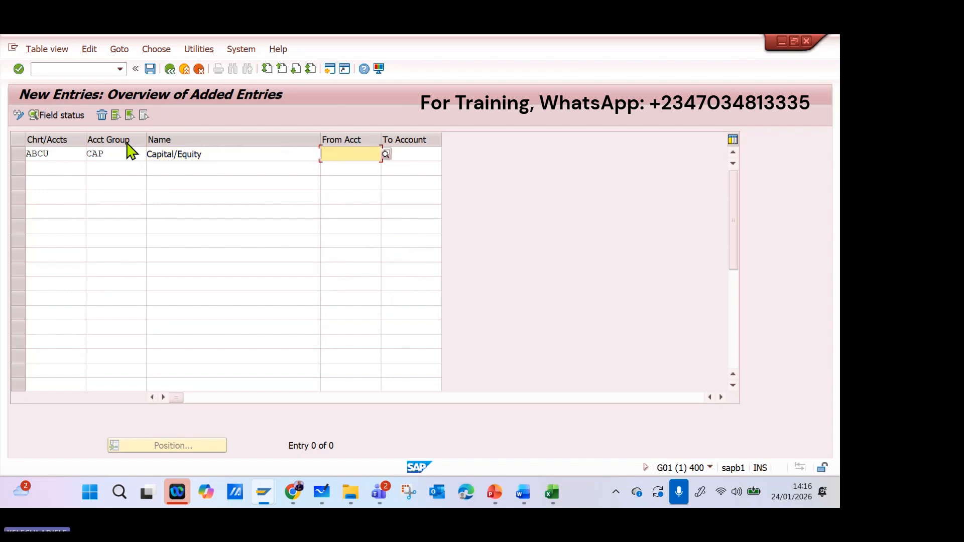
Set the account number range of the Capital/Equity group from 5000 to 5999.
type("5000")
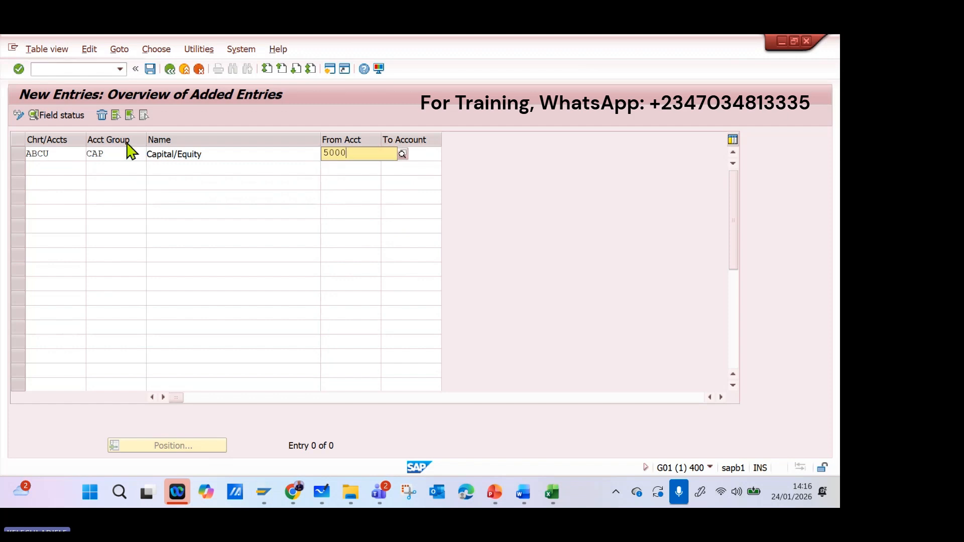
key("Tab")
type("599")
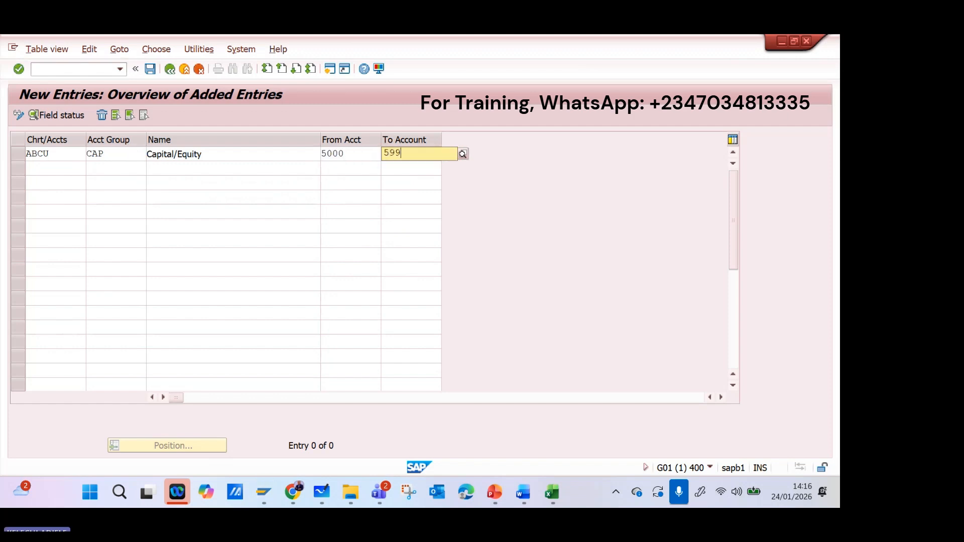
type("9")
Add an account group RTEN named Retained Earnings for chart of accounts ABCU below the Capital/Equity row.
left_click(33, 166)
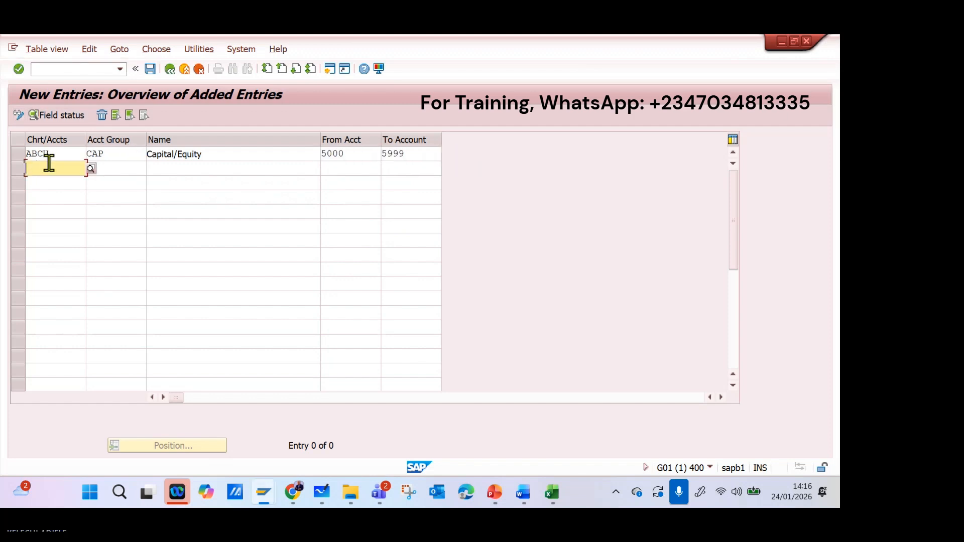
type("abu")
key("BackSpace")
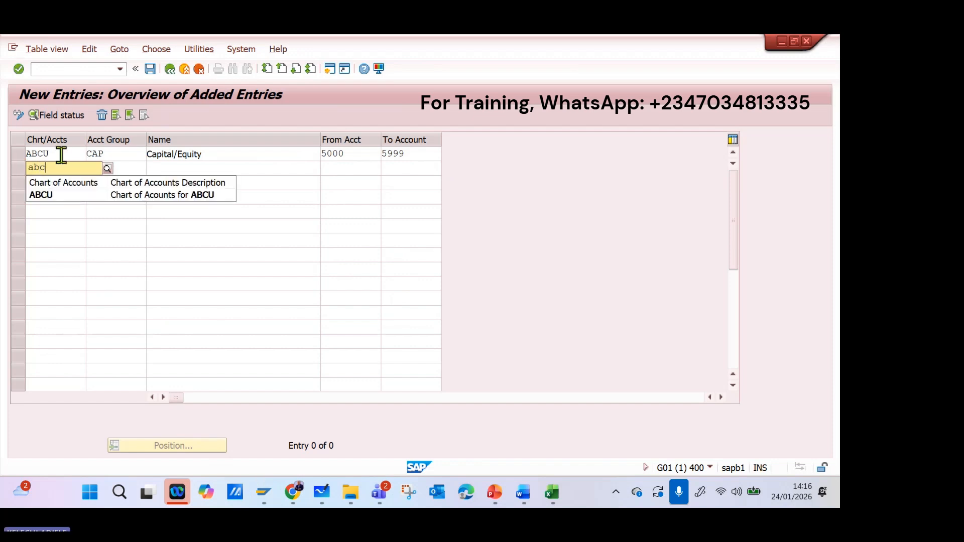
left_click(103, 197)
left_click(135, 171)
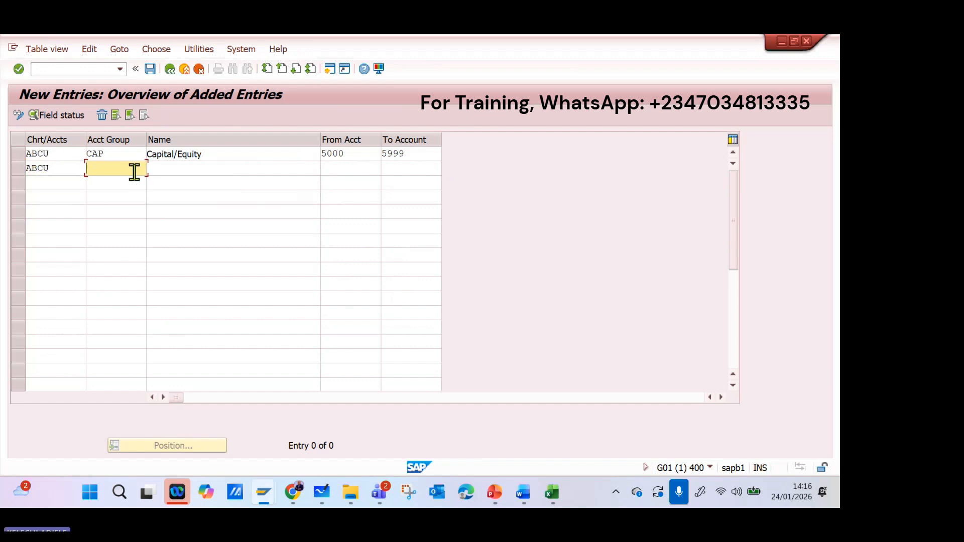
type("RTEN")
key("Tab")
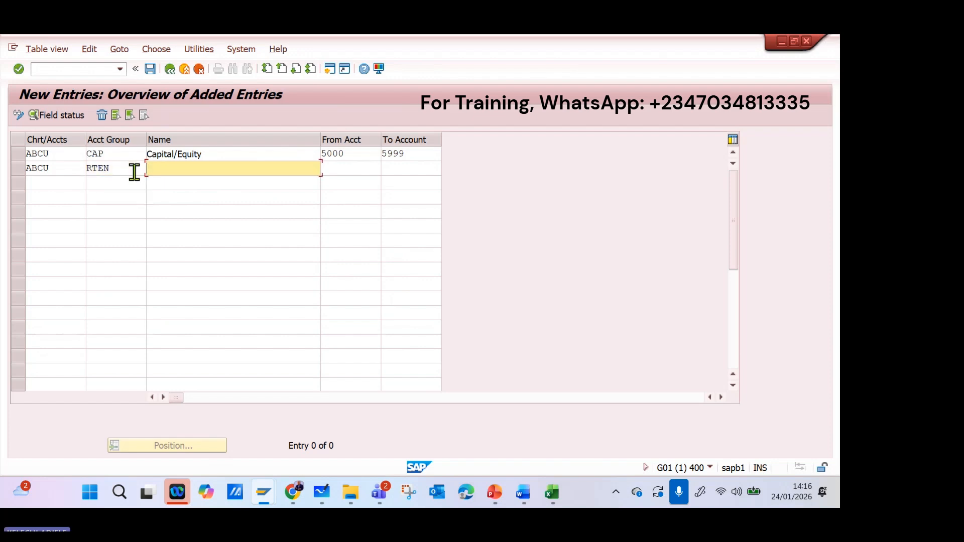
type("Re")
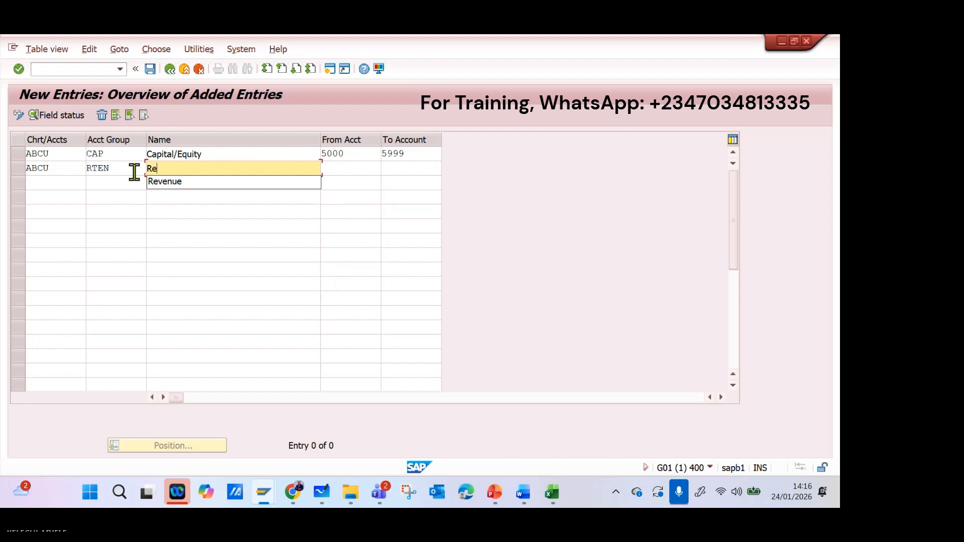
type("ta")
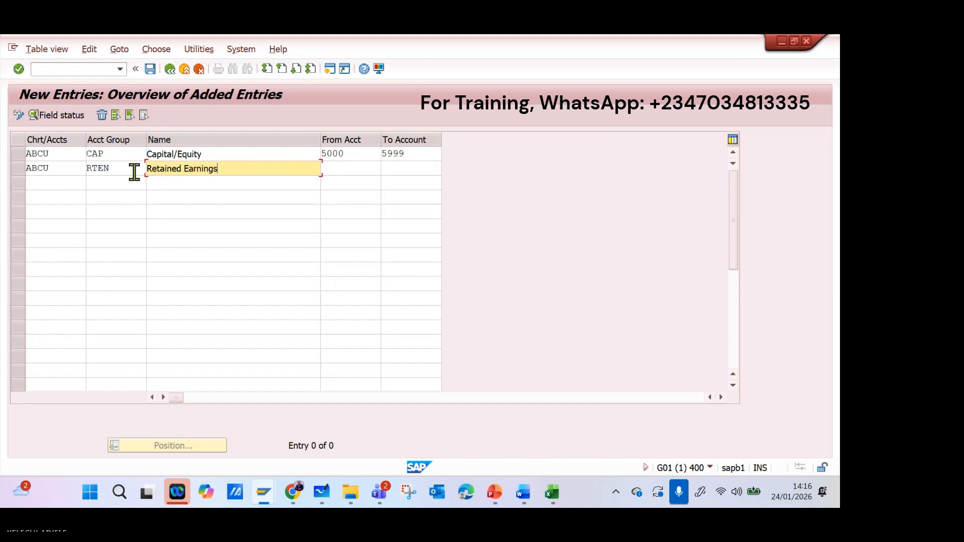
type("ined Earnings")
key("Tab")
Set the Retained Earnings group's account number range from 6000 to 6999 and save the new entries.
type("60")
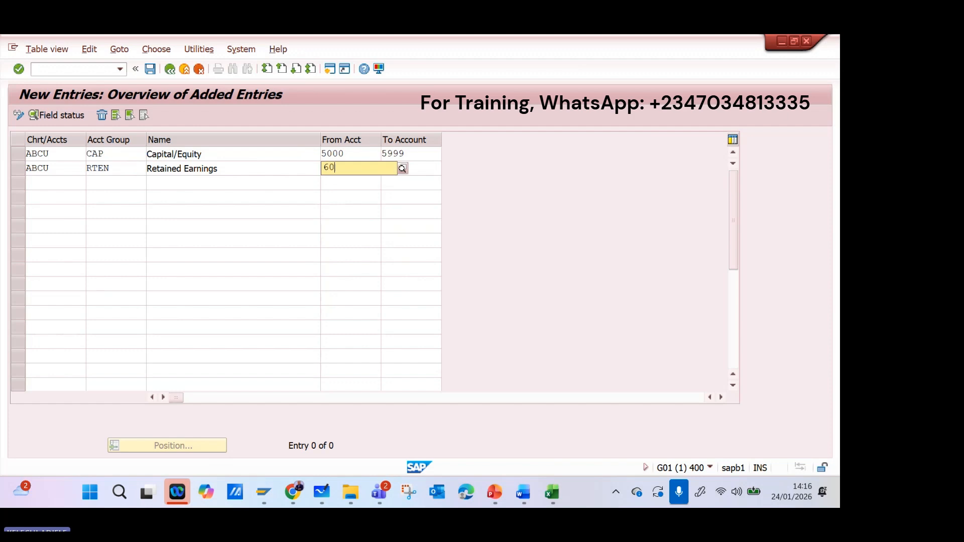
type("00")
key("Tab")
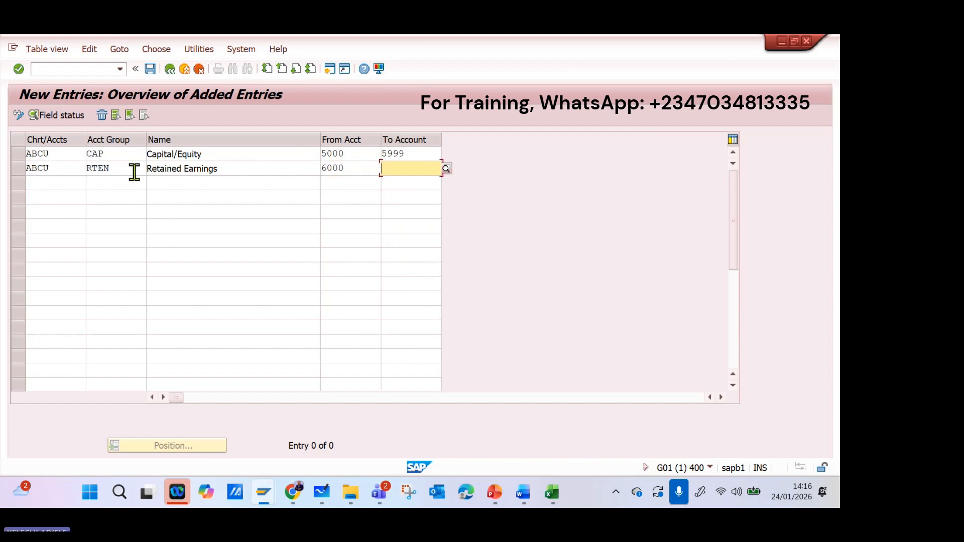
type("6999")
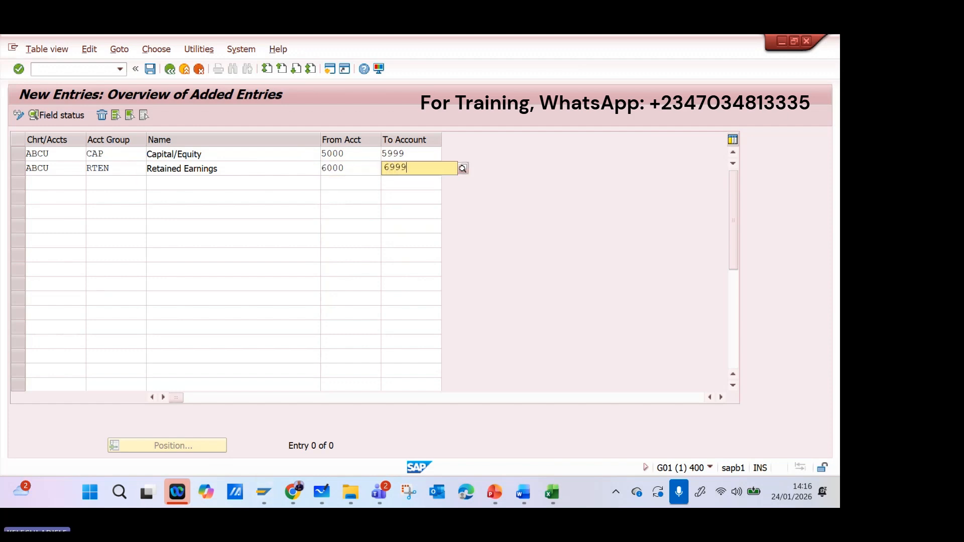
key("Return")
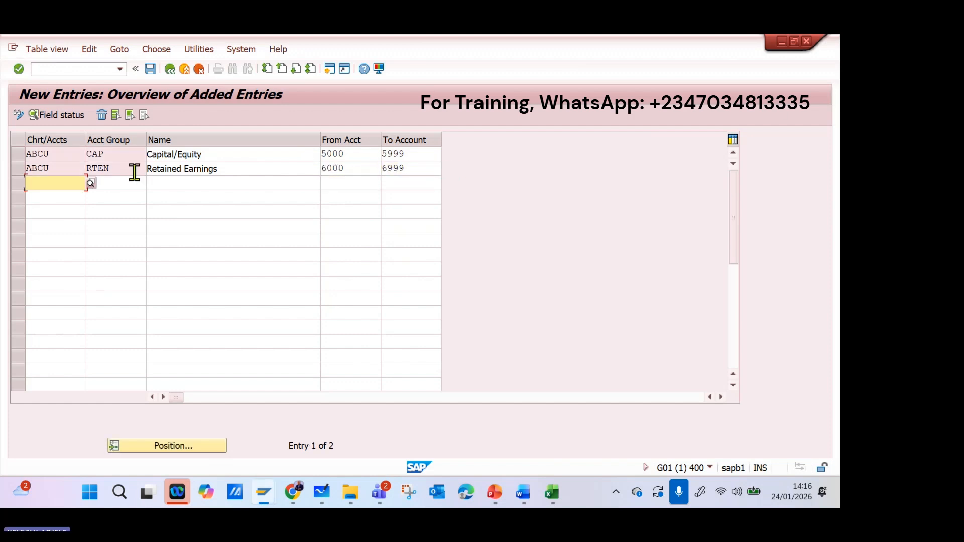
left_click(150, 69)
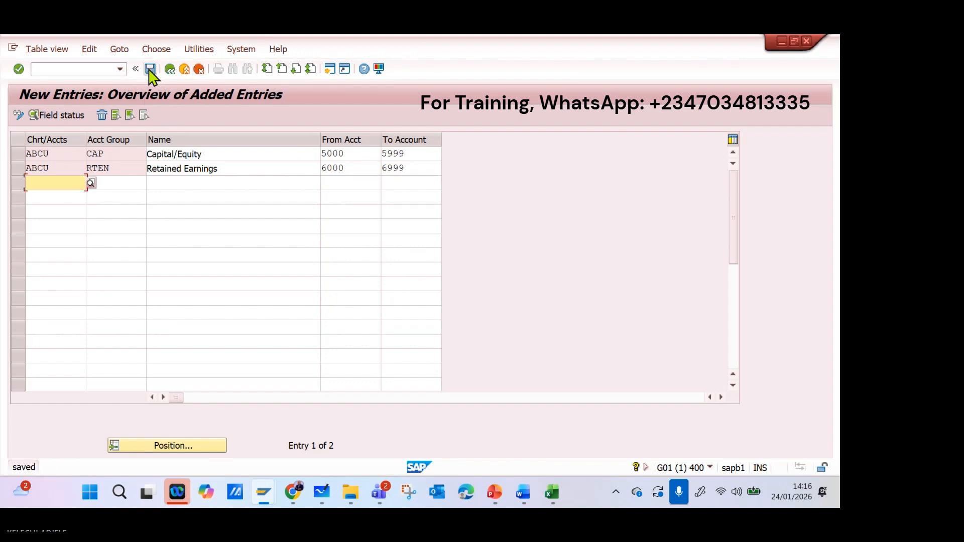
Return to the account groups overview and position the list at chart of accounts ABCU.
left_click(170, 69)
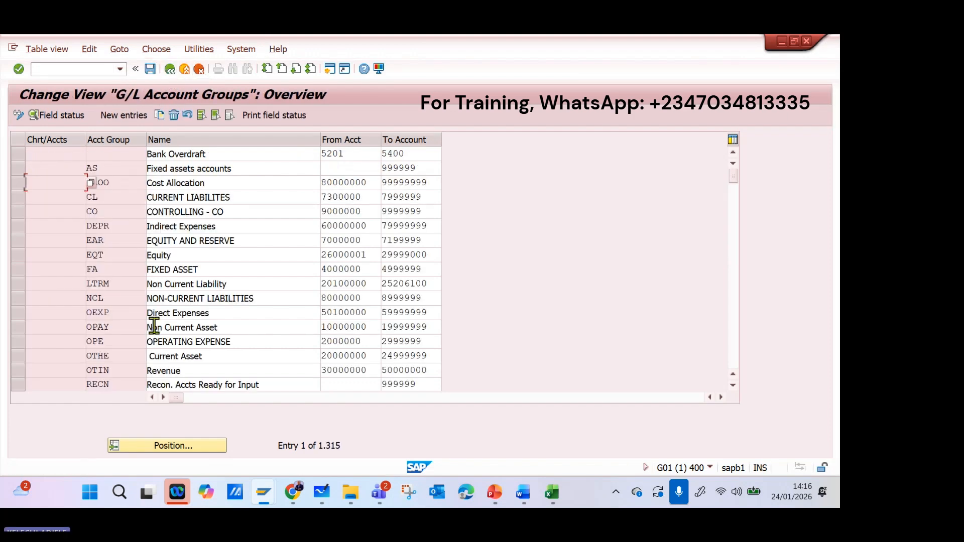
left_click(178, 446)
mouse_move(178, 489)
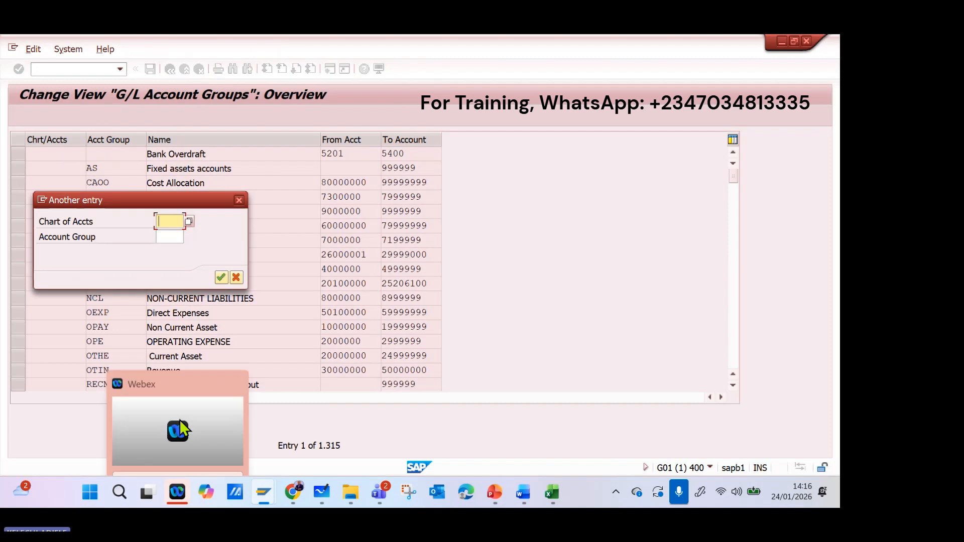
type("abcu")
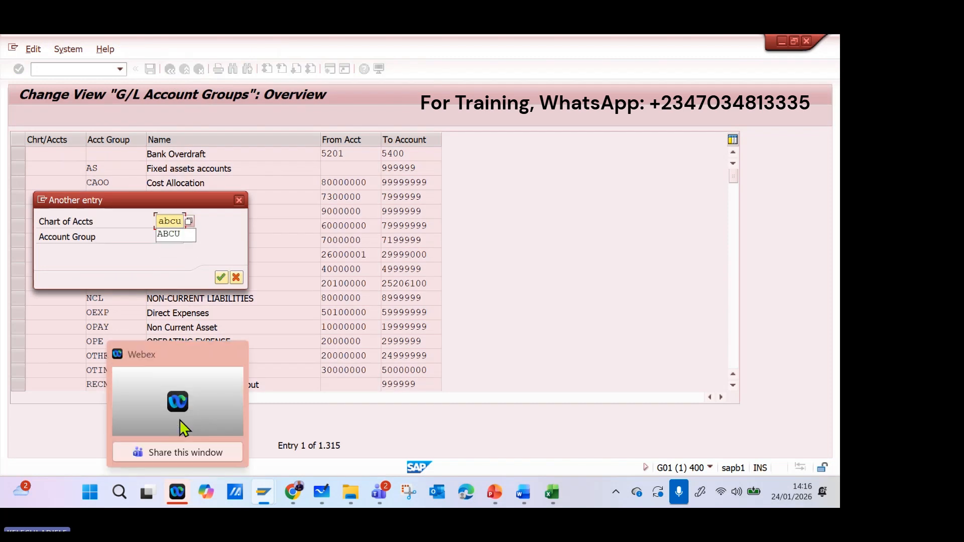
key("Return")
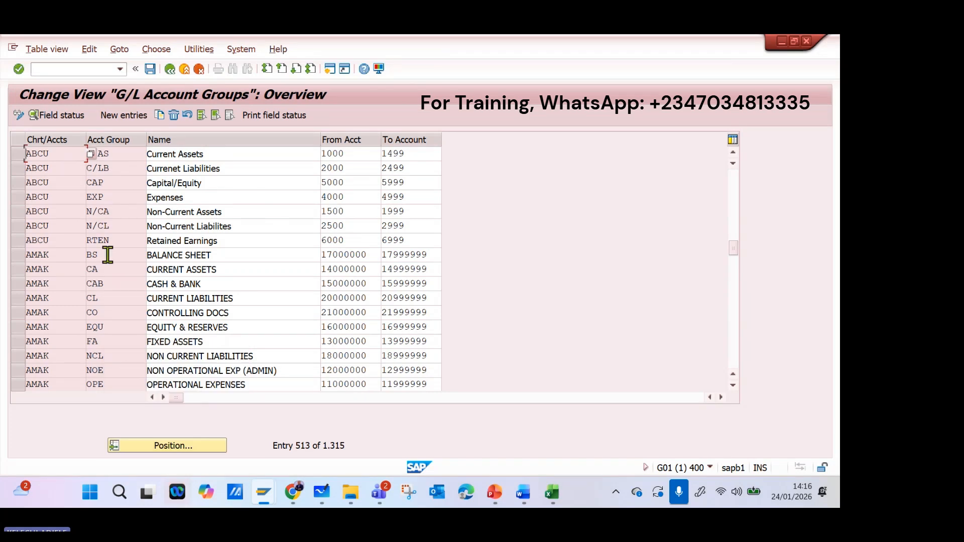
Select all ABCU account groups from Current Assets to Retained Earnings and save the data.
left_click(17, 157)
left_click_drag(15, 171, 15, 246)
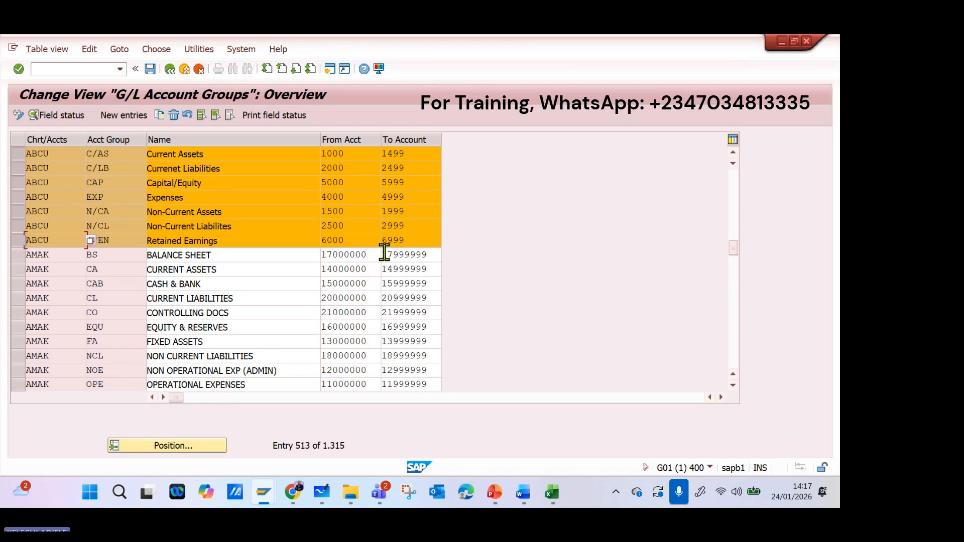
left_click(150, 69)
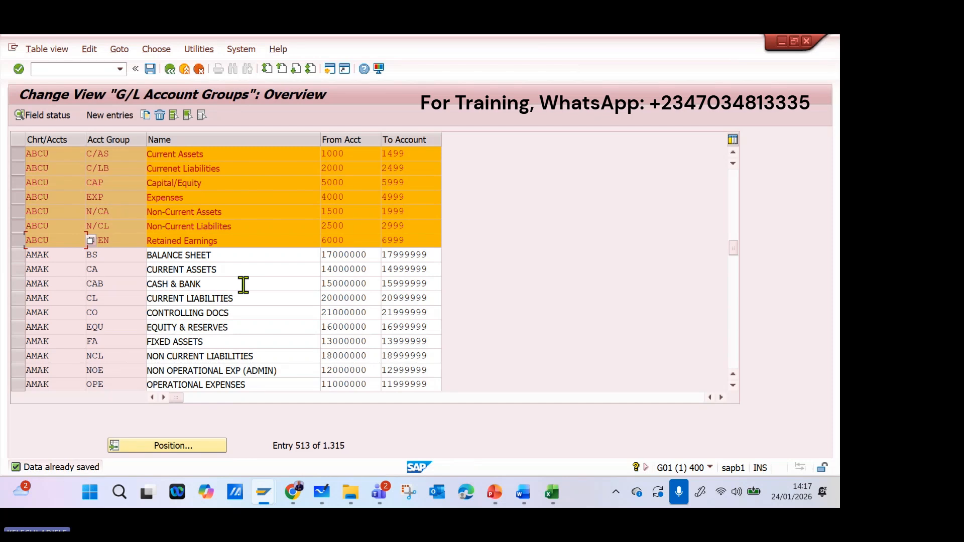
Capture the view title and selected ABCU account groups with Snipping Tool, and switch to the Excel configuration workbook.
left_click(403, 504)
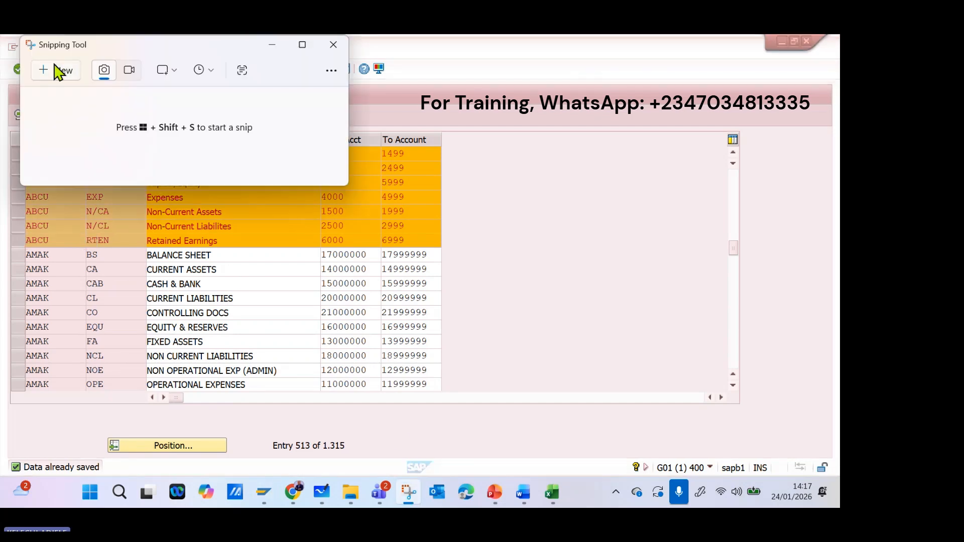
left_click(52, 70)
left_click_drag(10, 83, 451, 259)
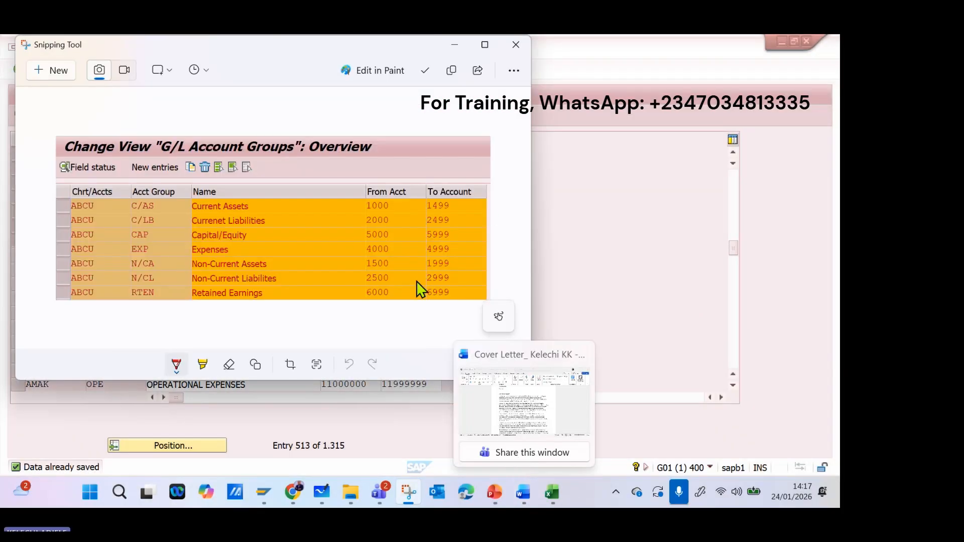
left_click(553, 496)
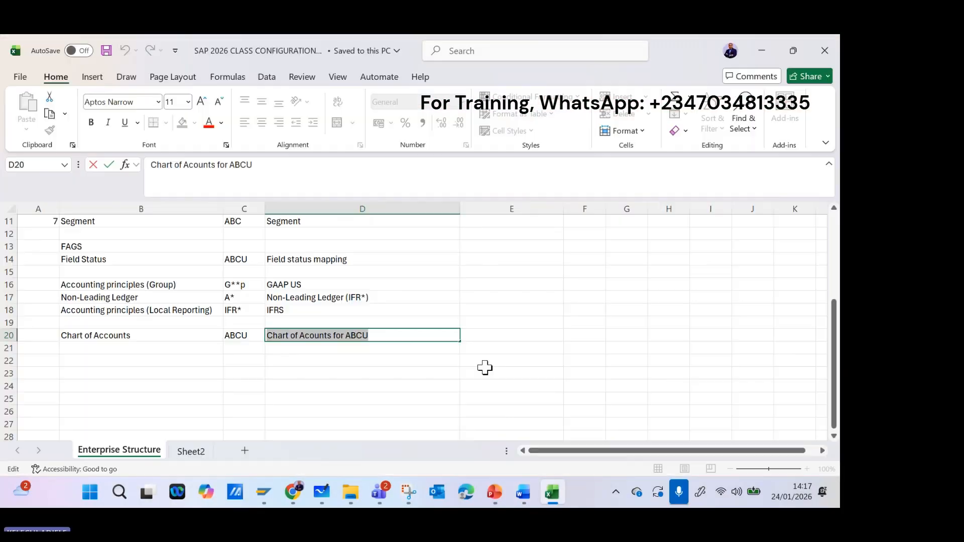
Try placing the captured image inside cell F14 and undo the paste.
left_click(599, 259)
right_click(599, 259)
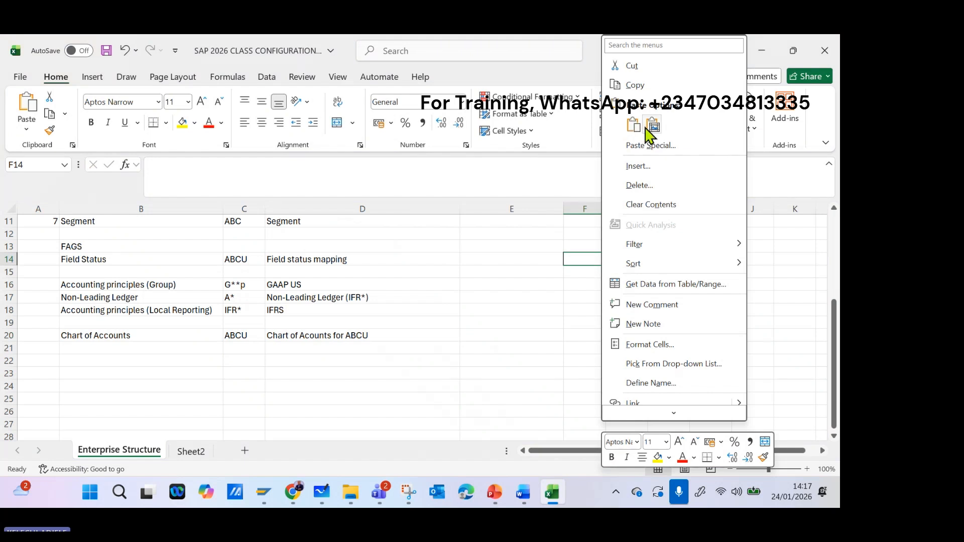
left_click(644, 125)
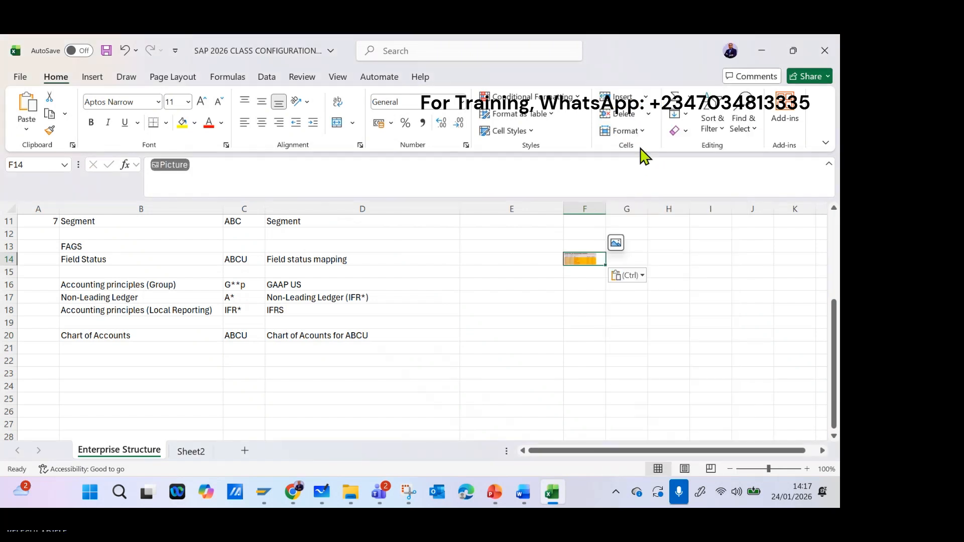
left_click(126, 50)
Paste the captured account groups image over the sheet at cell E12, beside the configuration list.
right_click(560, 233)
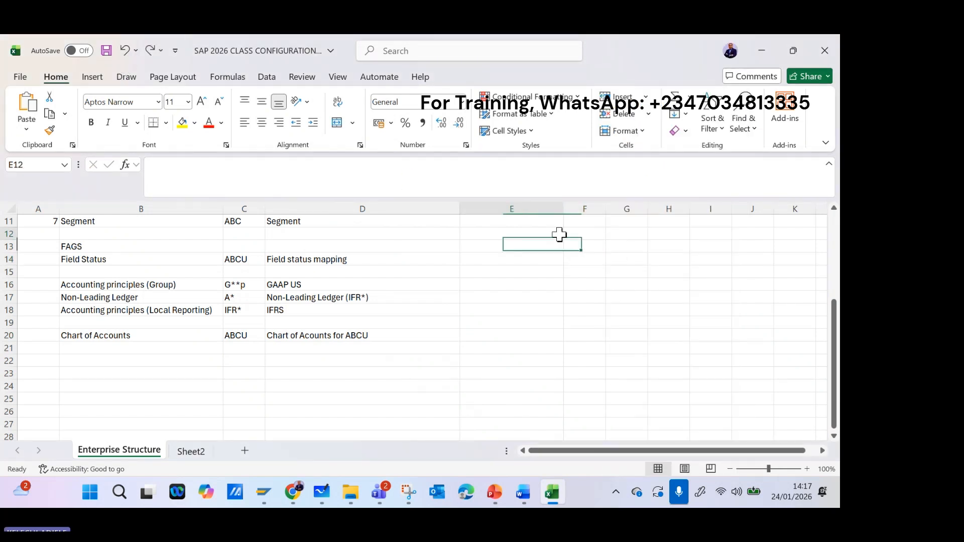
left_click(591, 185)
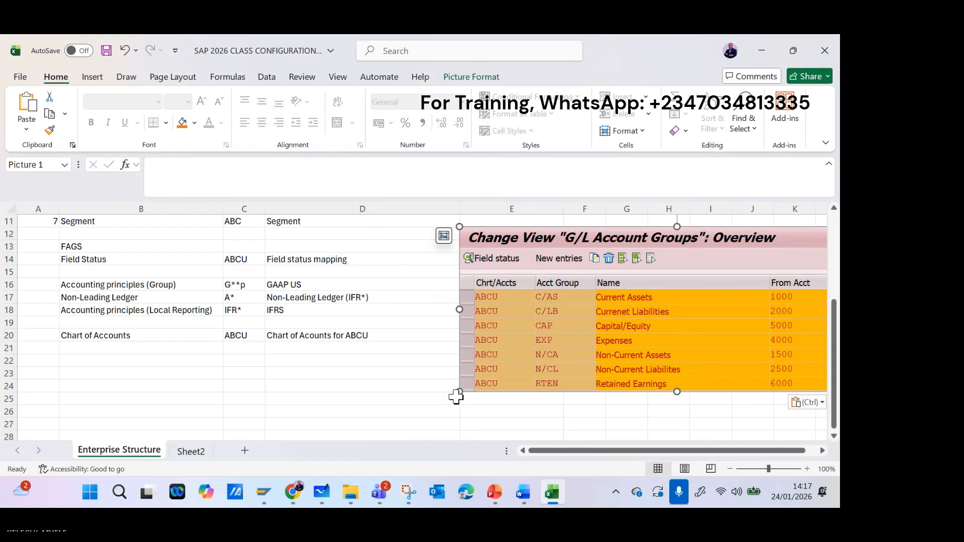
Shrink the pasted account groups picture and position it over columns E to J, beside the configuration list.
left_click_drag(456, 394, 598, 340)
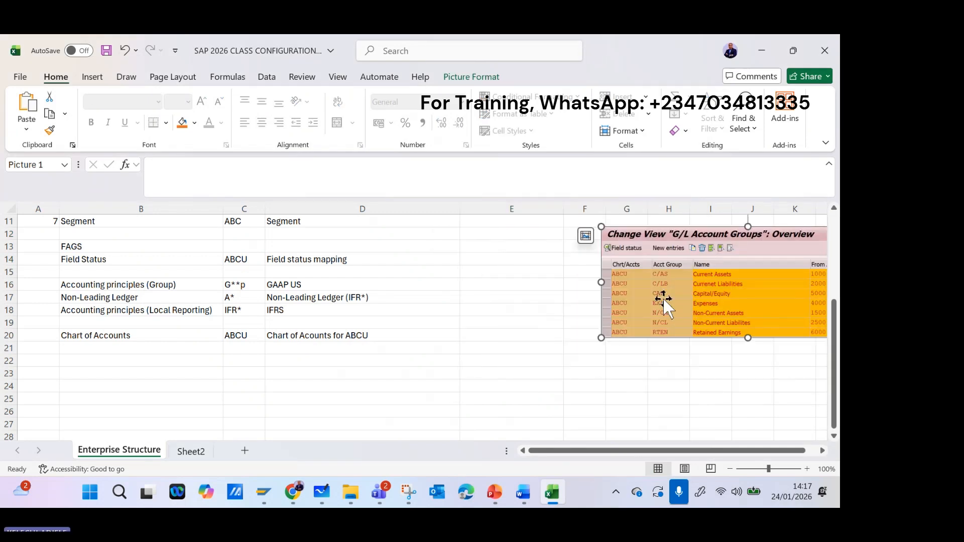
left_click_drag(662, 297, 550, 294)
left_click(494, 385)
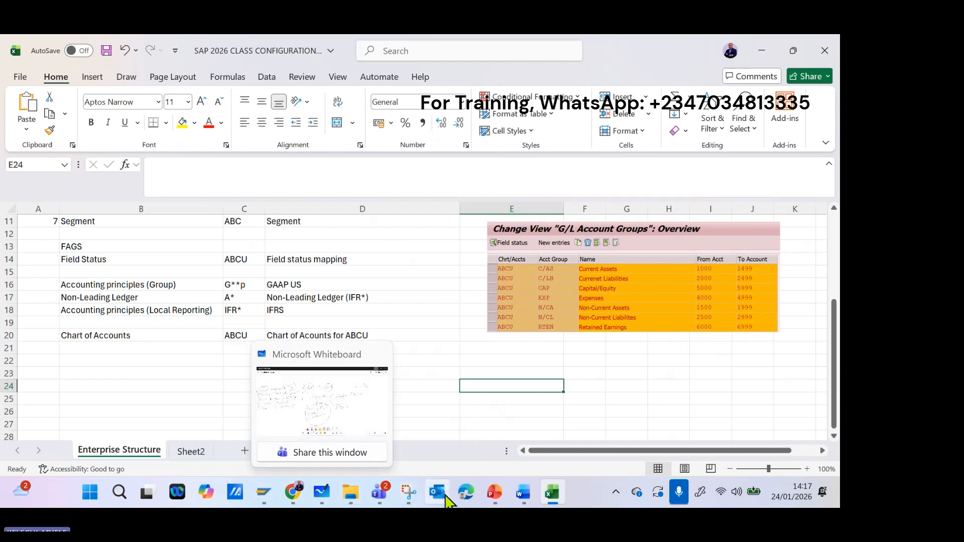
Switch to Microsoft Whiteboard, handwrite a short note above the Chart of Accounts heading, and minimize the board.
mouse_move(289, 497)
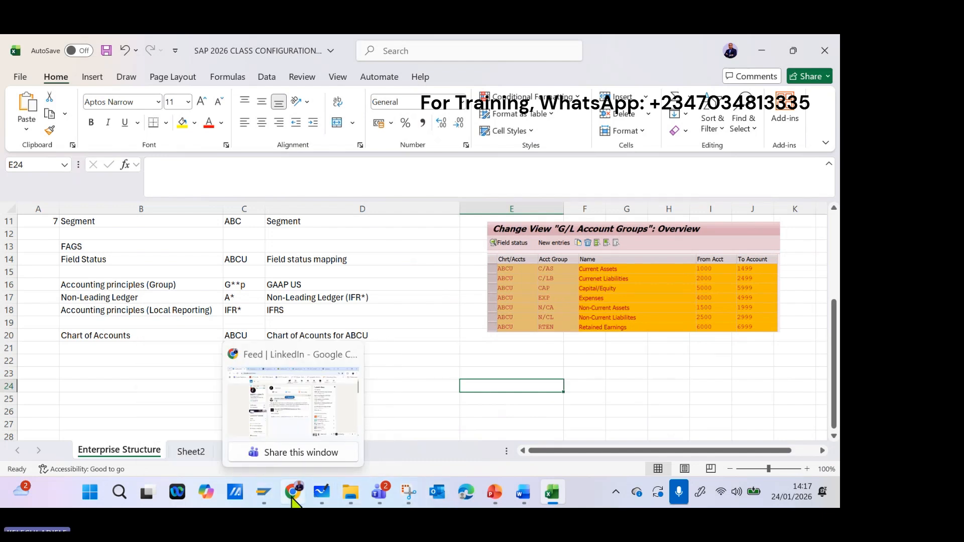
left_click(322, 493)
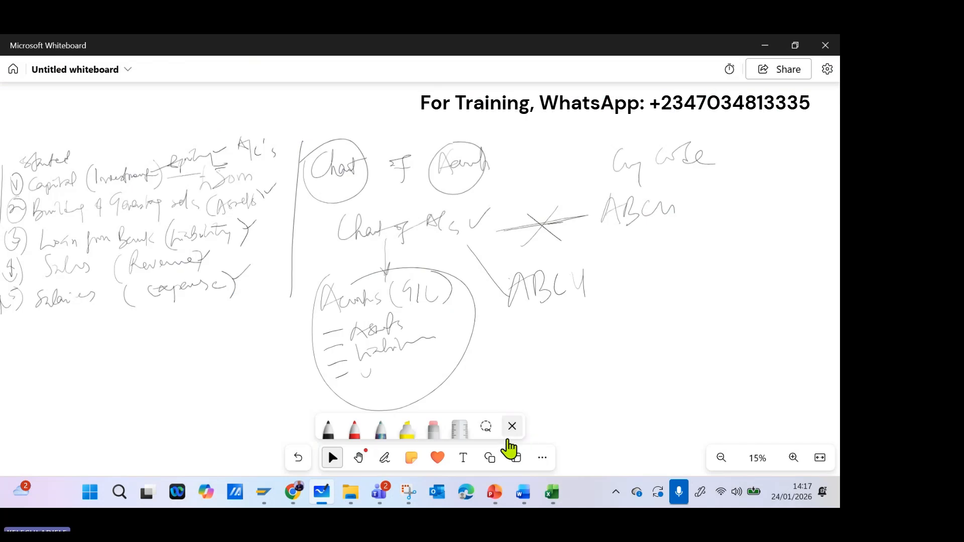
scroll(420, 278, "left", 3)
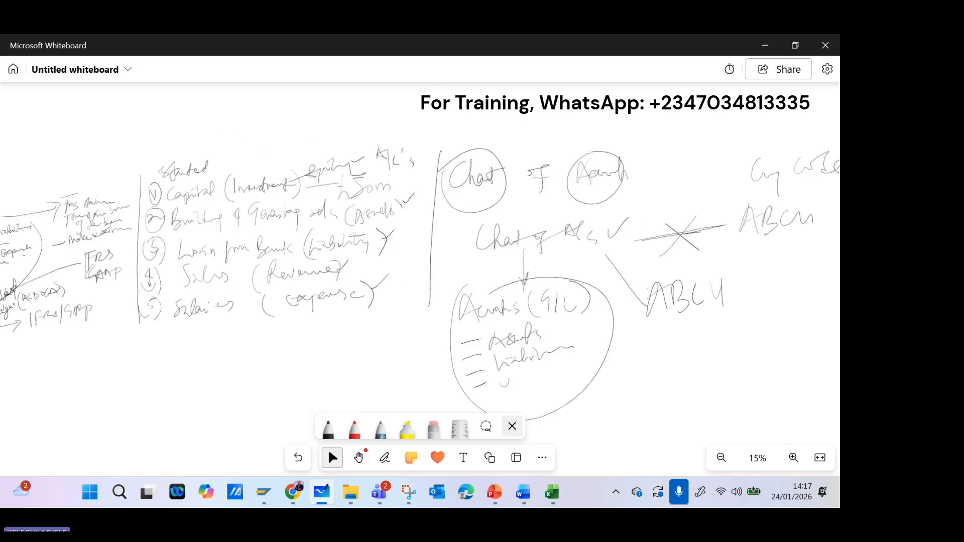
left_click_drag(419, 123, 436, 155)
mouse_move(426, 122)
left_mouse_down()
mouse_move(424, 139)
mouse_move(487, 109)
mouse_move(588, 107)
left_mouse_up()
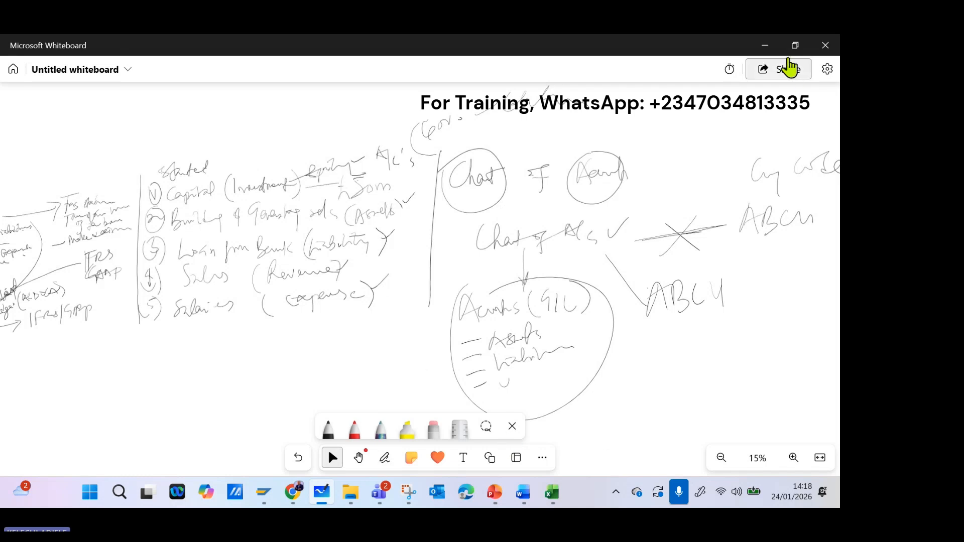
left_click(765, 45)
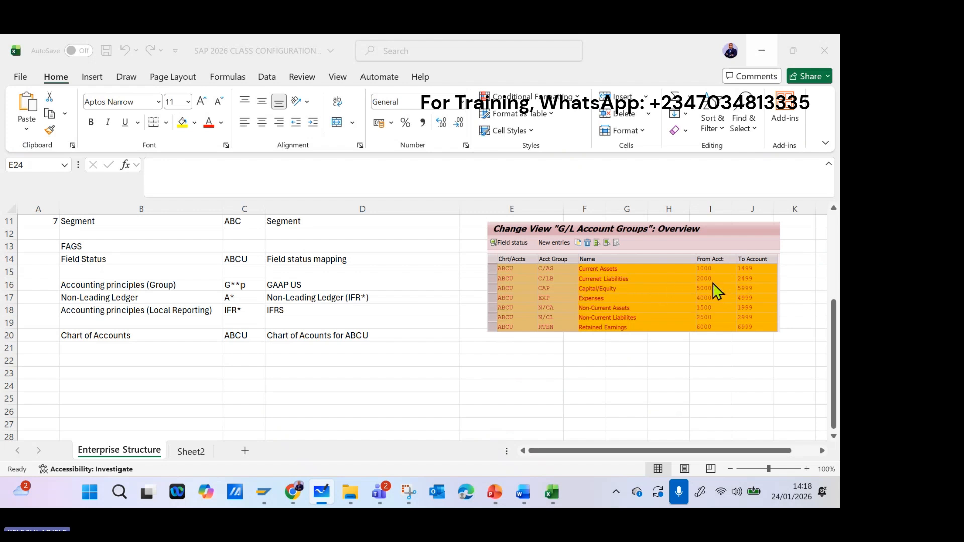
Switch to SAP and leave the G/L account groups overview for the IMG structure.
left_click(304, 495)
left_click(296, 497)
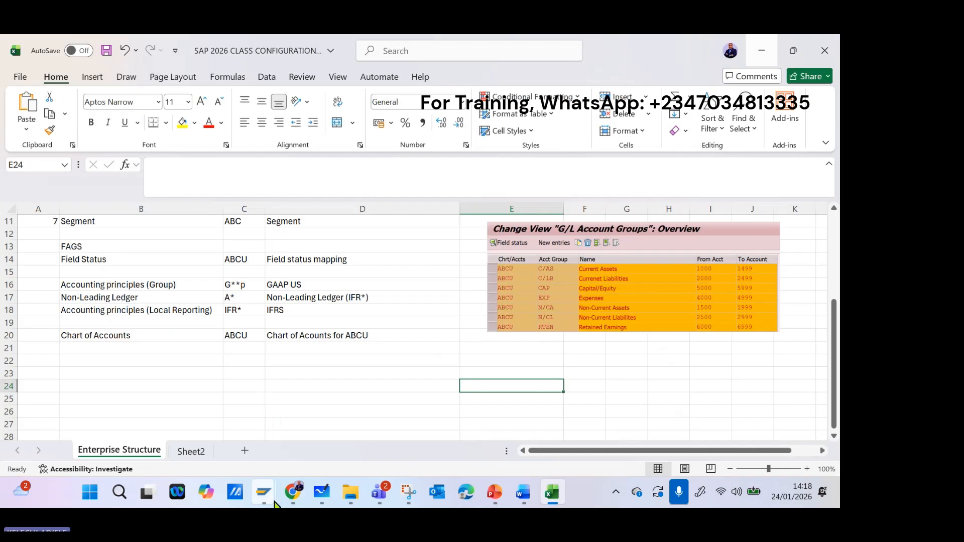
mouse_move(273, 502)
left_click(276, 430)
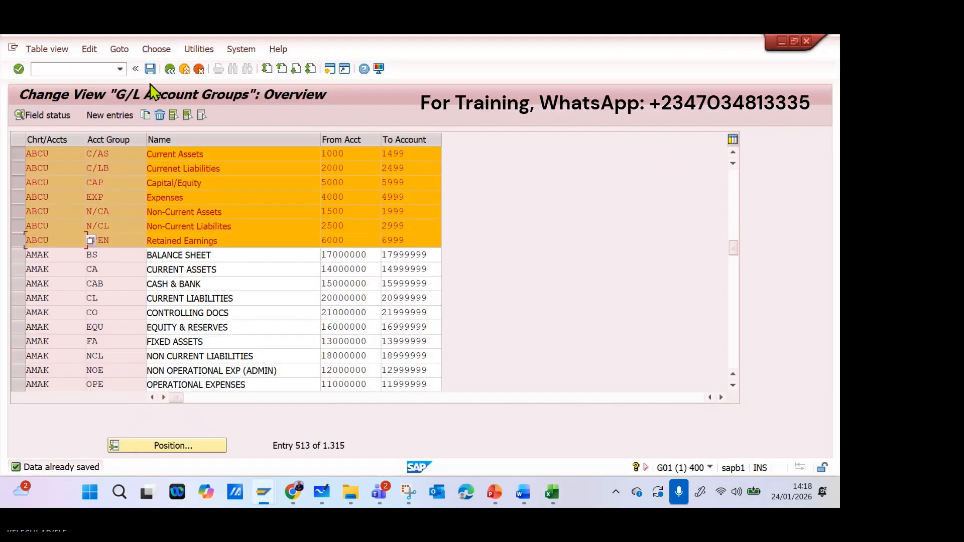
left_click(140, 69)
left_click(36, 70)
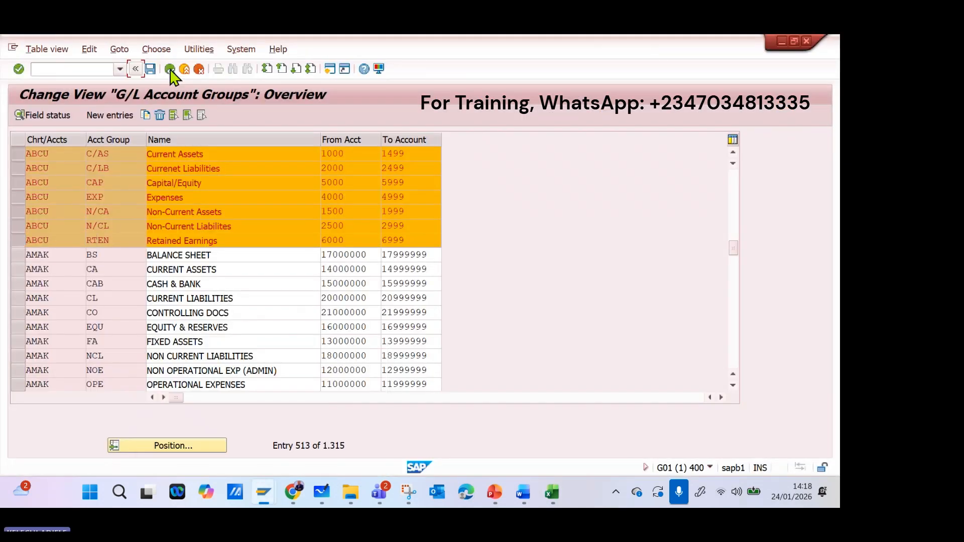
left_click(170, 70)
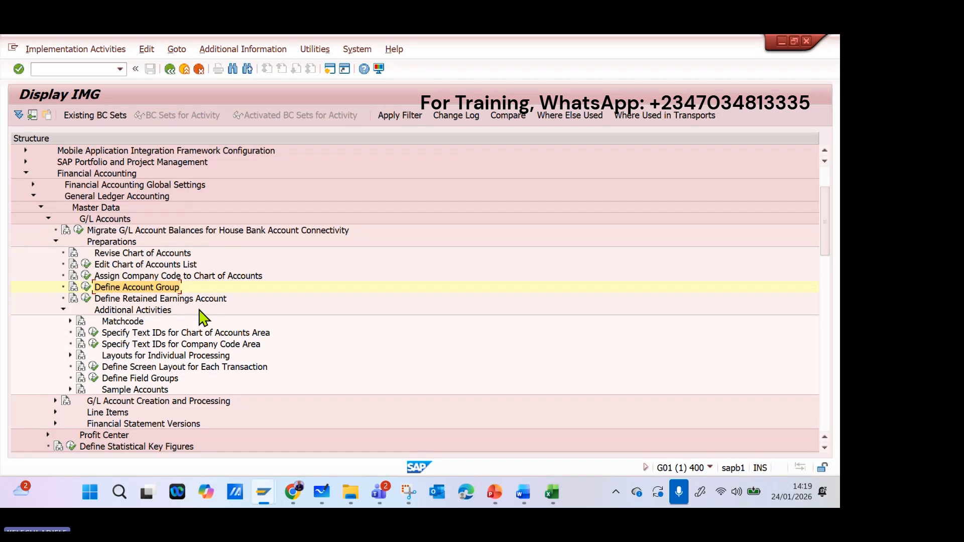
Open Define Retained Earnings Account for chart of accounts ABCU and enter X as the P&L statement account type.
left_click(86, 299)
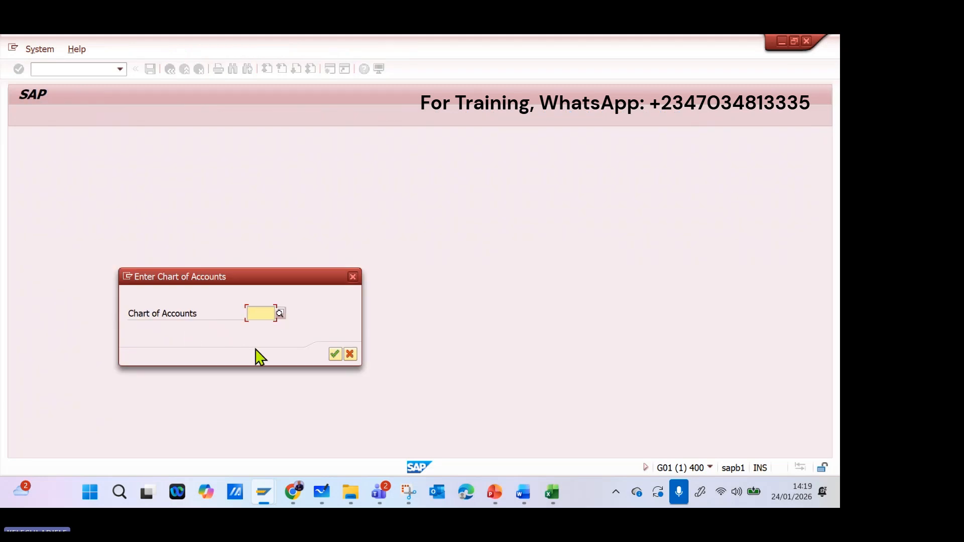
type("ab")
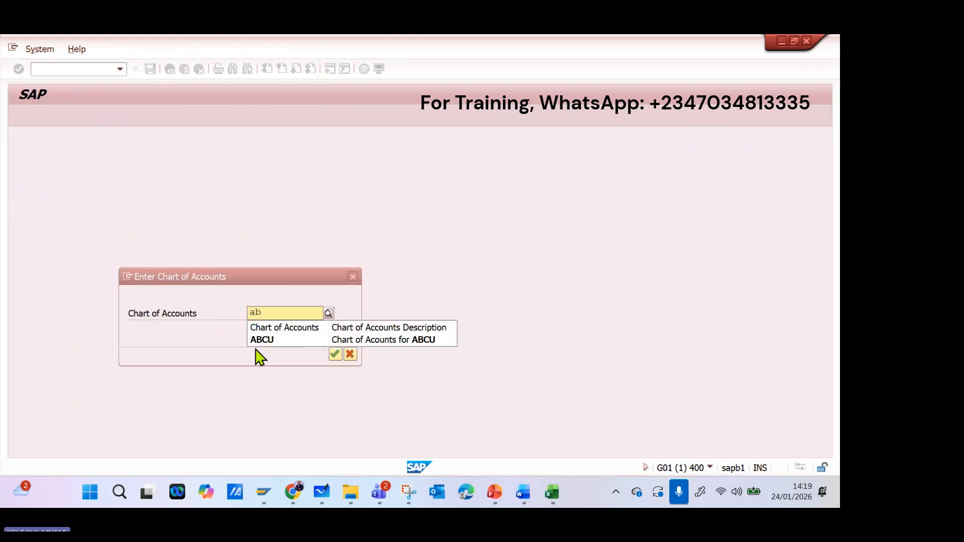
left_click(293, 342)
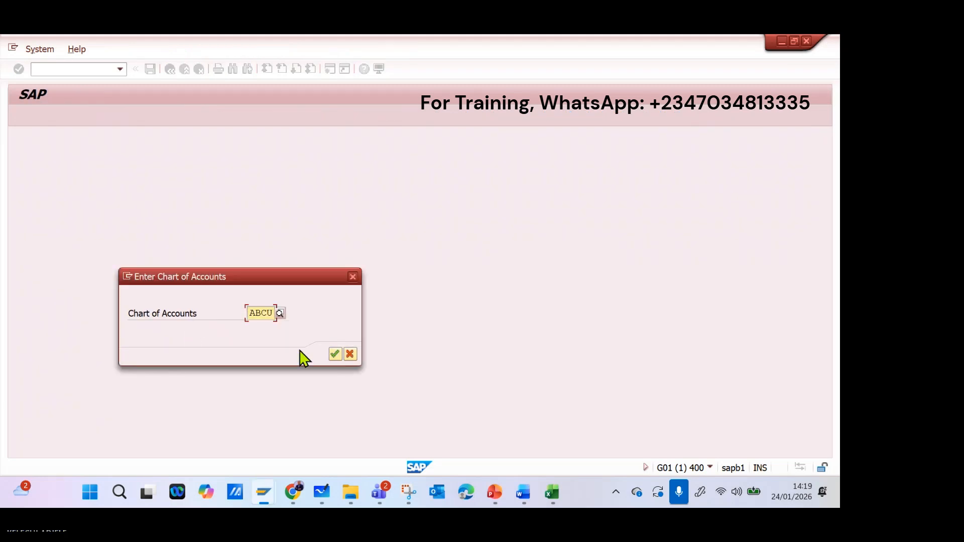
left_click(337, 351)
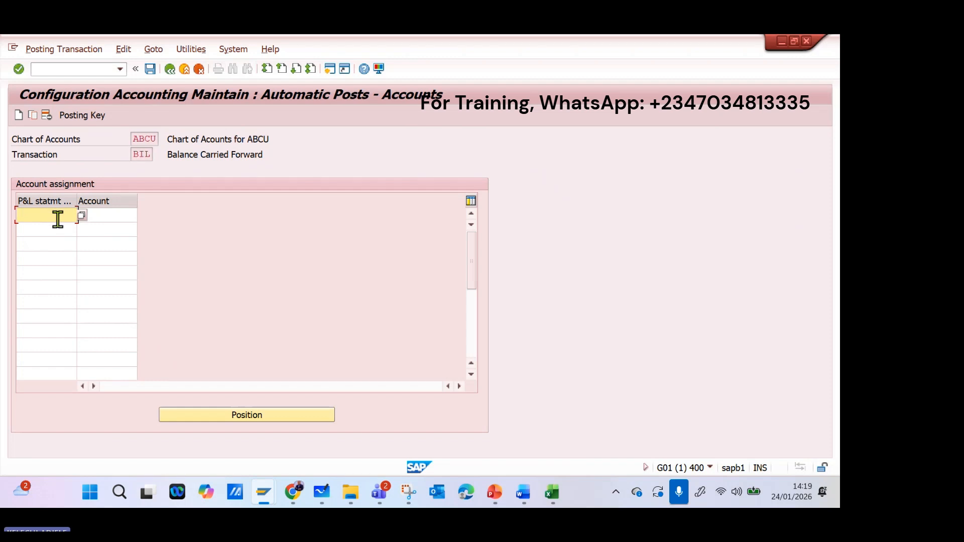
type("X")
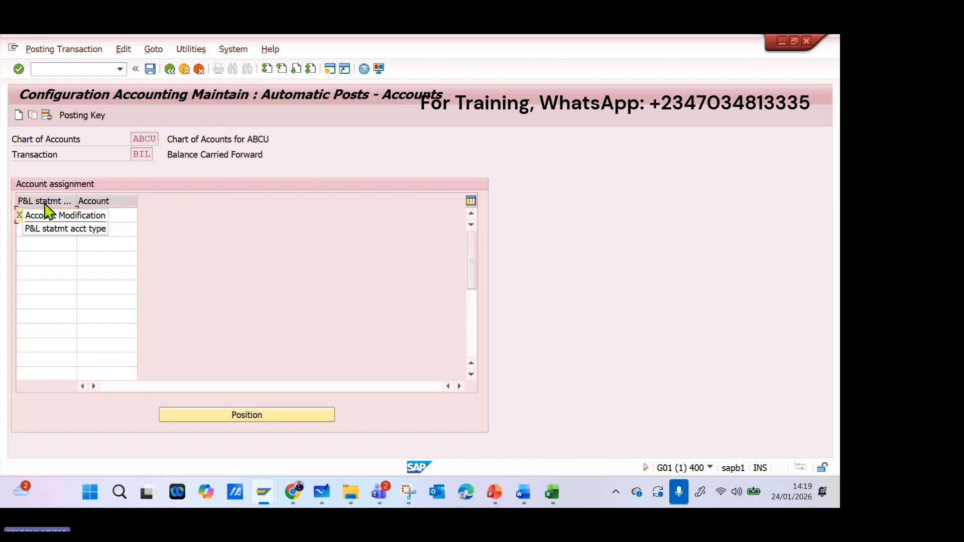
left_click(125, 215)
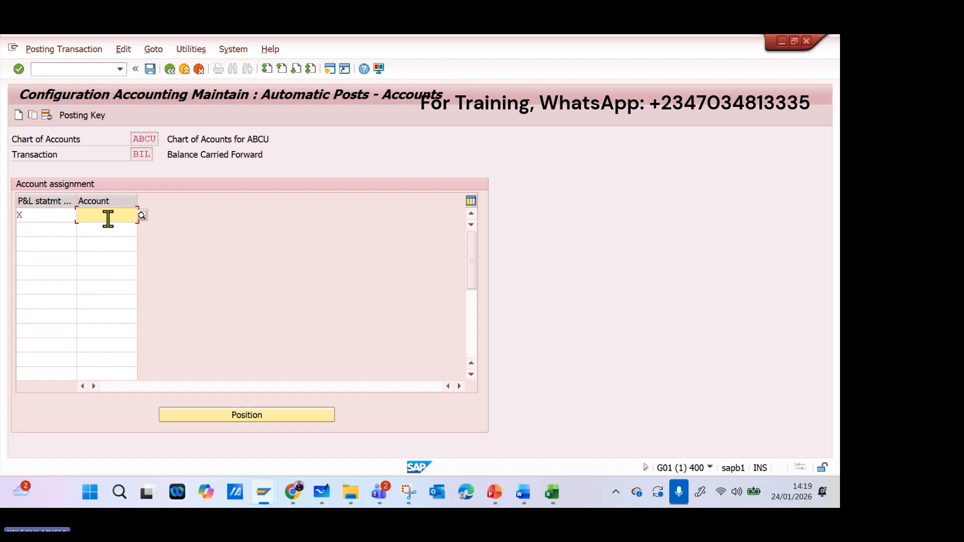
Check the Retained Earnings number range in the Excel workbook's account groups picture, and return to the SAP account assignment.
left_click(552, 496)
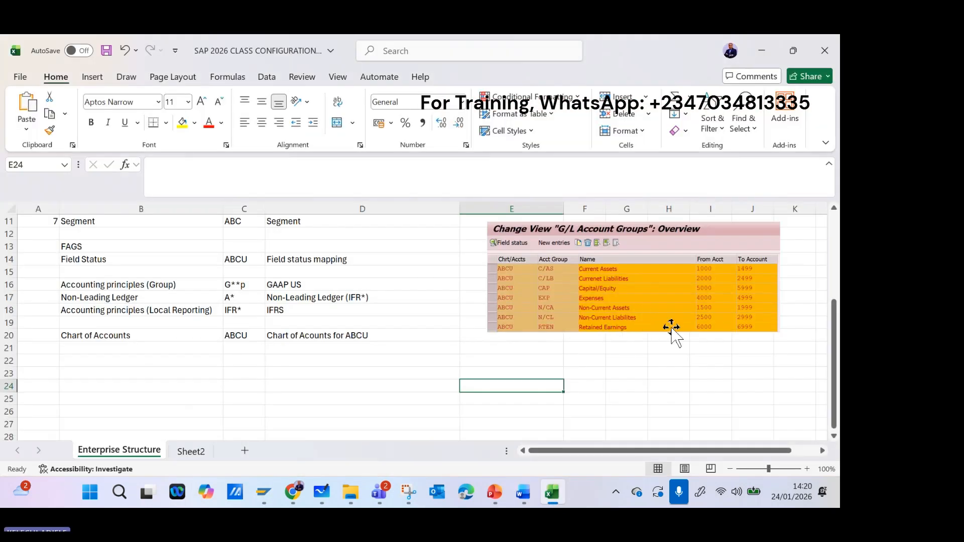
left_click(691, 334)
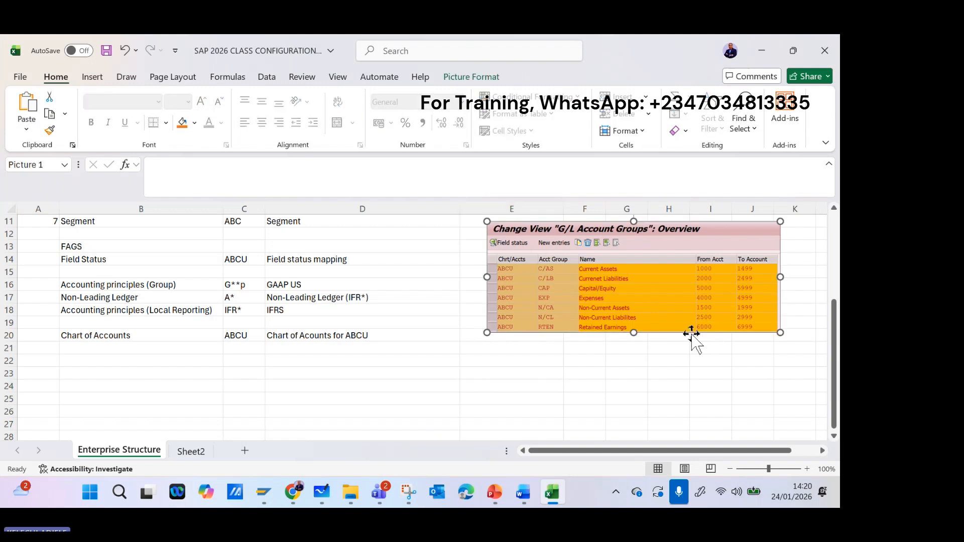
left_click(492, 505)
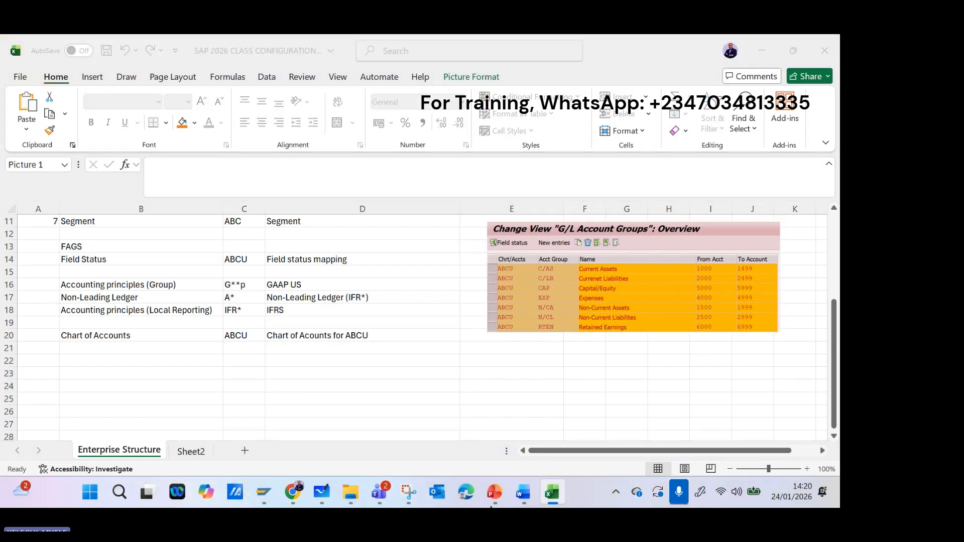
left_click(491, 500)
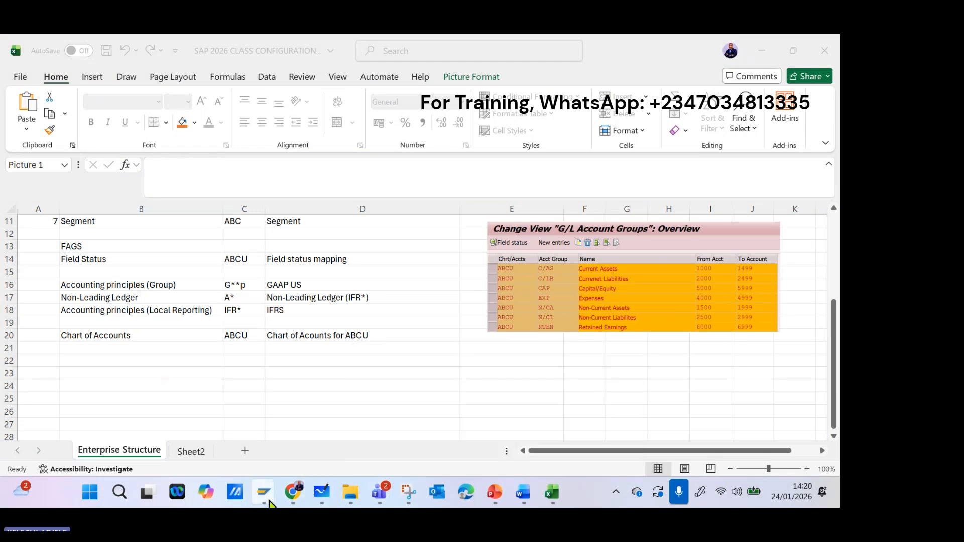
mouse_move(264, 496)
left_click(310, 424)
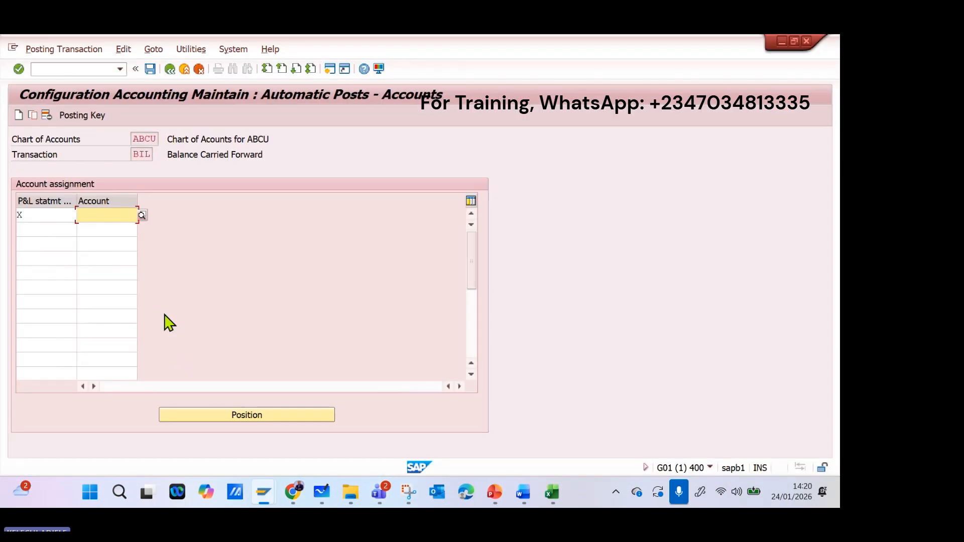
Assign account 6000 to P&L statement account type X, save the assignment, and return to the IMG structure.
type("6000")
key("Return")
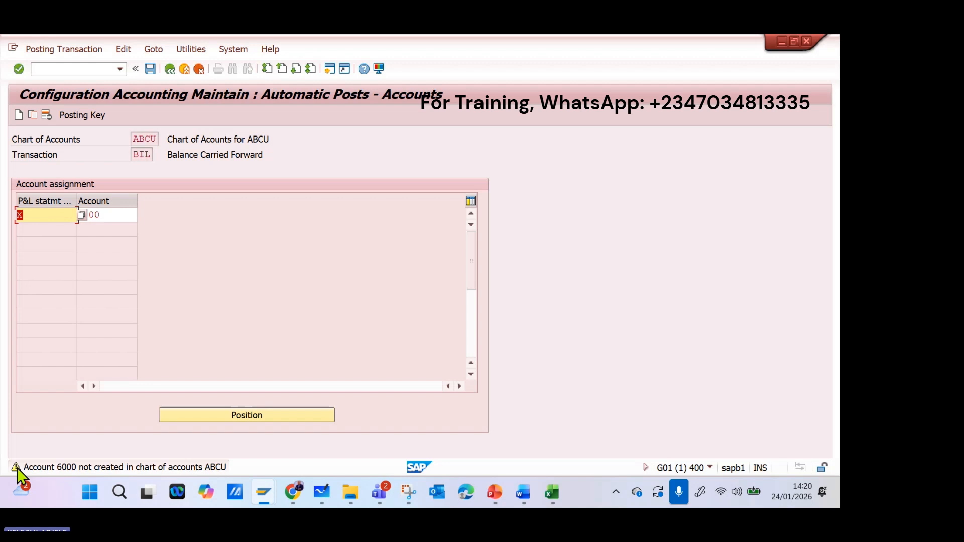
key("Return")
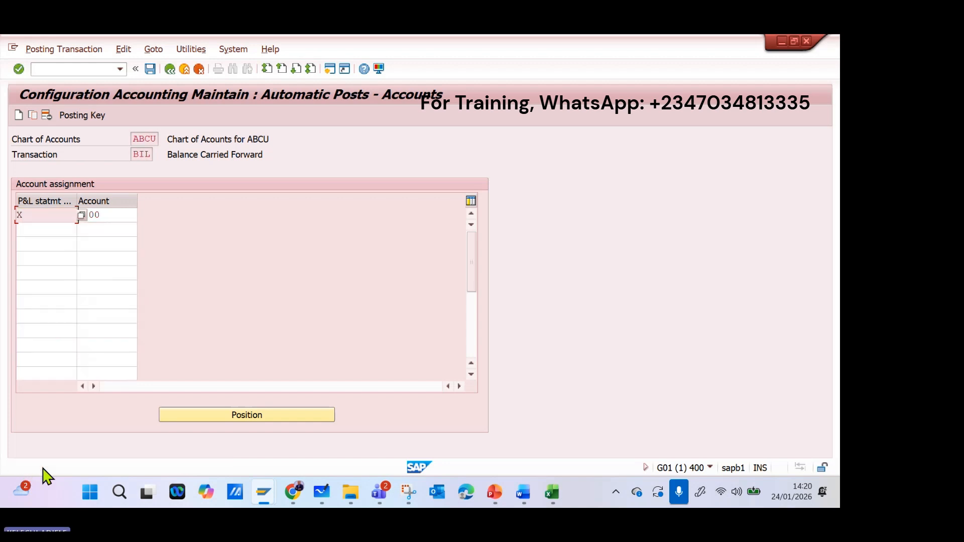
left_click(153, 74)
left_click(268, 262)
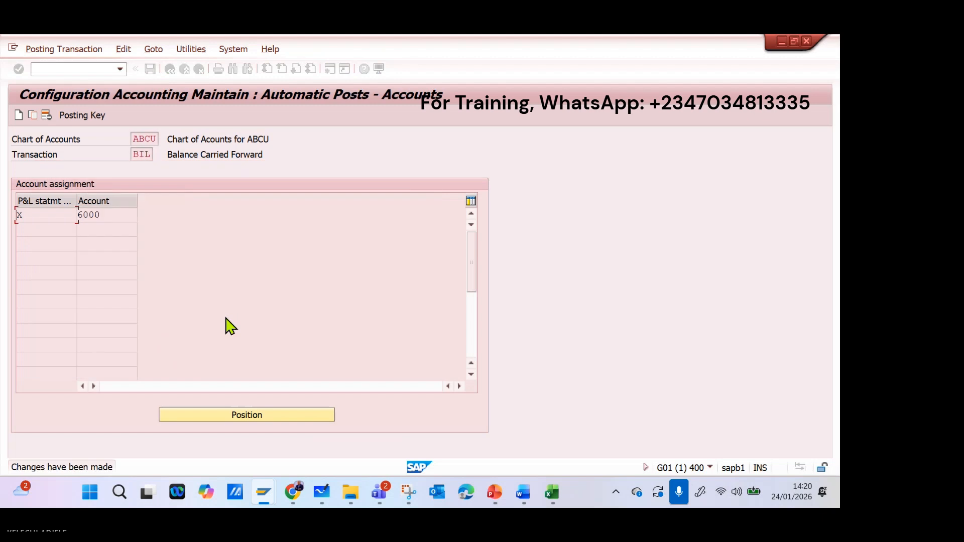
left_click(185, 69)
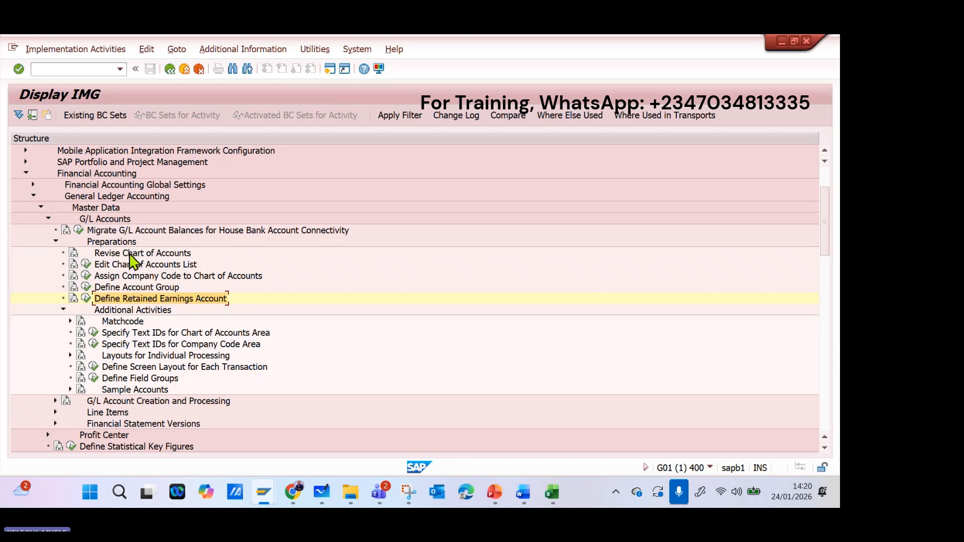
Examine the IMG activities for G/L account creation, line item special fields and financial statement versions, and collapse the G/L Accounts node.
left_click(56, 242)
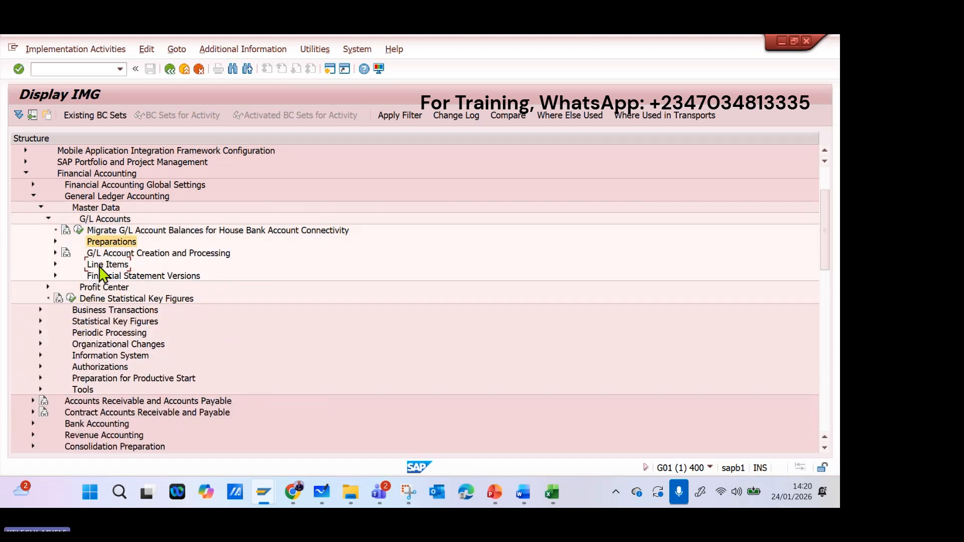
left_click(56, 253)
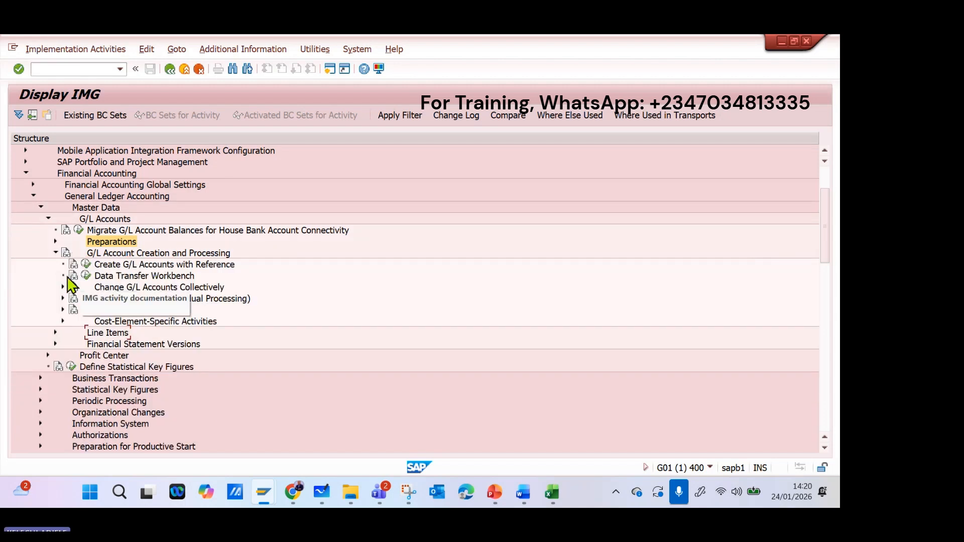
left_click(56, 252)
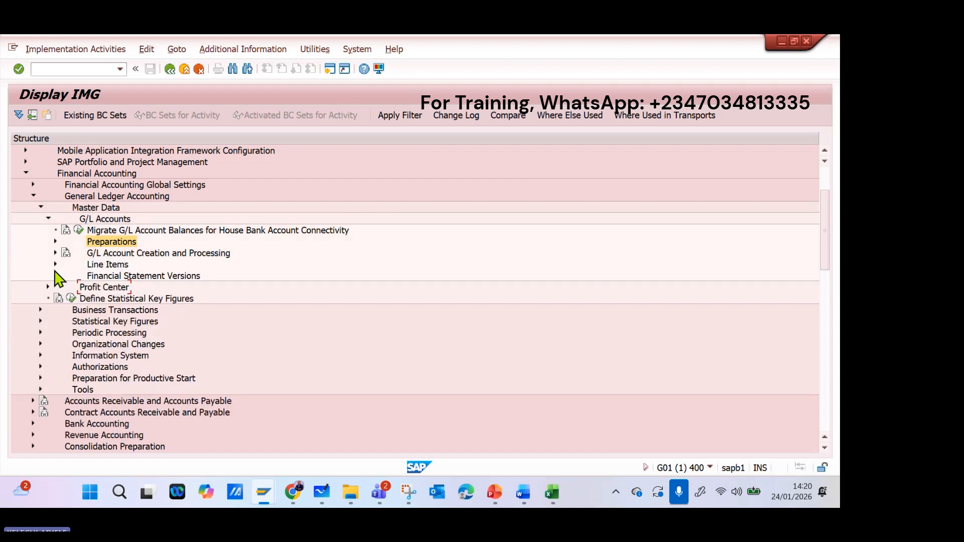
left_click(56, 264)
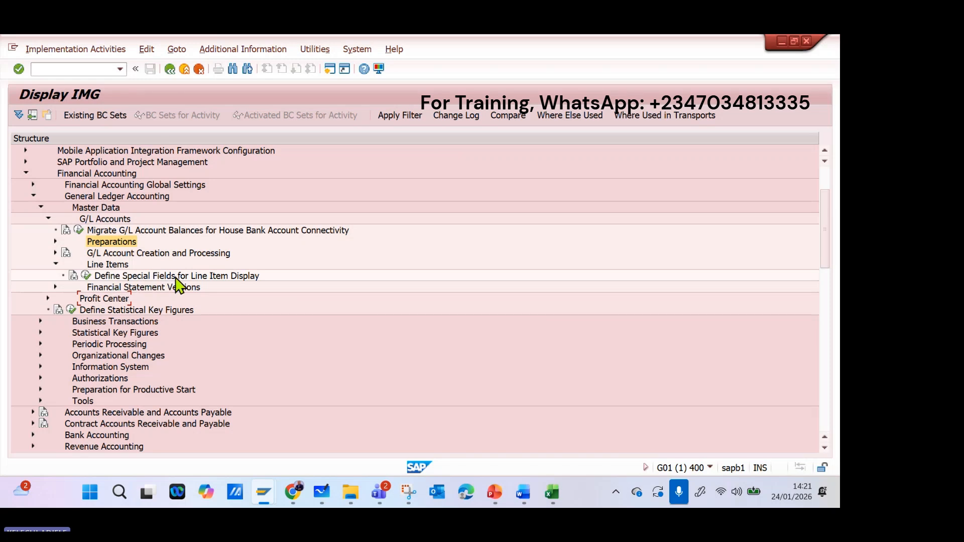
left_click(84, 275)
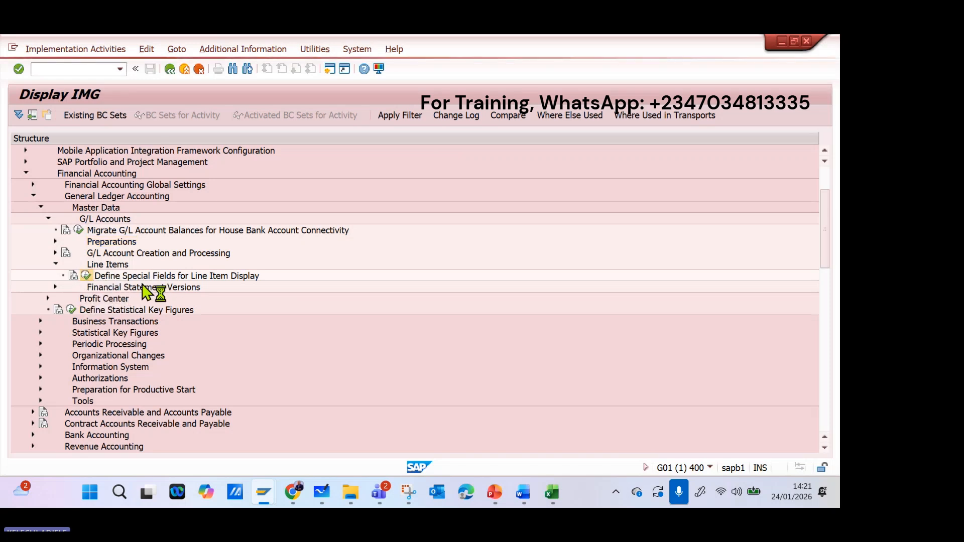
left_click(391, 415)
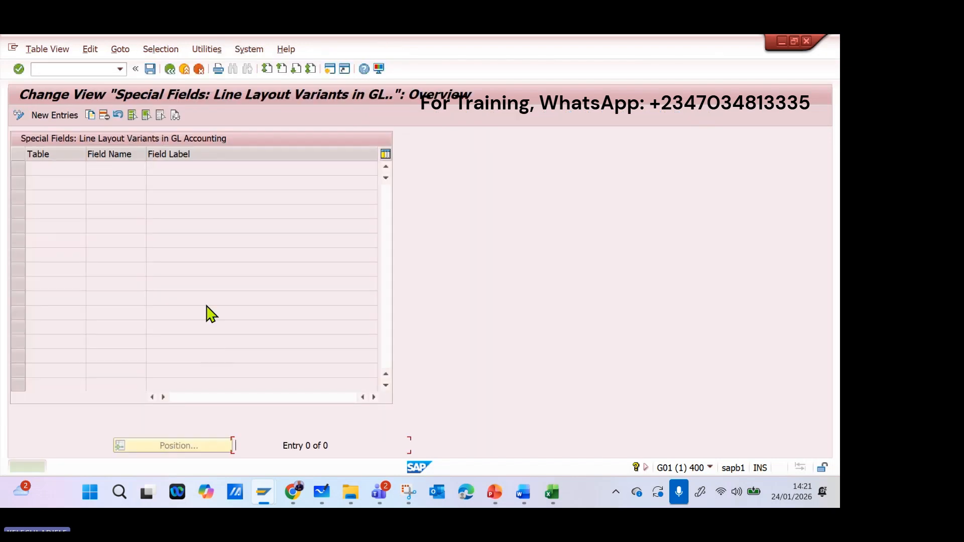
left_click(170, 68)
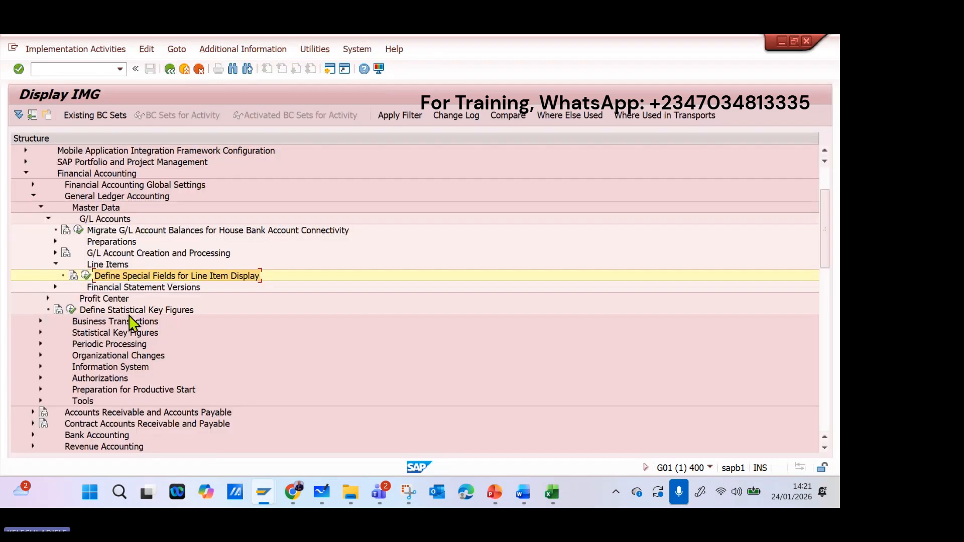
left_click(55, 287)
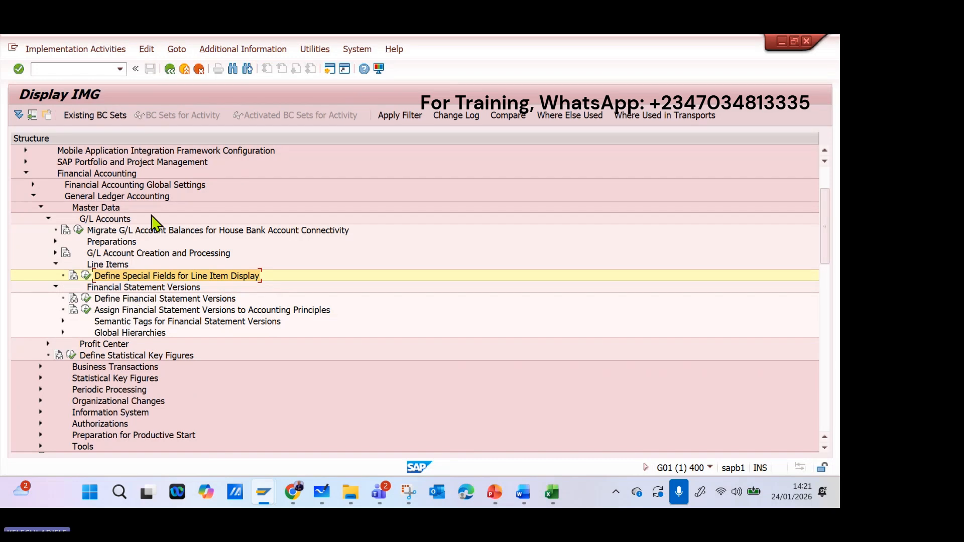
left_click(48, 219)
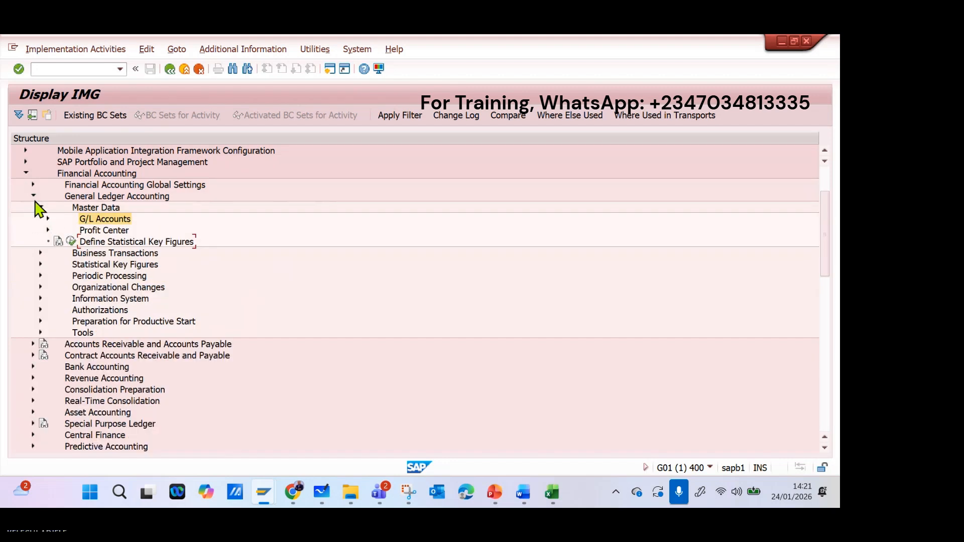
Look through the Profit Center activities, collapse Master Data, and expand Document Splitting under Business Transactions.
left_click(47, 230)
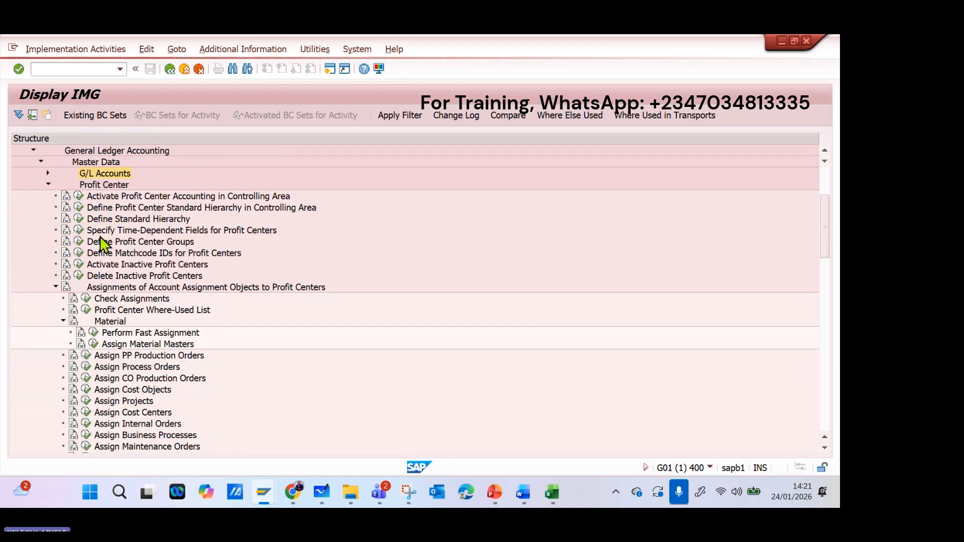
left_click(48, 184)
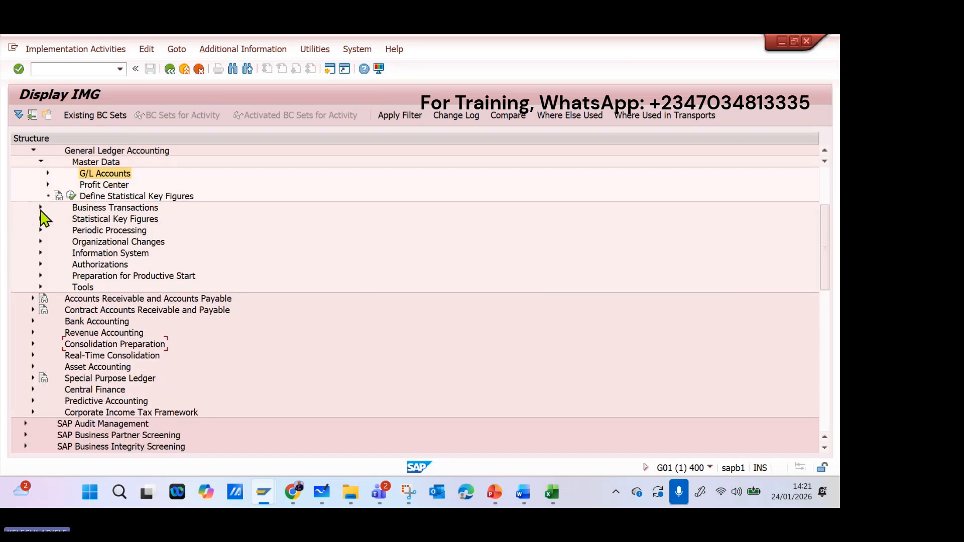
left_click(41, 162)
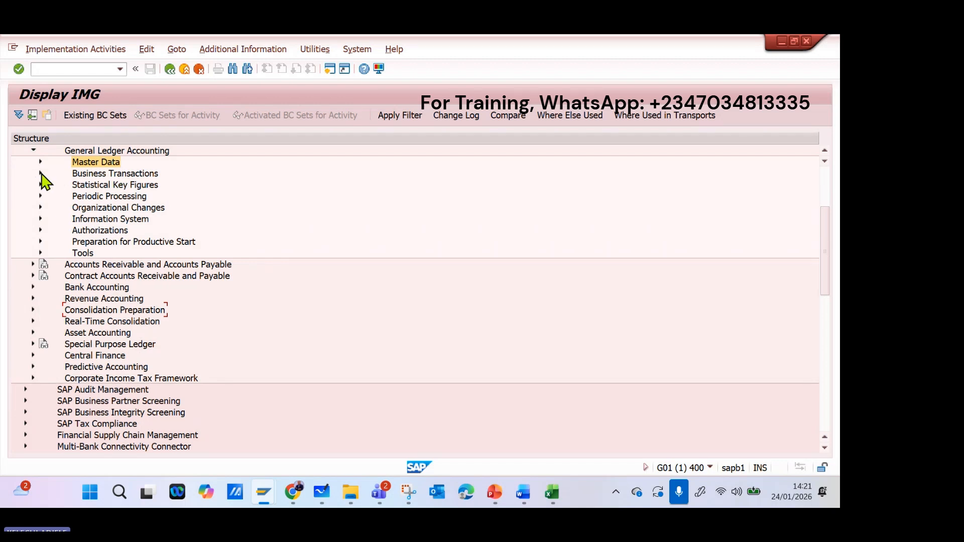
left_click(41, 174)
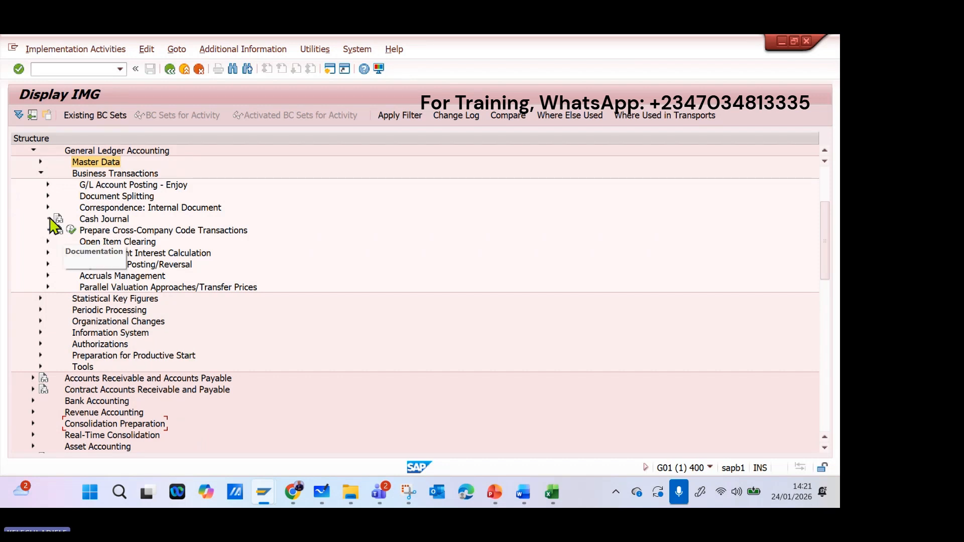
left_click(48, 196)
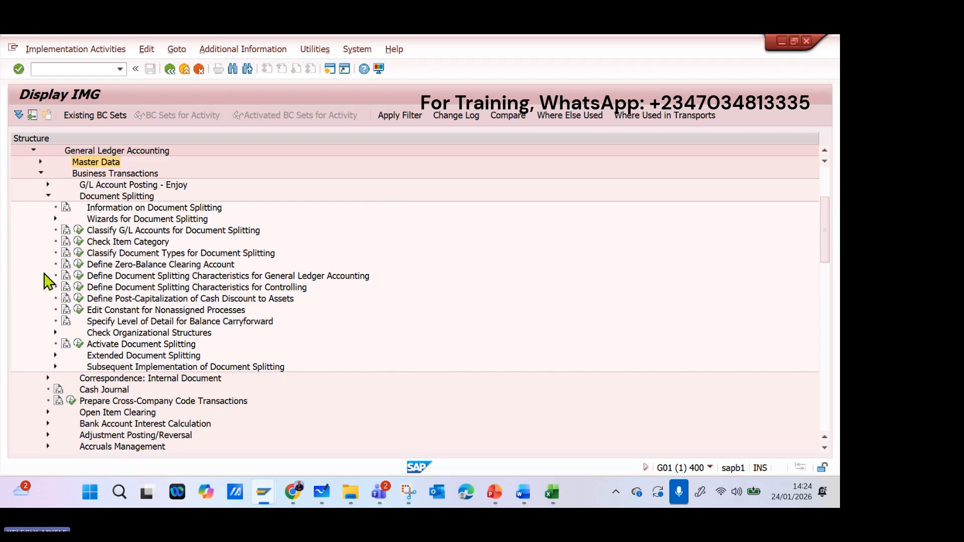
Open Classify G/L Accounts for Document Splitting for chart of accounts ABCU and start new entries.
left_click(79, 231)
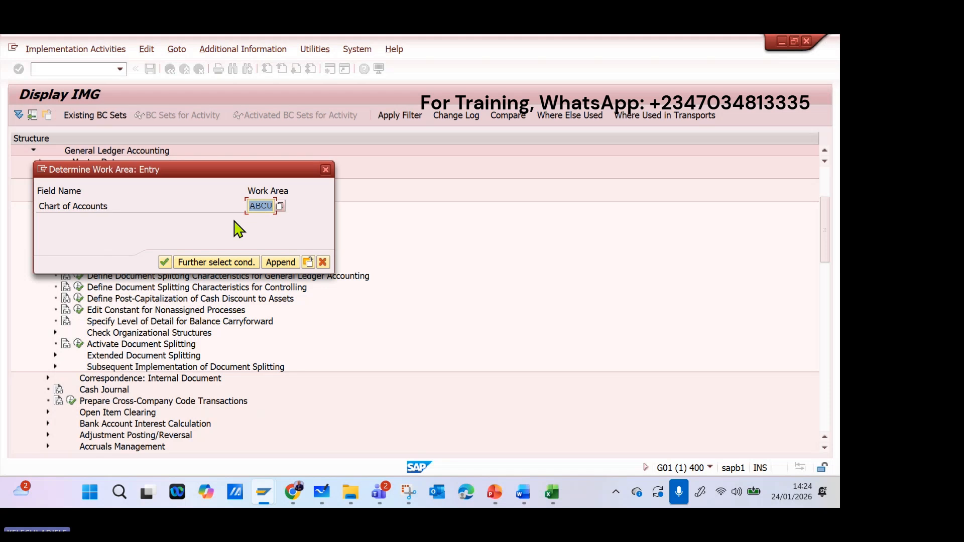
left_click(178, 261)
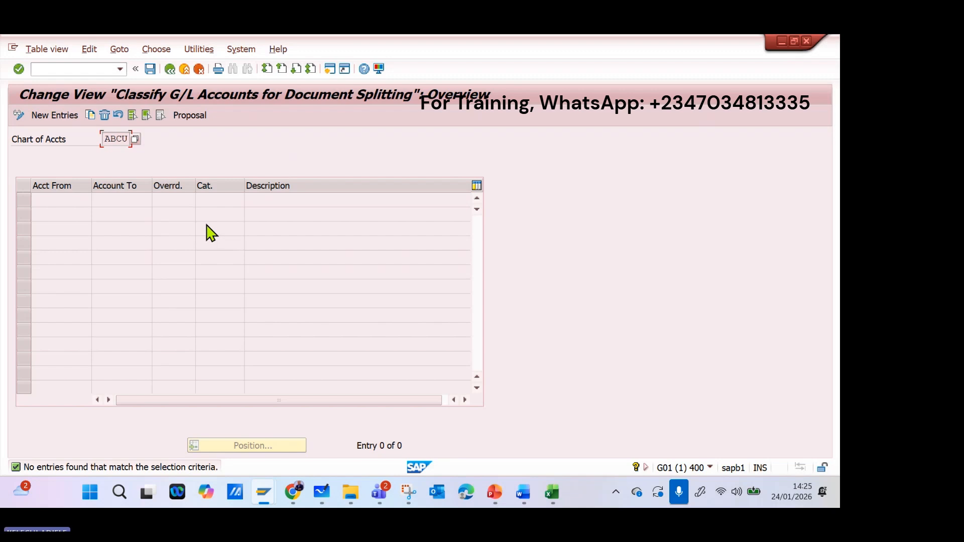
left_click(62, 119)
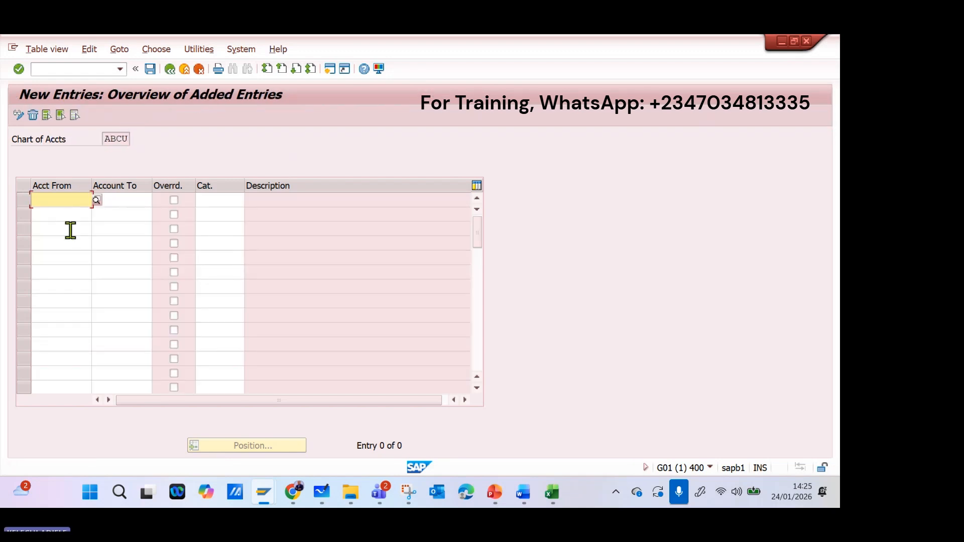
Check the account group ranges in the Excel workbook, and enter 1000 as the first row's starting account in SAP.
left_click(547, 491)
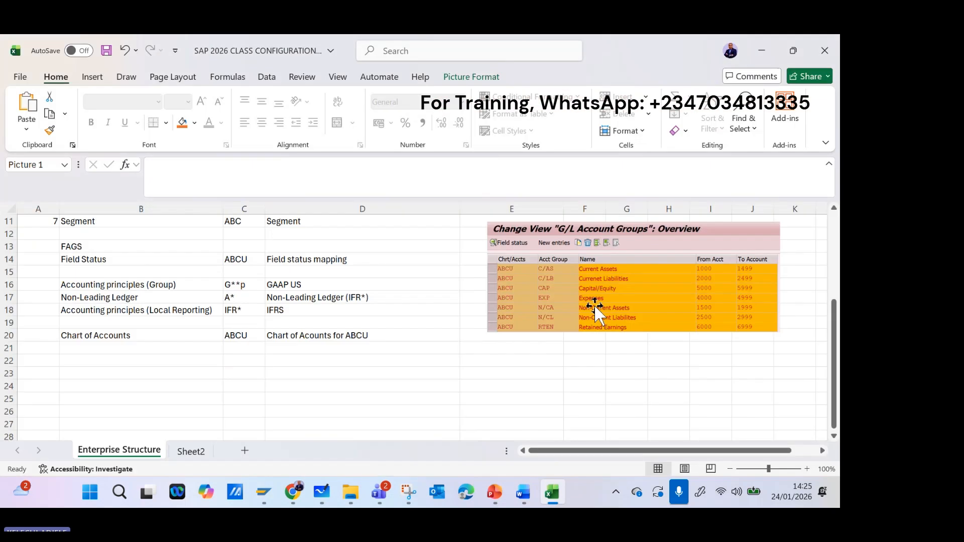
left_click(594, 304)
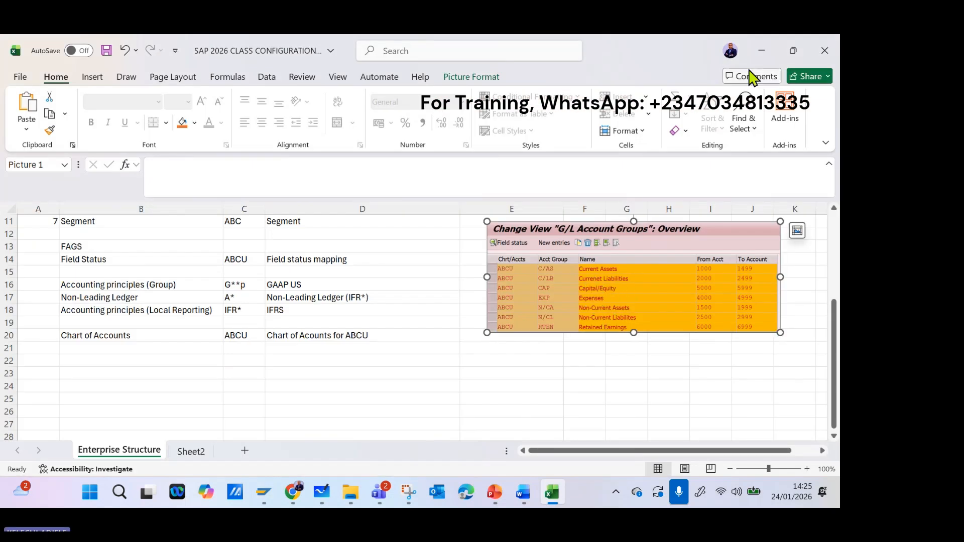
left_click(762, 51)
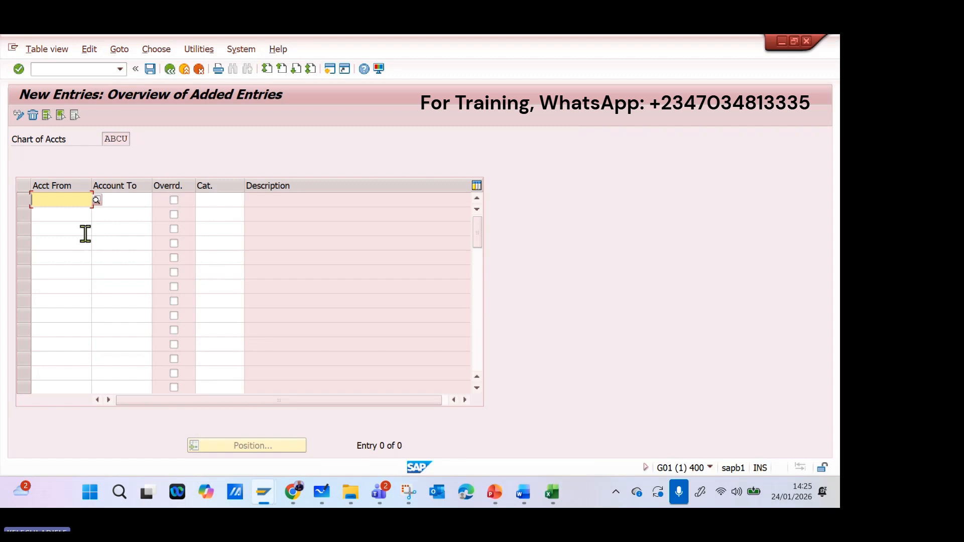
type("1000")
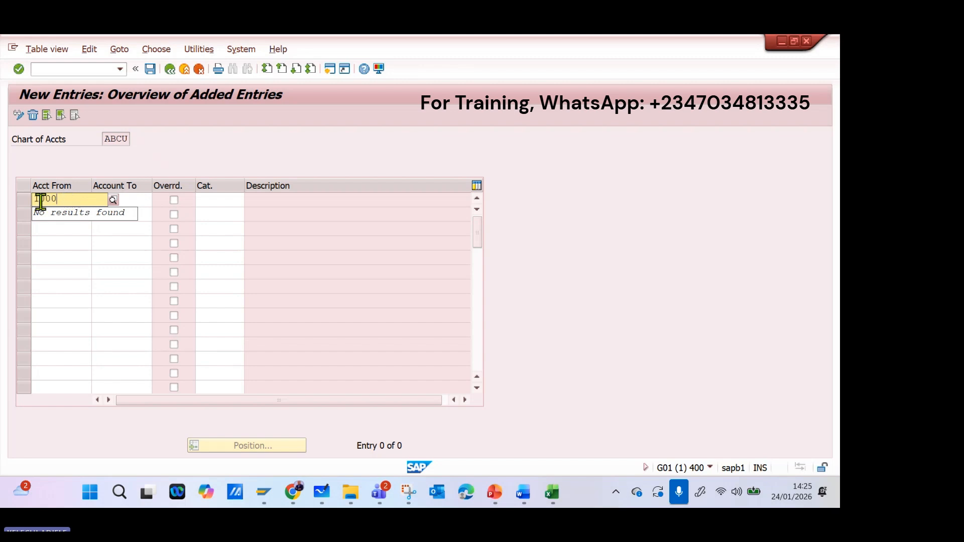
left_click_drag(65, 202, 41, 219)
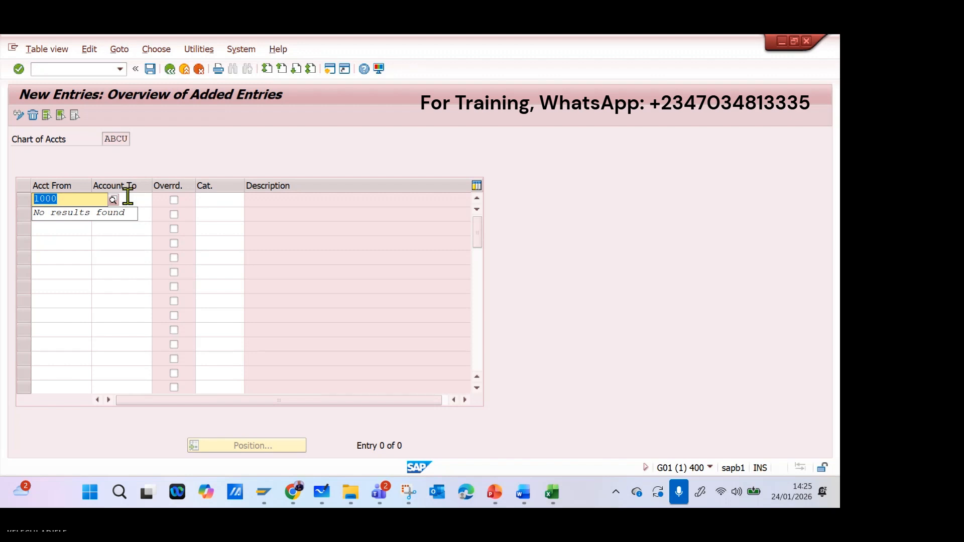
left_click(81, 69)
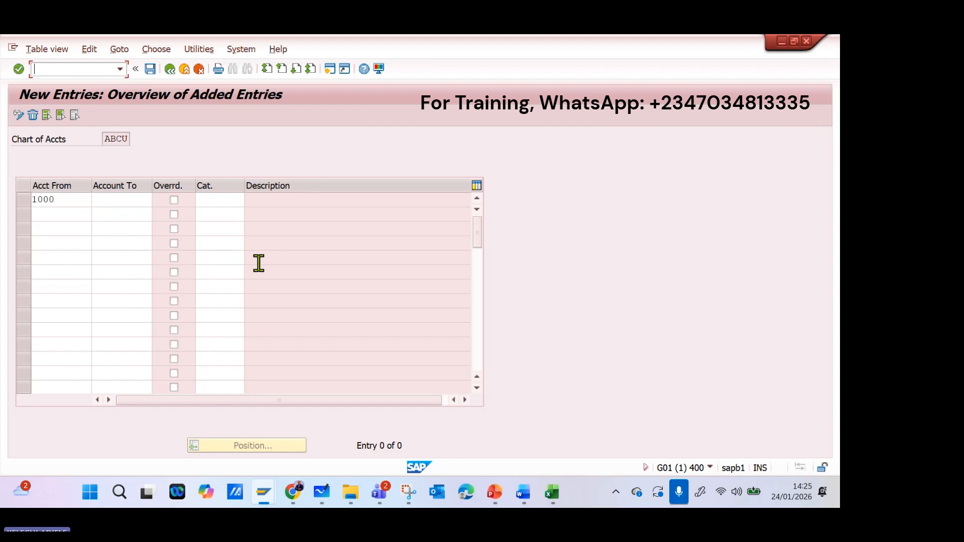
Switch to Microsoft Whiteboard, handwrite "4 digits" beside the Chart of Accounts heading, and return to the SAP entries.
left_click(320, 499)
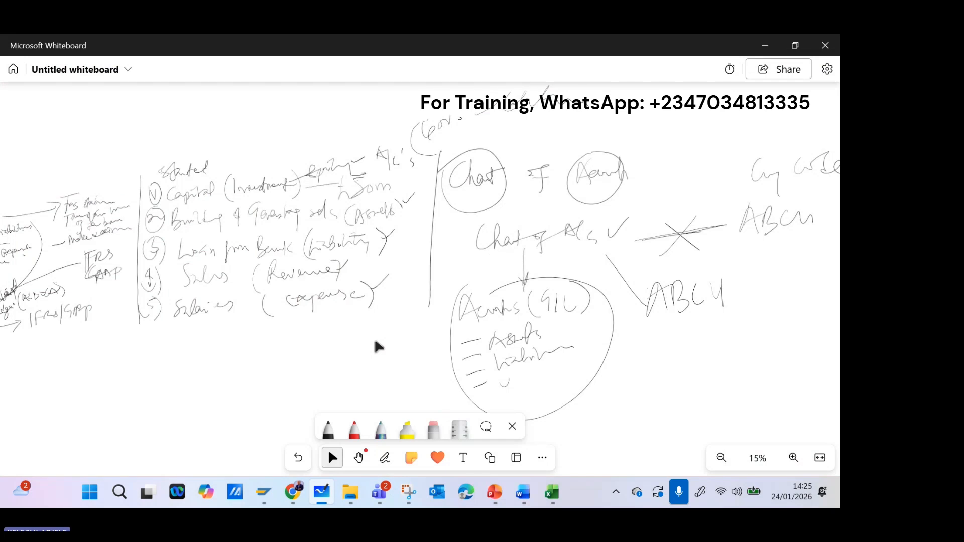
left_click_drag(378, 347, 255, 381)
left_click(384, 458)
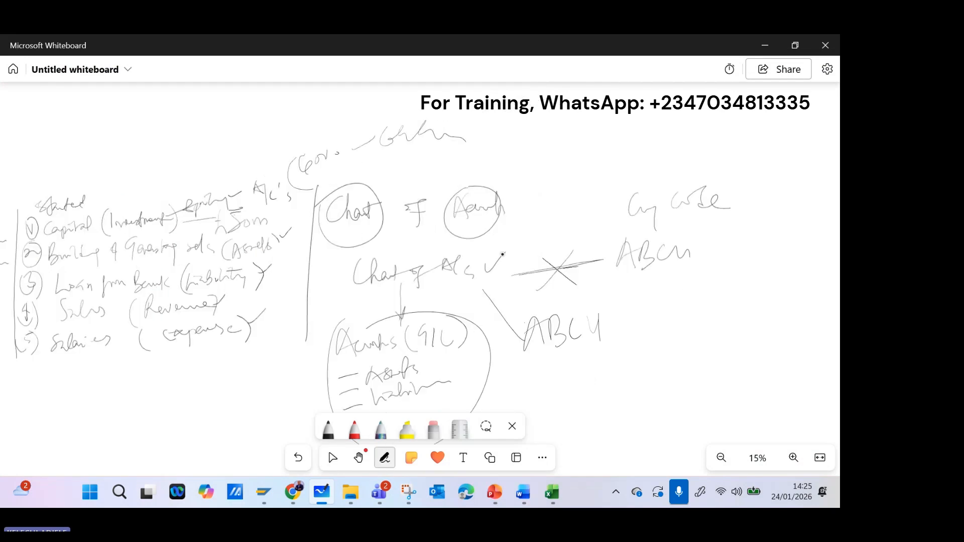
left_click_drag(525, 205, 540, 208)
left_click_drag(529, 192, 529, 228)
left_click_drag(530, 193, 520, 213)
left_click_drag(532, 194, 535, 220)
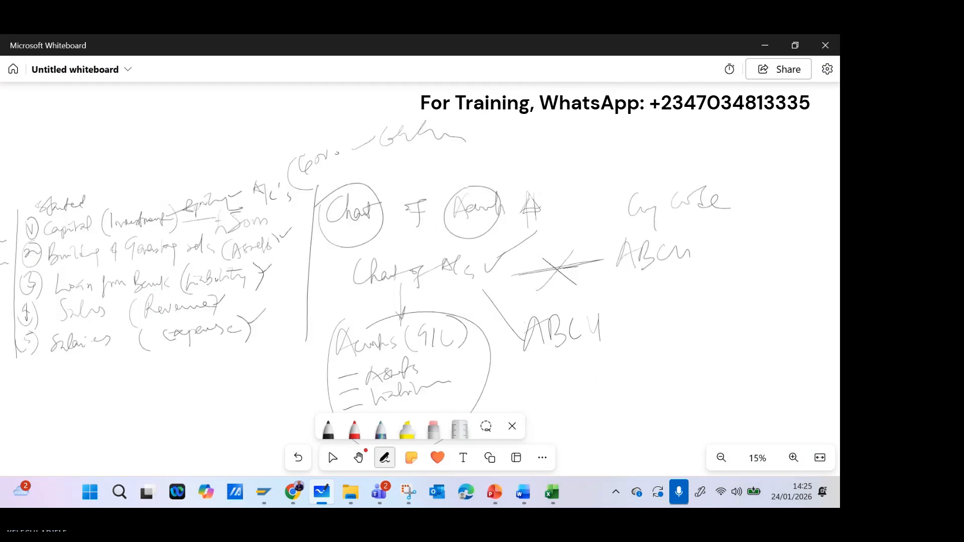
mouse_move(556, 187)
left_mouse_down()
mouse_move(568, 203)
mouse_move(597, 189)
mouse_move(597, 202)
left_mouse_up()
left_click(333, 457)
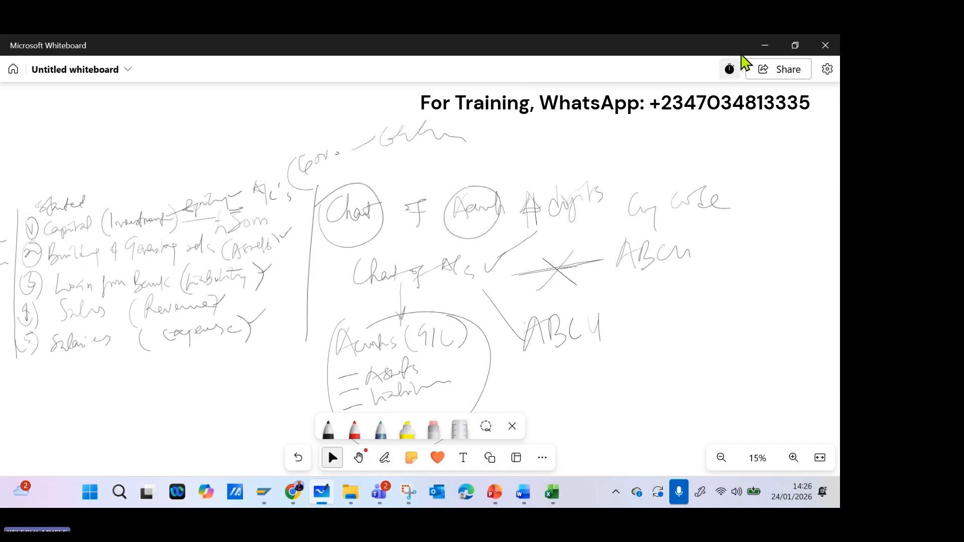
left_click(771, 44)
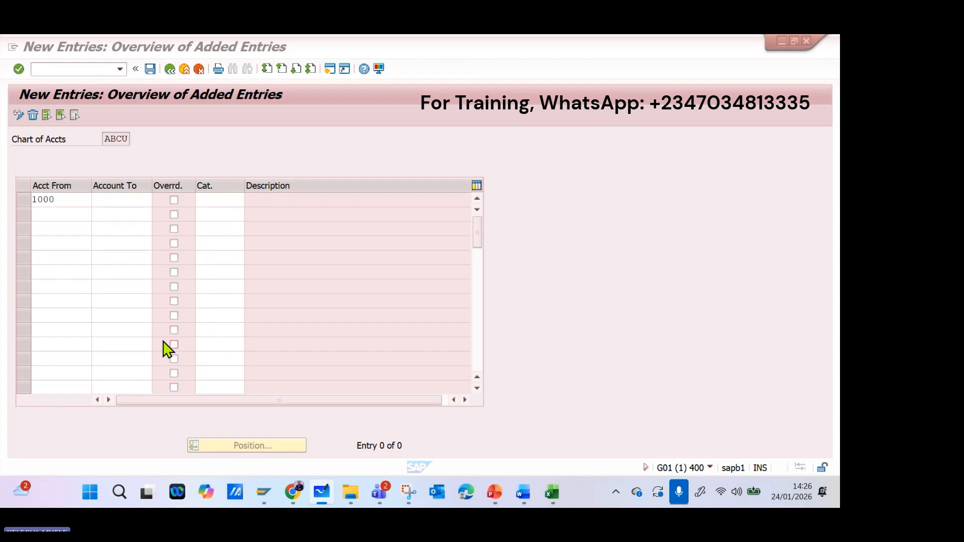
Complete the first row with ending account 1999 and item category 07000, Fixed Assets.
left_click(126, 201)
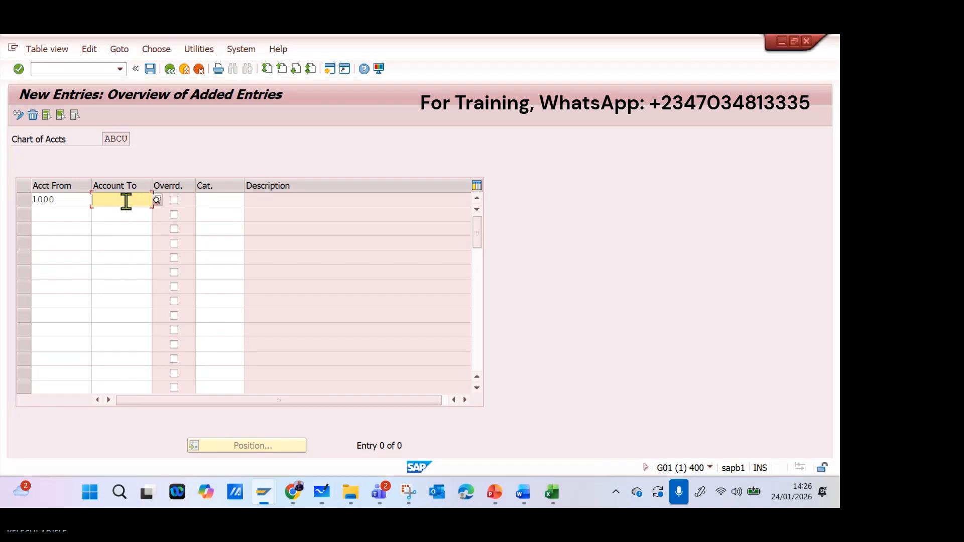
type("1999")
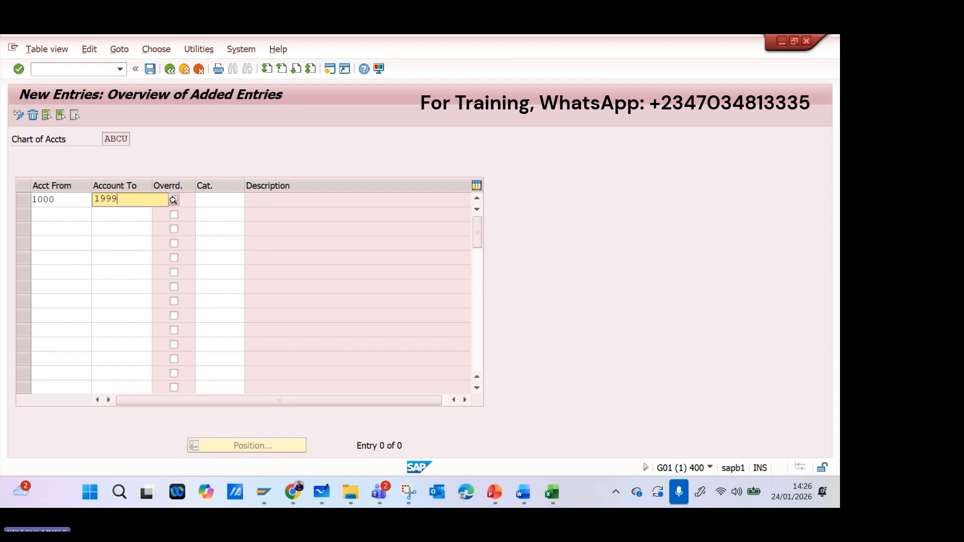
key("Tab")
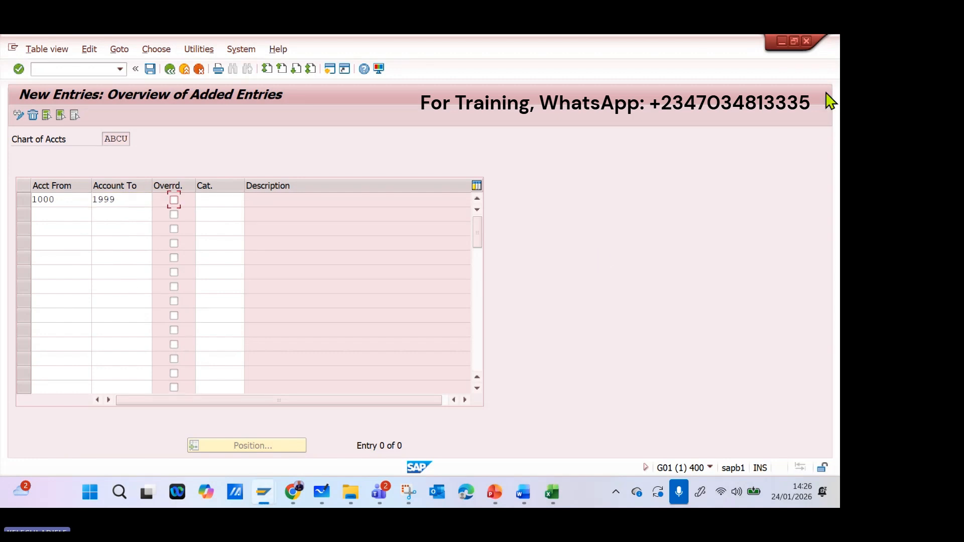
left_click(230, 201)
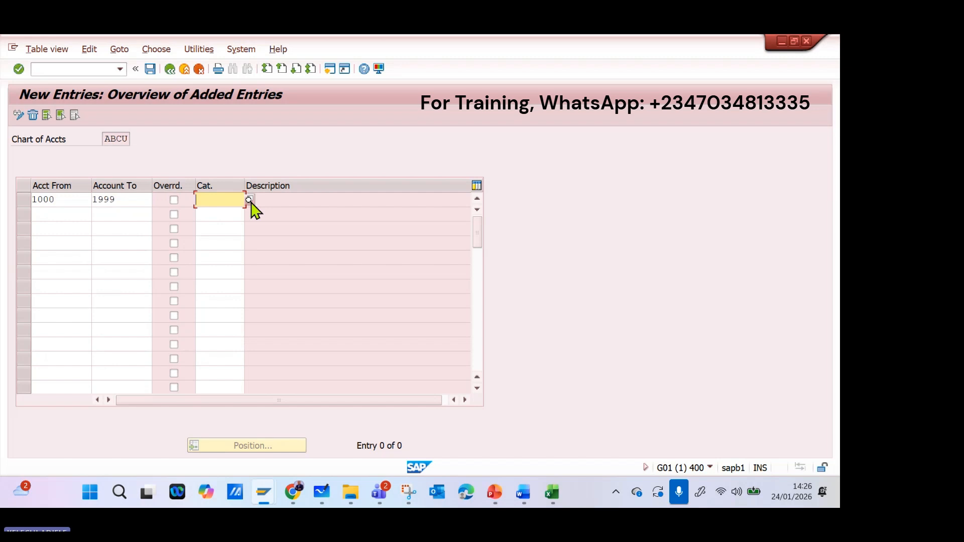
left_click(249, 200)
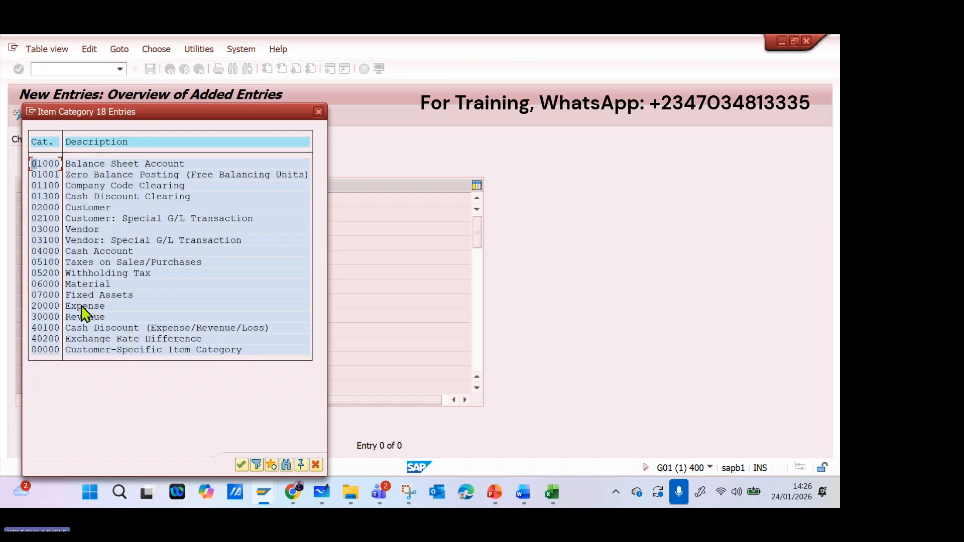
left_click(116, 293)
key("Up")
left_click(113, 294)
double_click(108, 295)
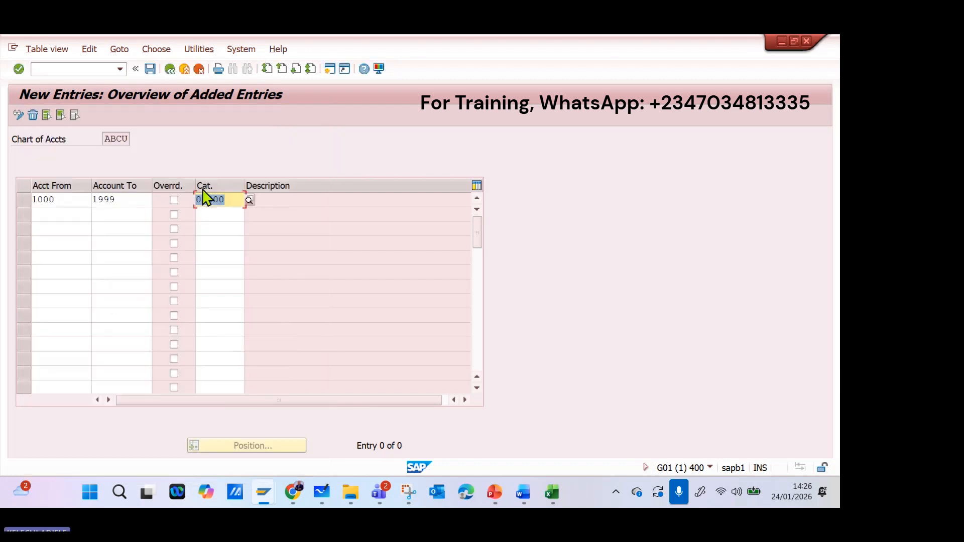
Fill the second row with the account range 2000 to 2999 and item category 01000, Balance Sheet Account.
left_click(69, 201)
left_click(69, 214)
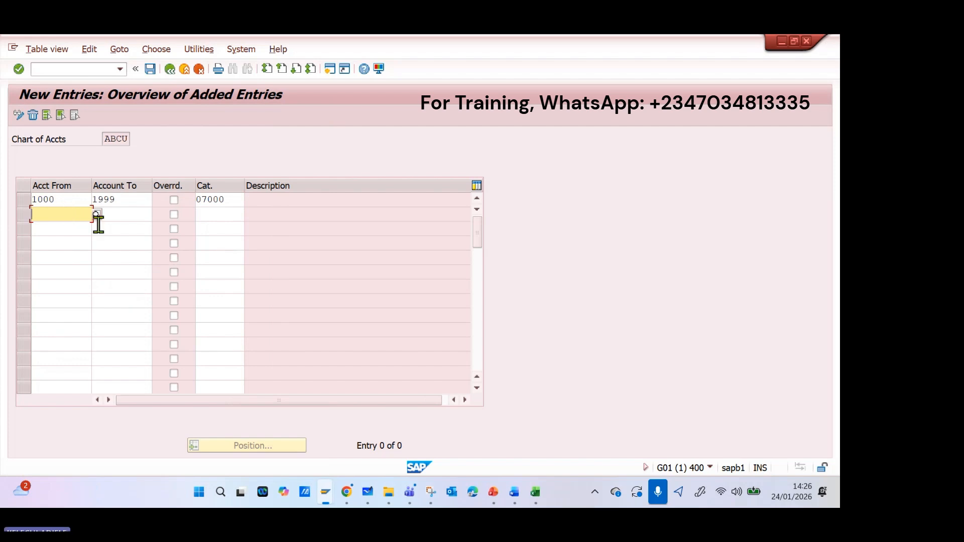
type("20")
type("00")
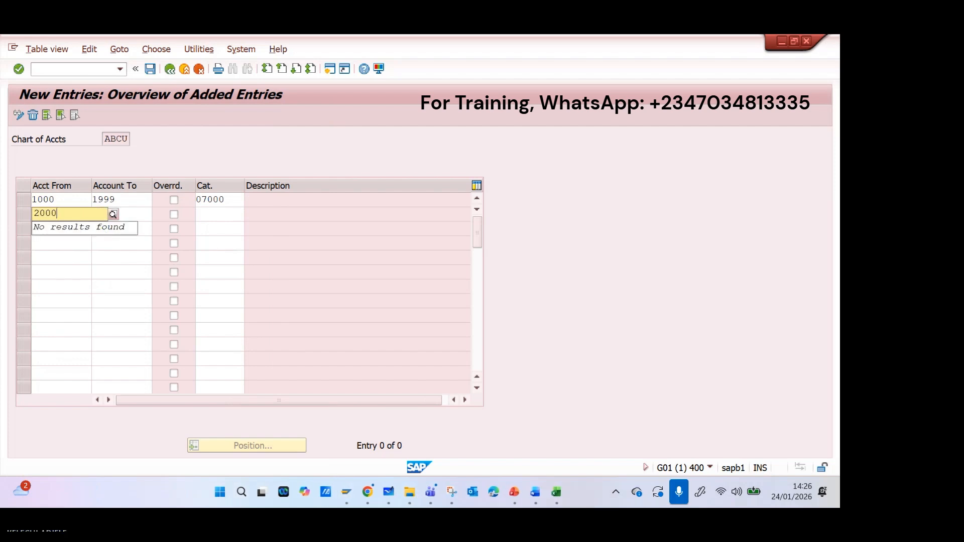
key("Tab")
type("2")
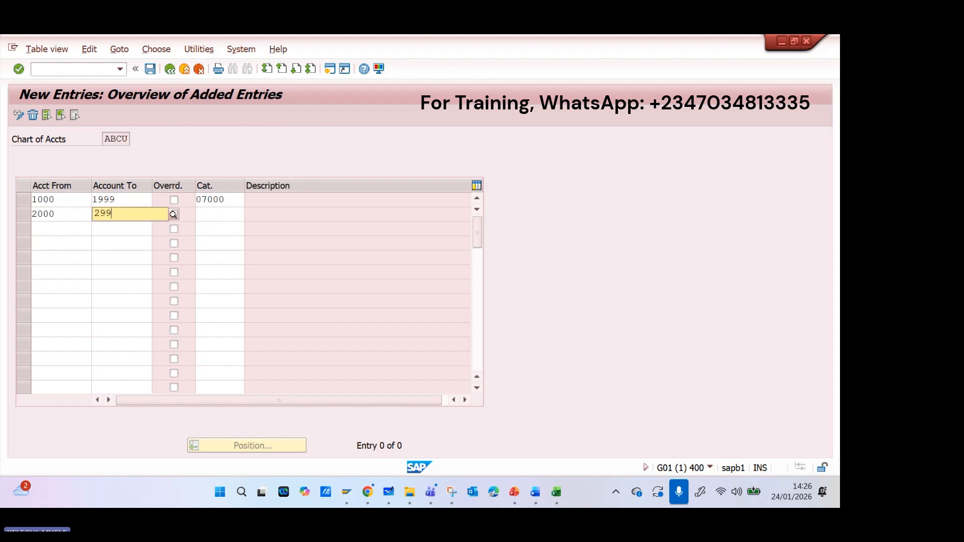
left_click(237, 215)
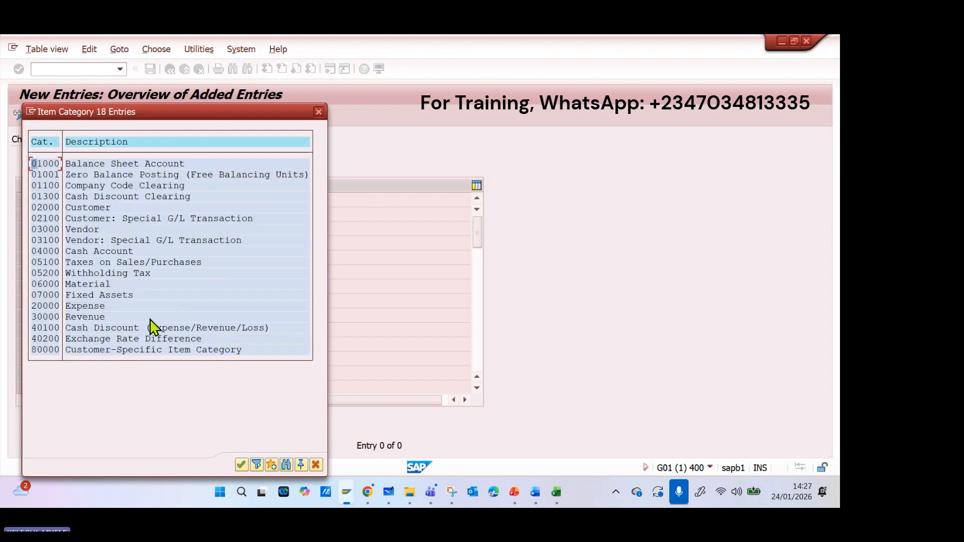
double_click(123, 164)
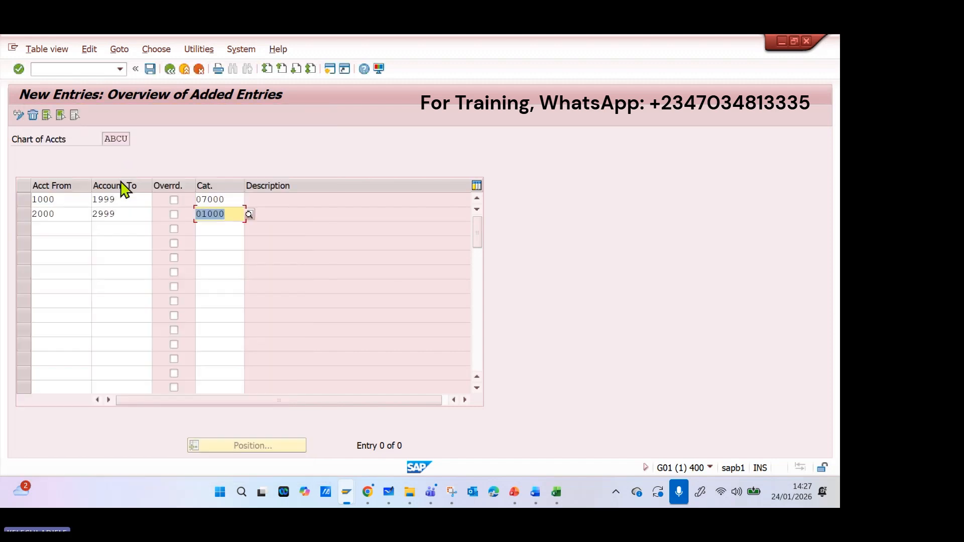
Switch to the Excel workbook, slightly enlarge the G/L account groups picture to check the ranges, and return to the SAP entries.
left_click(66, 229)
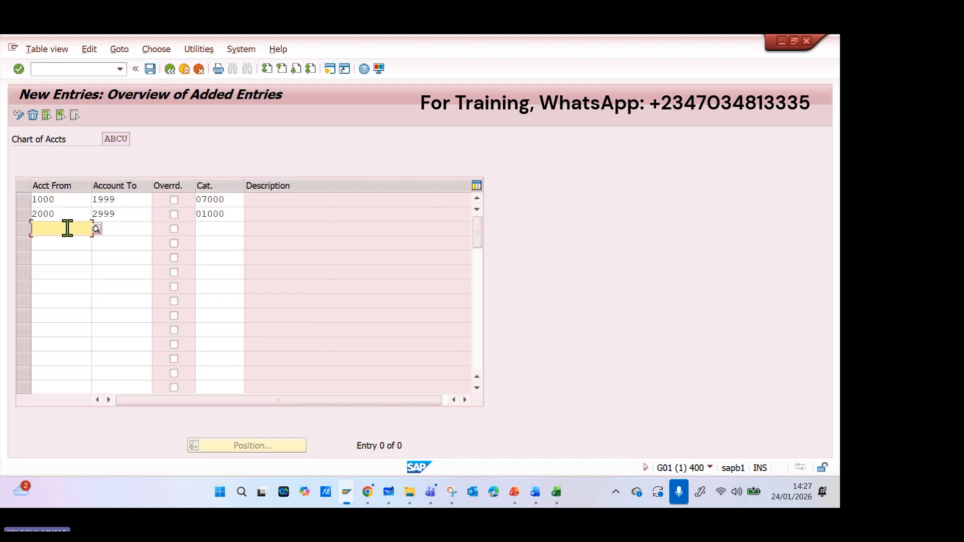
left_click(552, 496)
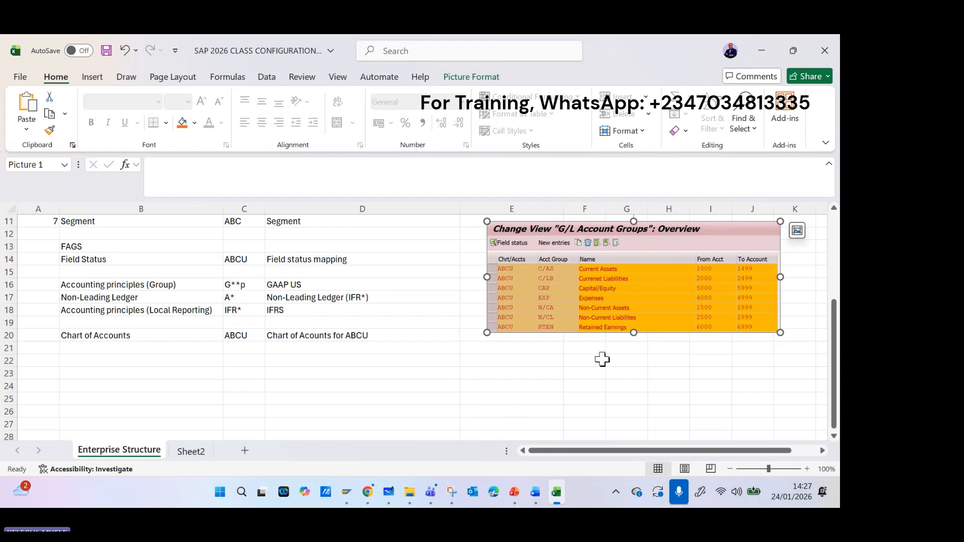
mouse_move(630, 331)
left_mouse_down()
mouse_move(634, 355)
mouse_move(633, 343)
left_mouse_up()
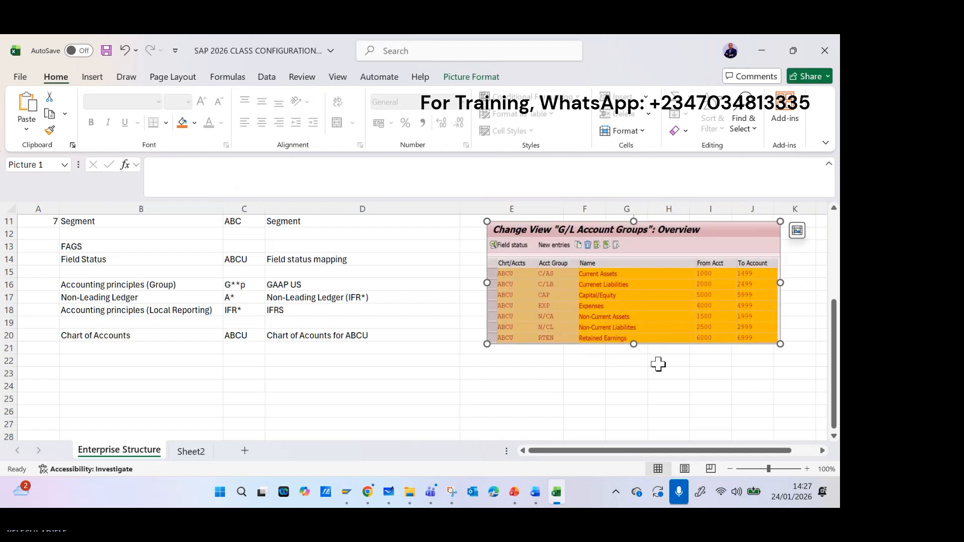
left_click(558, 497)
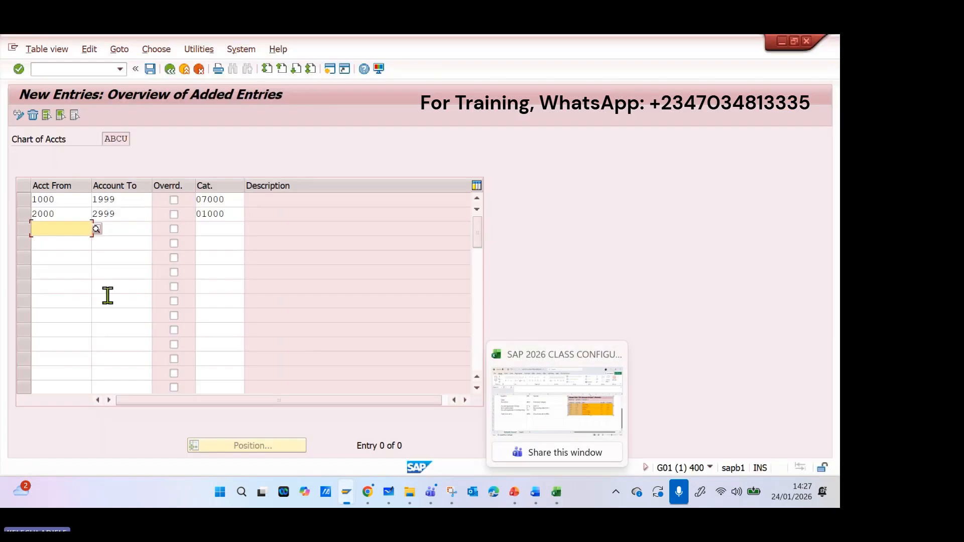
Fill the third row with the account range 3000 to 3999 and item category 30000, Revenue.
type("3000")
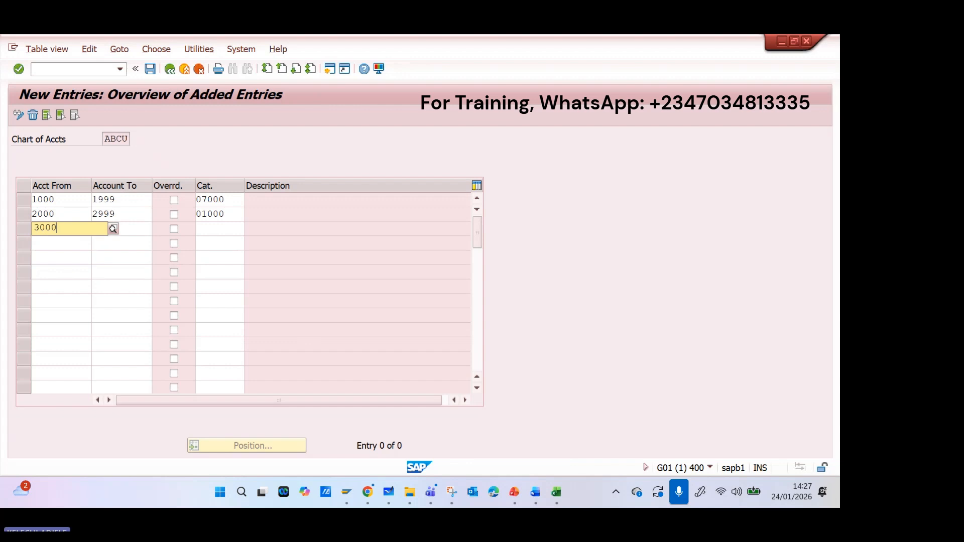
key("Tab")
type("3")
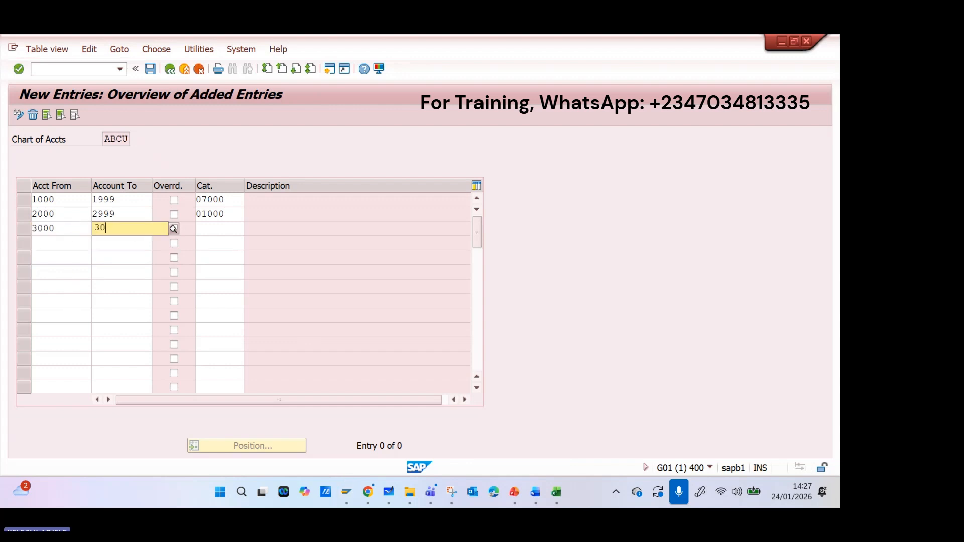
type("0")
key("BackSpace")
type("999")
key("Tab")
key("Tab")
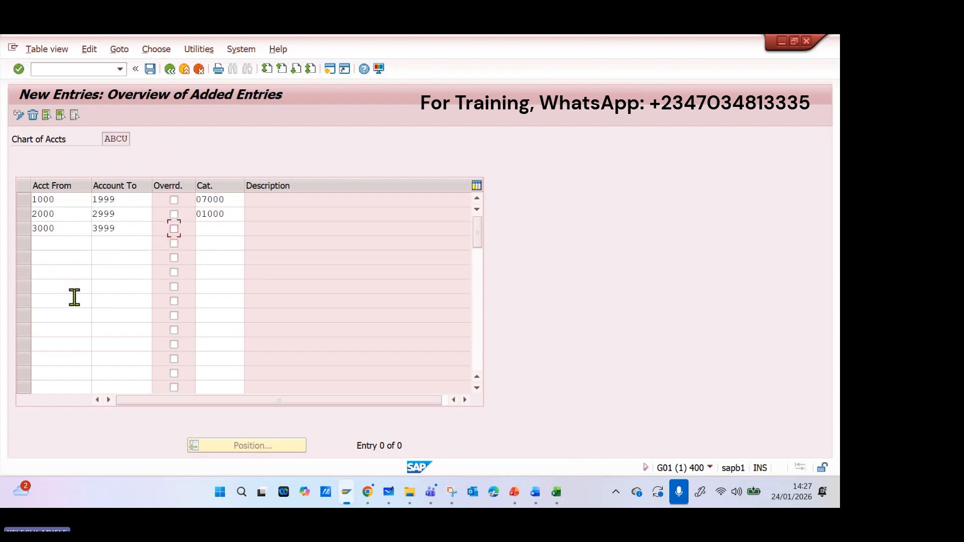
left_click(249, 229)
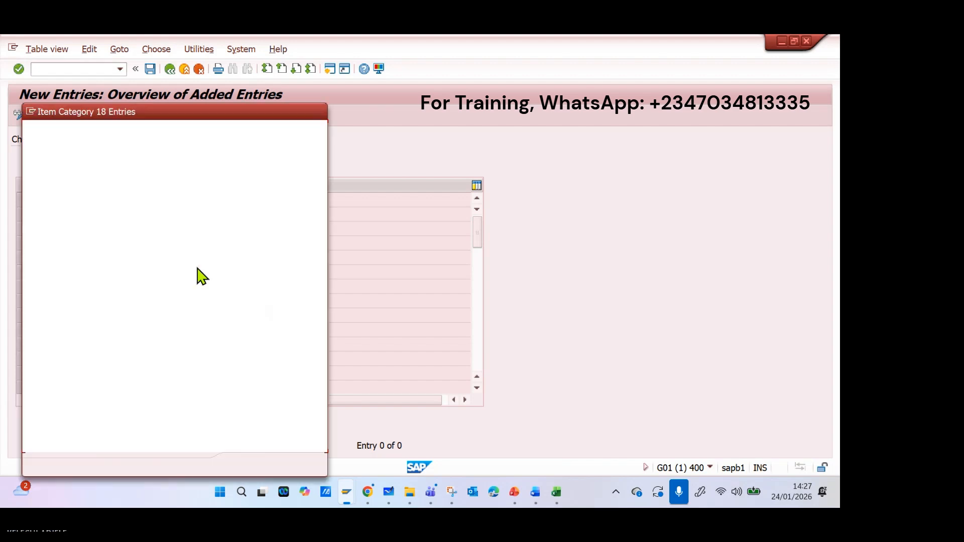
double_click(91, 316)
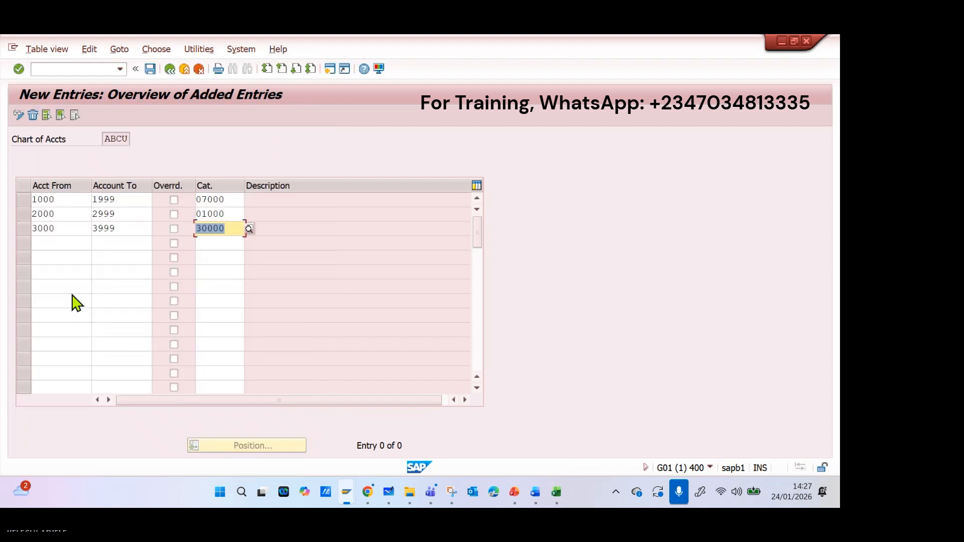
Fill the fourth row with the account range 4000 to 4999 and item category 20000, Expense.
left_click(64, 242)
type("400")
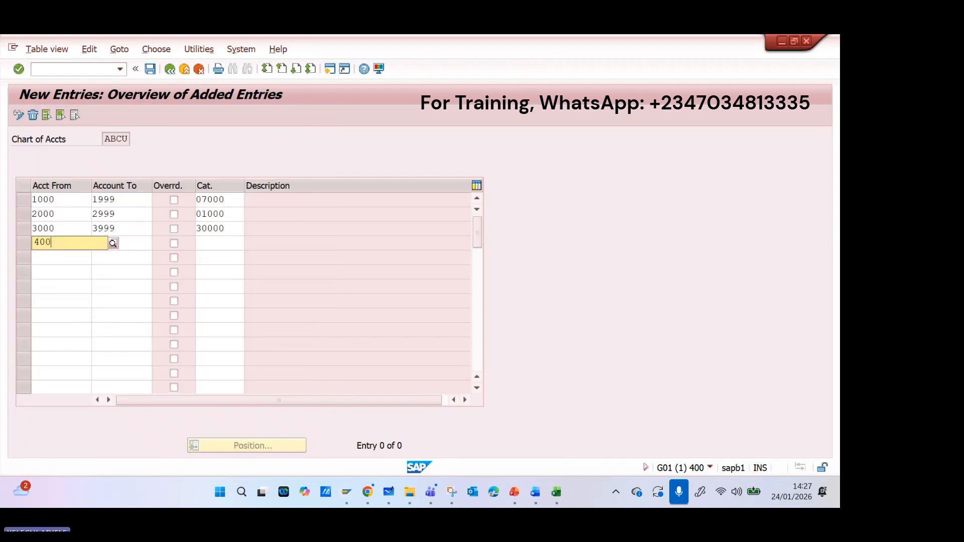
type("0")
key("Tab")
type("499")
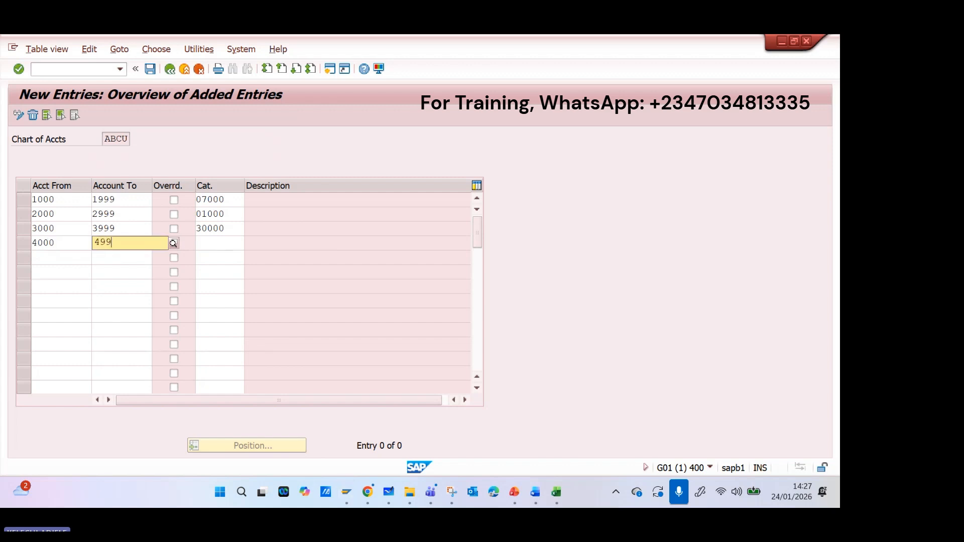
type("9")
key("Return")
key("Tab")
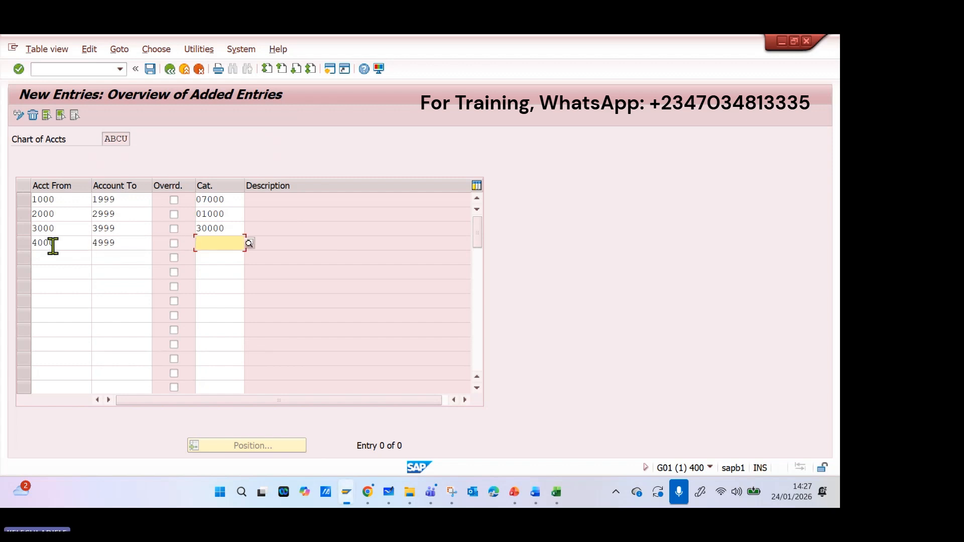
left_click(250, 244)
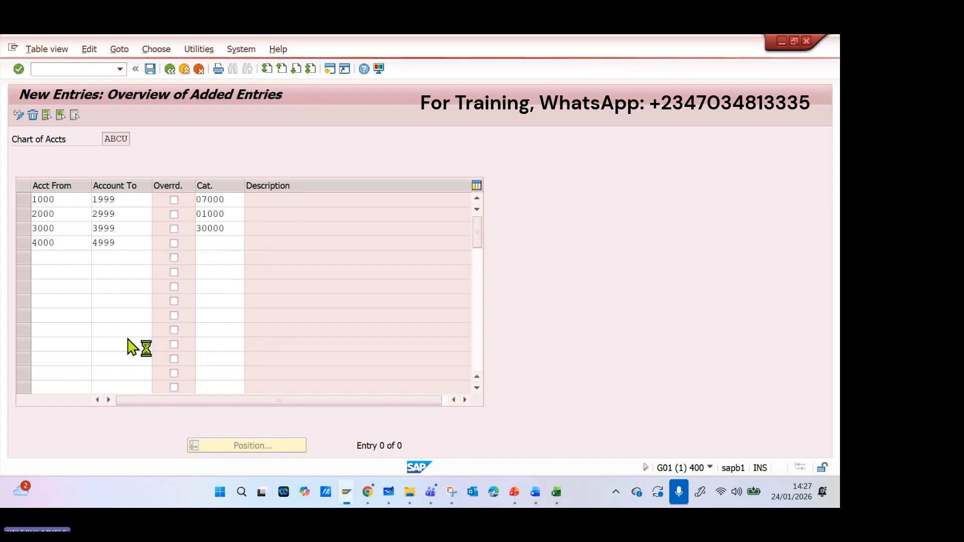
left_click(81, 307)
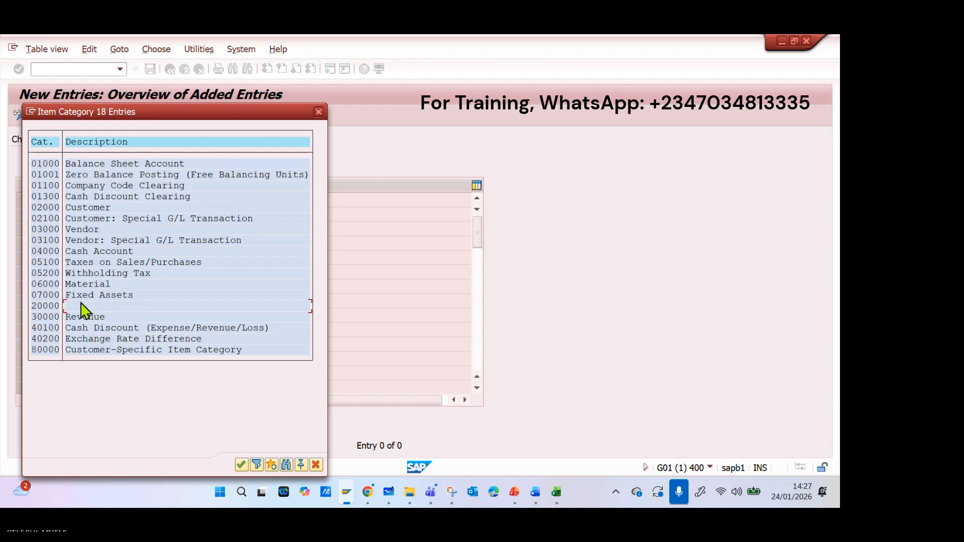
double_click(81, 307)
Fill the fifth row with the account range 5000 to 5999 and item category 01000, Balance Sheet Account.
left_click(53, 256)
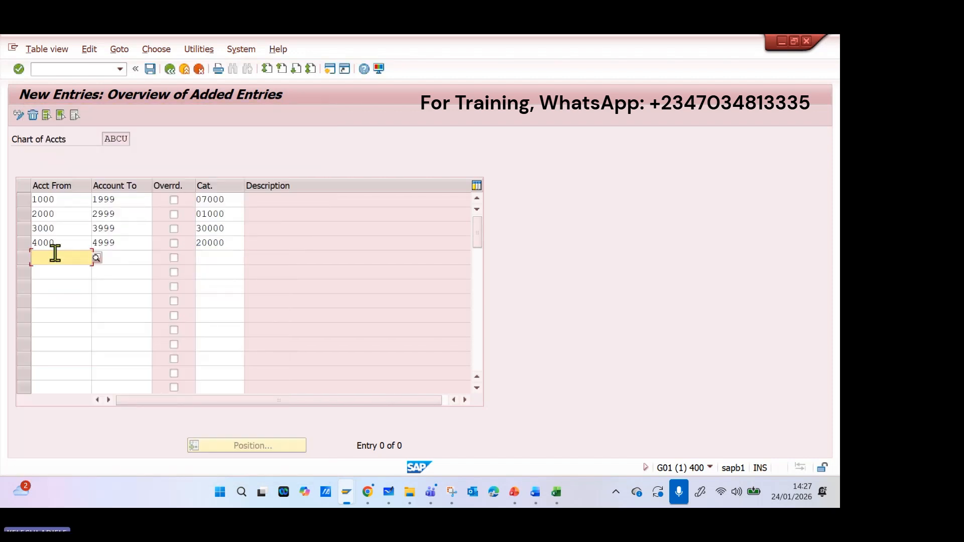
type("5000")
key("Tab")
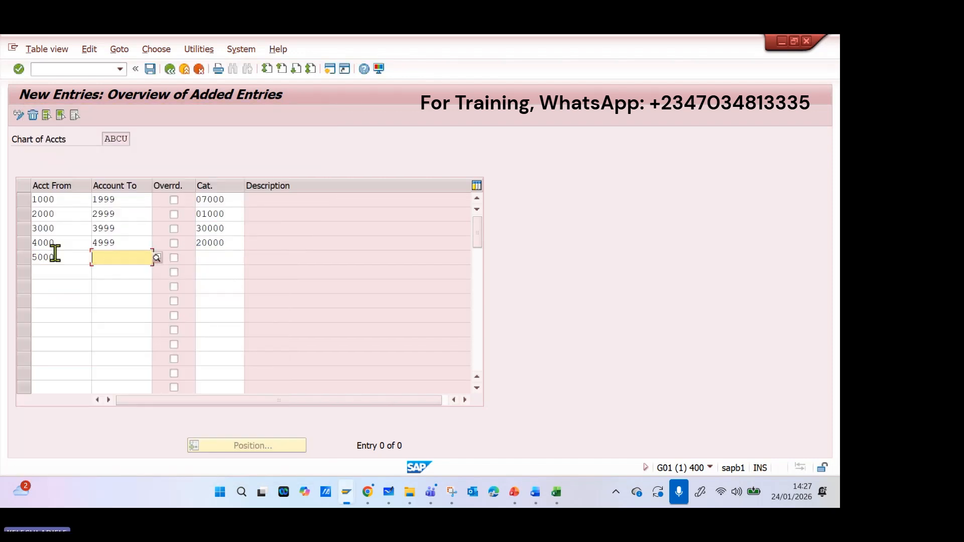
type("5999")
key("Tab")
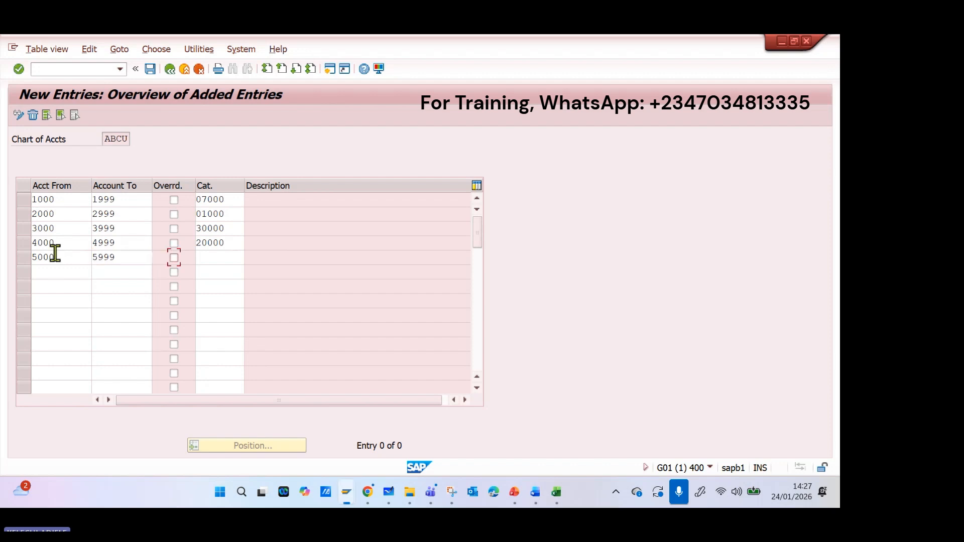
left_click(199, 244)
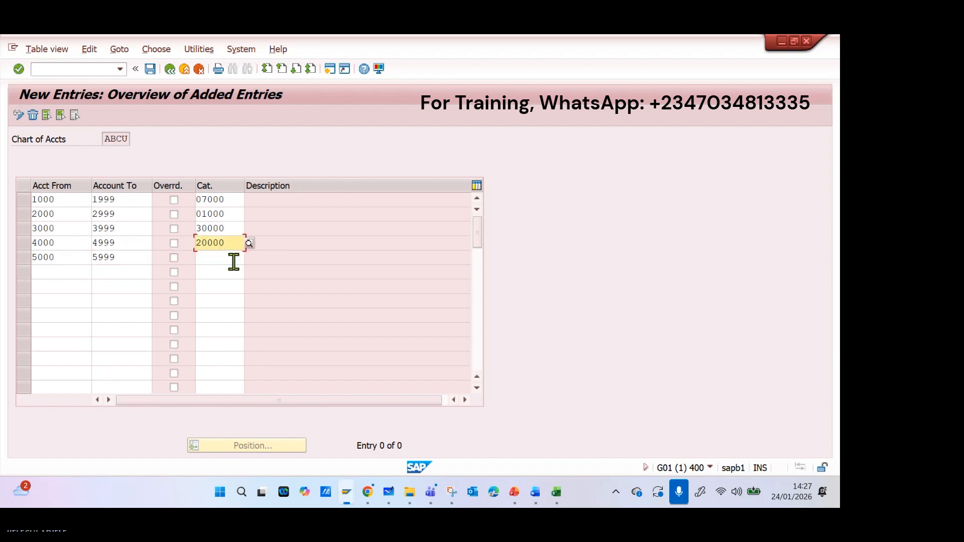
key("F4")
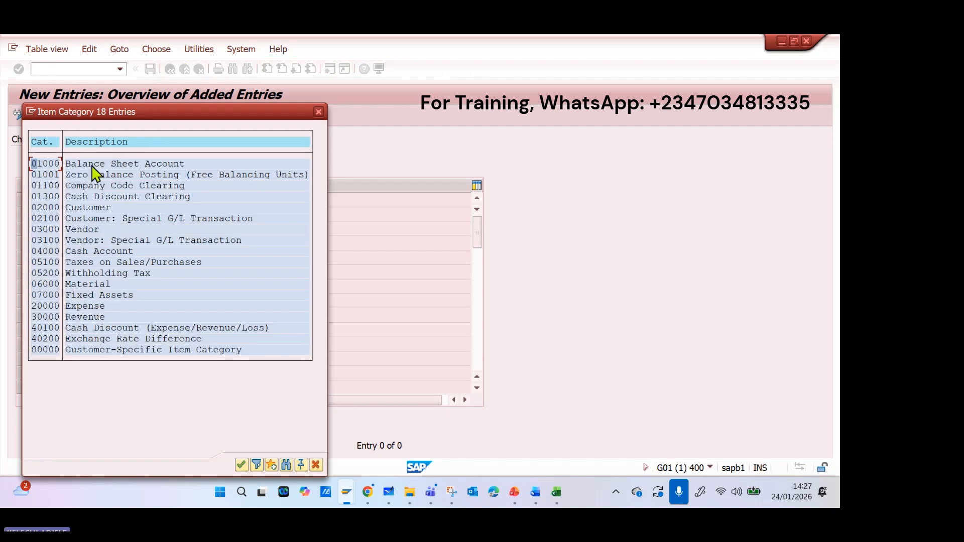
left_click(91, 165)
double_click(92, 166)
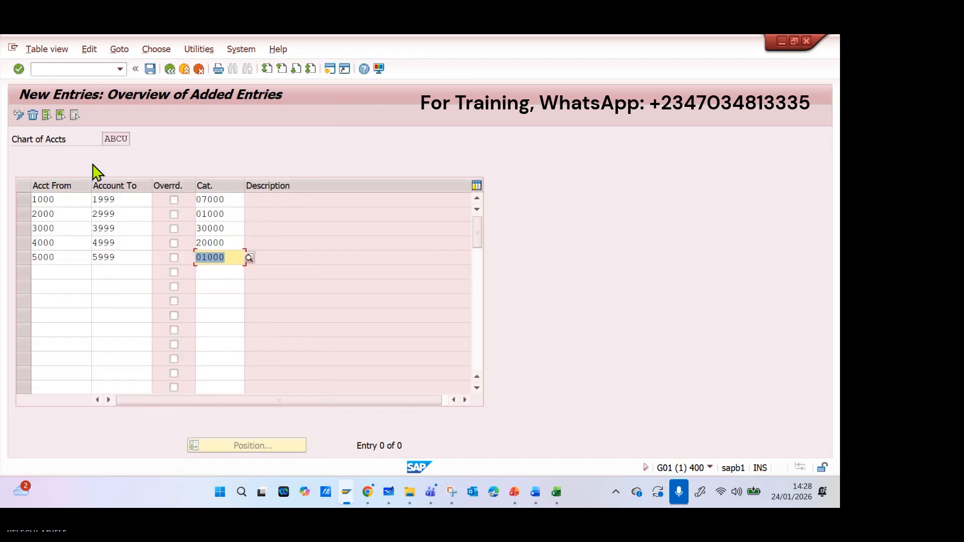
Fill the sixth row with the account range 6000 to 6999 and item category 01000, Balance Sheet Account.
left_click(55, 271)
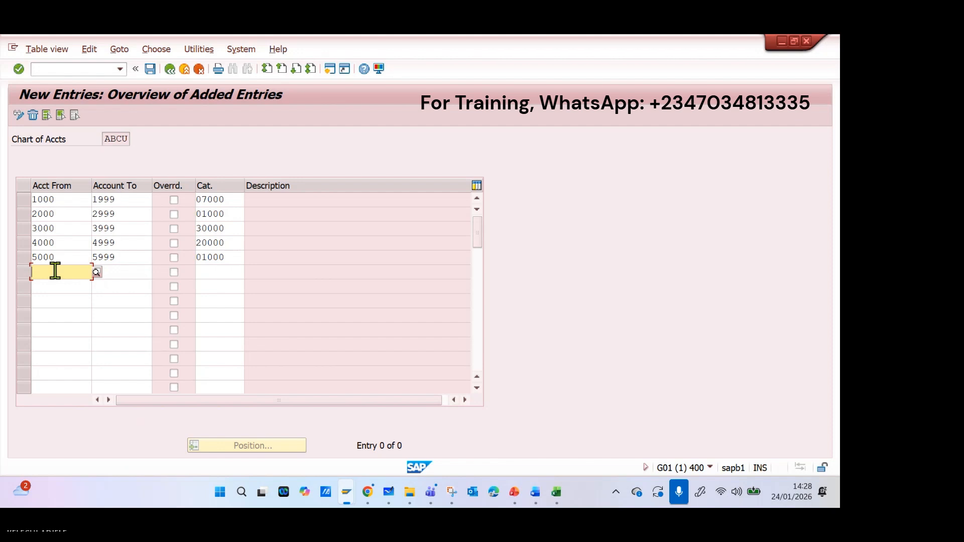
type("6000")
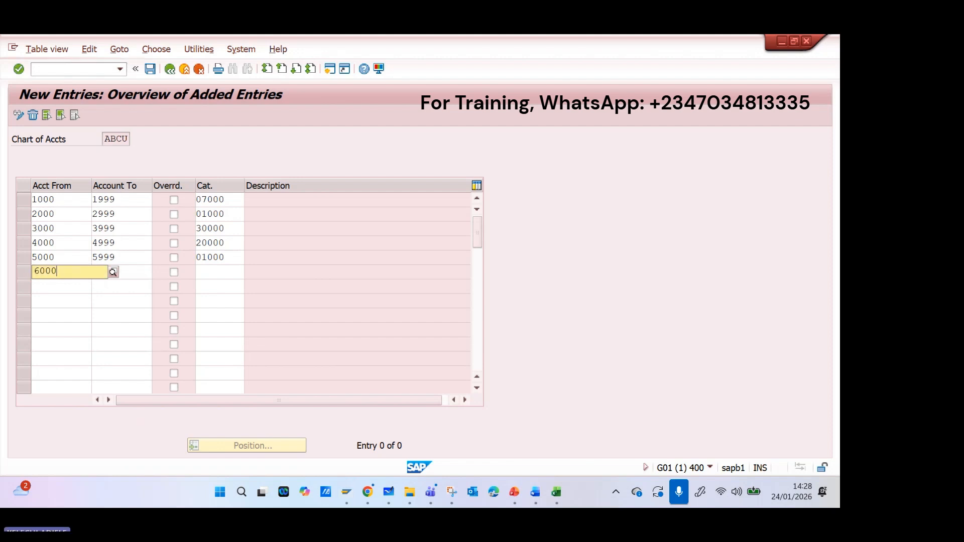
key("Tab")
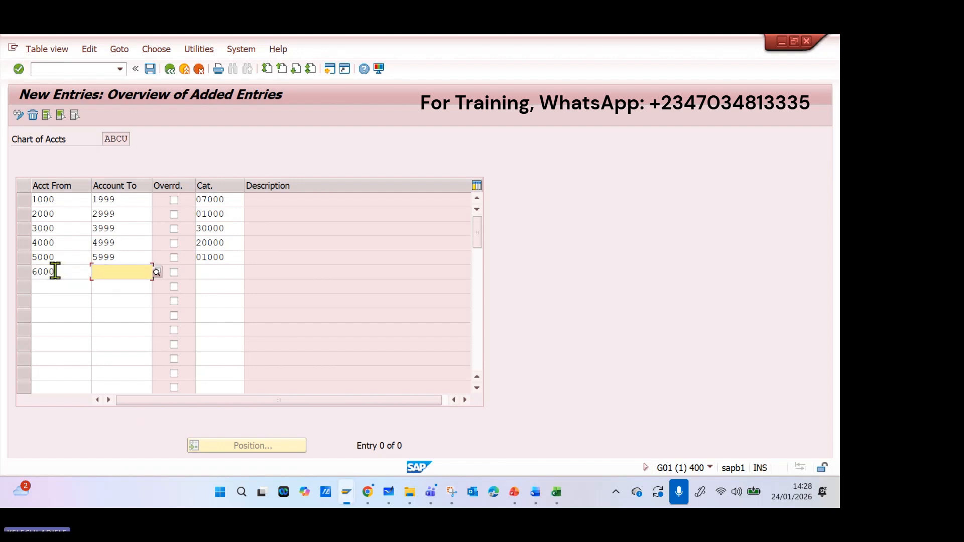
type("6999")
key("Return")
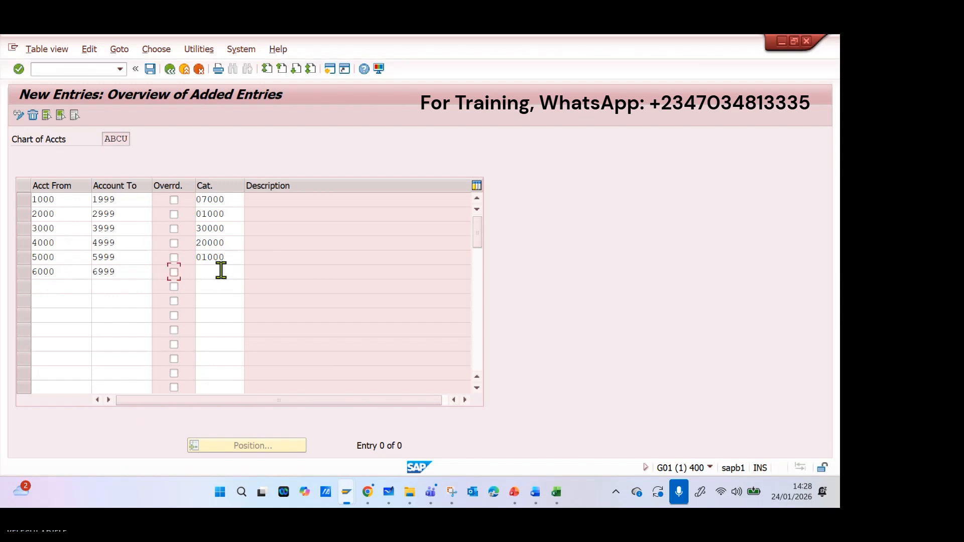
left_click(221, 270)
left_click(249, 275)
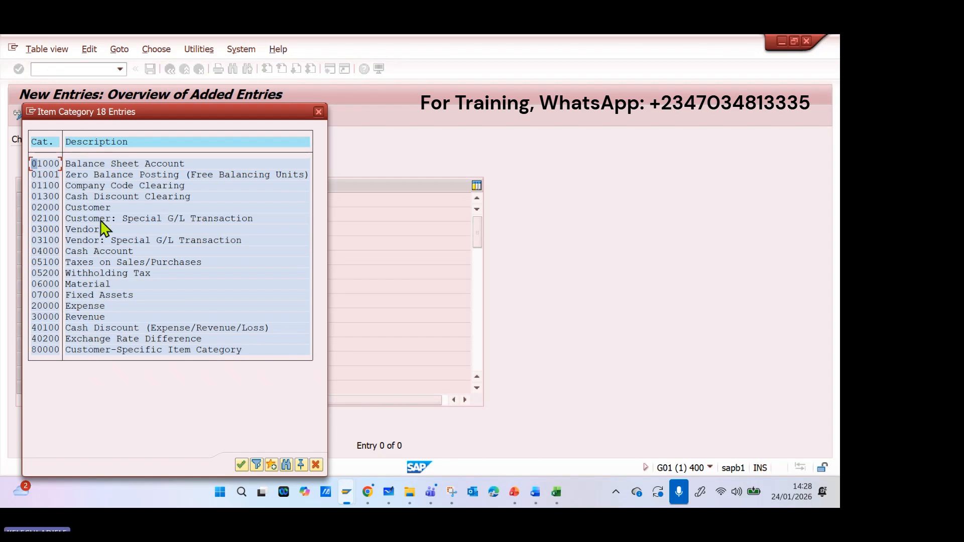
double_click(106, 165)
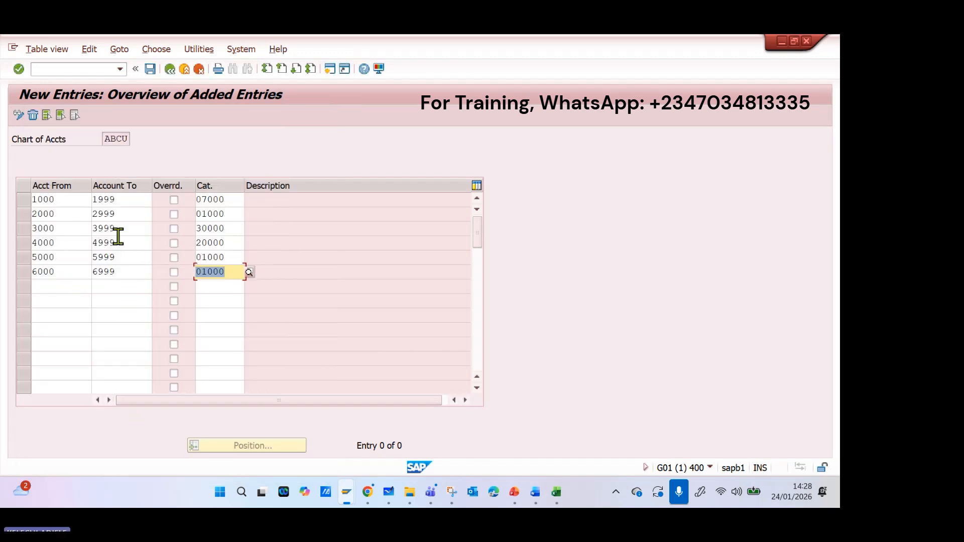
Save the G/L account classification entries under the ABCU Transport Company customizing request and return to the Display IMG structure.
left_click(148, 70)
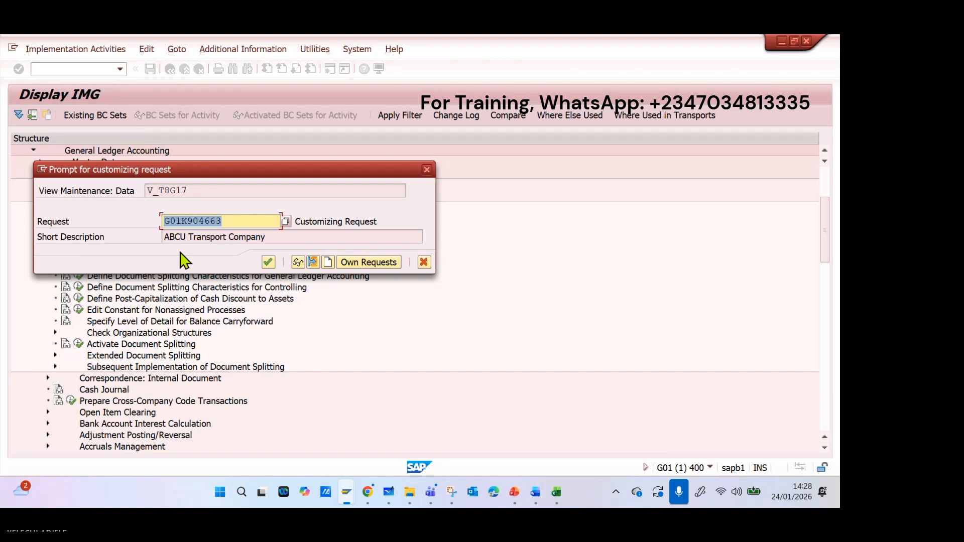
left_click(268, 263)
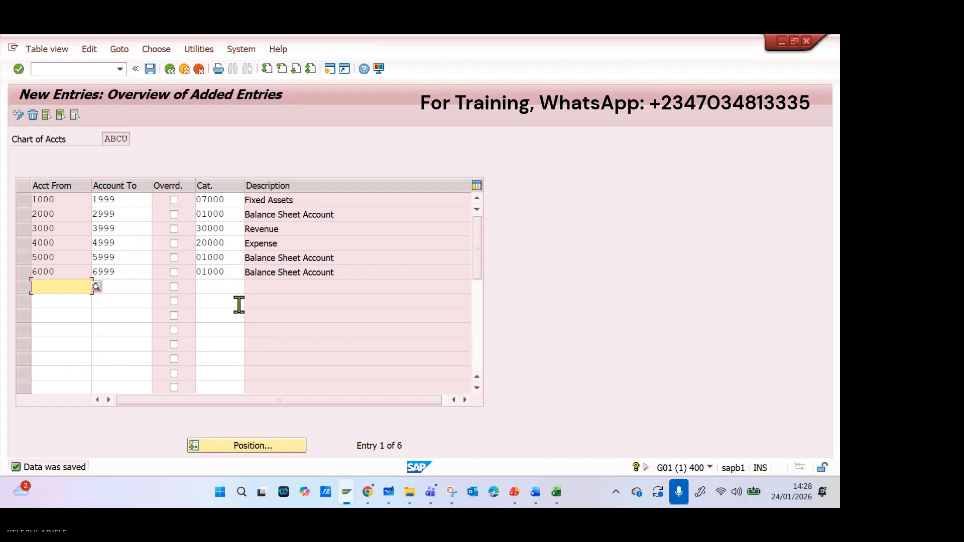
left_click(151, 71)
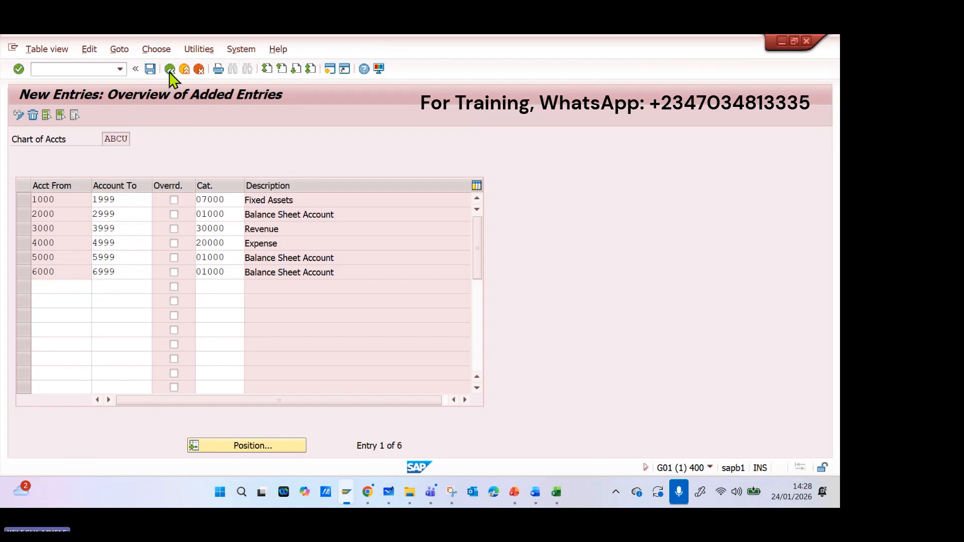
left_click(170, 68)
left_click(170, 70)
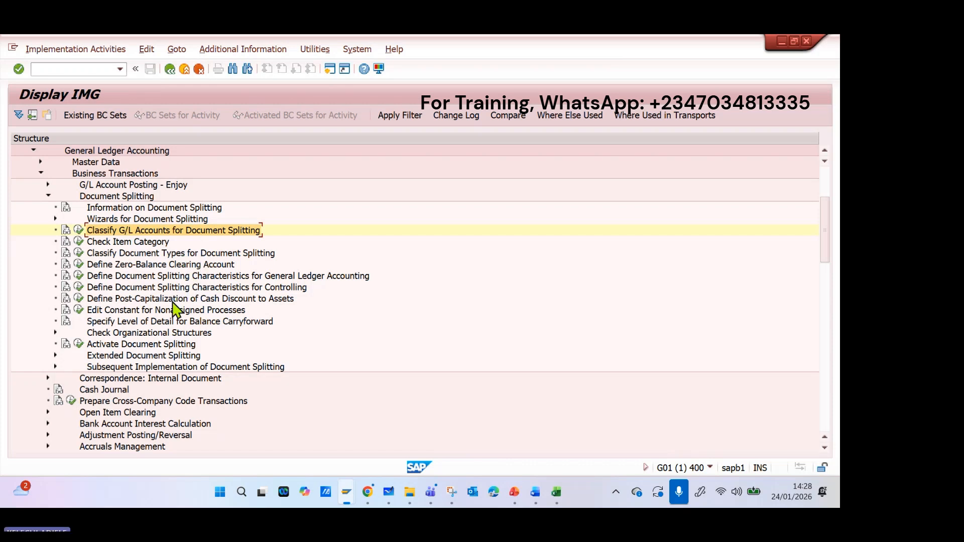
Open the Check Item Category activity under Document Splitting to view its selection screen, and return to the IMG structure.
left_click(125, 243)
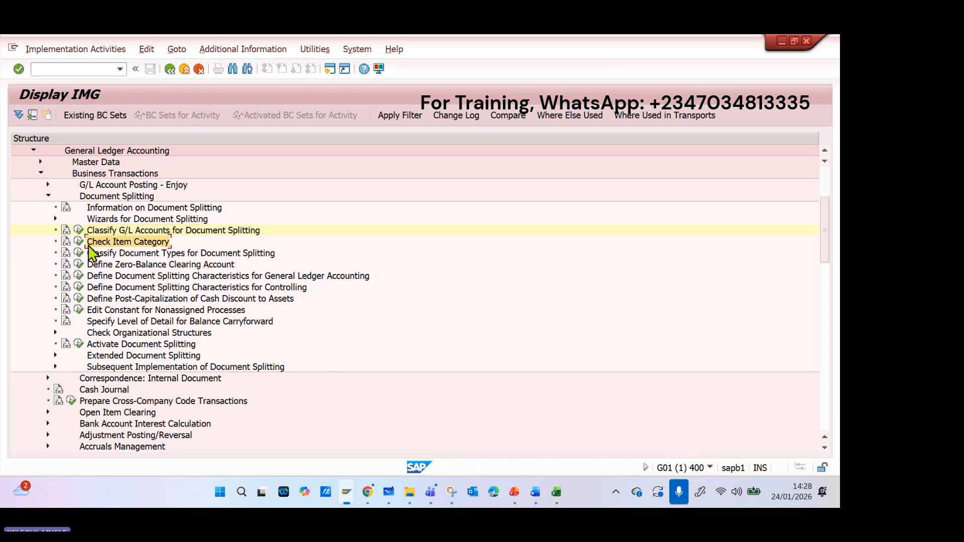
left_click(78, 242)
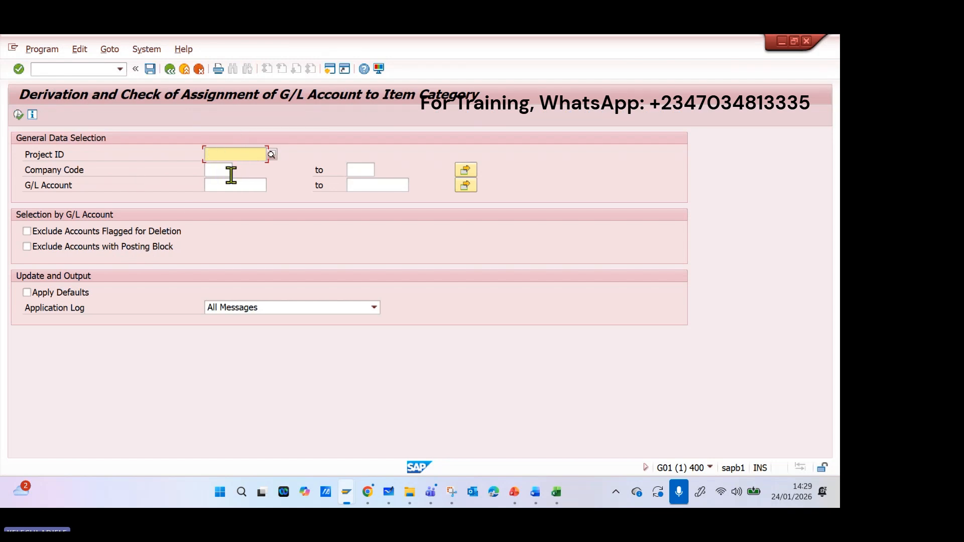
left_click(169, 70)
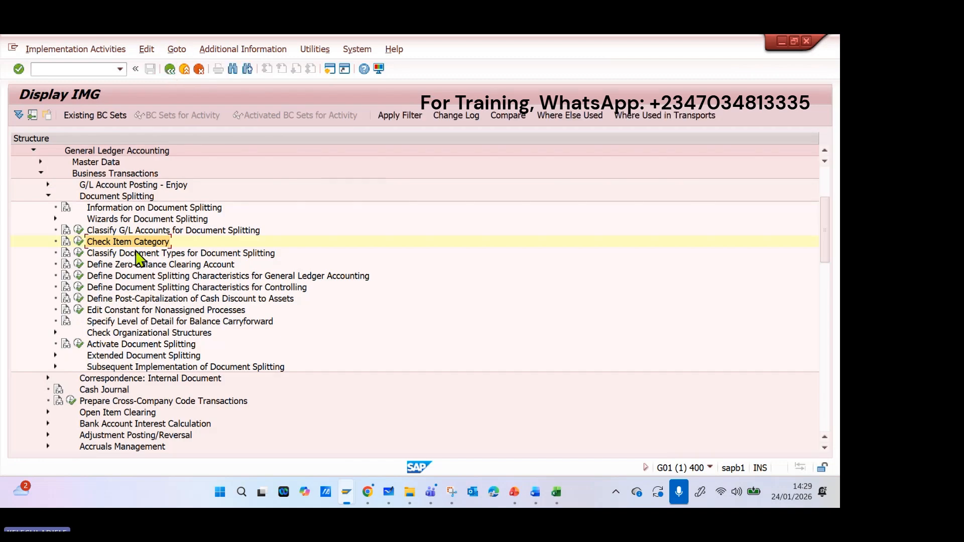
Open the Classify Document Types for Document Splitting activity and examine the transaction and variant assigned to the Asset Posting document type.
left_click(79, 253)
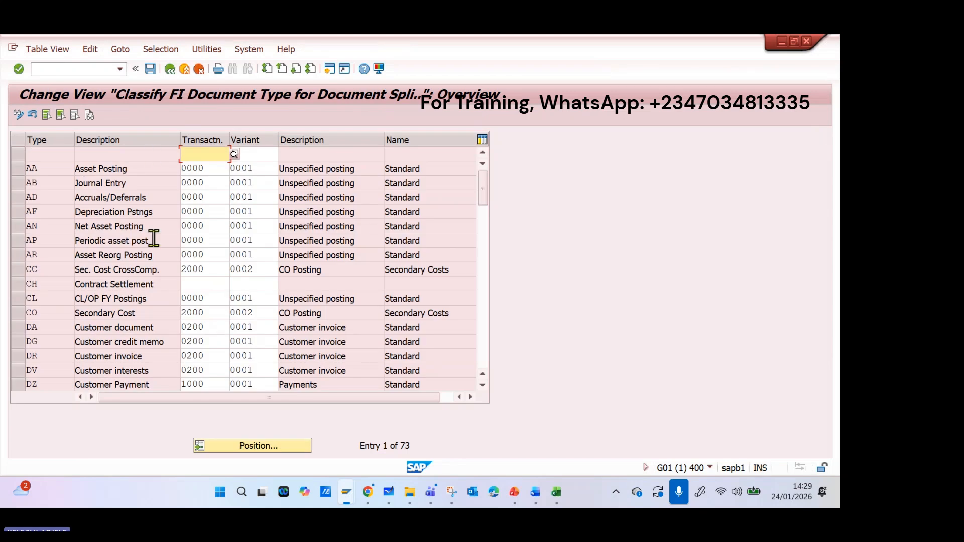
left_click(132, 171)
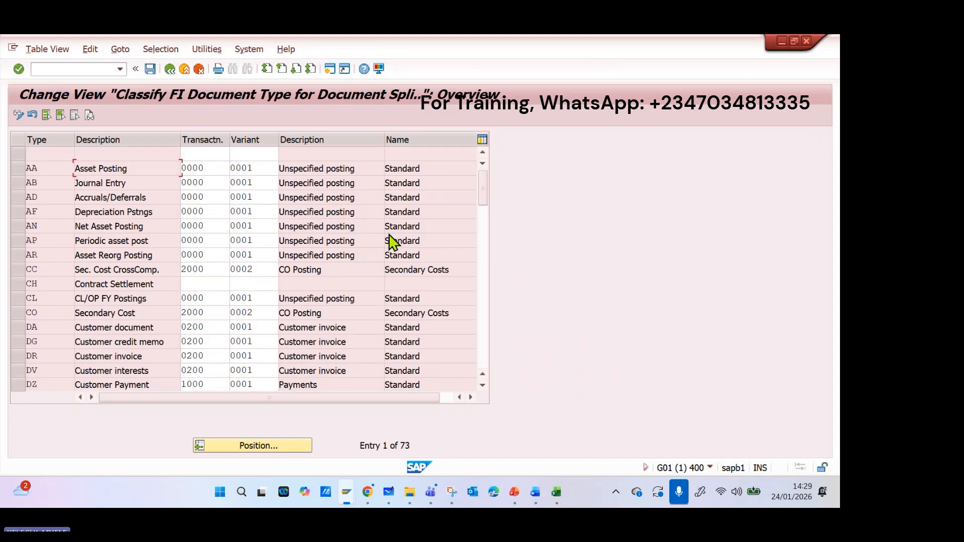
Leave the document type classification, view the posting keys under Define Zero-Balance Clearing Account, and return to the IMG structure.
left_click(173, 72)
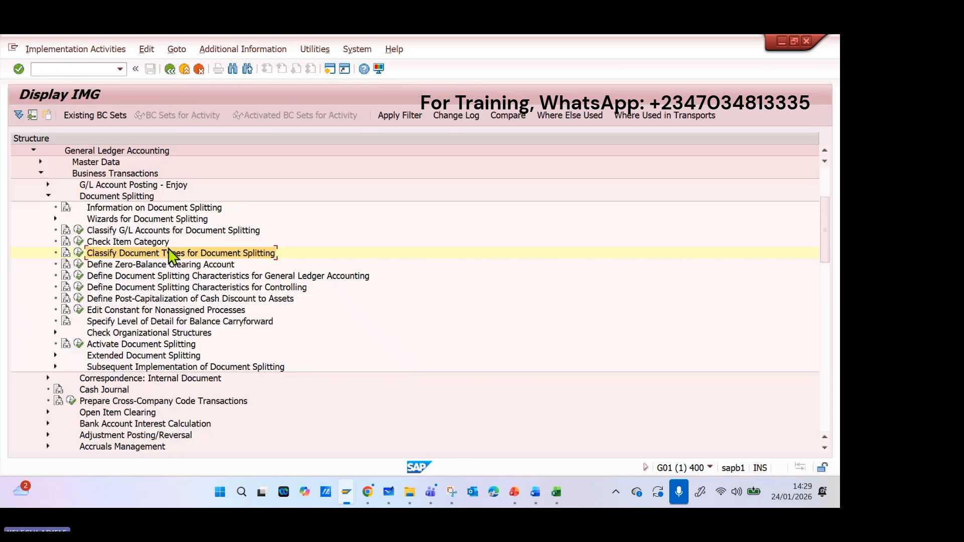
left_click(79, 265)
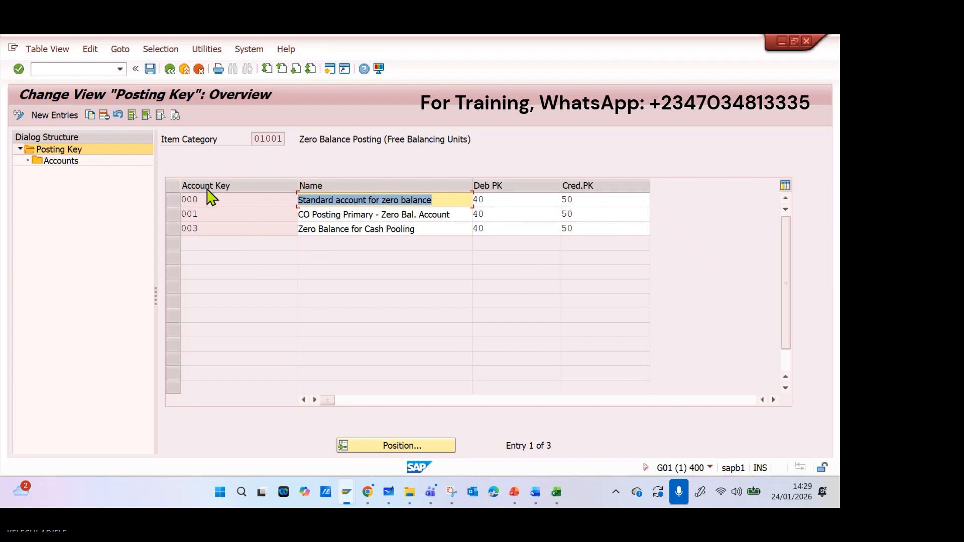
left_click(172, 74)
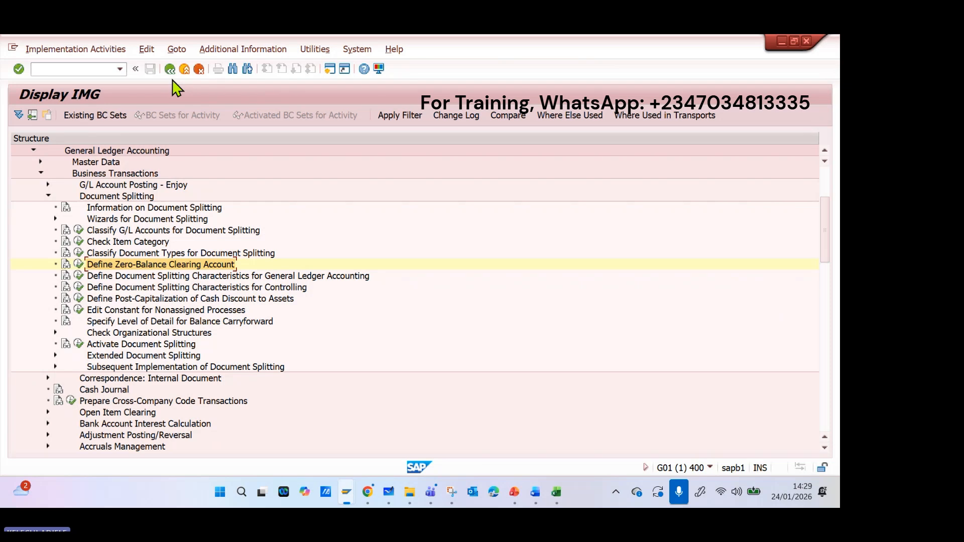
Review the document splitting characteristics defined for General Ledger Accounting and for Controlling, returning to the IMG structure.
left_click(76, 278)
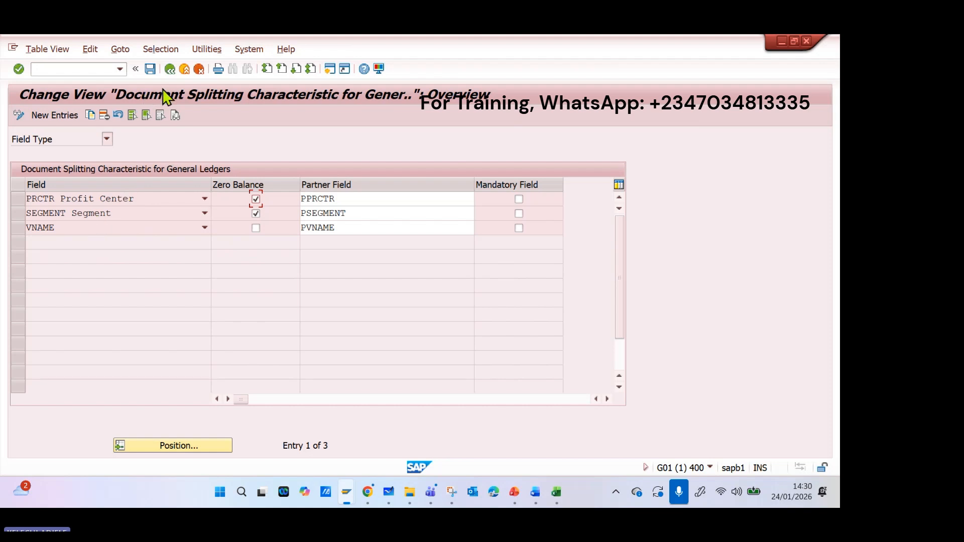
left_click(169, 69)
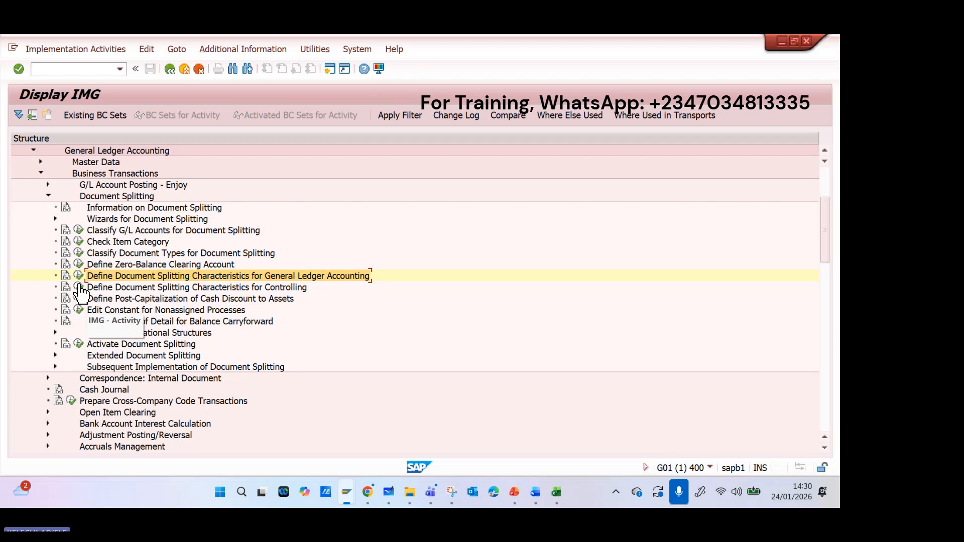
double_click(123, 288)
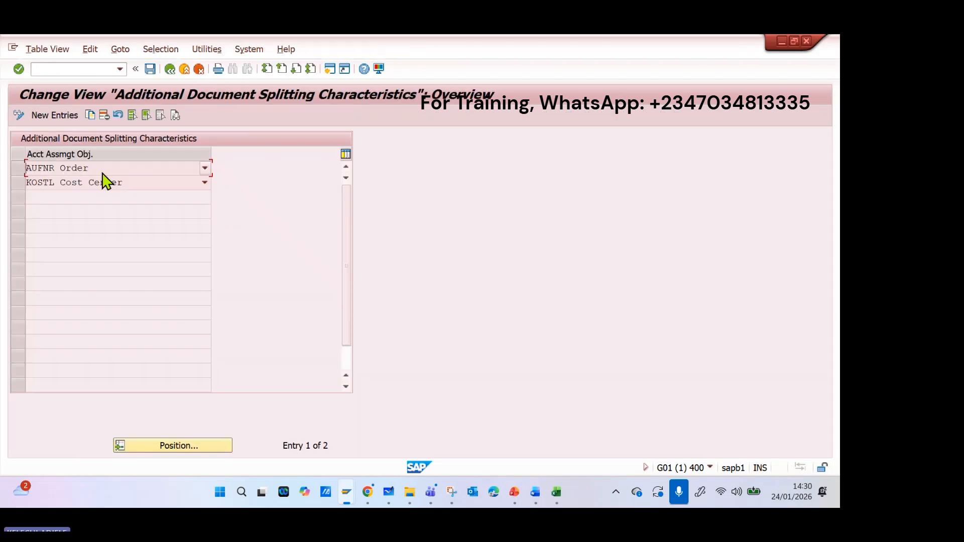
left_click(170, 69)
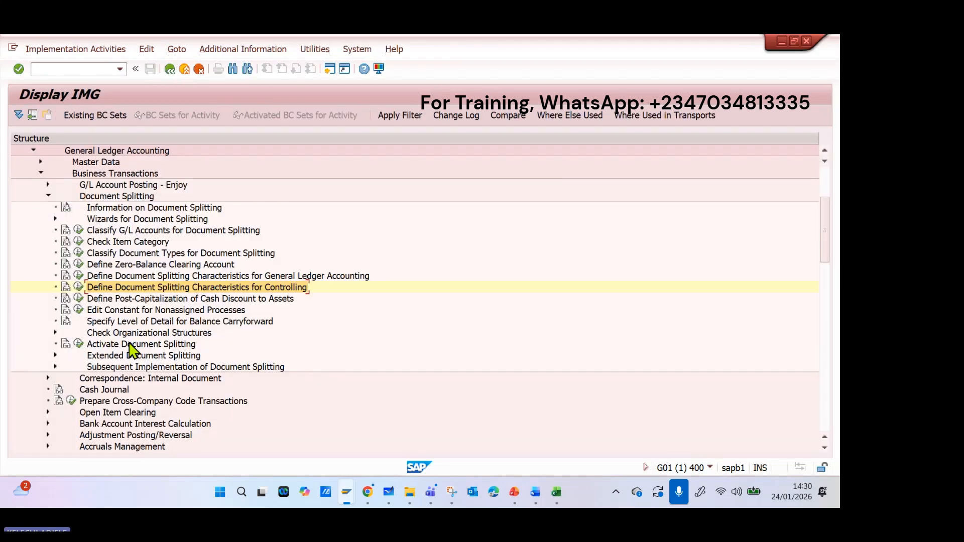
Open Activate Document Splitting, enable Standard A/C Assgnmt while viewing the available constants, and clear the option again.
left_click(78, 346)
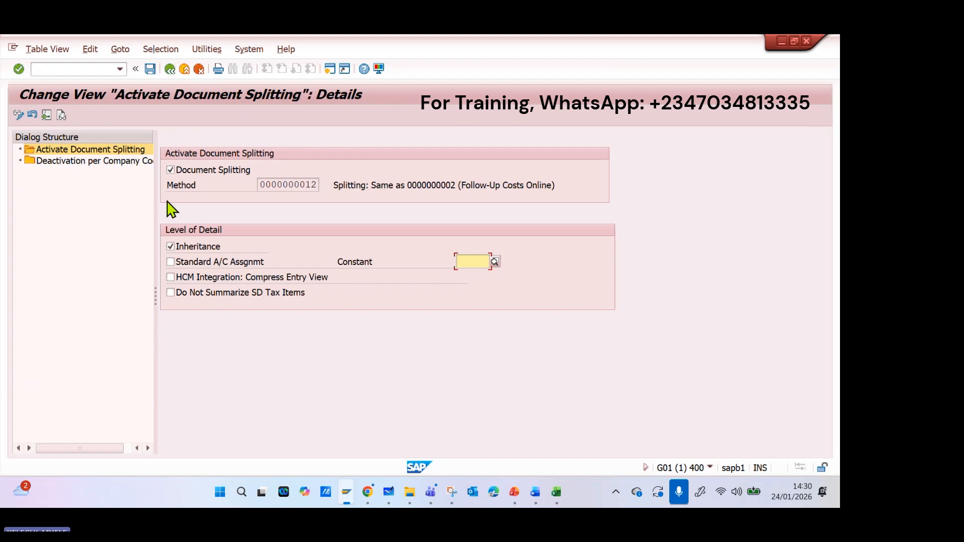
left_click(170, 261)
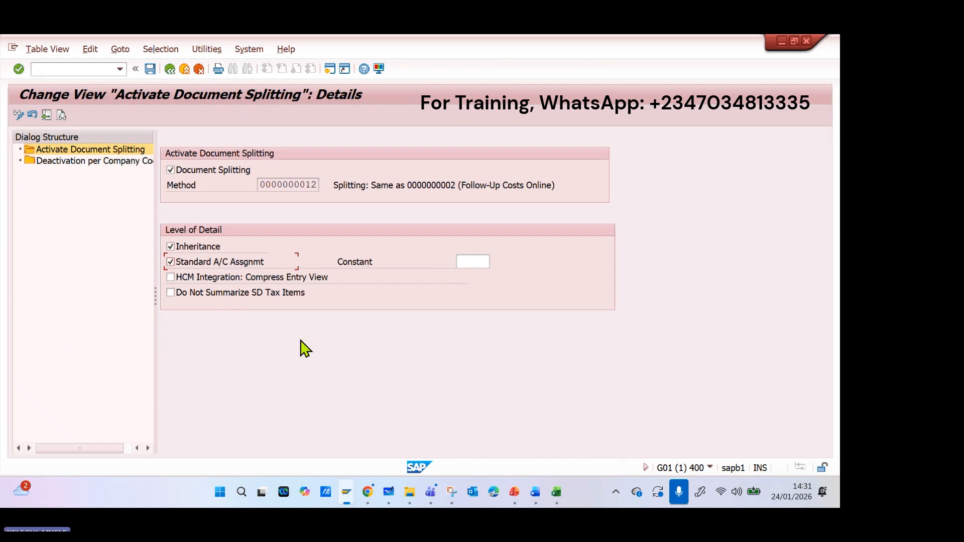
left_click(478, 262)
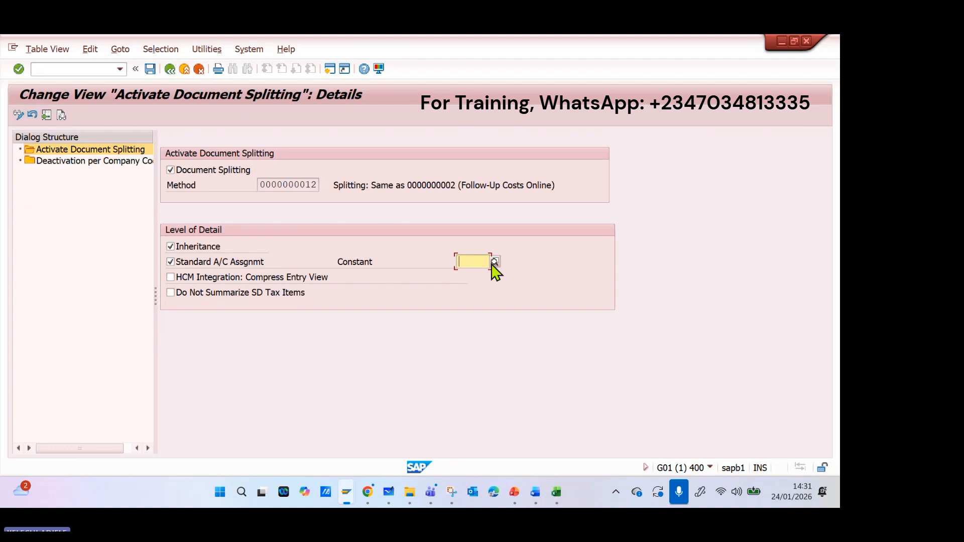
left_click(494, 262)
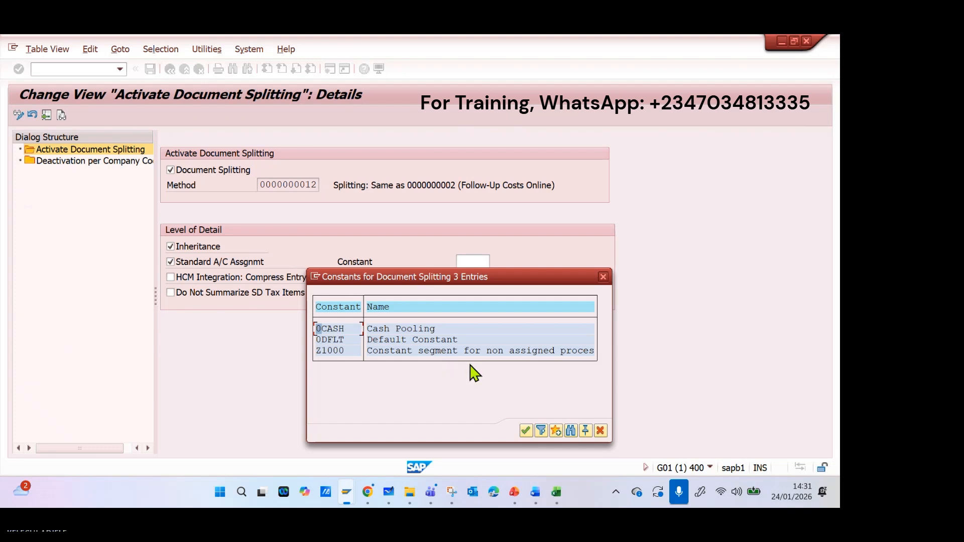
left_click(604, 278)
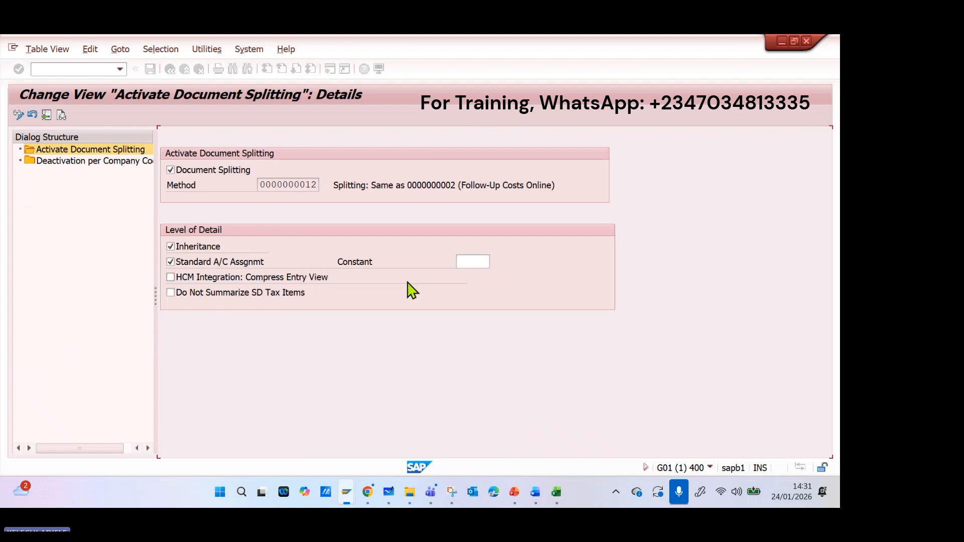
left_click(206, 260)
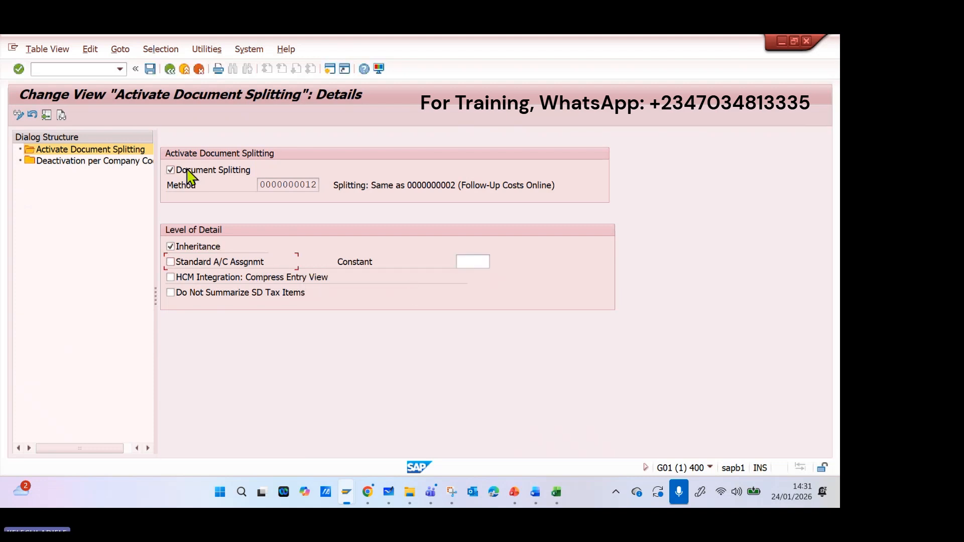
Save the document splitting activation under the ABCU Transport Company customizing request and return to the IMG structure.
left_click(150, 69)
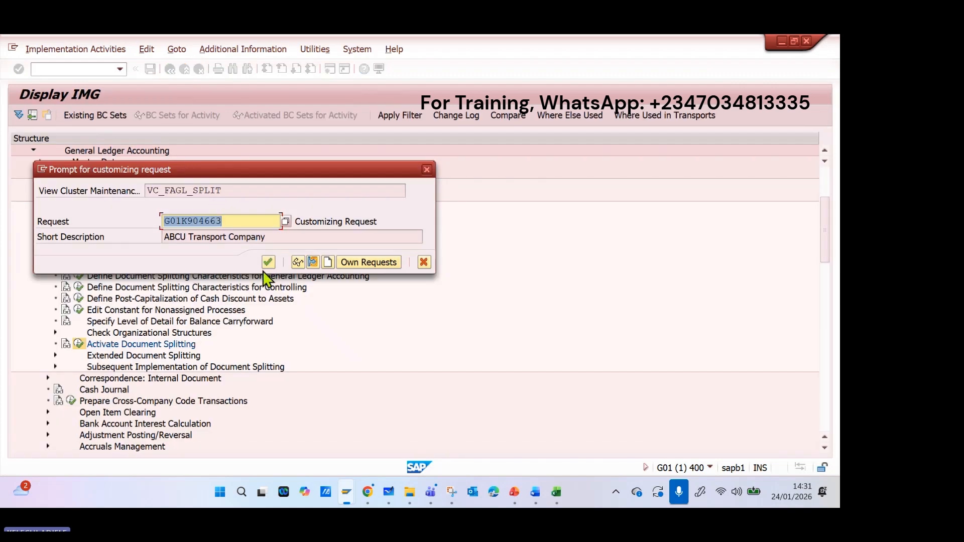
left_click(269, 262)
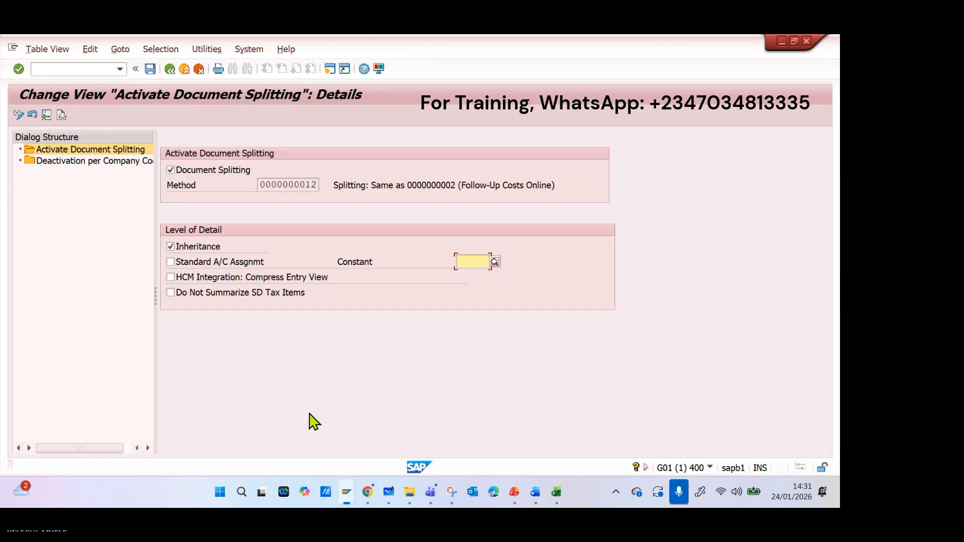
left_click(170, 69)
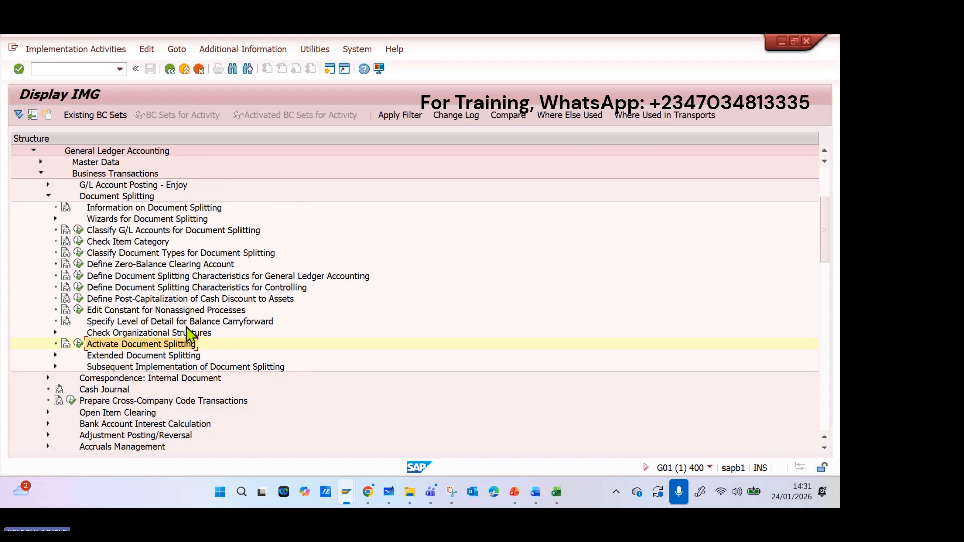
View the activities under Extended Document Splitting, and collapse the Document Splitting and Business Transactions nodes.
left_click(55, 356)
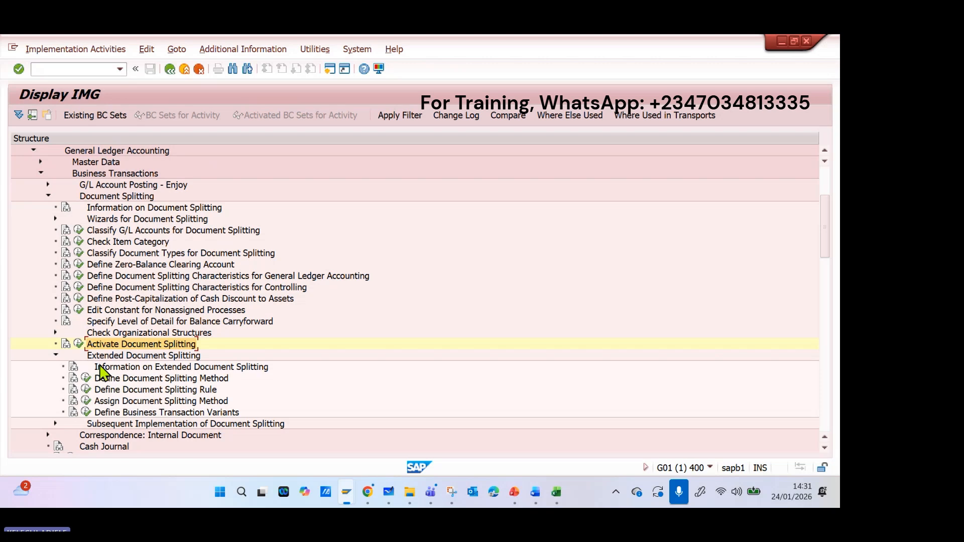
left_click(56, 355)
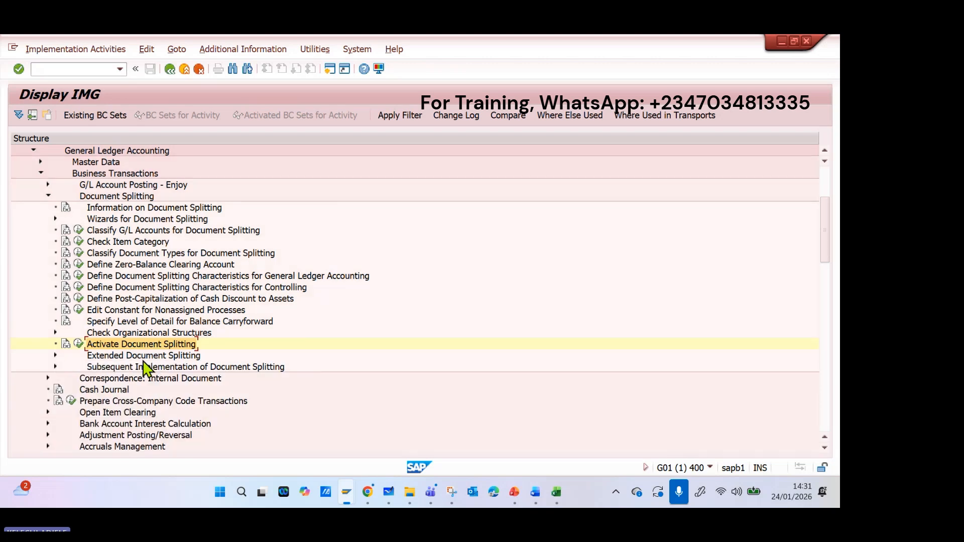
left_click(49, 196)
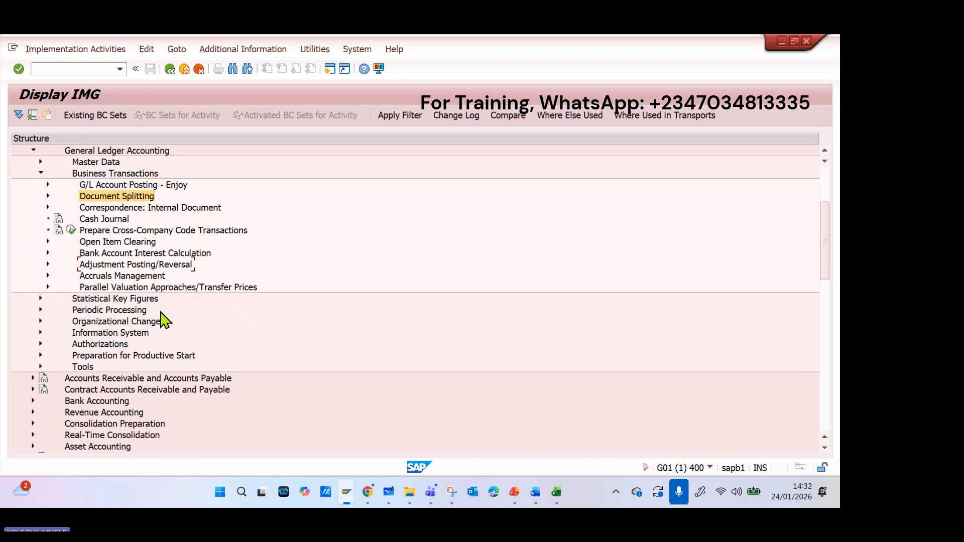
left_click(41, 174)
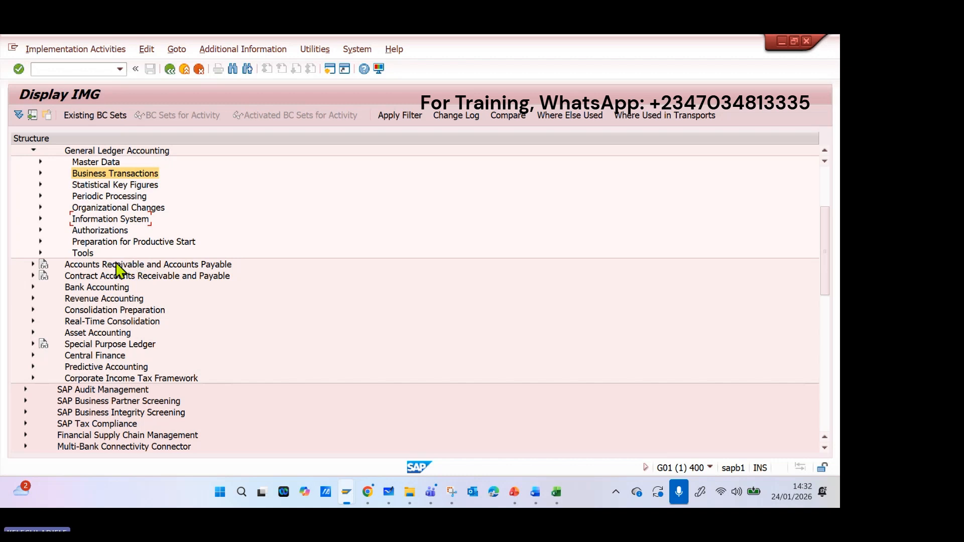
scroll(123, 217, "up", 1)
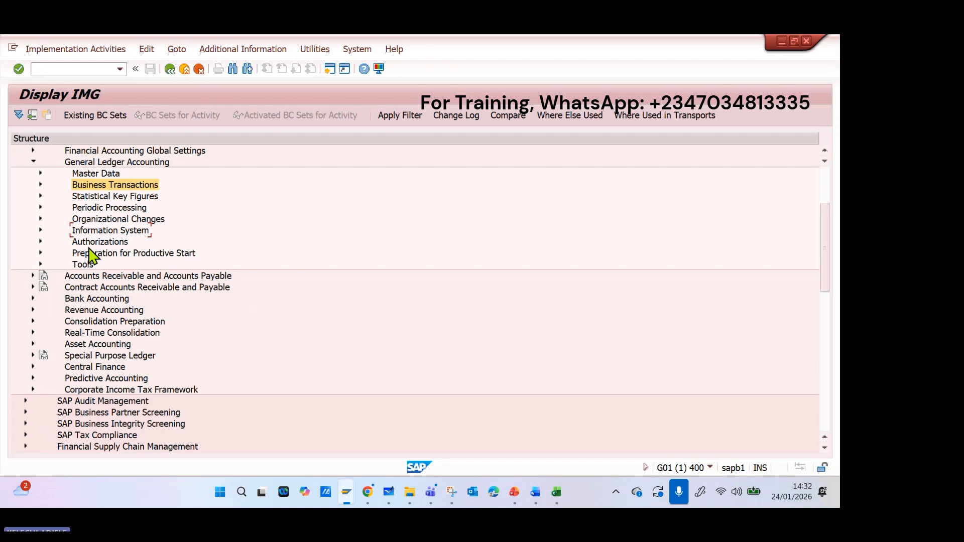
Search Windows for "train" and open the Word document SAP Practice questions- TRAIN THE TRAINER SESSION.
left_click(246, 502)
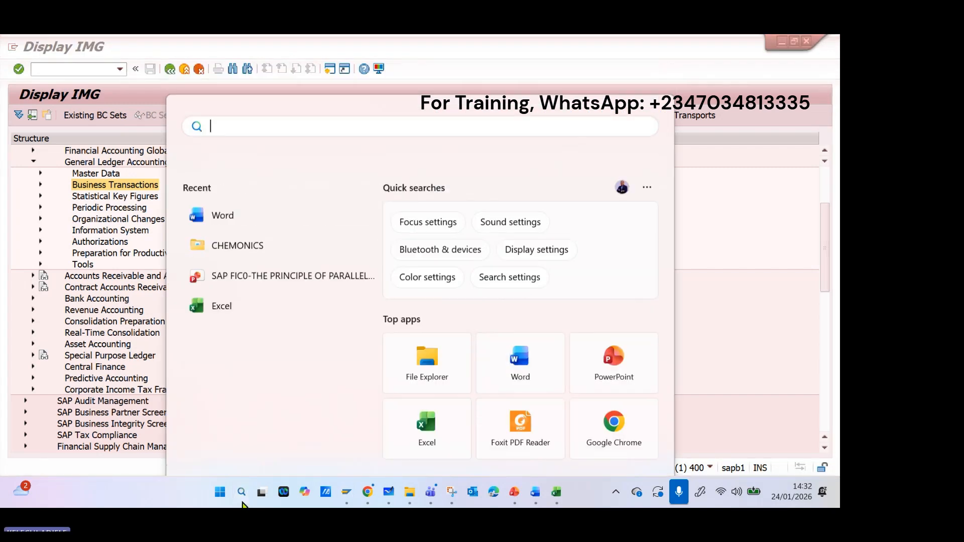
left_click(242, 500)
left_click(243, 499)
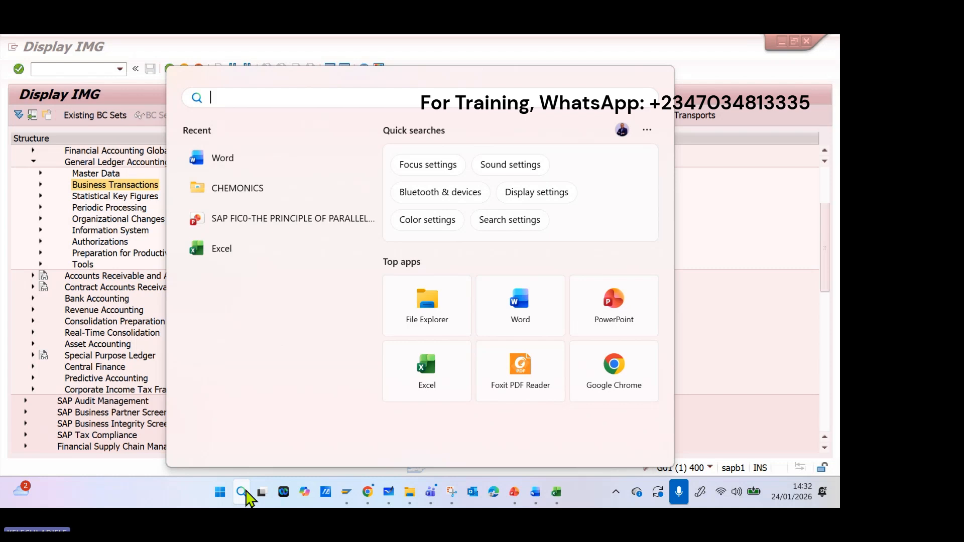
type("train")
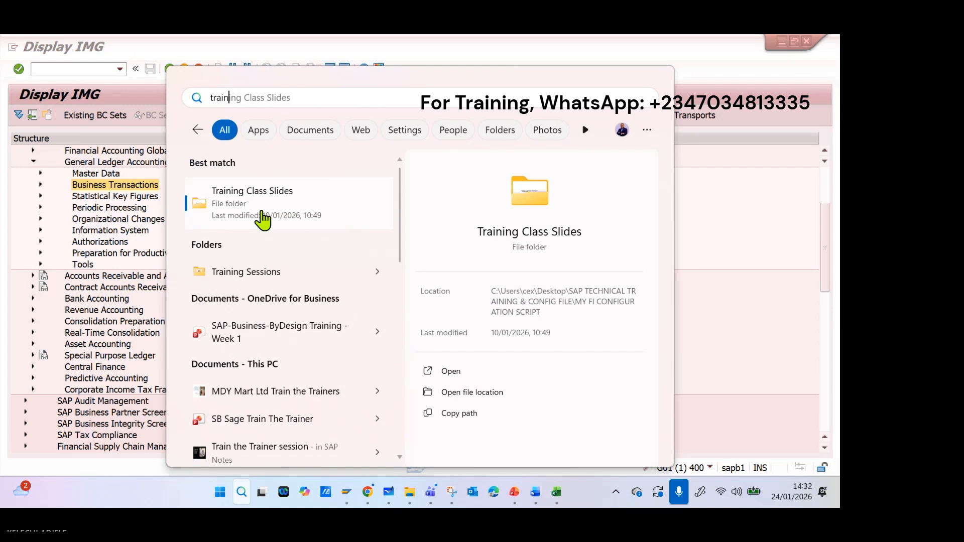
scroll(291, 369, "down", 5)
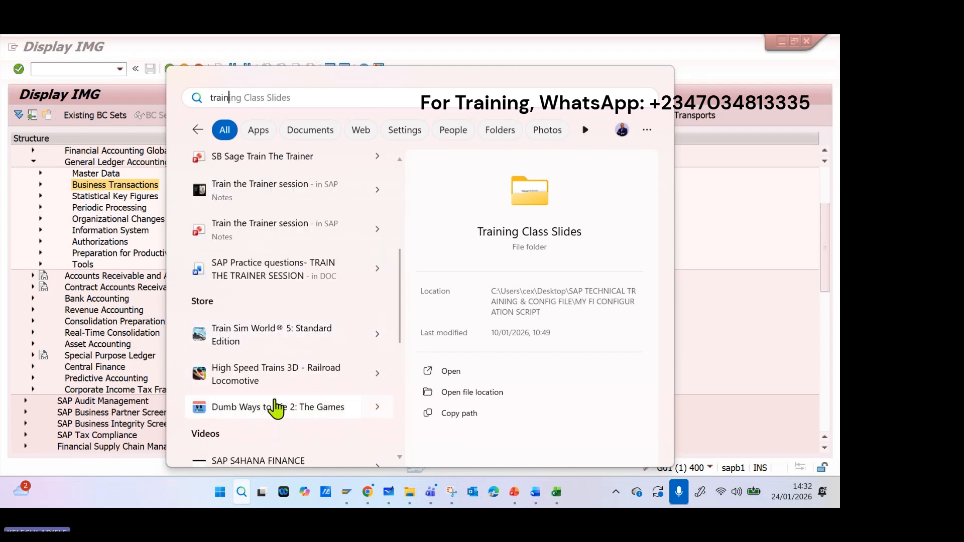
left_click_drag(281, 234, 254, 262)
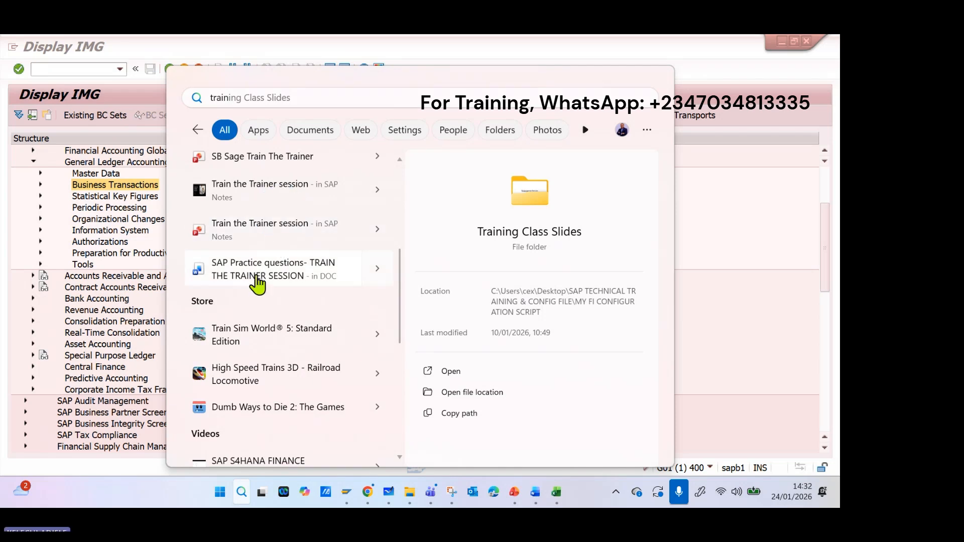
left_click(257, 279)
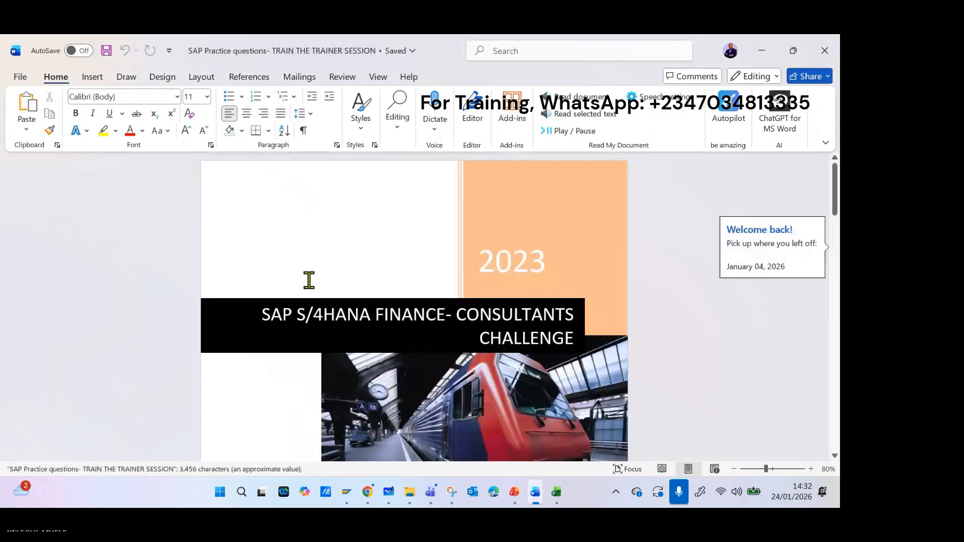
Examine the practice document down to Task 1: Master Data and select the General Ledger accounts item with its sub-bullets.
scroll(375, 291, "down", 5)
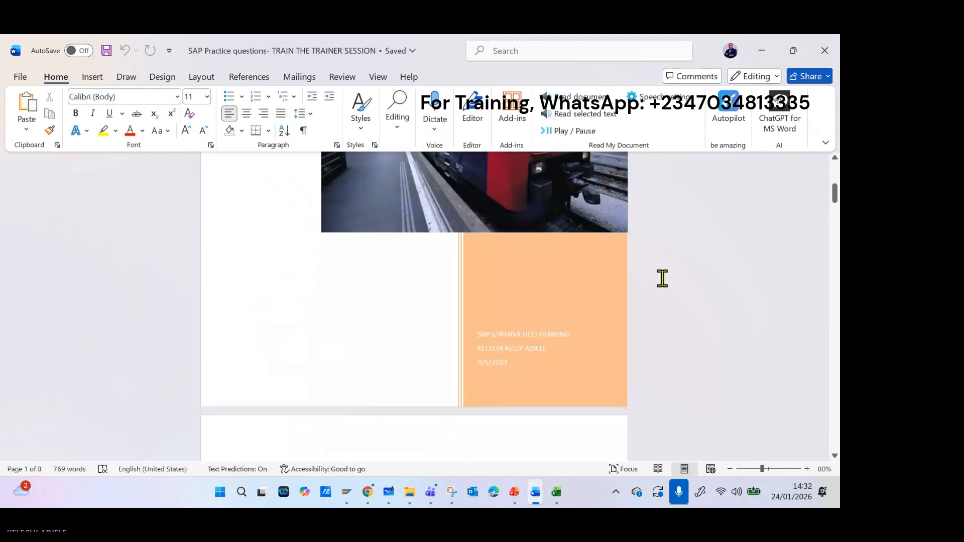
left_click_drag(836, 197, 832, 249)
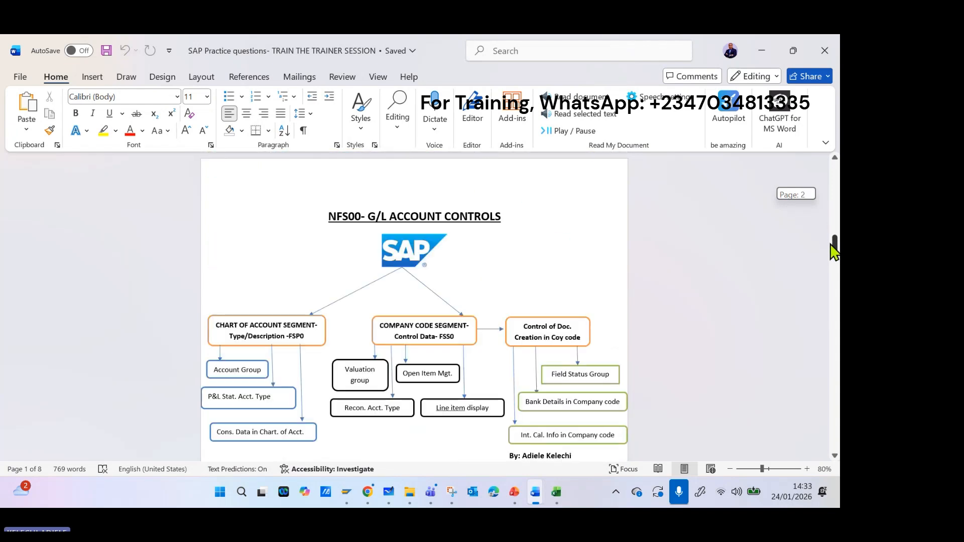
scroll(552, 312, "down", 8)
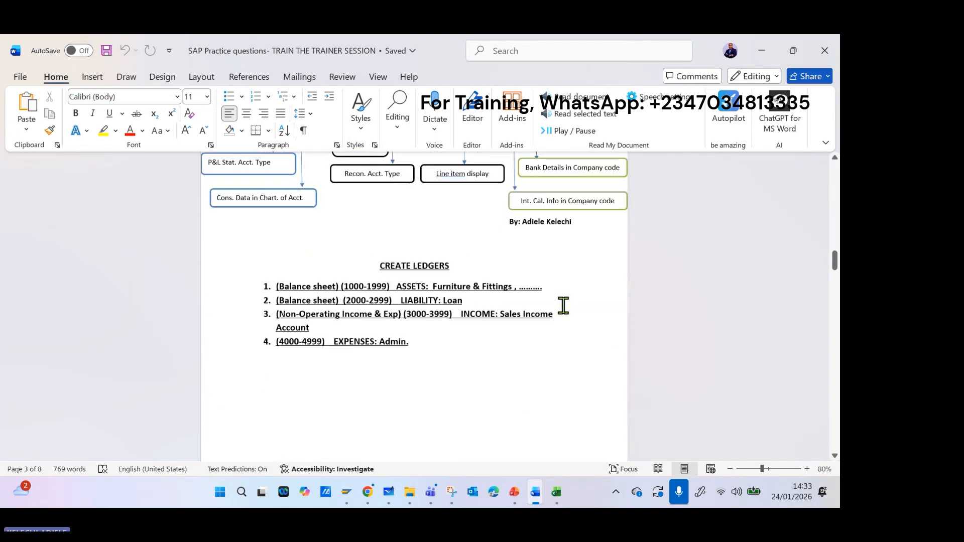
left_click_drag(837, 272, 812, 358)
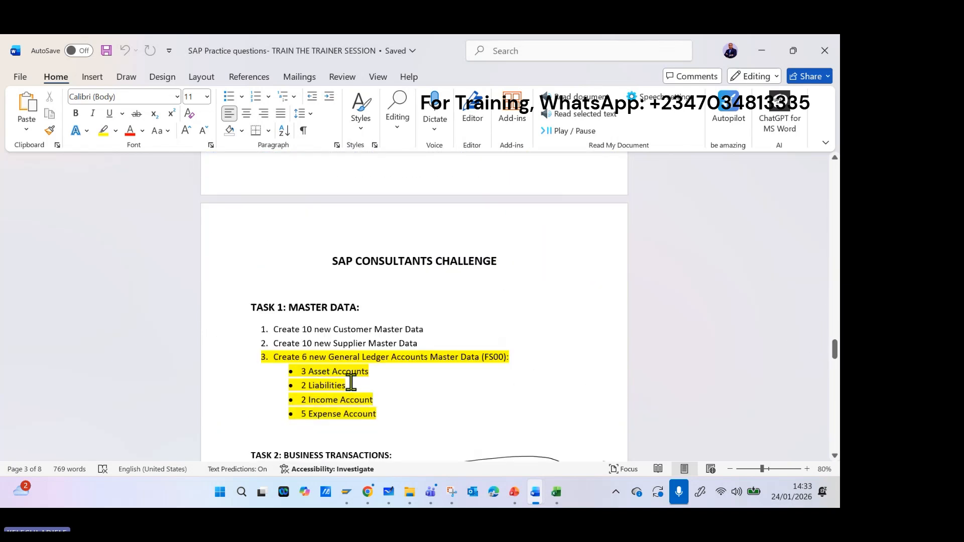
left_click_drag(387, 420, 251, 358)
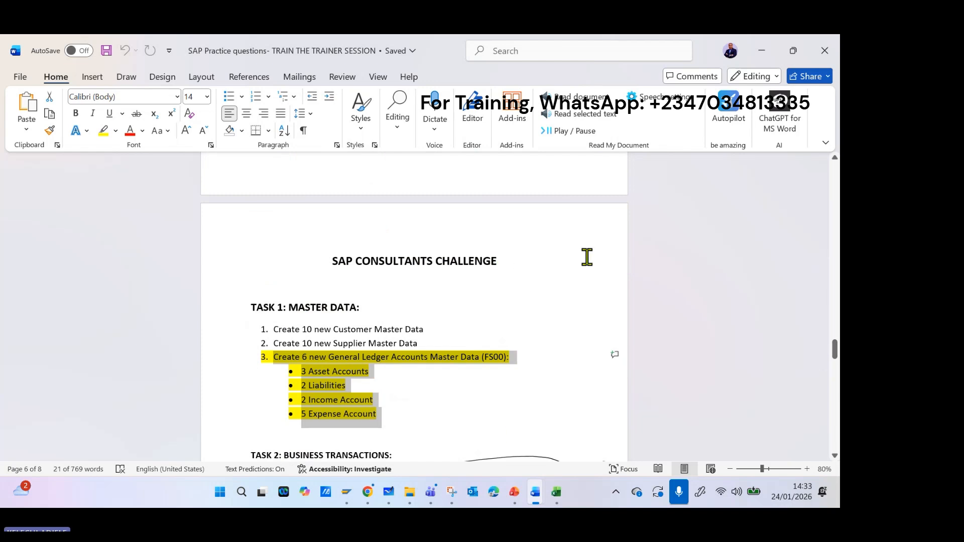
Minimize the practice document, close the open cover letter, and expand Organizational Changes in the SAP IMG structure.
left_click(762, 51)
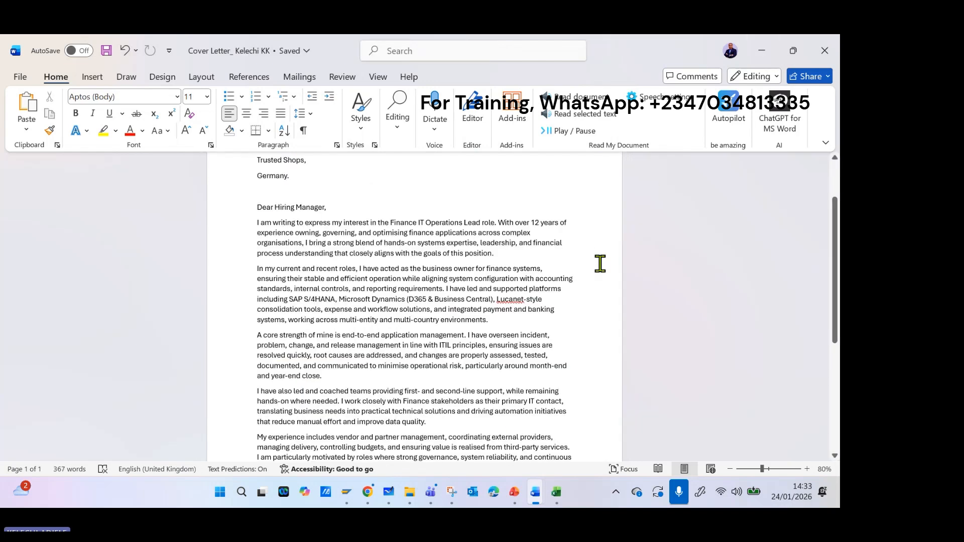
left_click(826, 50)
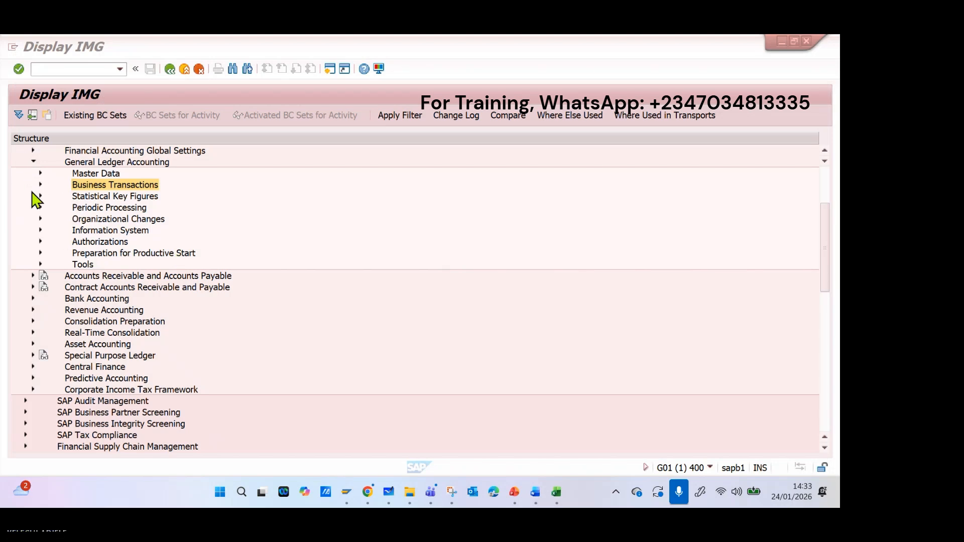
left_click(40, 219)
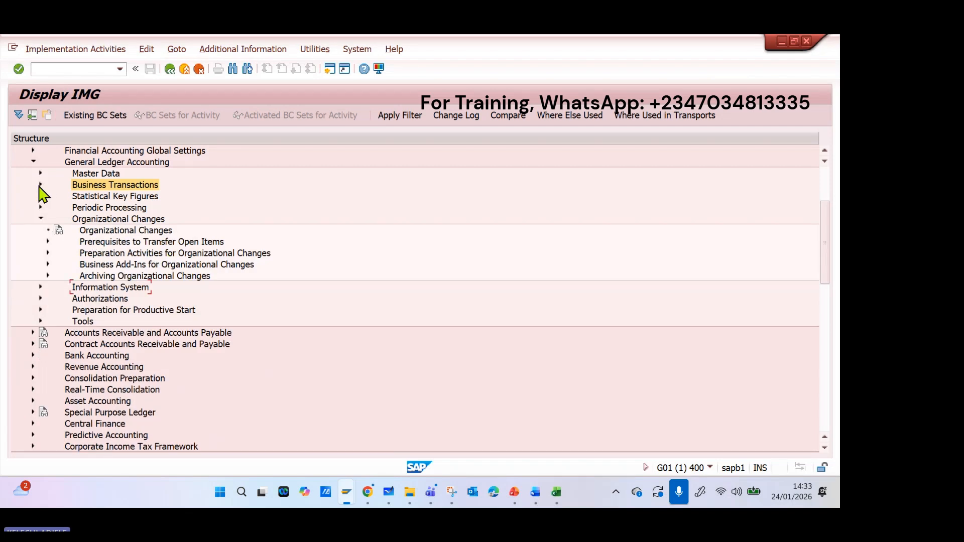
Collapse the General Ledger Accounting and Financial Accounting nodes in the IMG structure, and expand Controlling to view its sub-areas.
left_click(33, 161)
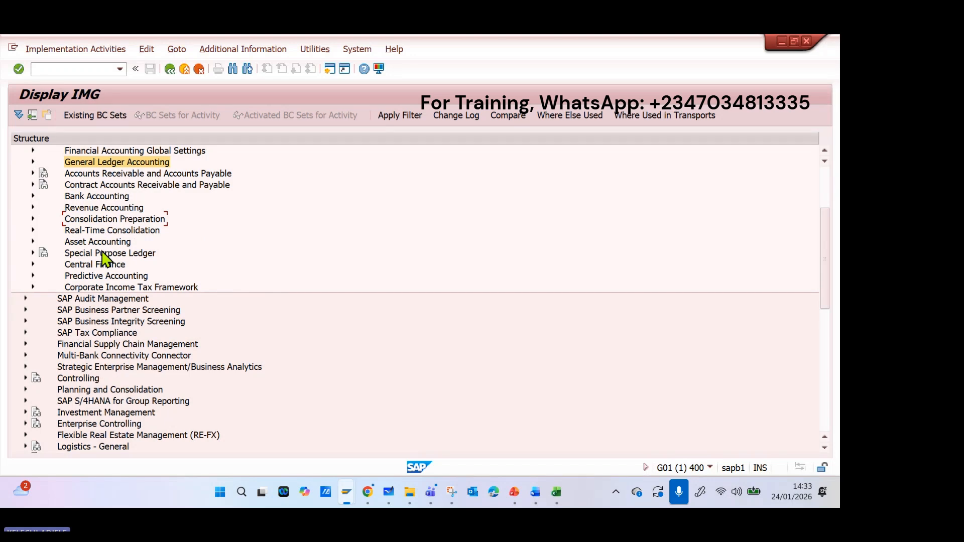
scroll(128, 294, "up", 1)
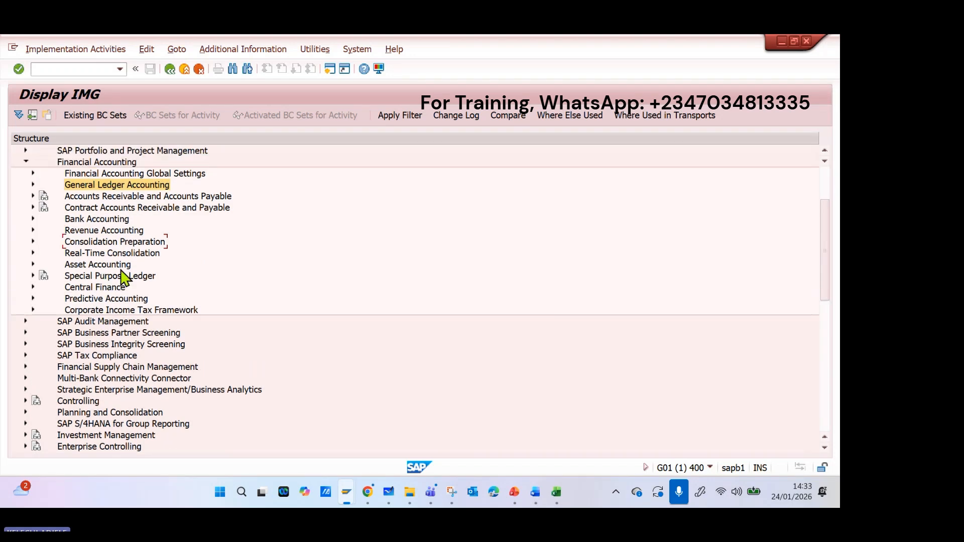
left_click(26, 162)
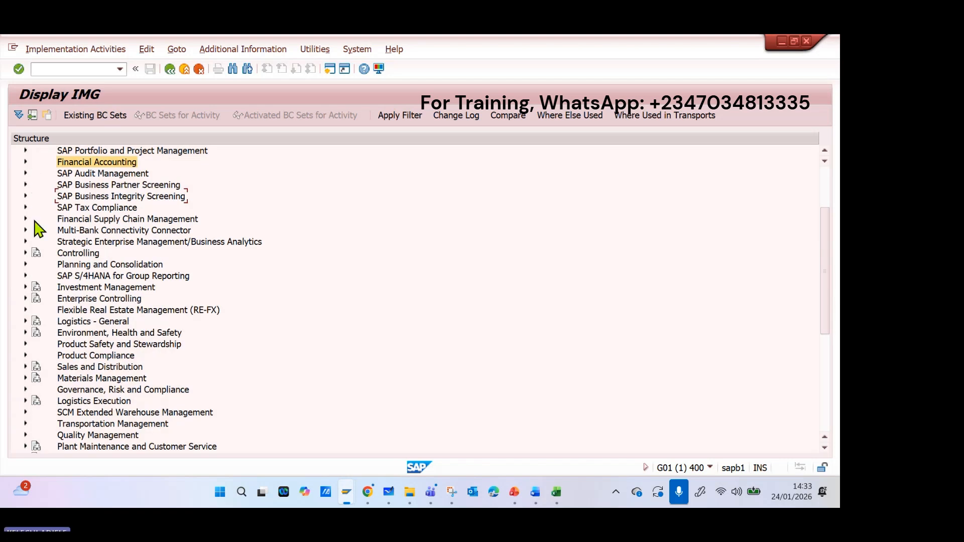
left_click(25, 163)
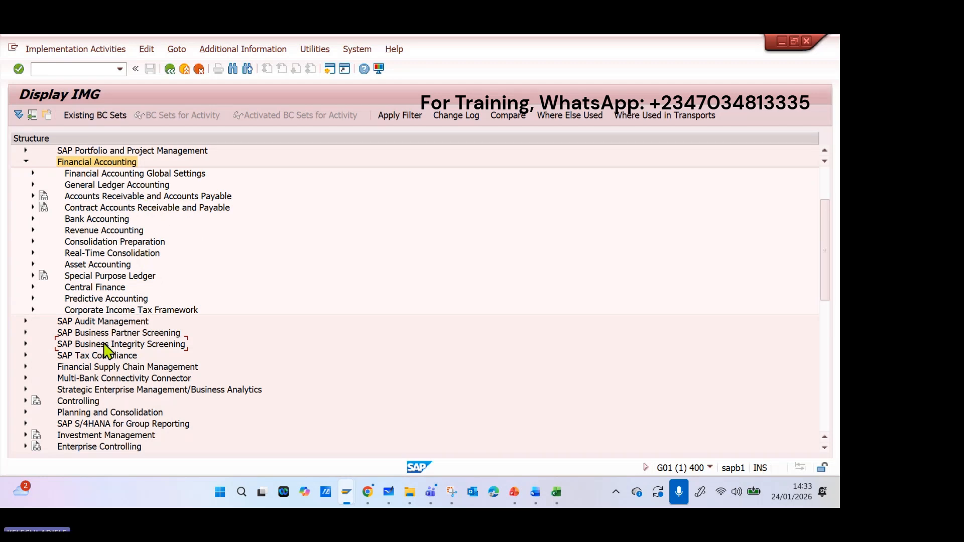
scroll(34, 178, "up", 1)
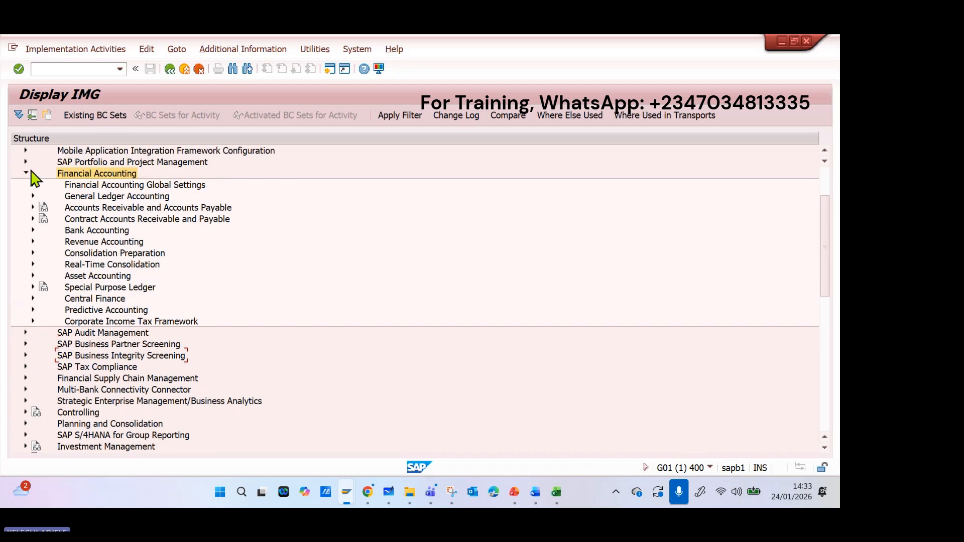
left_click(27, 173)
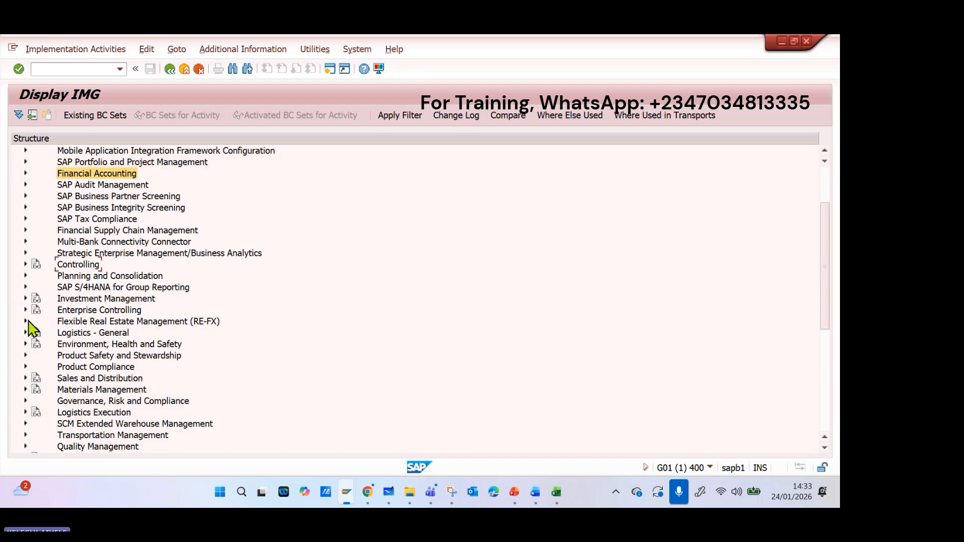
scroll(27, 271, "up", 2)
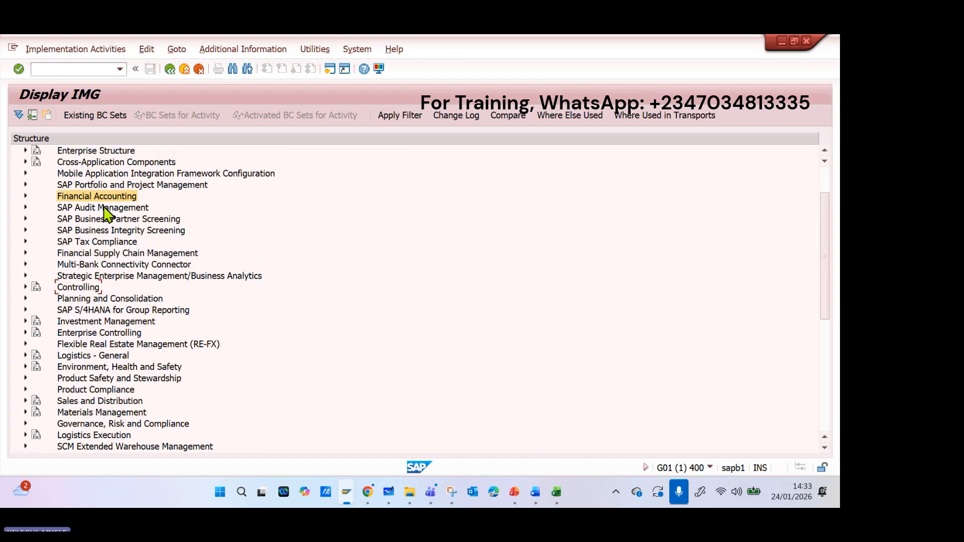
left_click(25, 287)
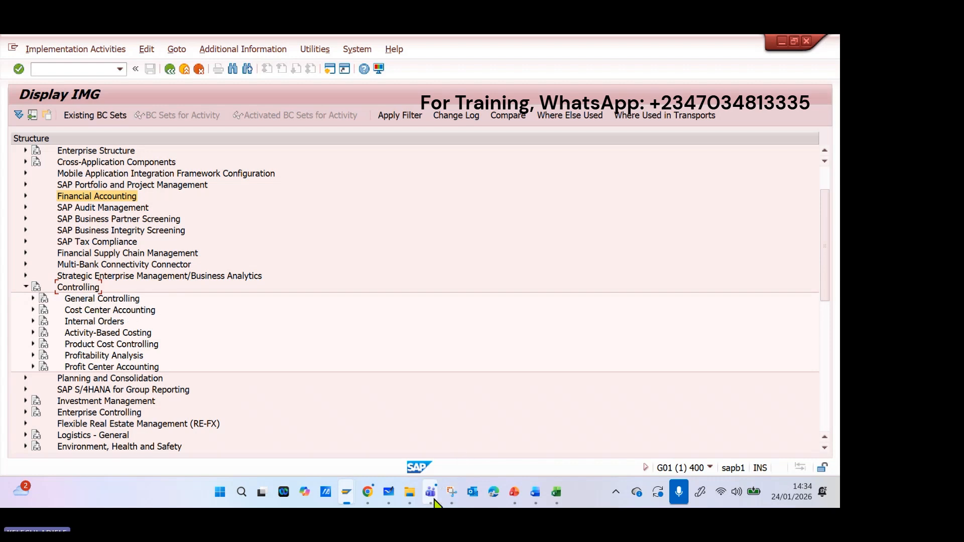
Switch to the Microsoft Teams meeting SAP S/4HANA FINANCE CONFIGURATION AND USER TRAINING and stop its recording and transcription.
mouse_move(433, 495)
left_click(383, 417)
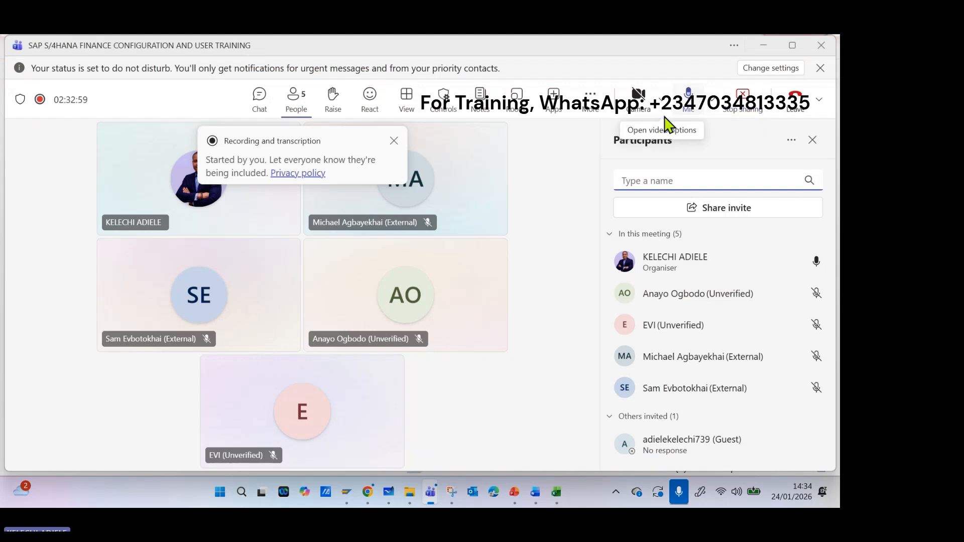
left_click(595, 104)
mouse_move(637, 140)
left_click(526, 149)
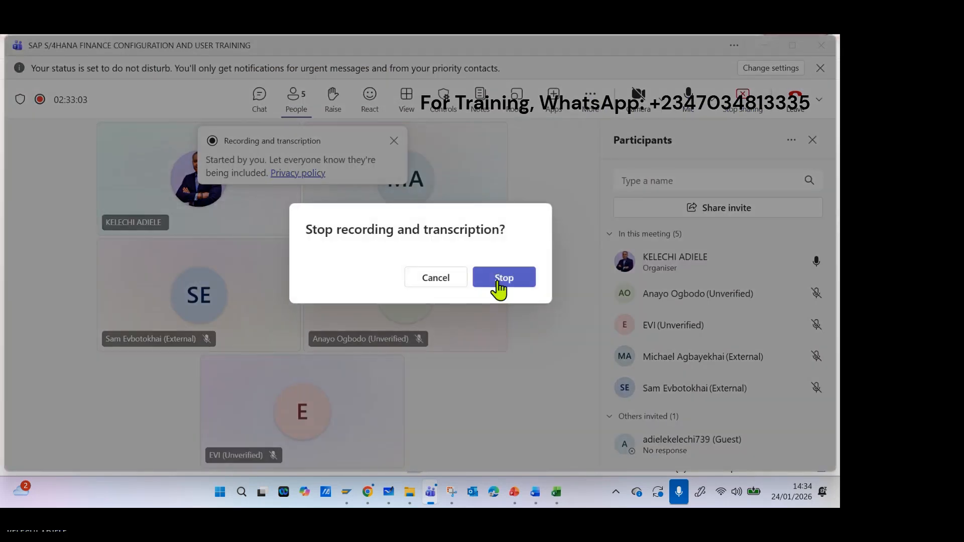
left_click(499, 284)
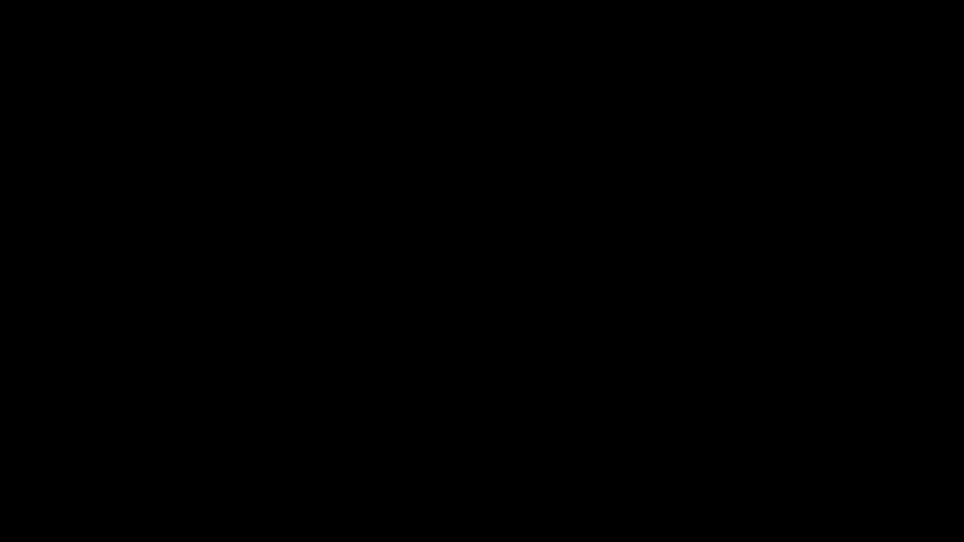